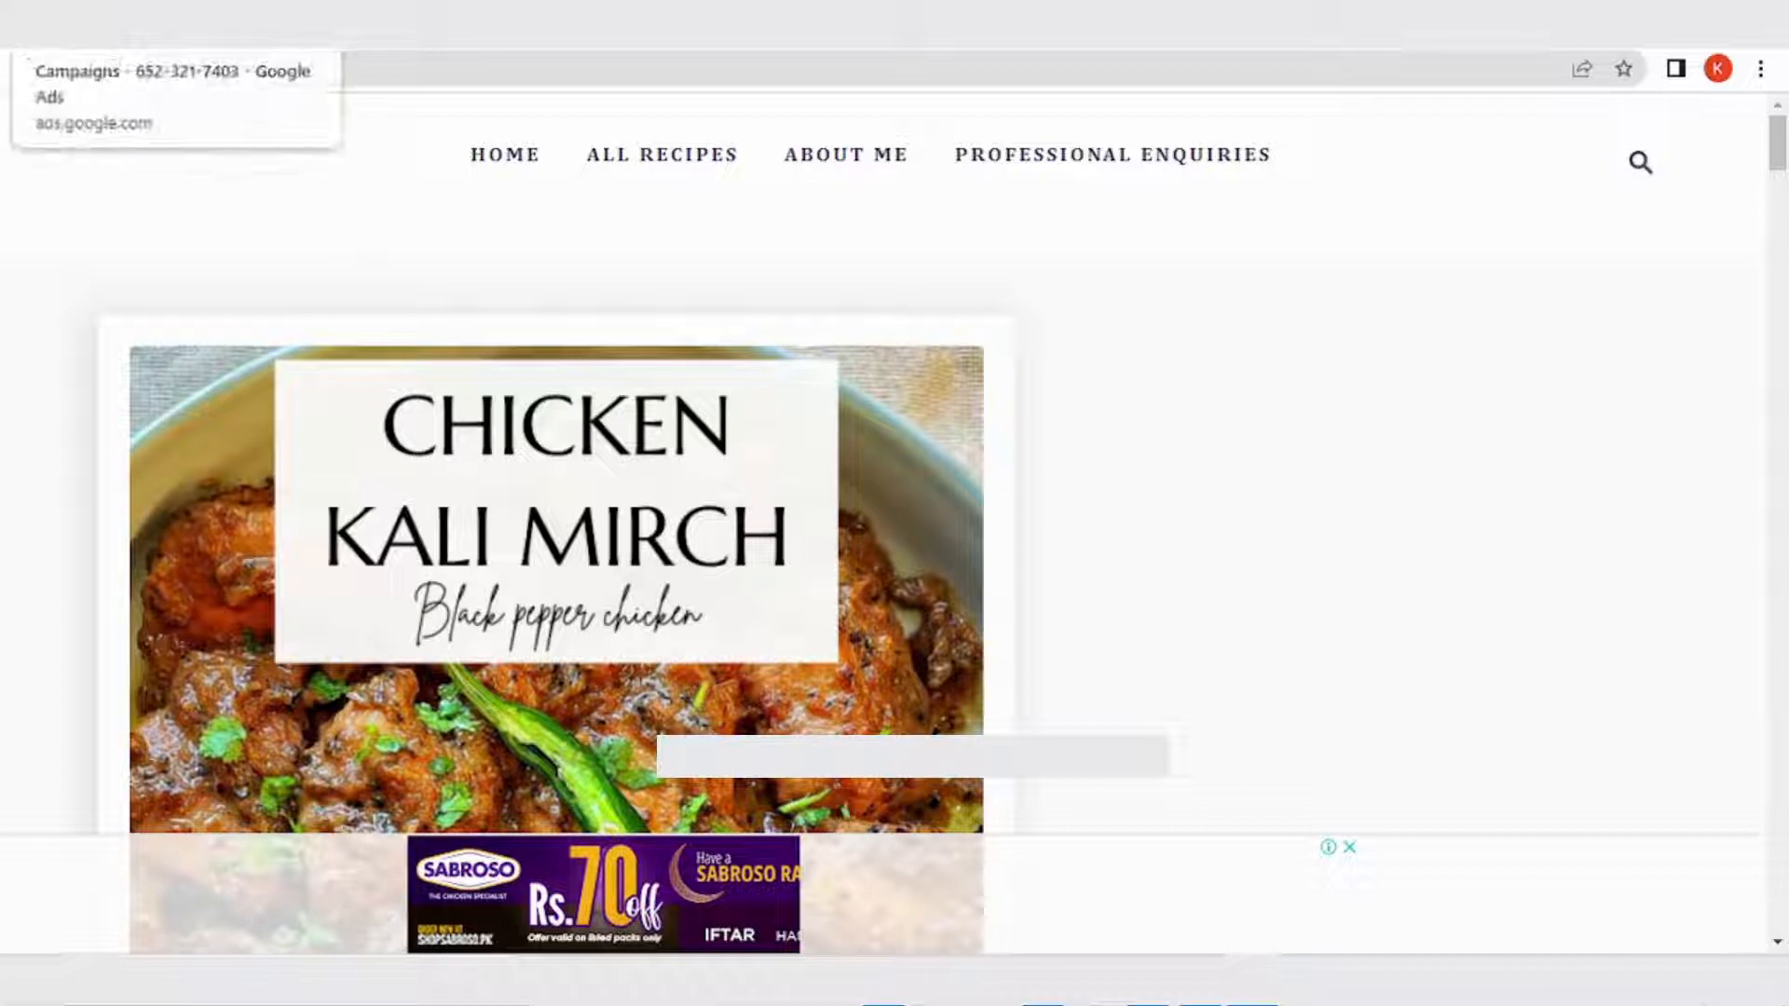
- Switch to the Google Ads campaigns page
click(111, 29)
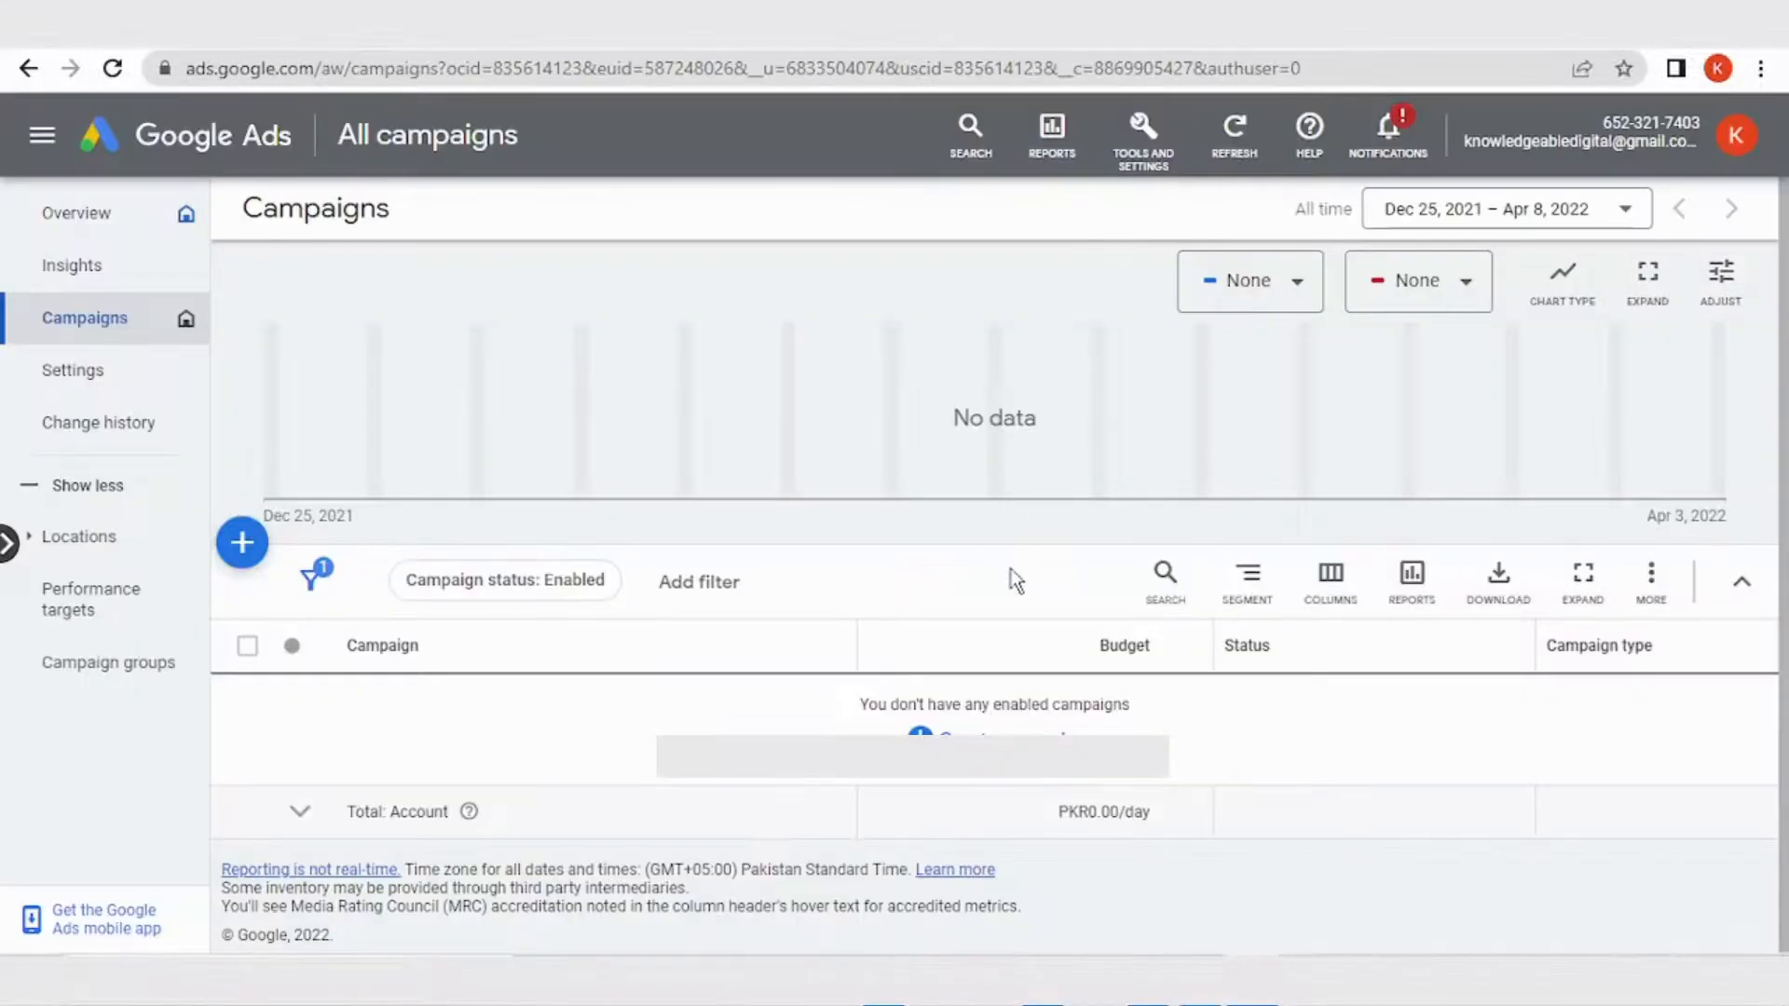
click(244, 545)
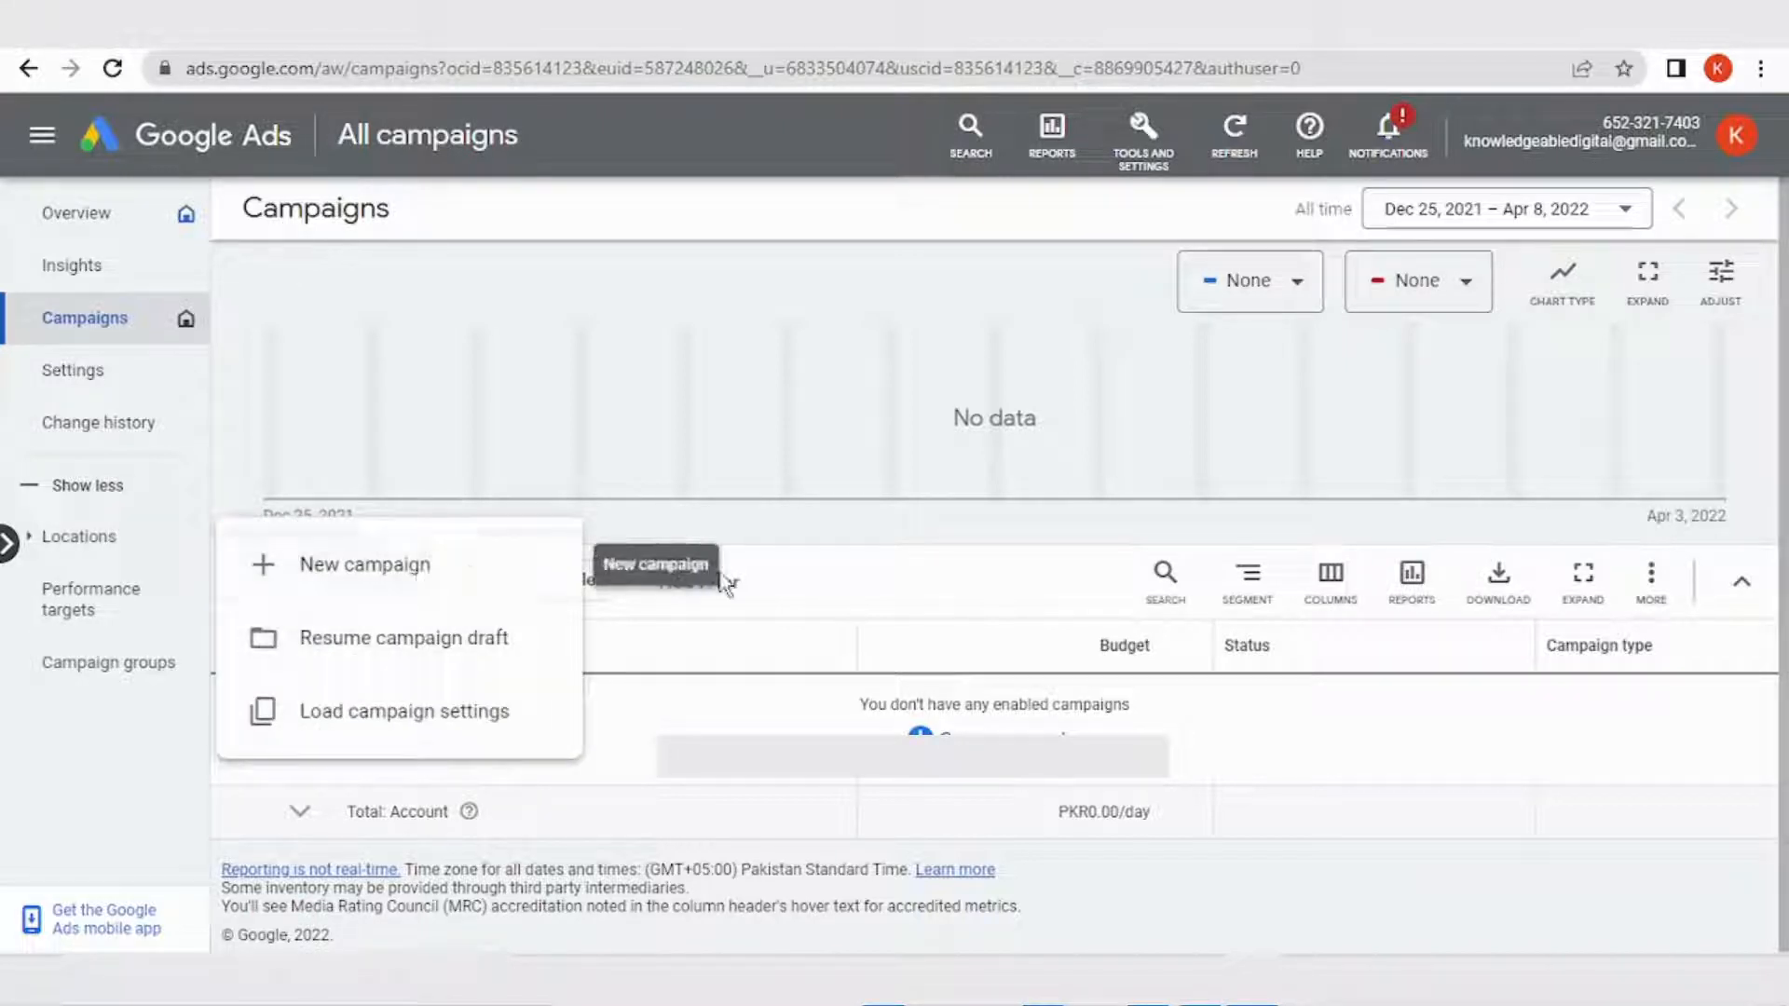
click(873, 612)
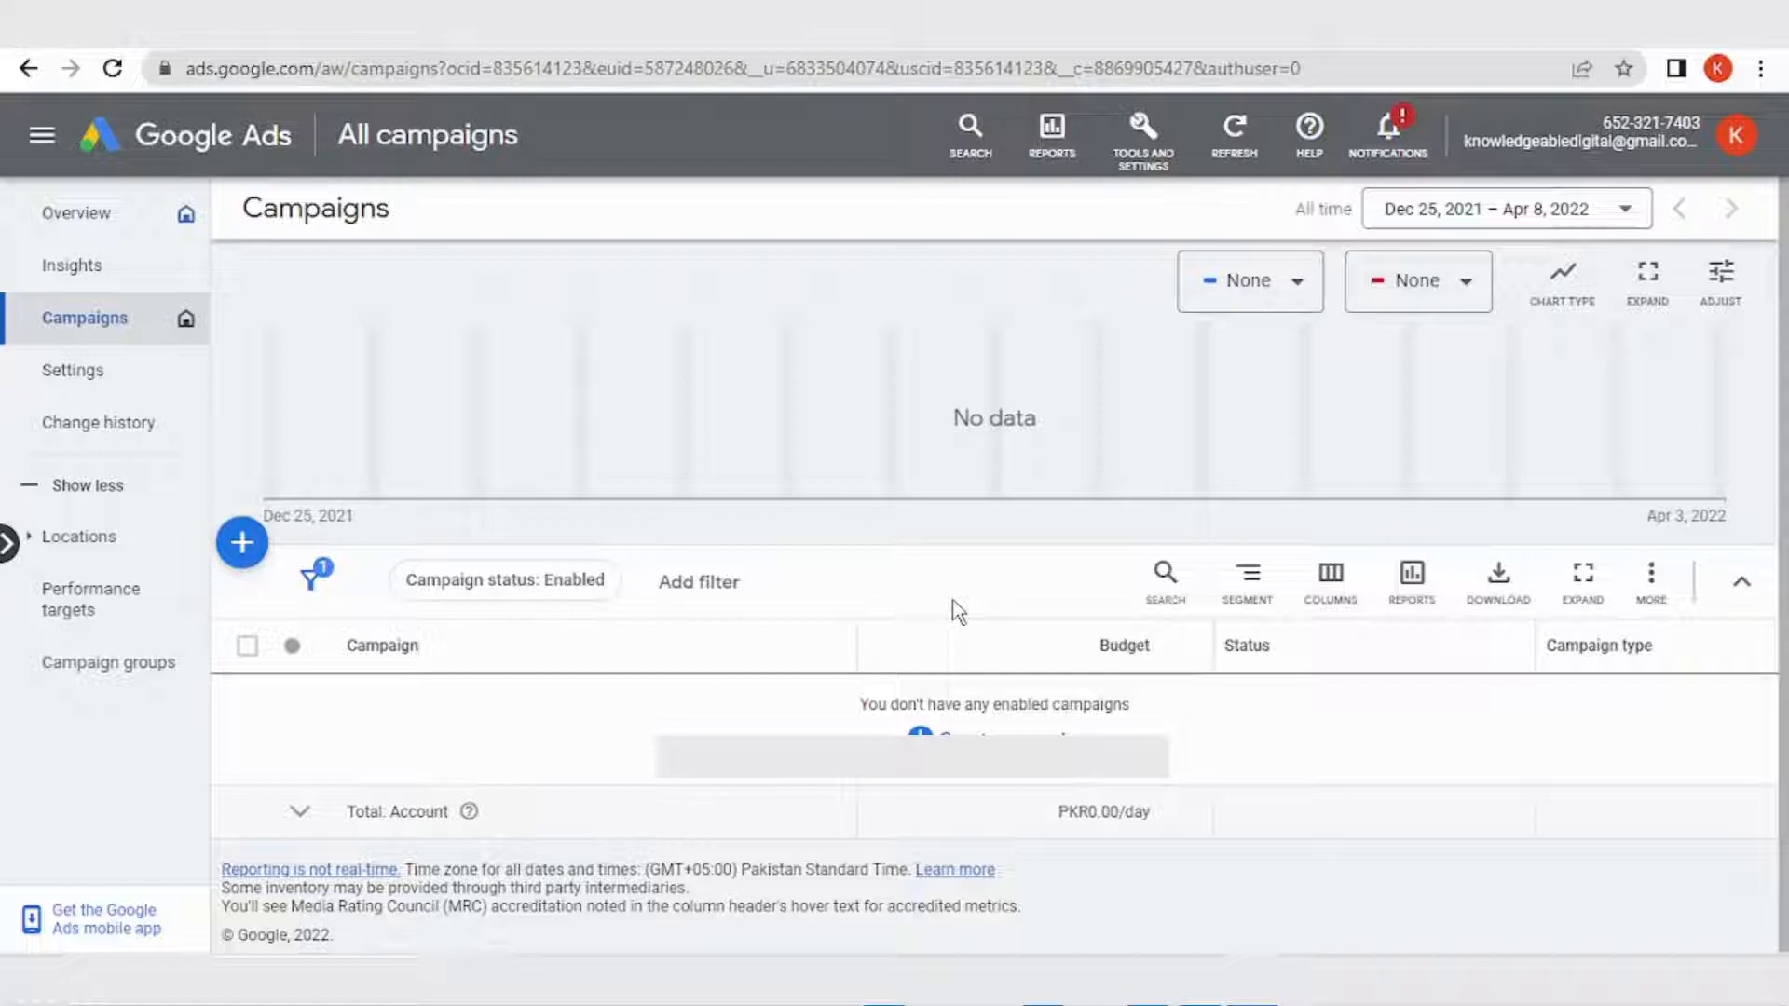
click(246, 548)
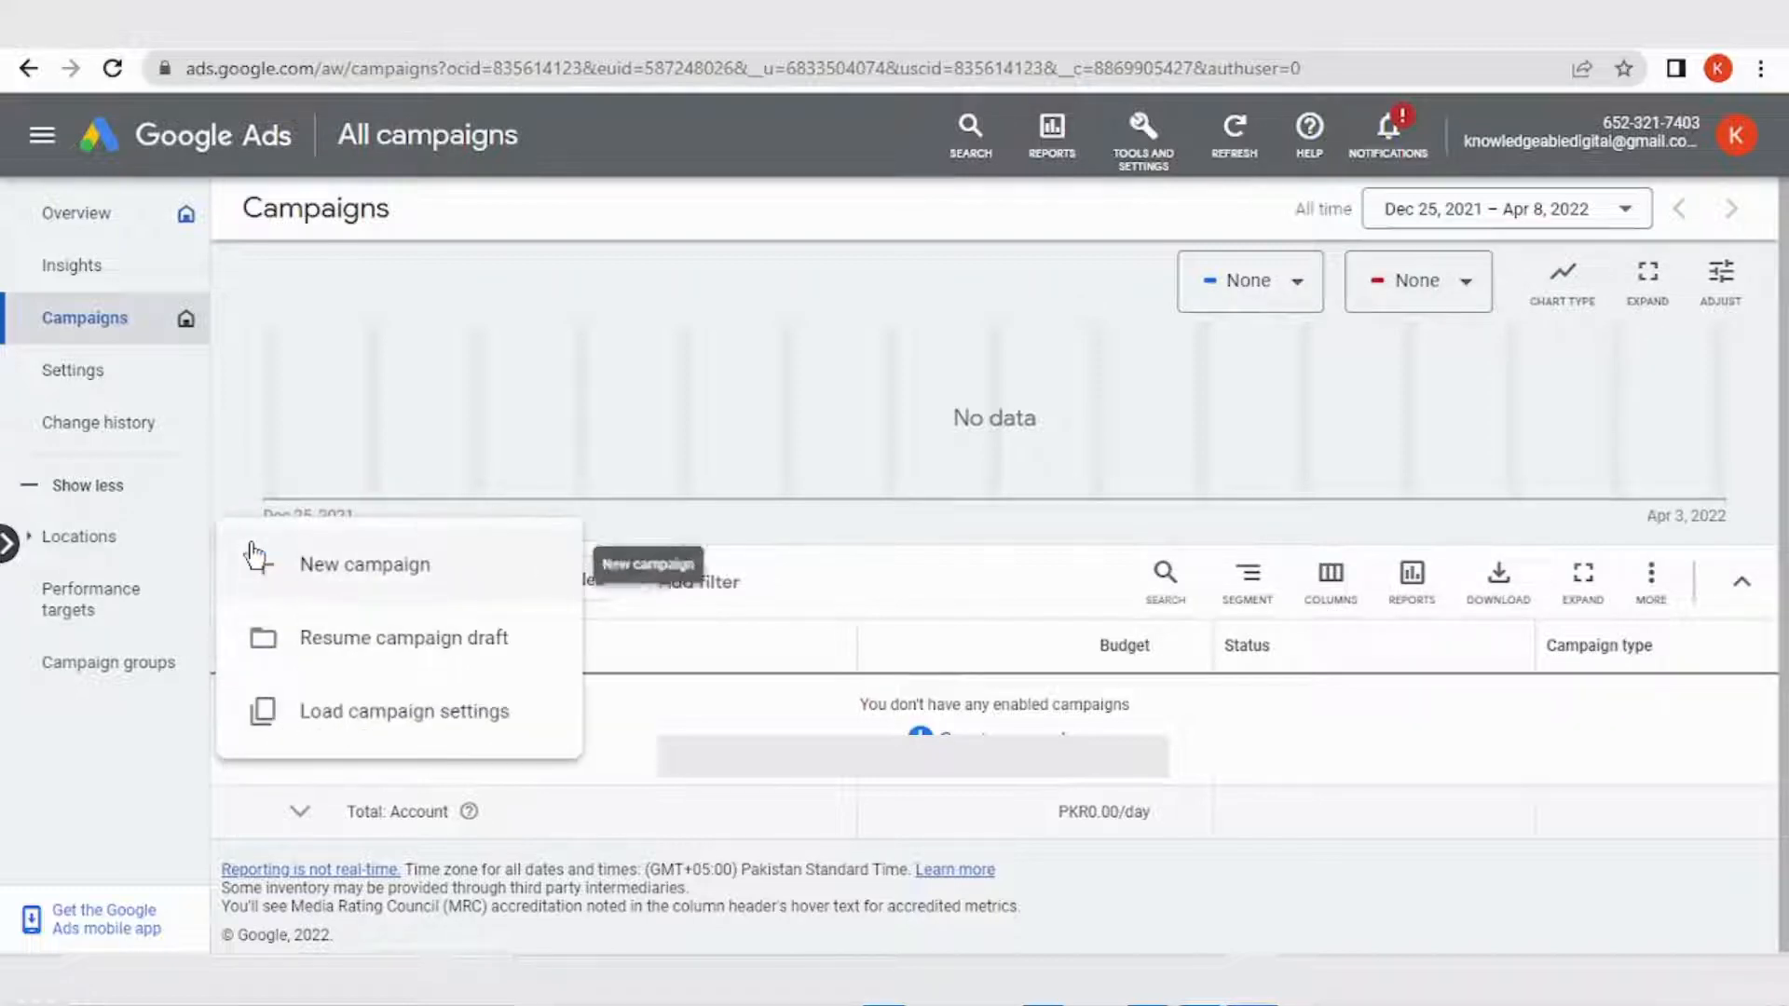
click(866, 592)
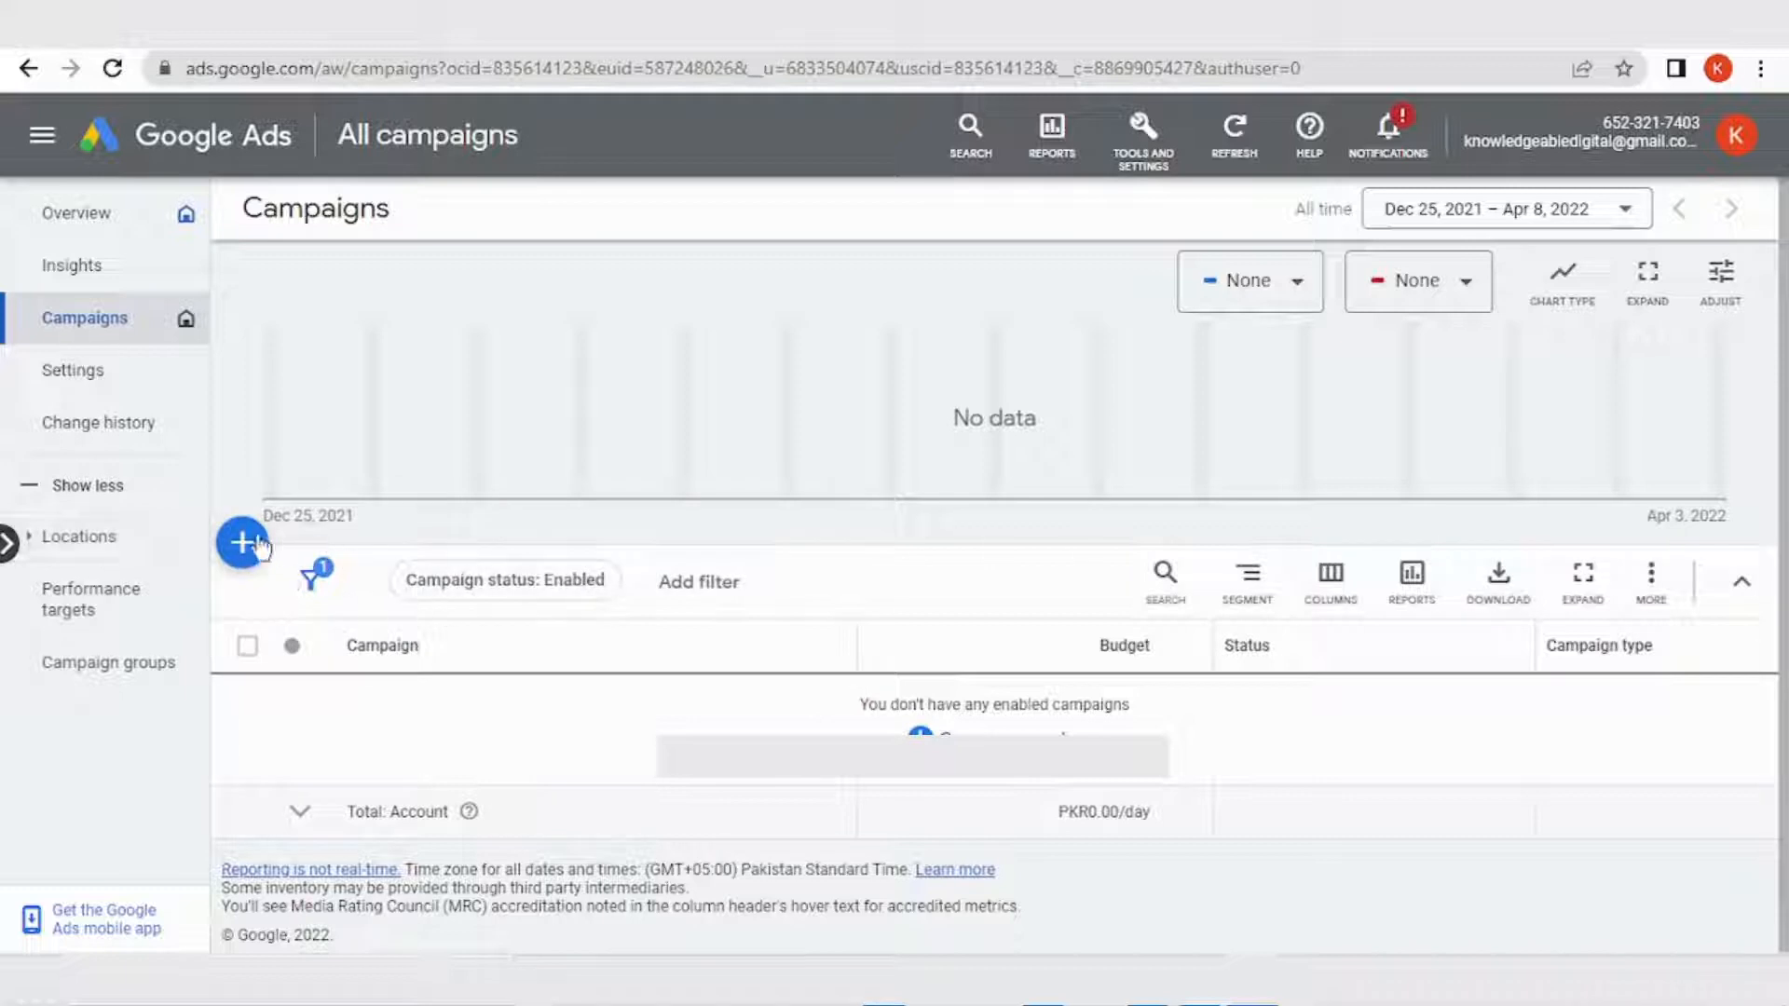
- Start a new campaign and choose to create it without a goal's guidance
click(249, 547)
click(361, 570)
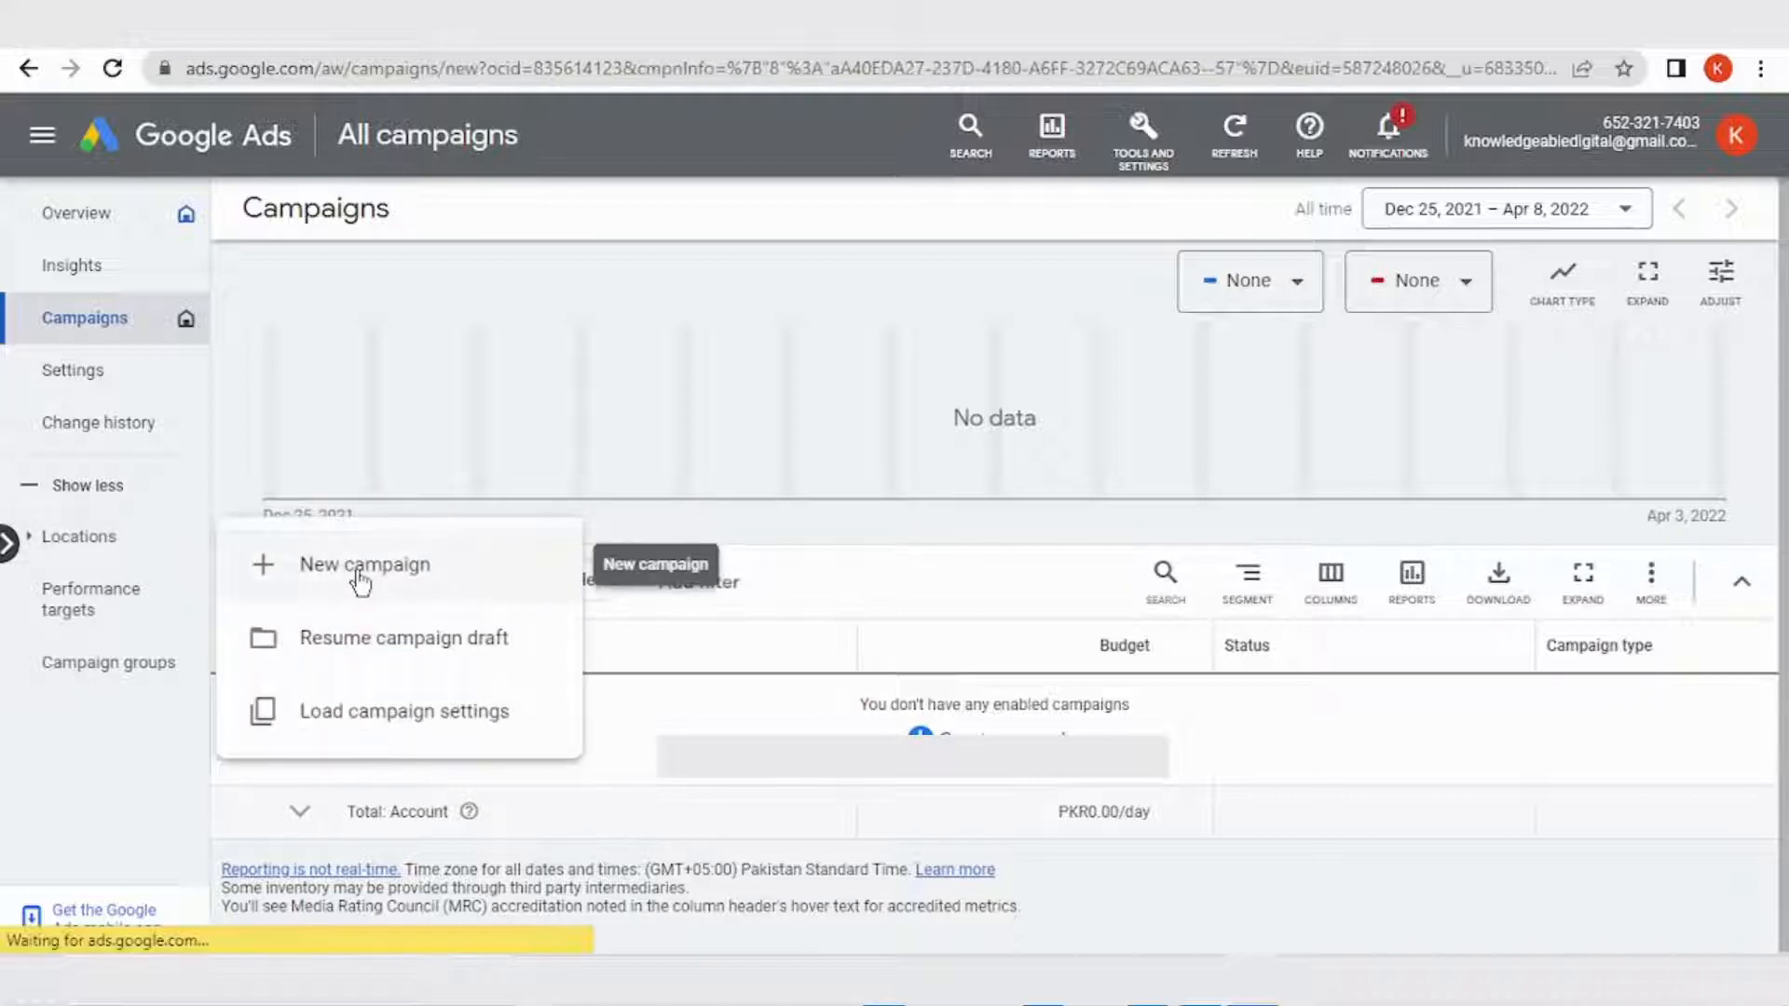
scroll(483, 618, down, 1)
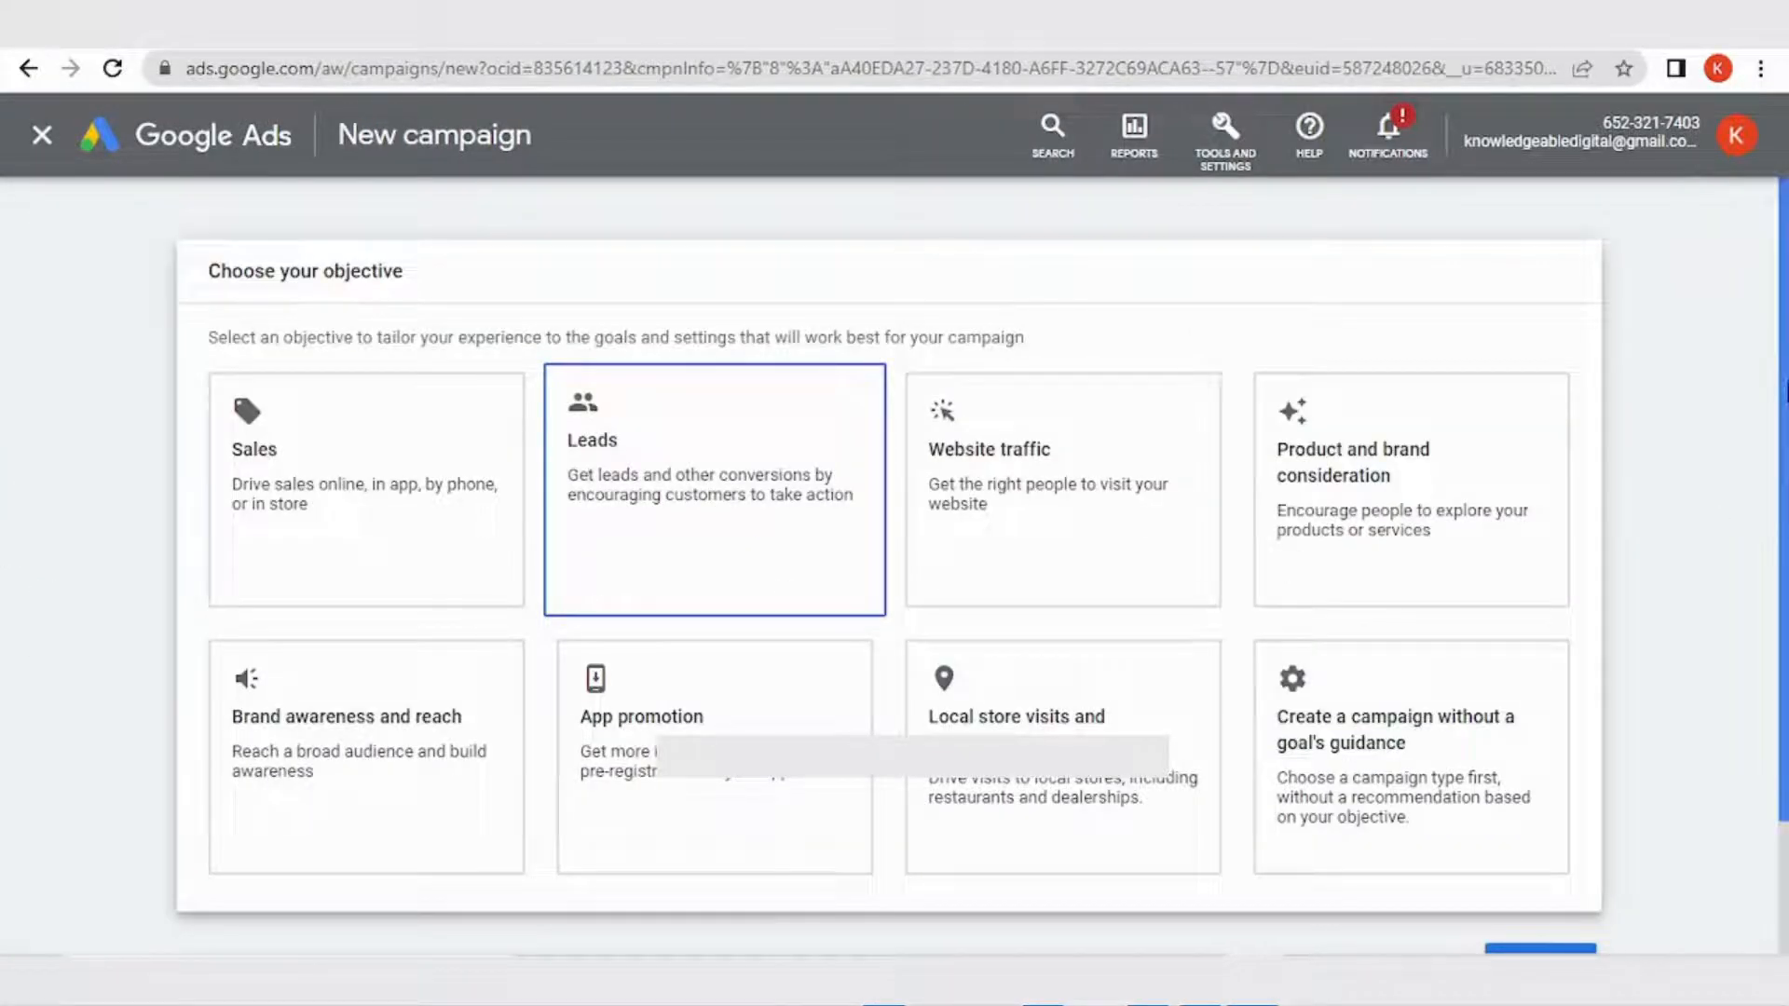
drag(1787, 262, 1787, 331)
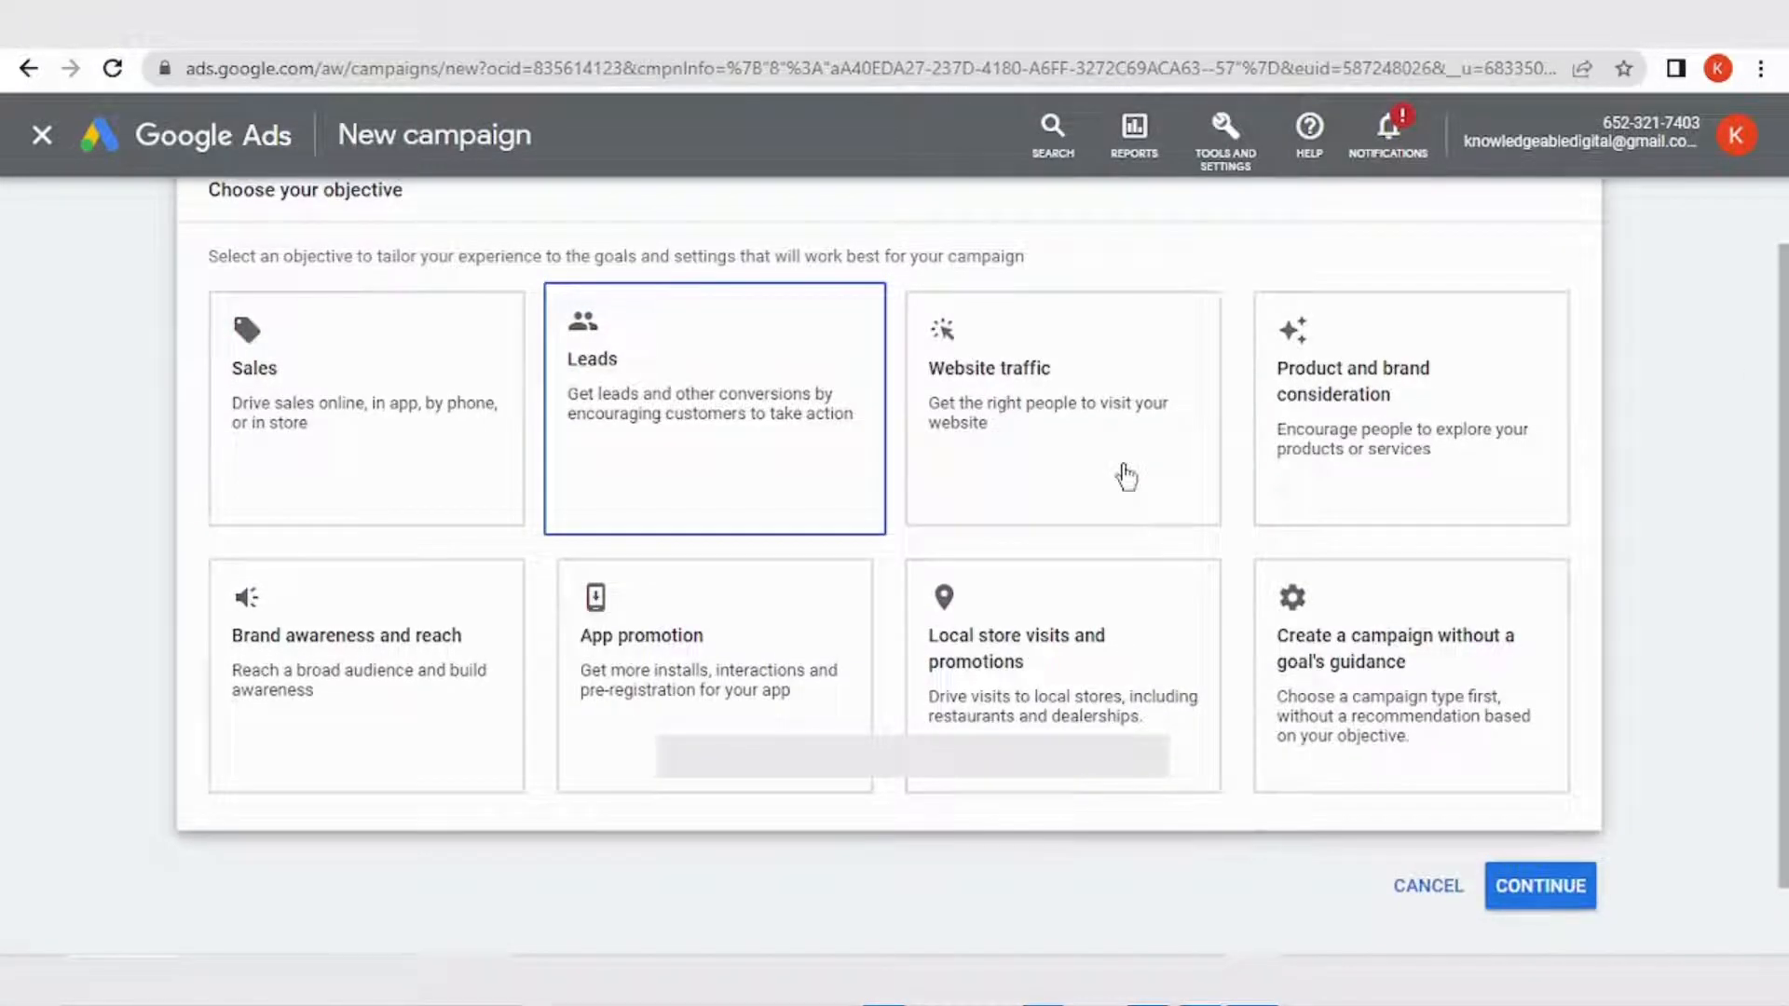
click(1436, 647)
drag(1783, 356, 1783, 624)
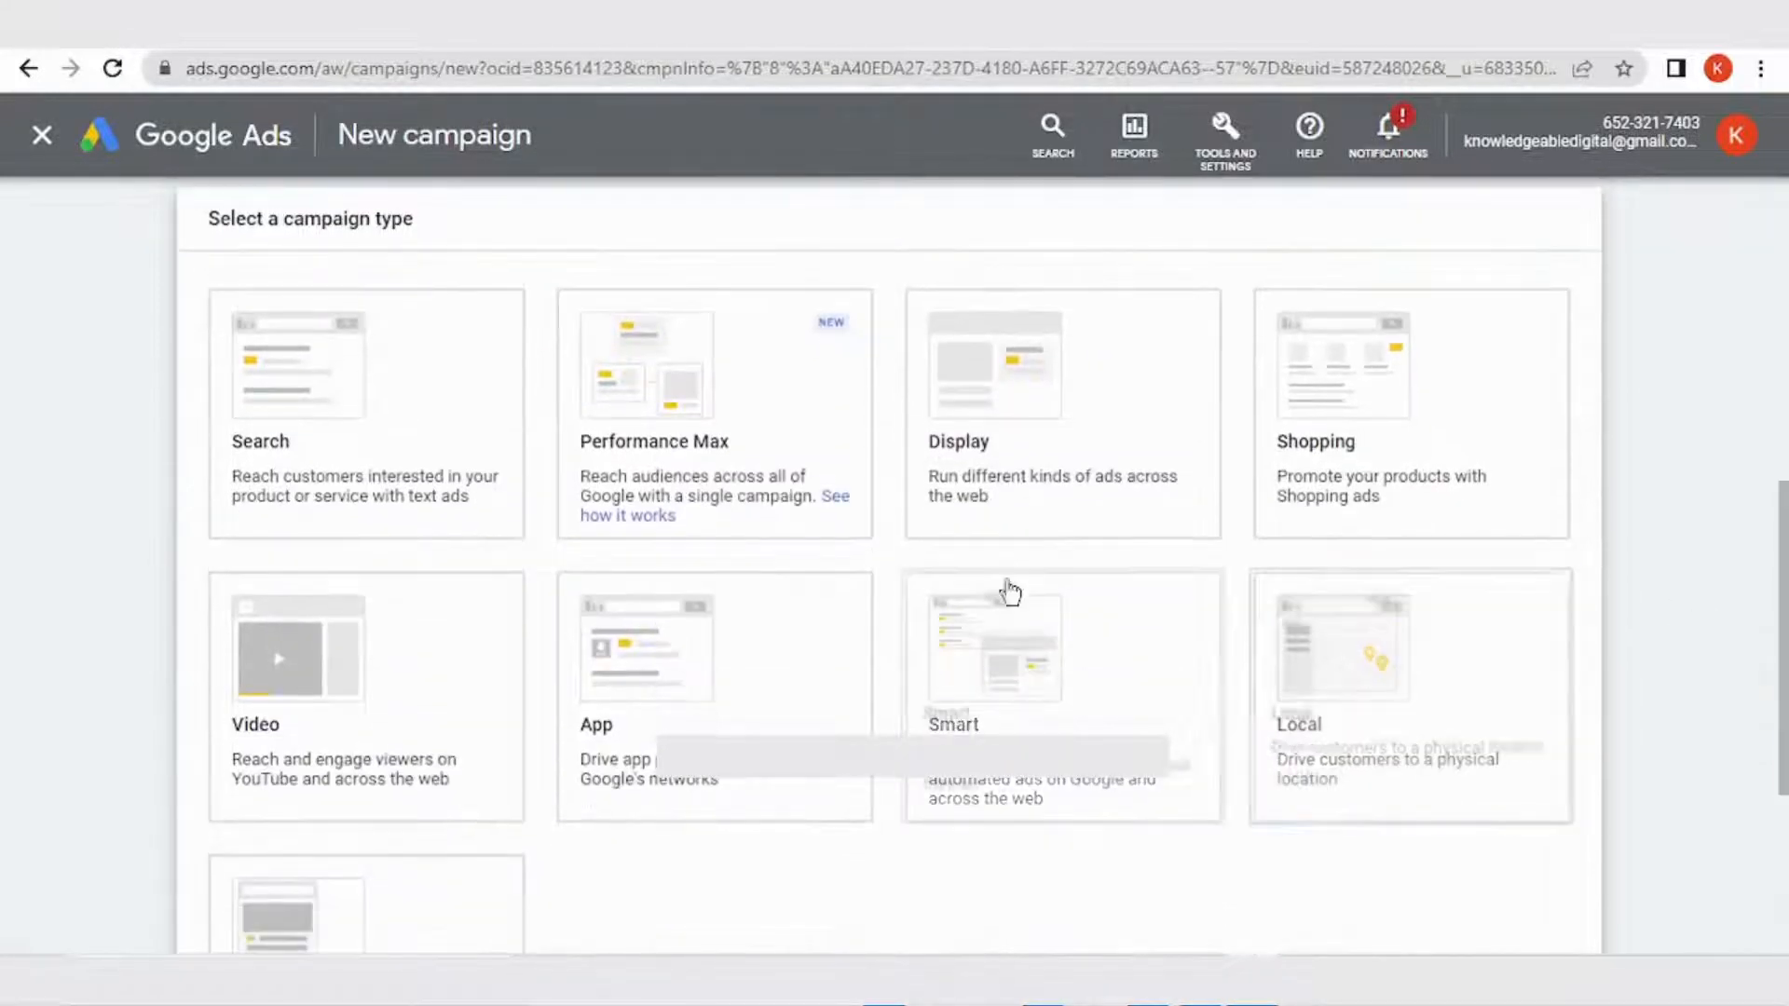
scroll(1388, 470, up, 5)
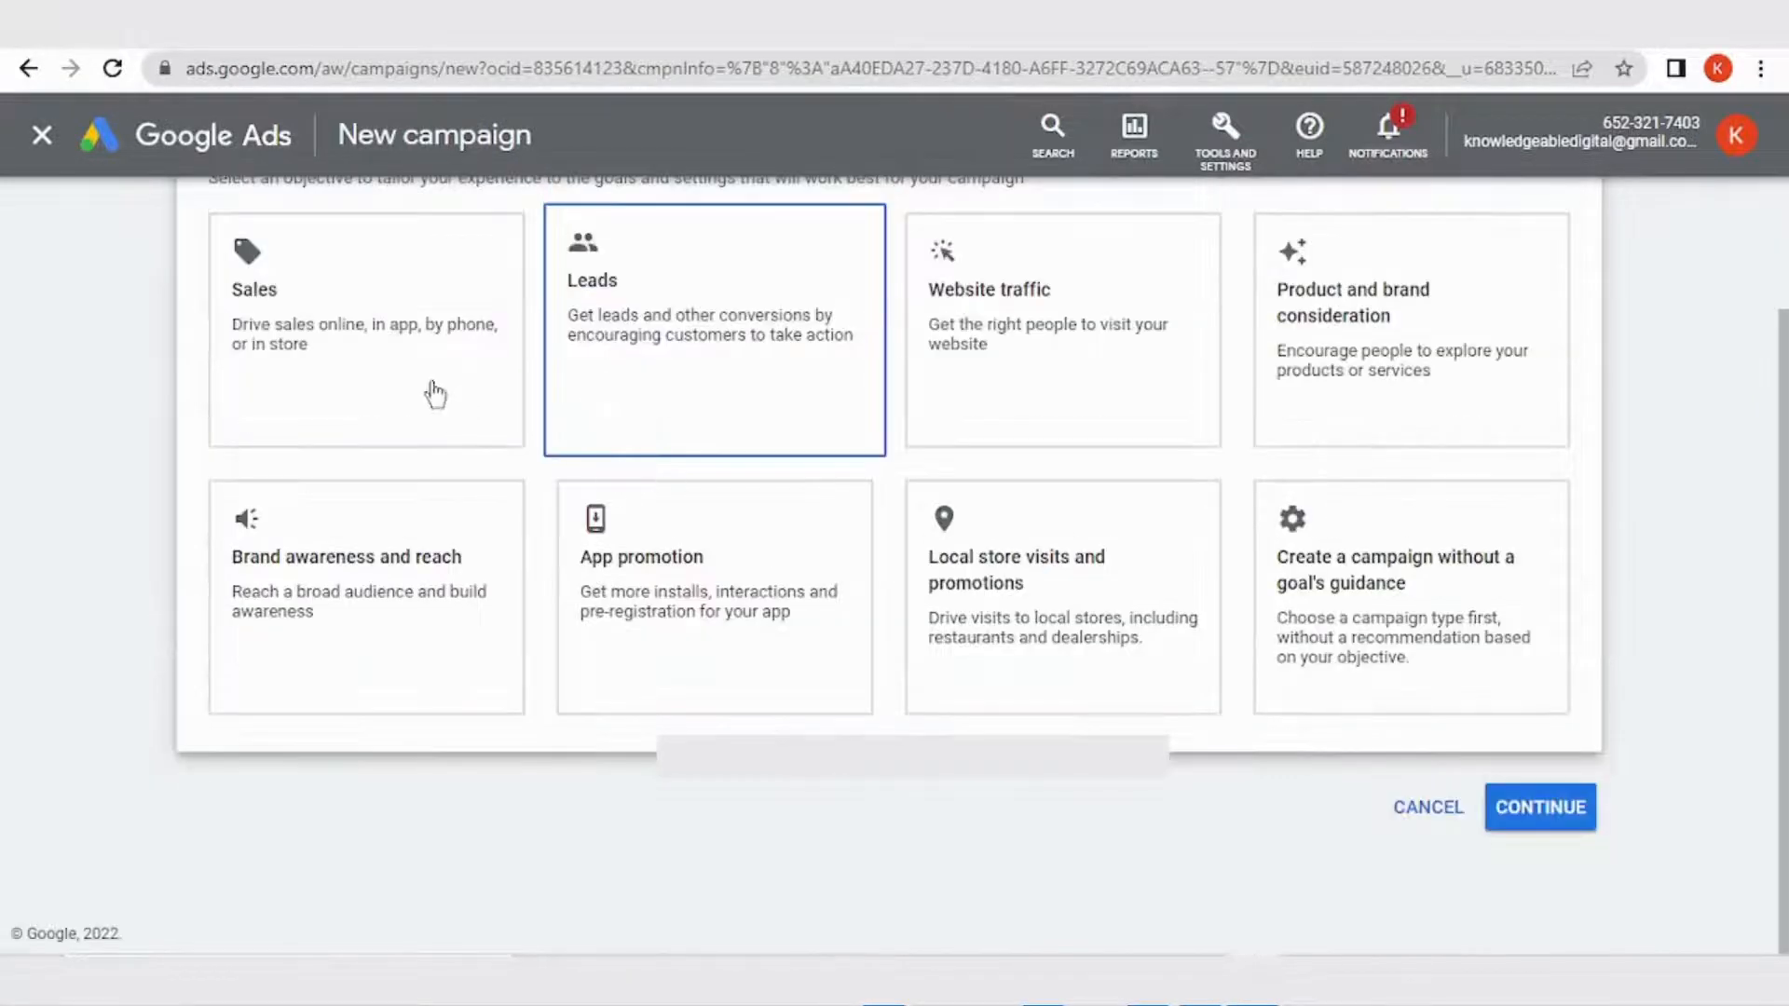
click(1490, 583)
- Choose the Search campaign type and start a new campaign instead of finishing the saved draft
scroll(1490, 584, down, 6)
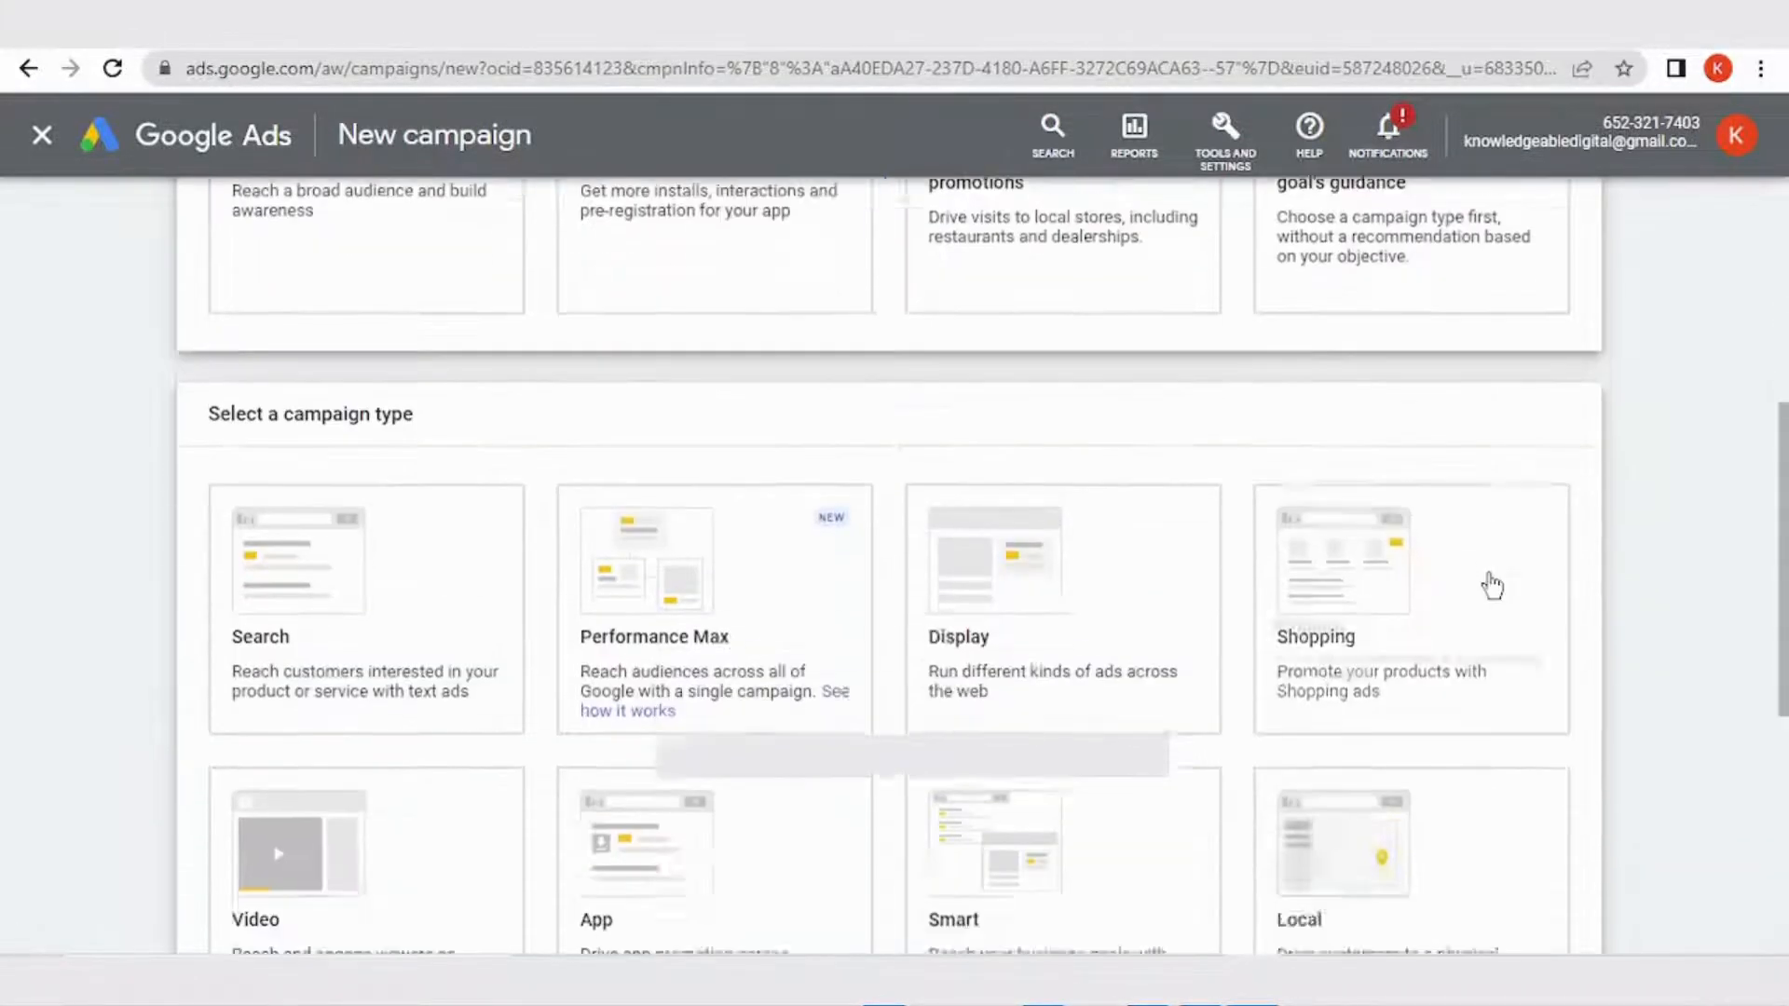
click(1420, 585)
click(351, 443)
scroll(351, 444, down, 10)
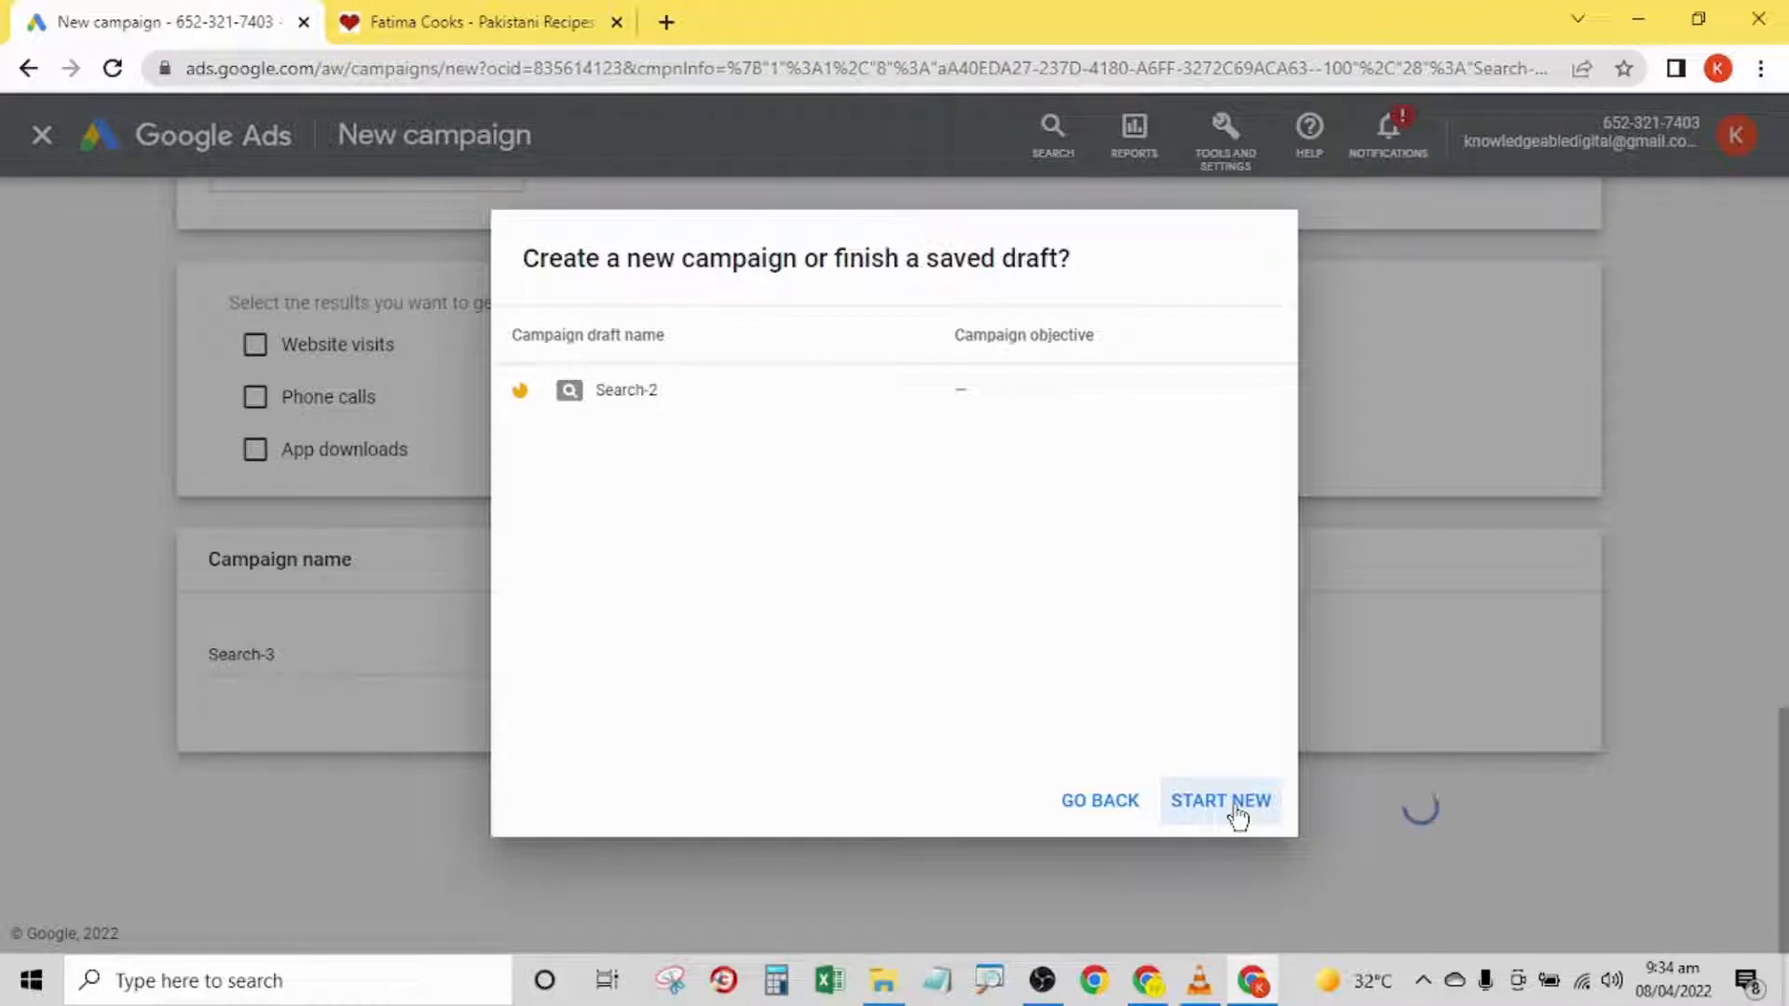
click(1234, 808)
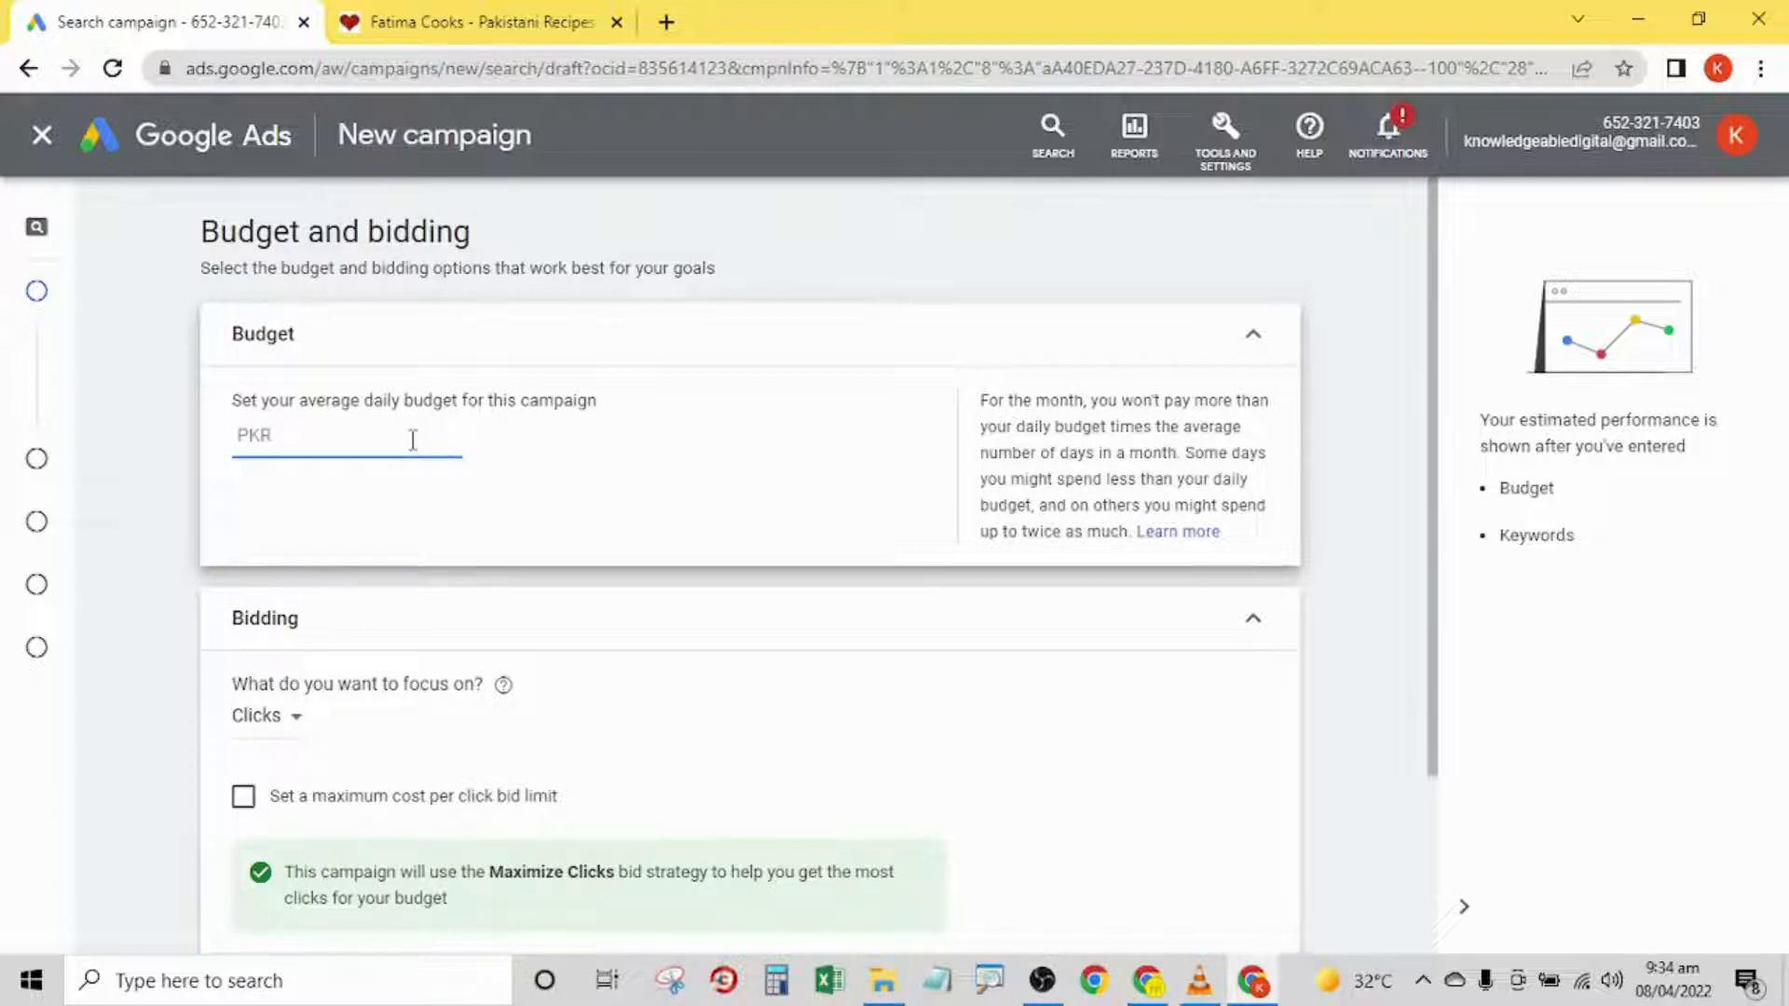
- Set the average daily budget to PKR 100 and continue to the campaign settings
text(100)
drag(1432, 349, 1462, 591)
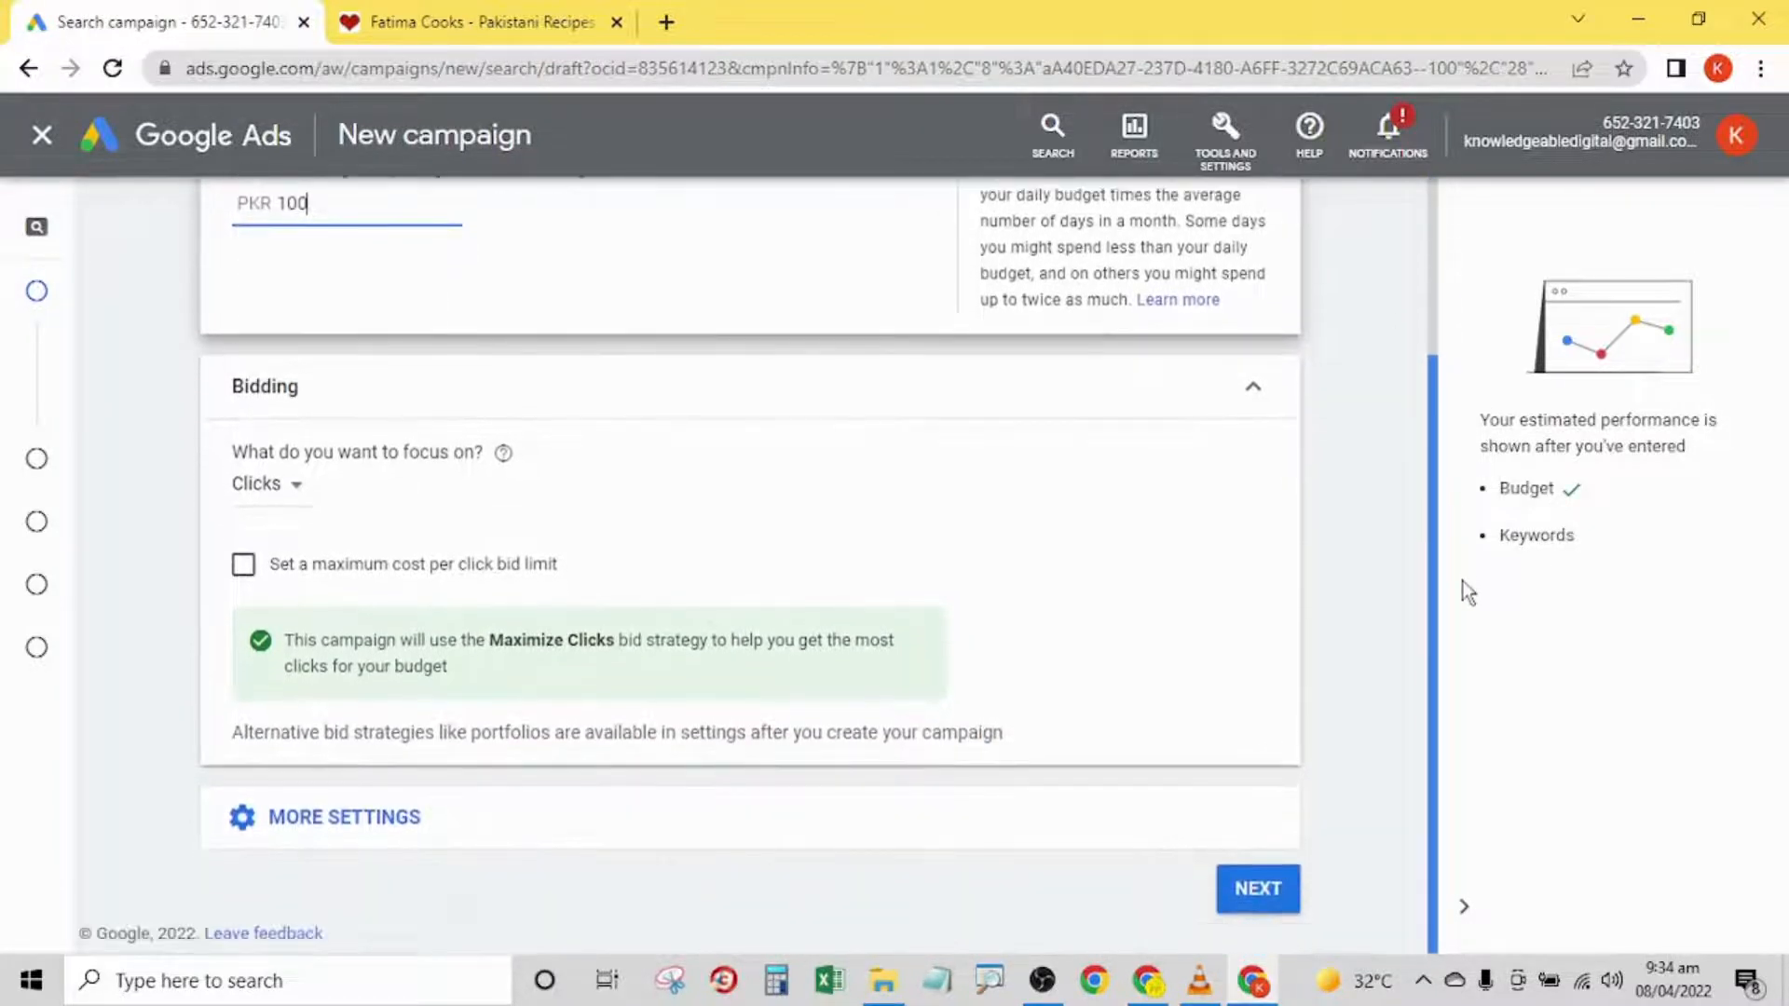
click(1267, 896)
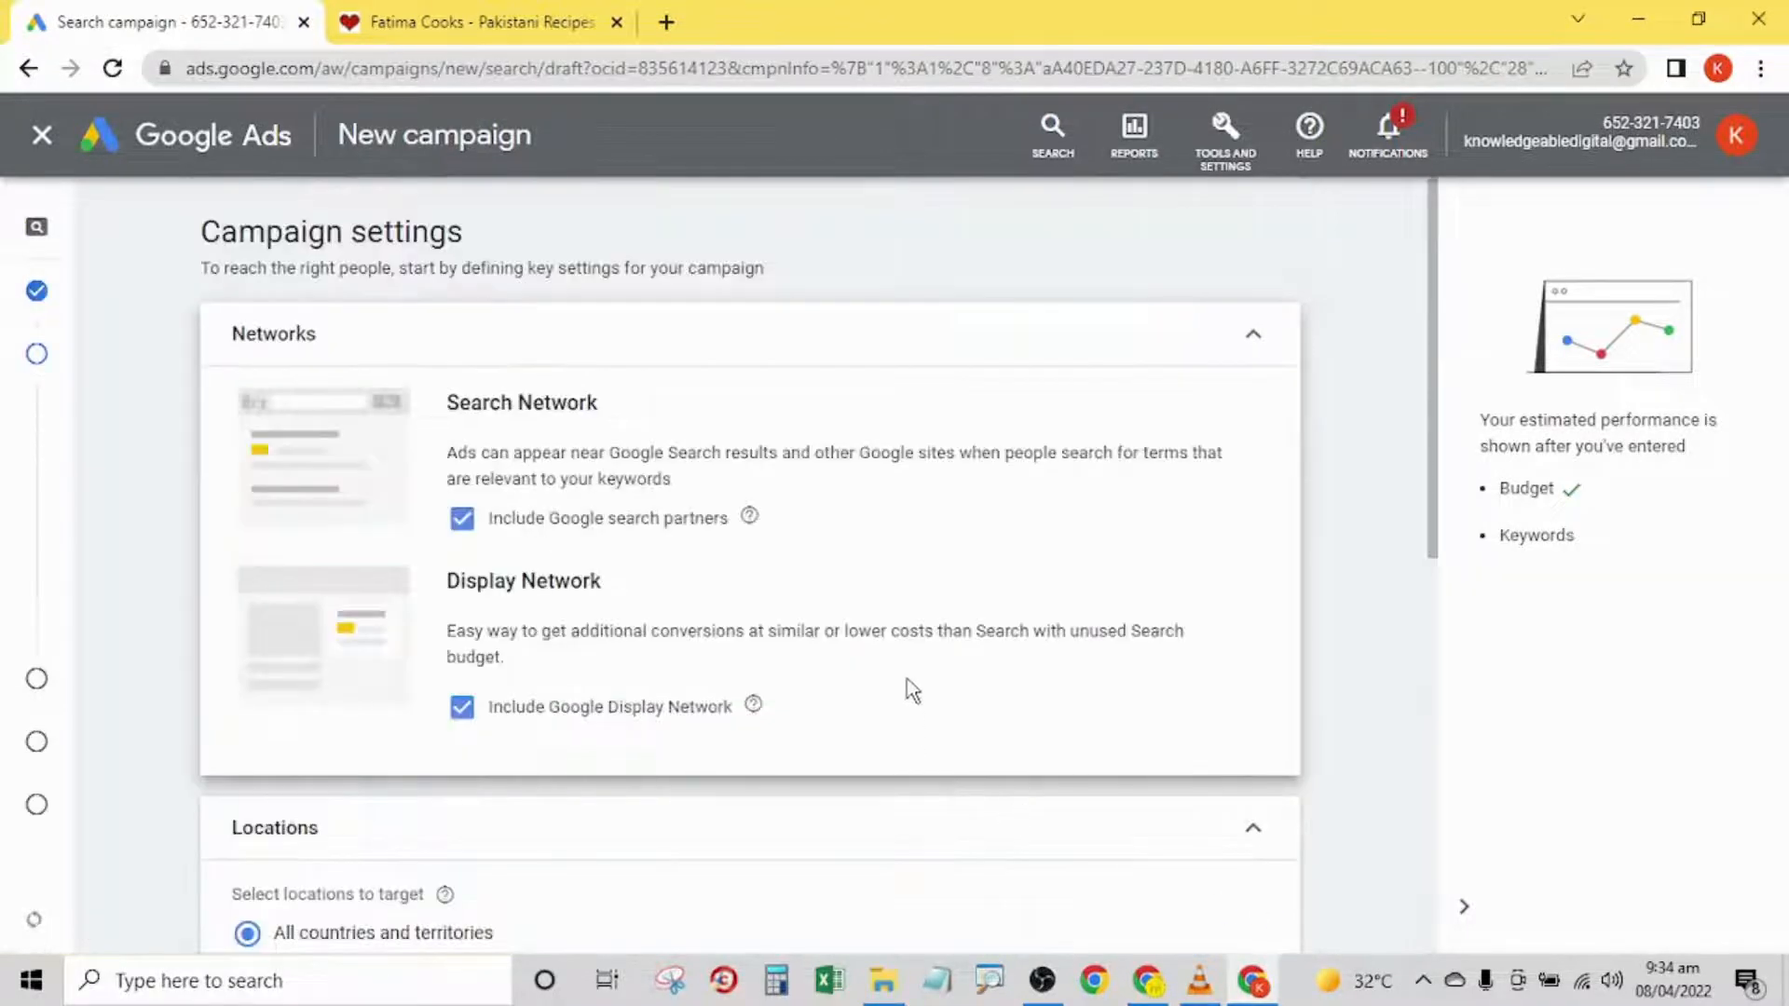
- Exclude Google search partners and the Google Display Network from the campaign's networks
click(463, 522)
click(462, 734)
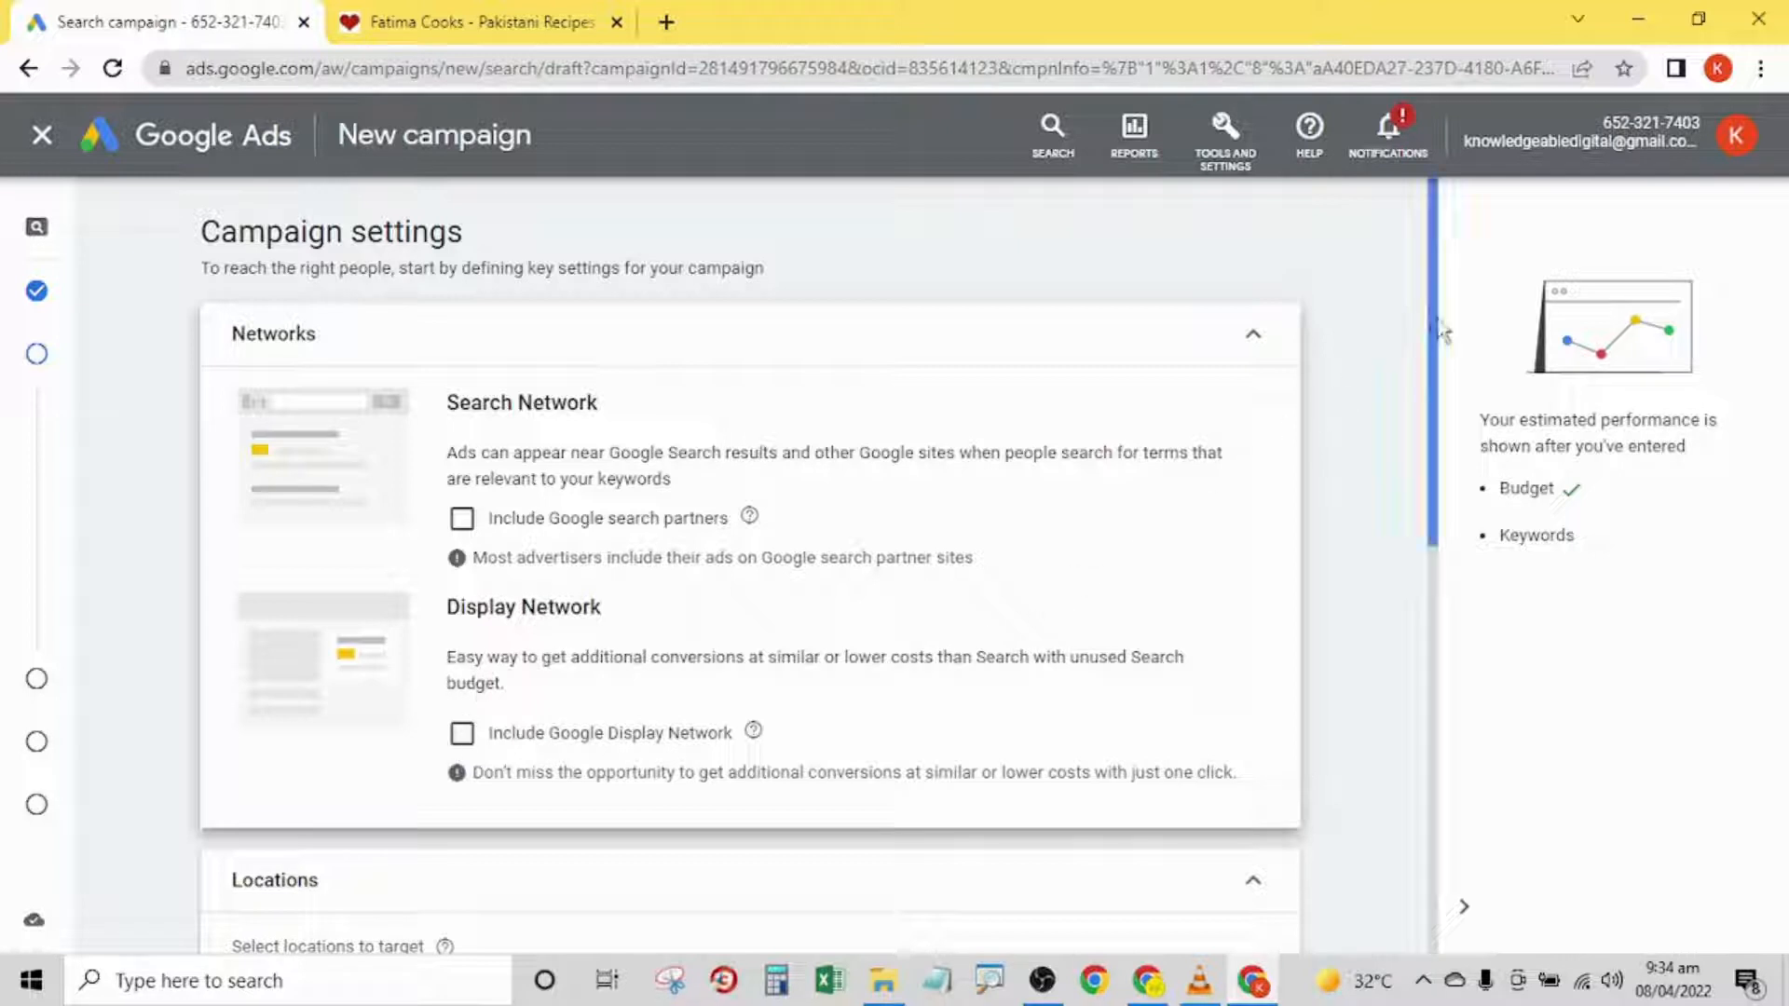
- Target Pakistan as the campaign location and continue to the keywords and ads page
drag(1438, 317, 1461, 434)
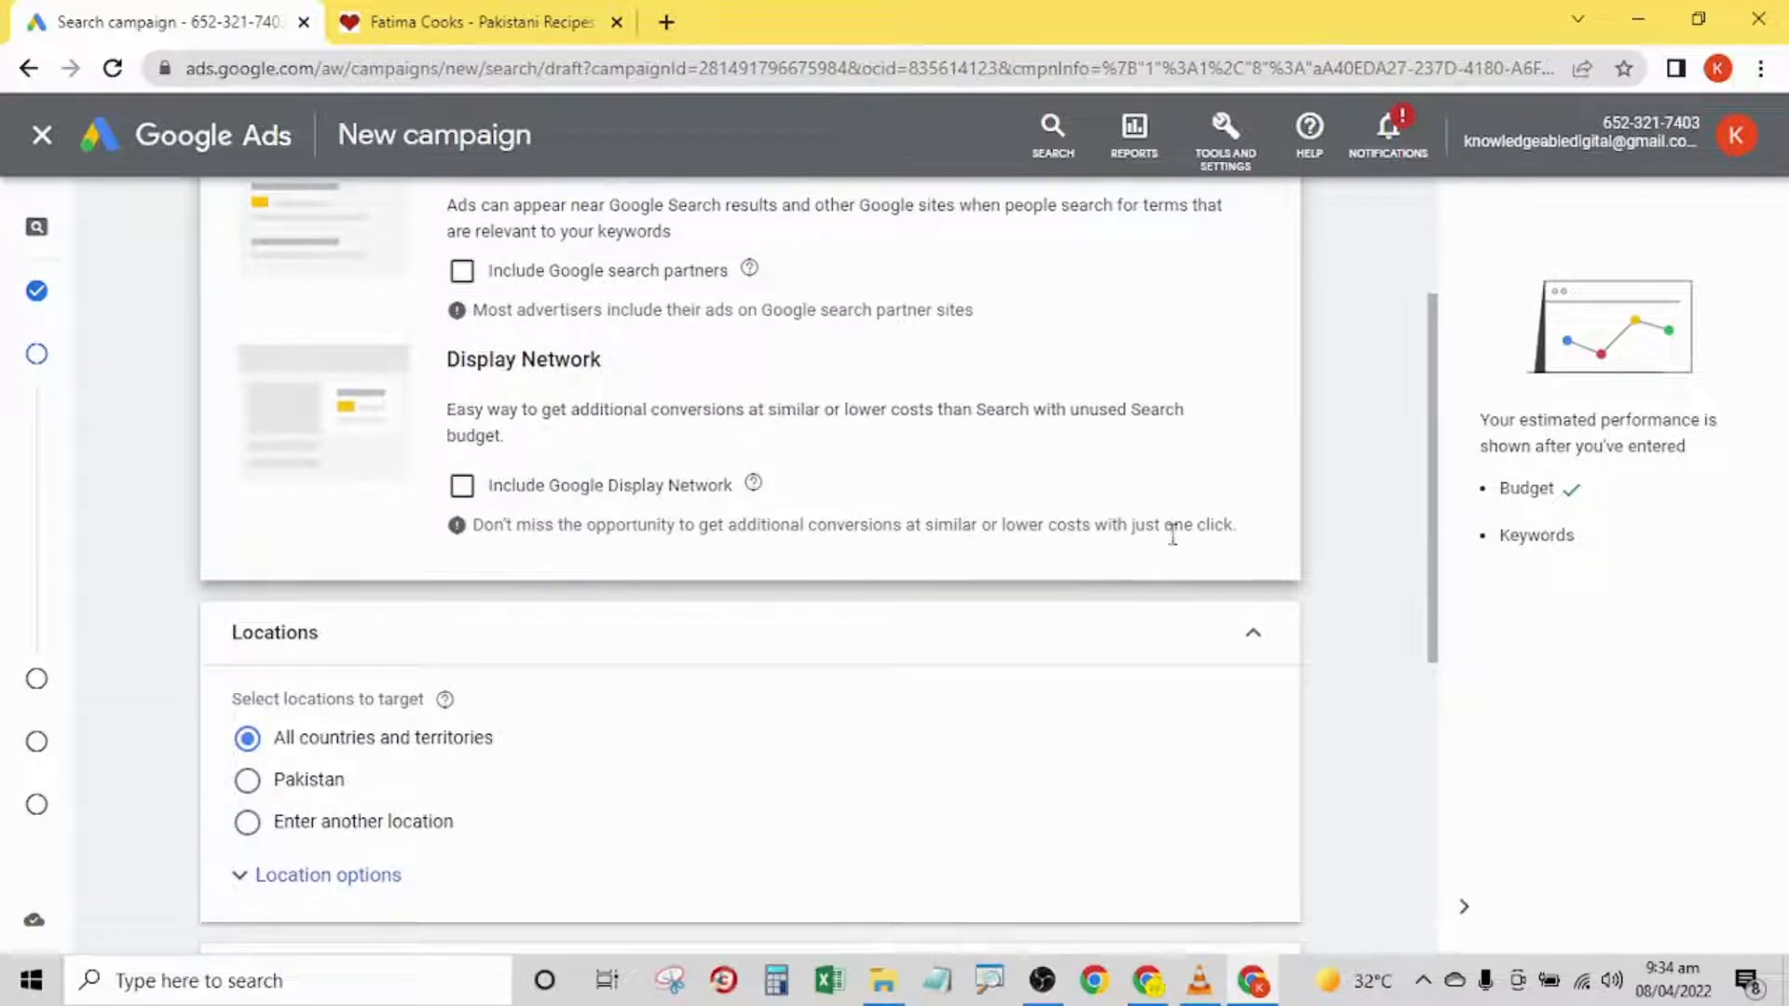
drag(1444, 514, 1436, 636)
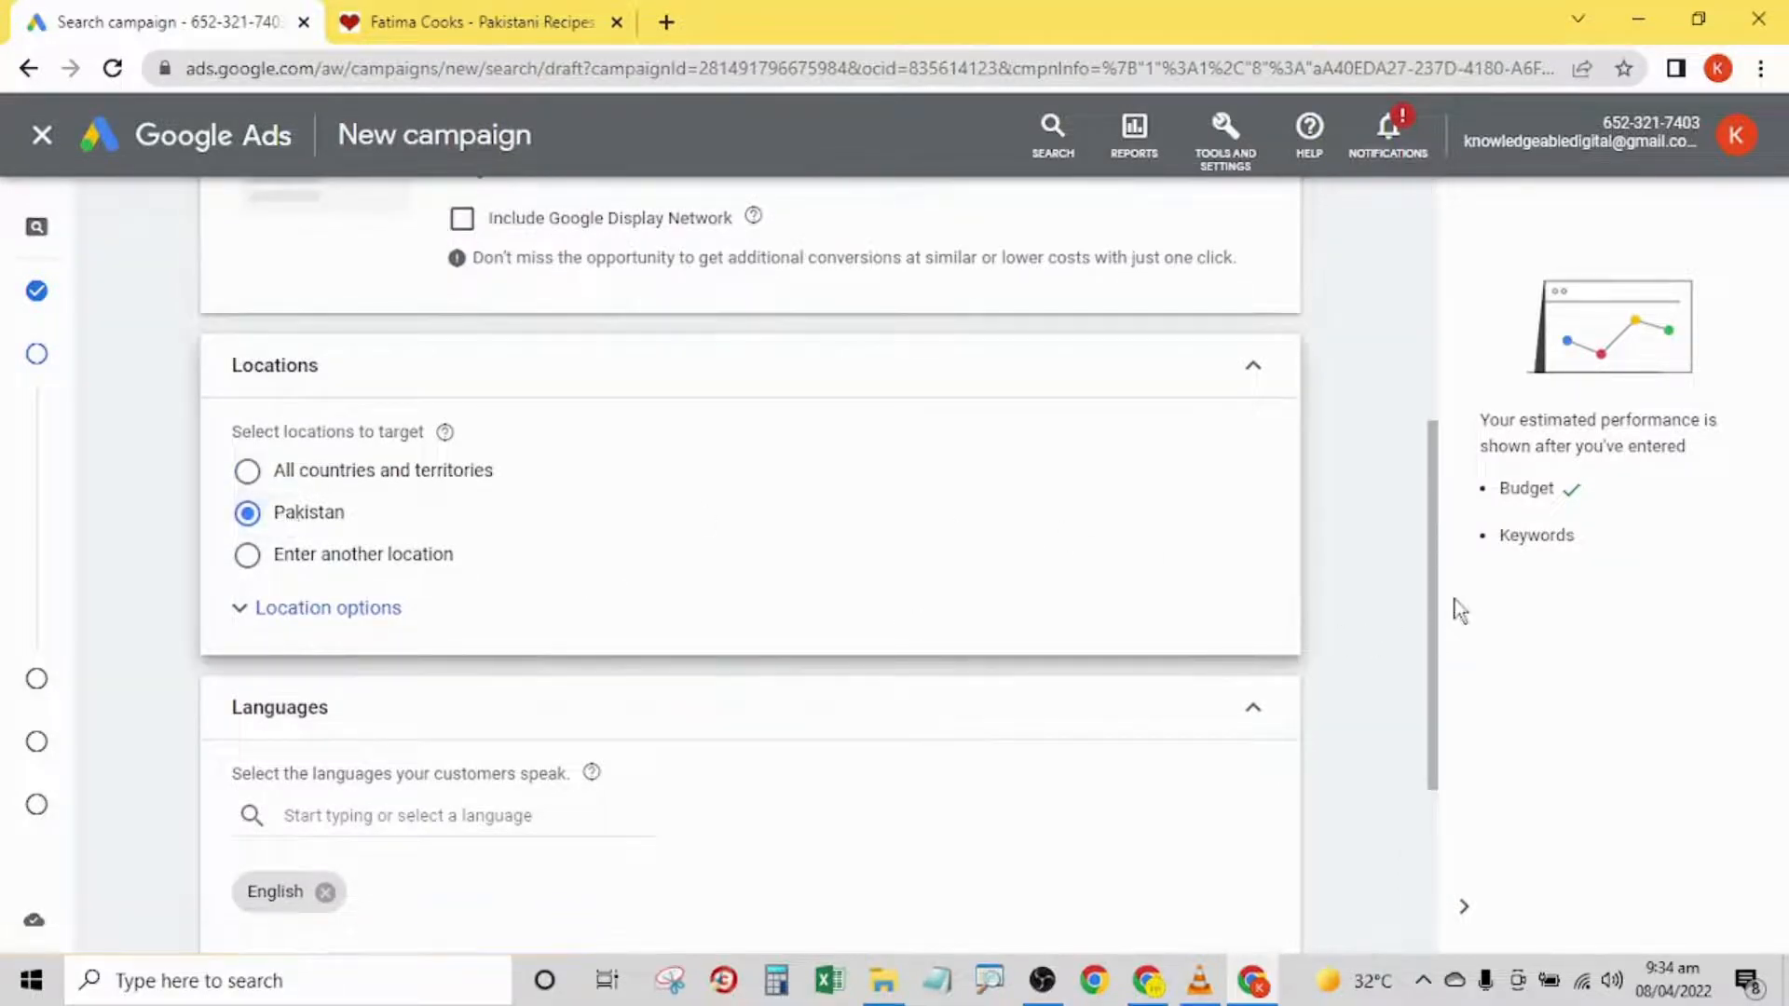
drag(1442, 511, 1437, 722)
click(1258, 888)
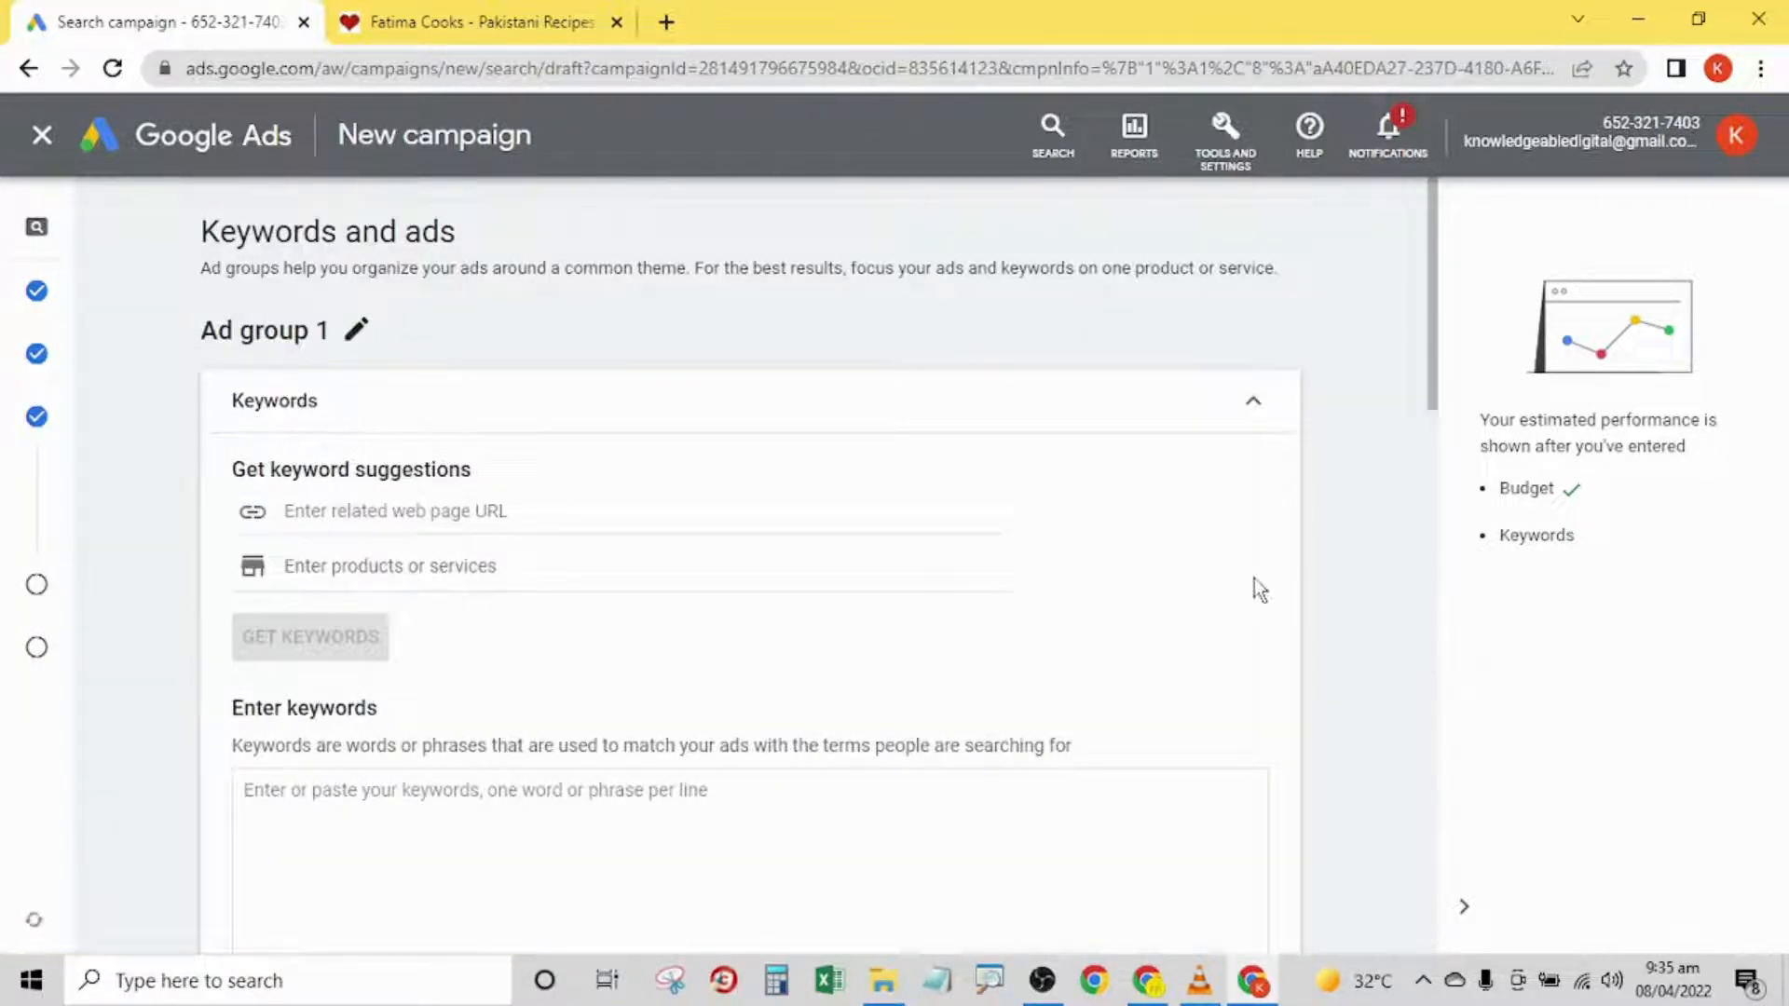
- Copy the fatimacooks.net address from the recipe website and return to the campaign draft
click(434, 28)
click(261, 70)
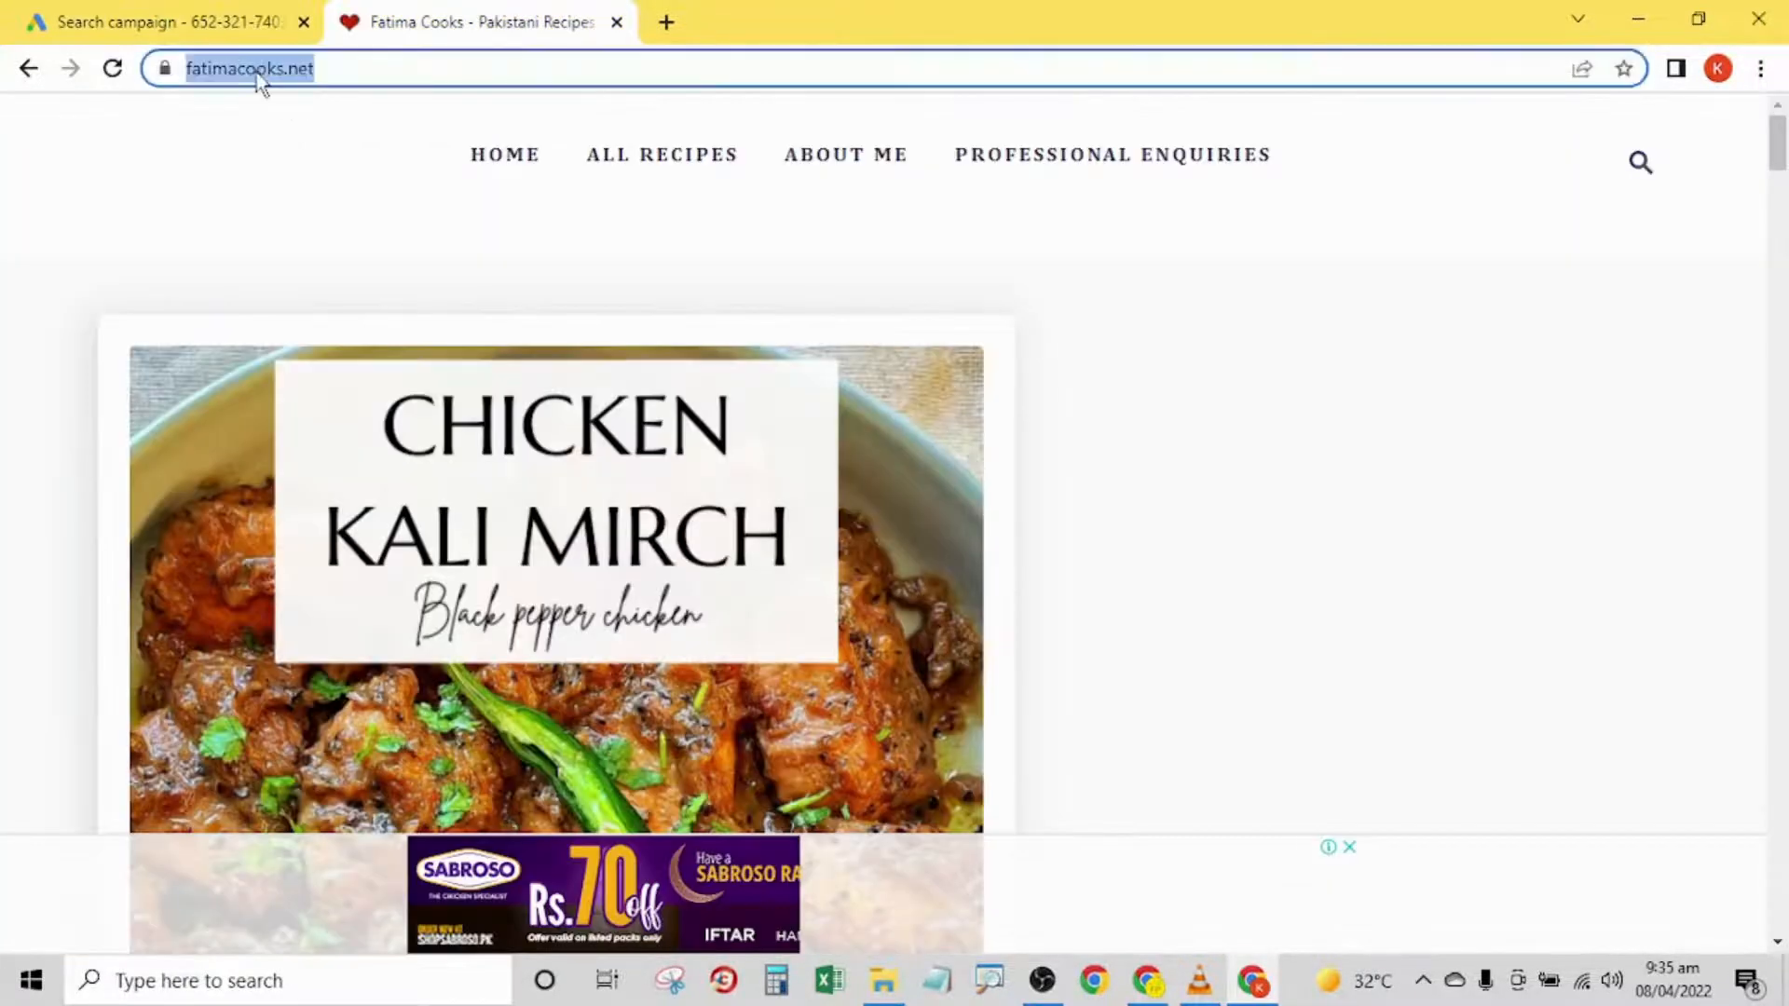
right_click(259, 71)
click(332, 217)
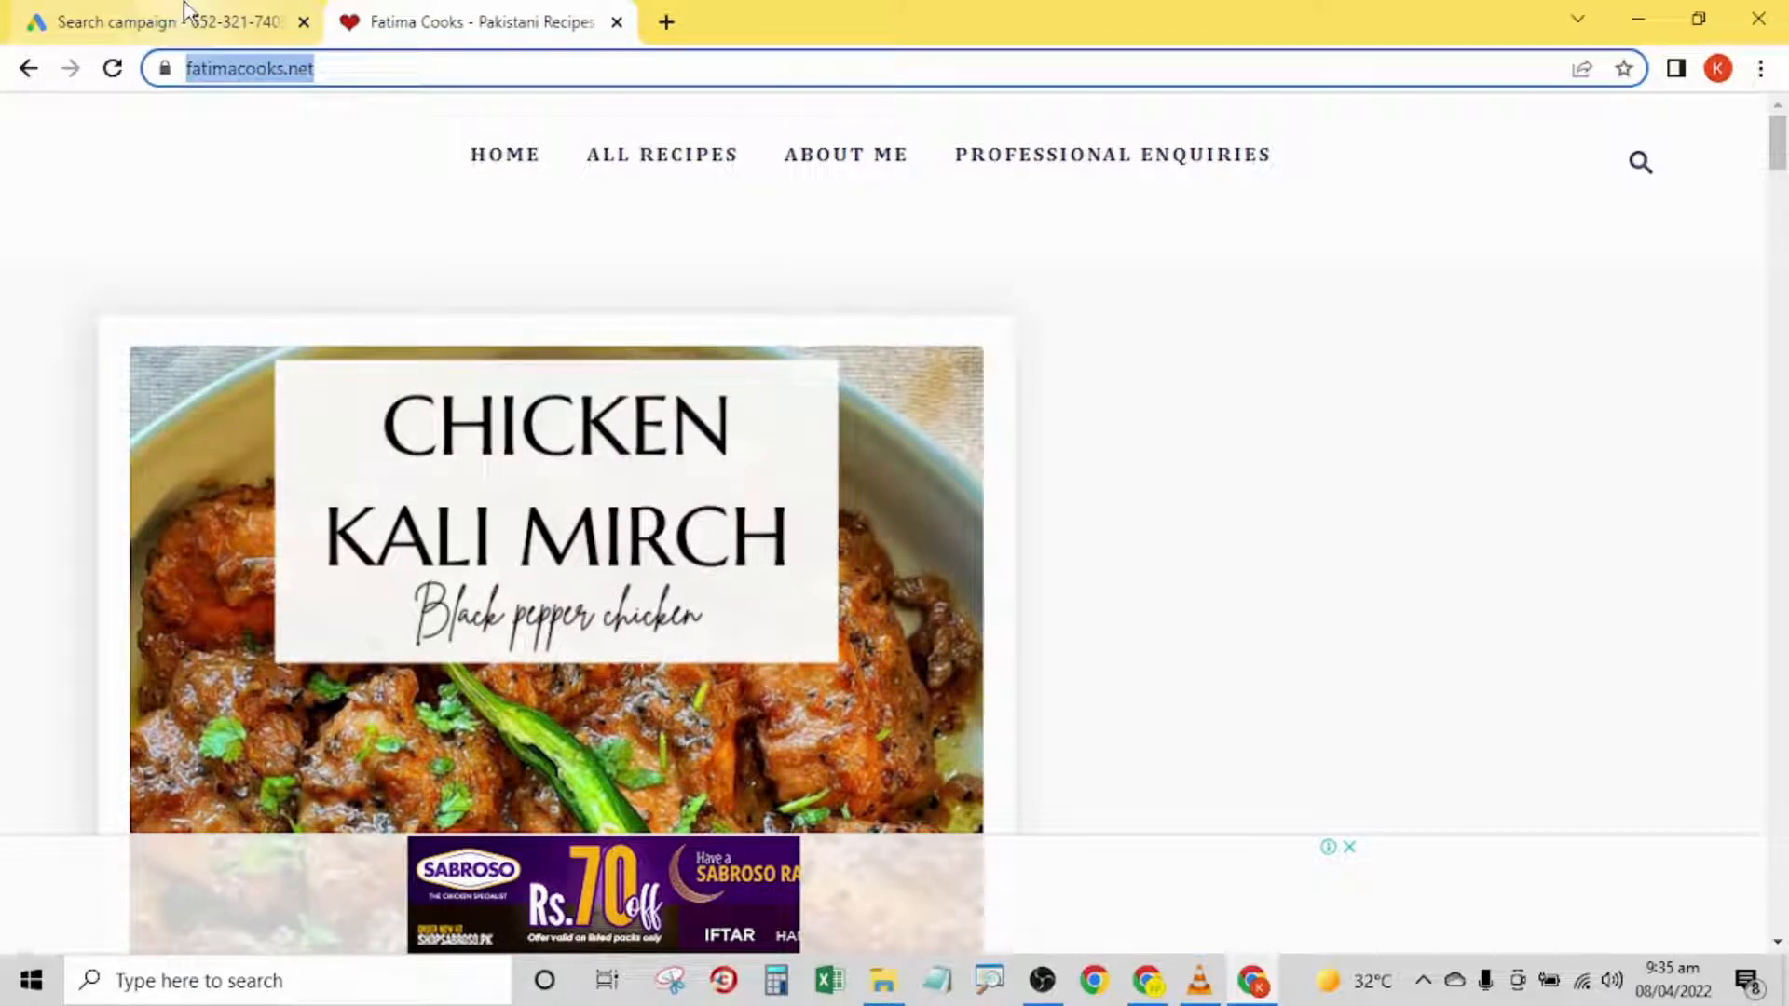
click(184, 13)
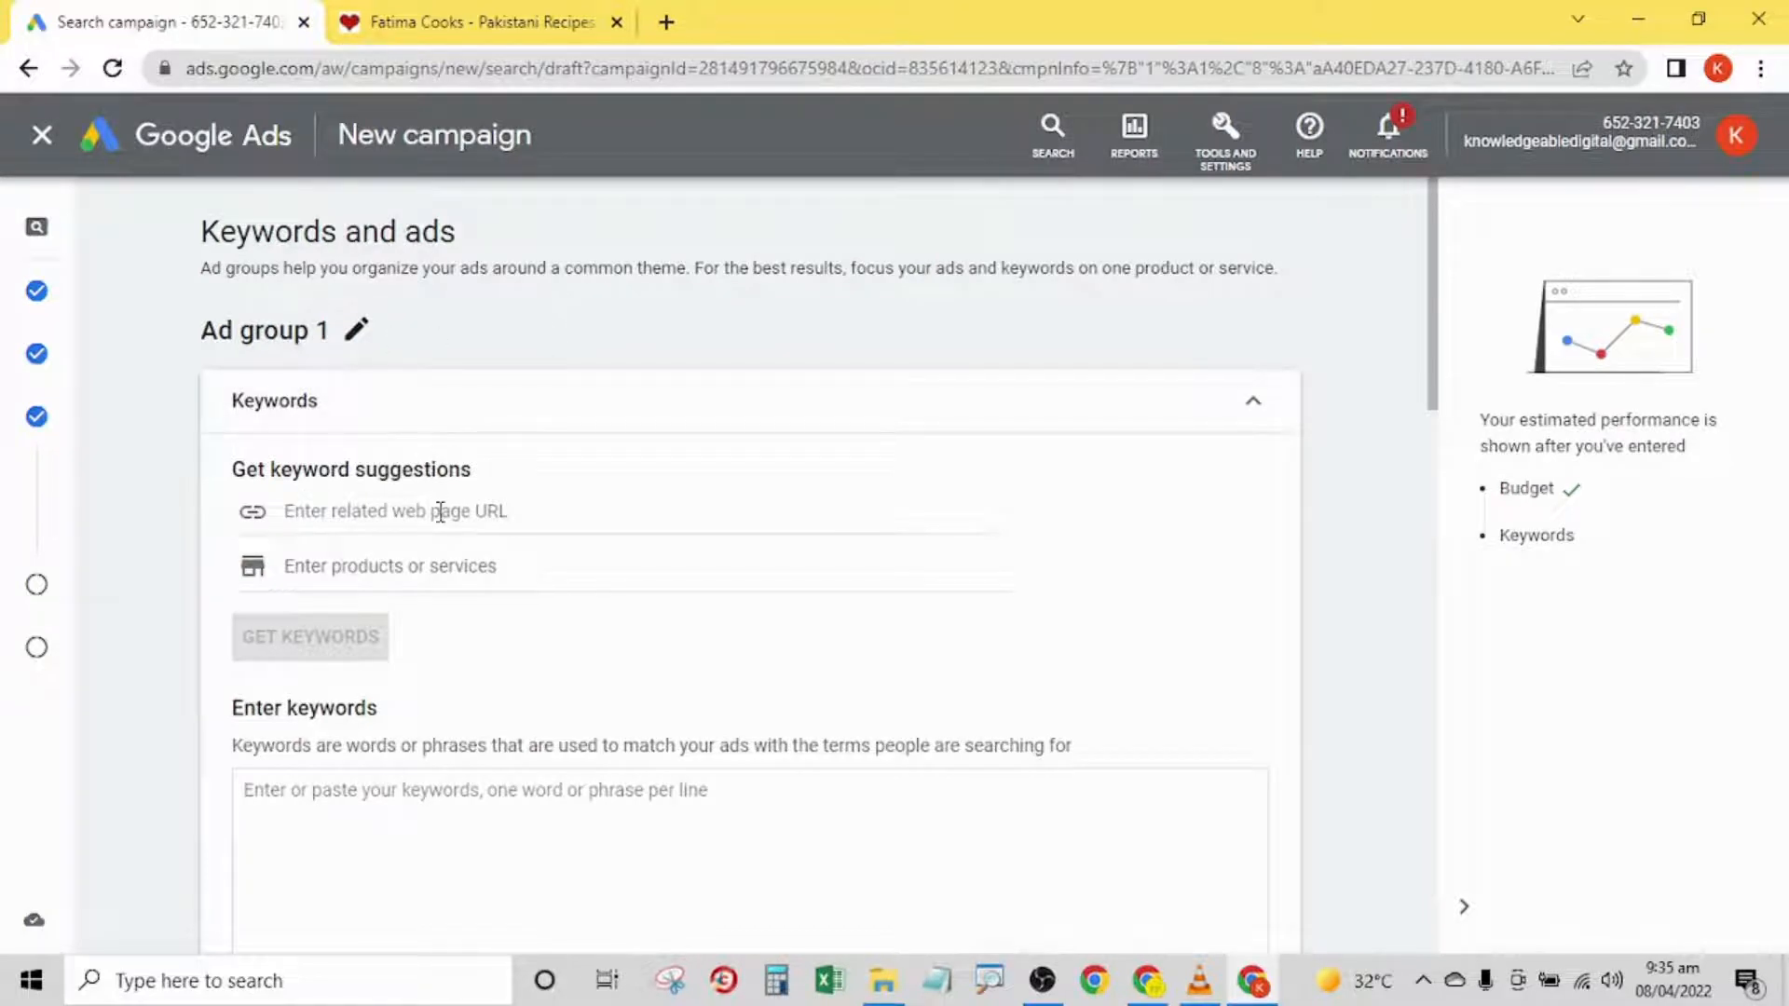
- Rename the ad group as "Fatima Pakistani Dishes Course"
triple_click(363, 350)
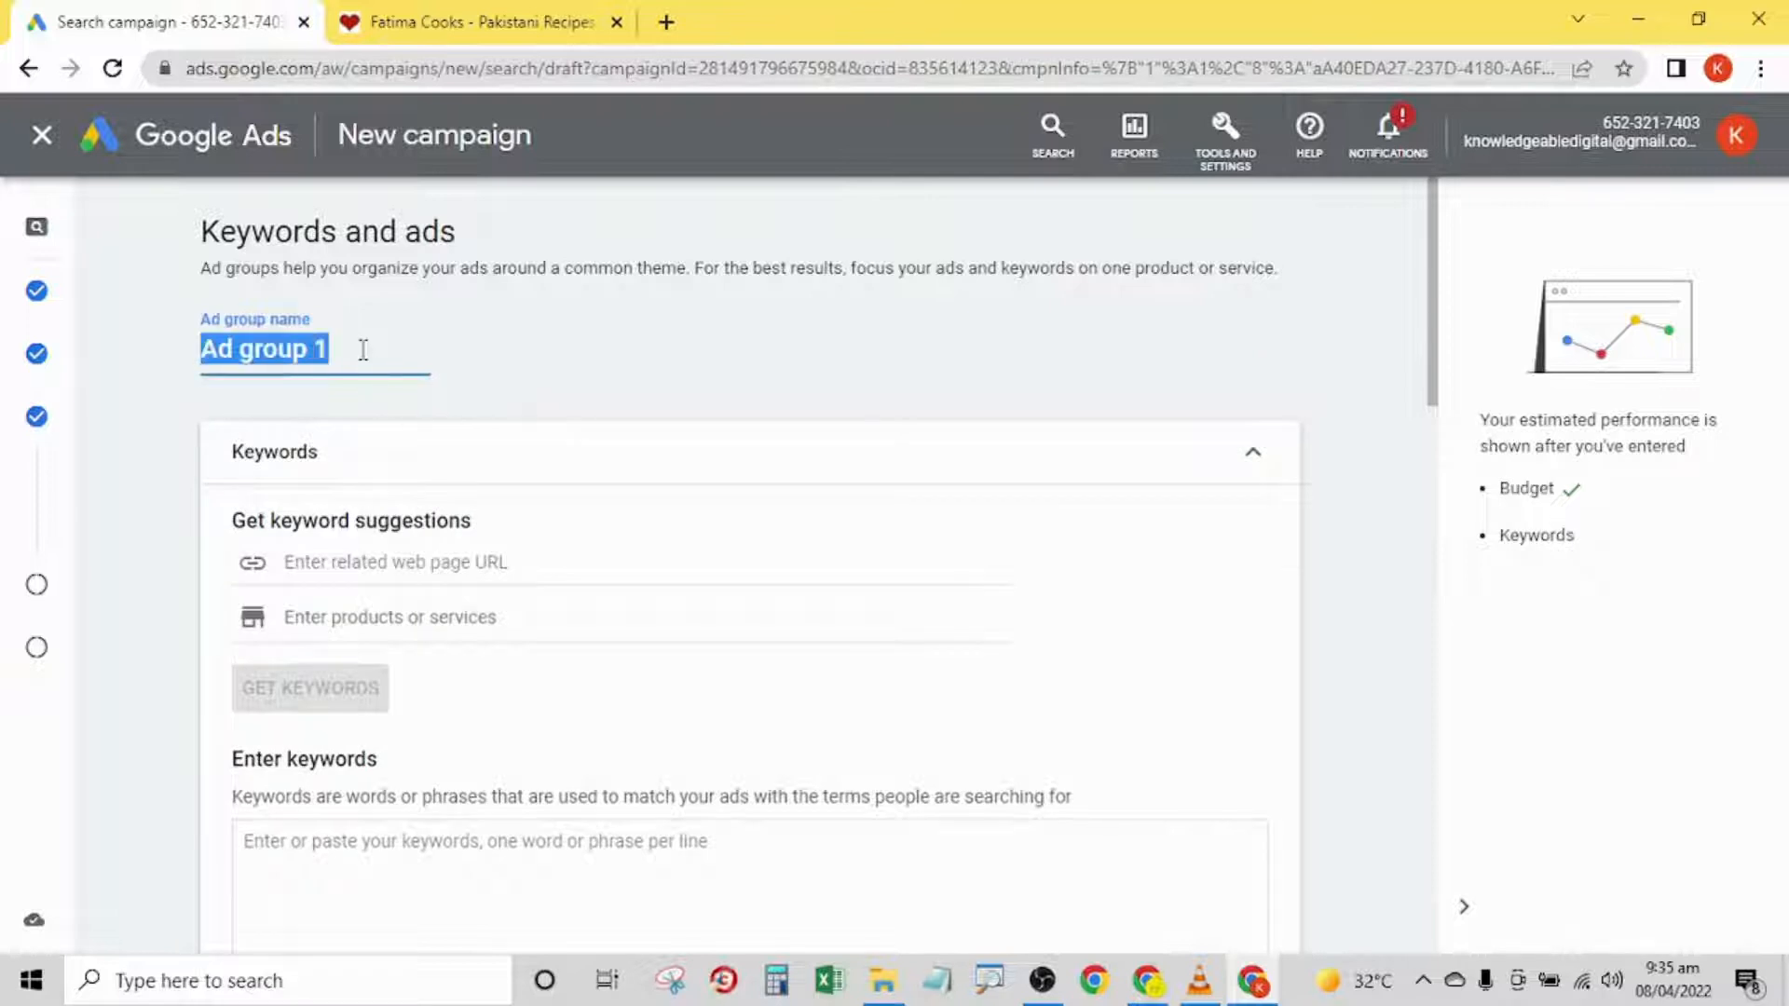
text(Fatima )
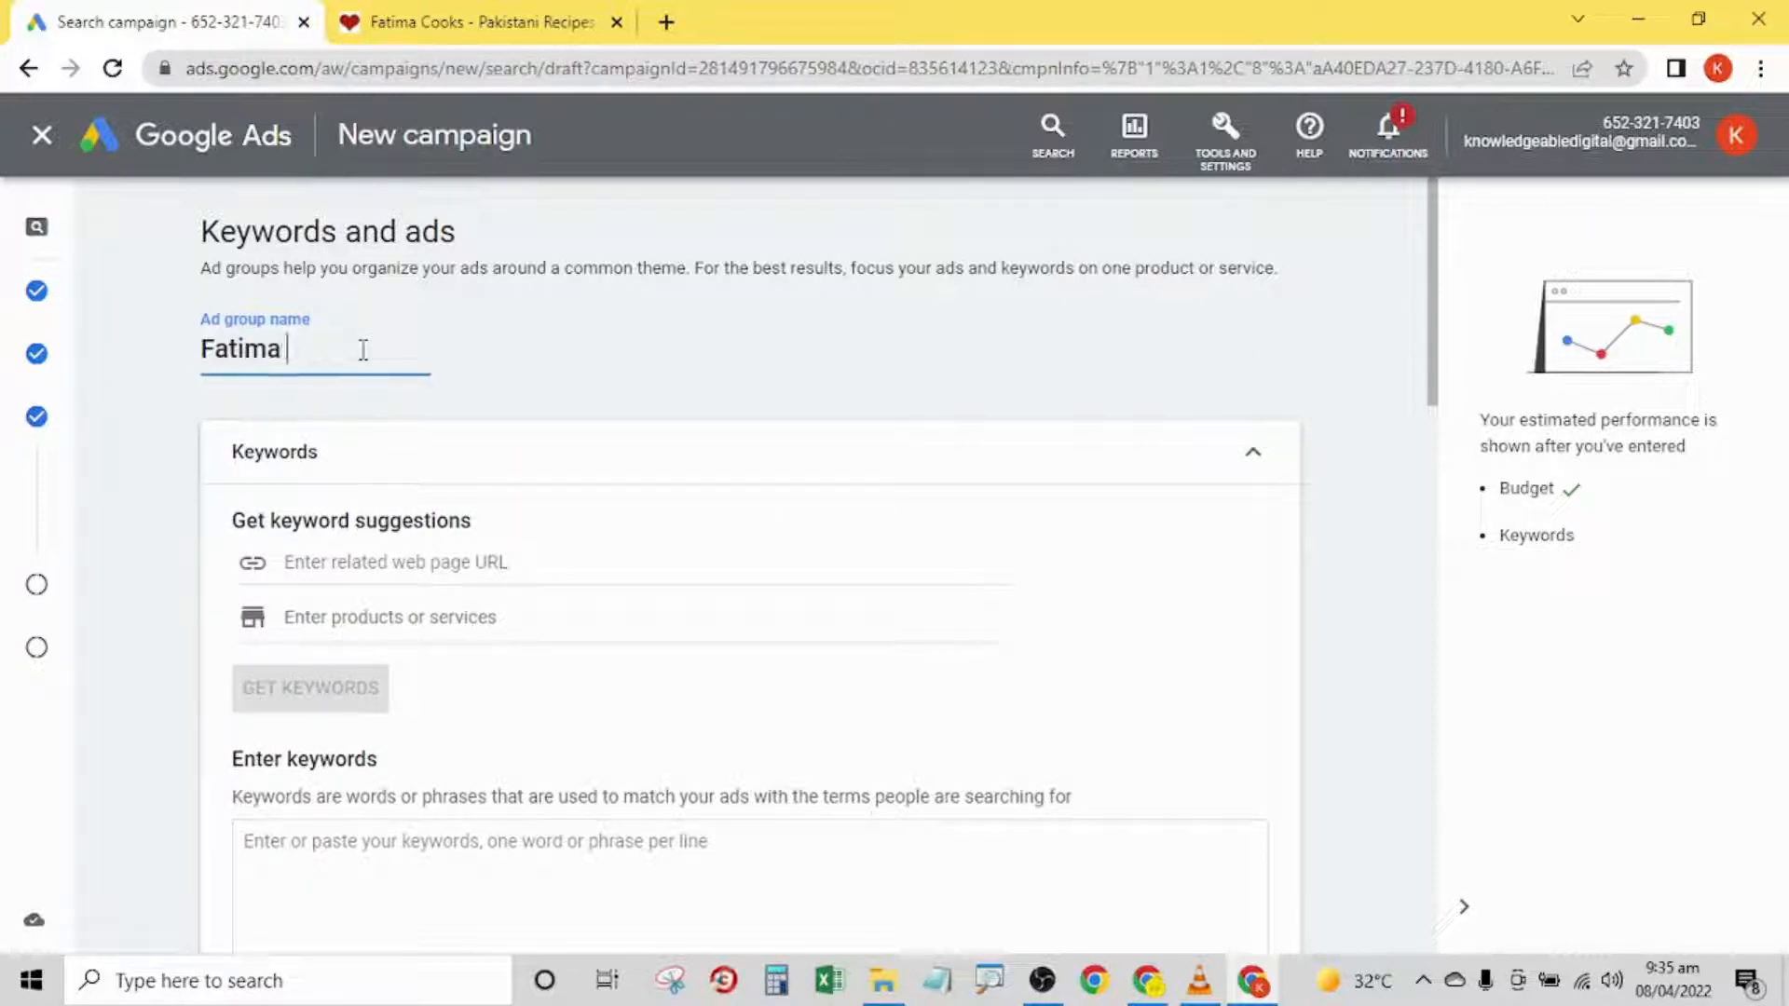
text(Pakistani Dishes)
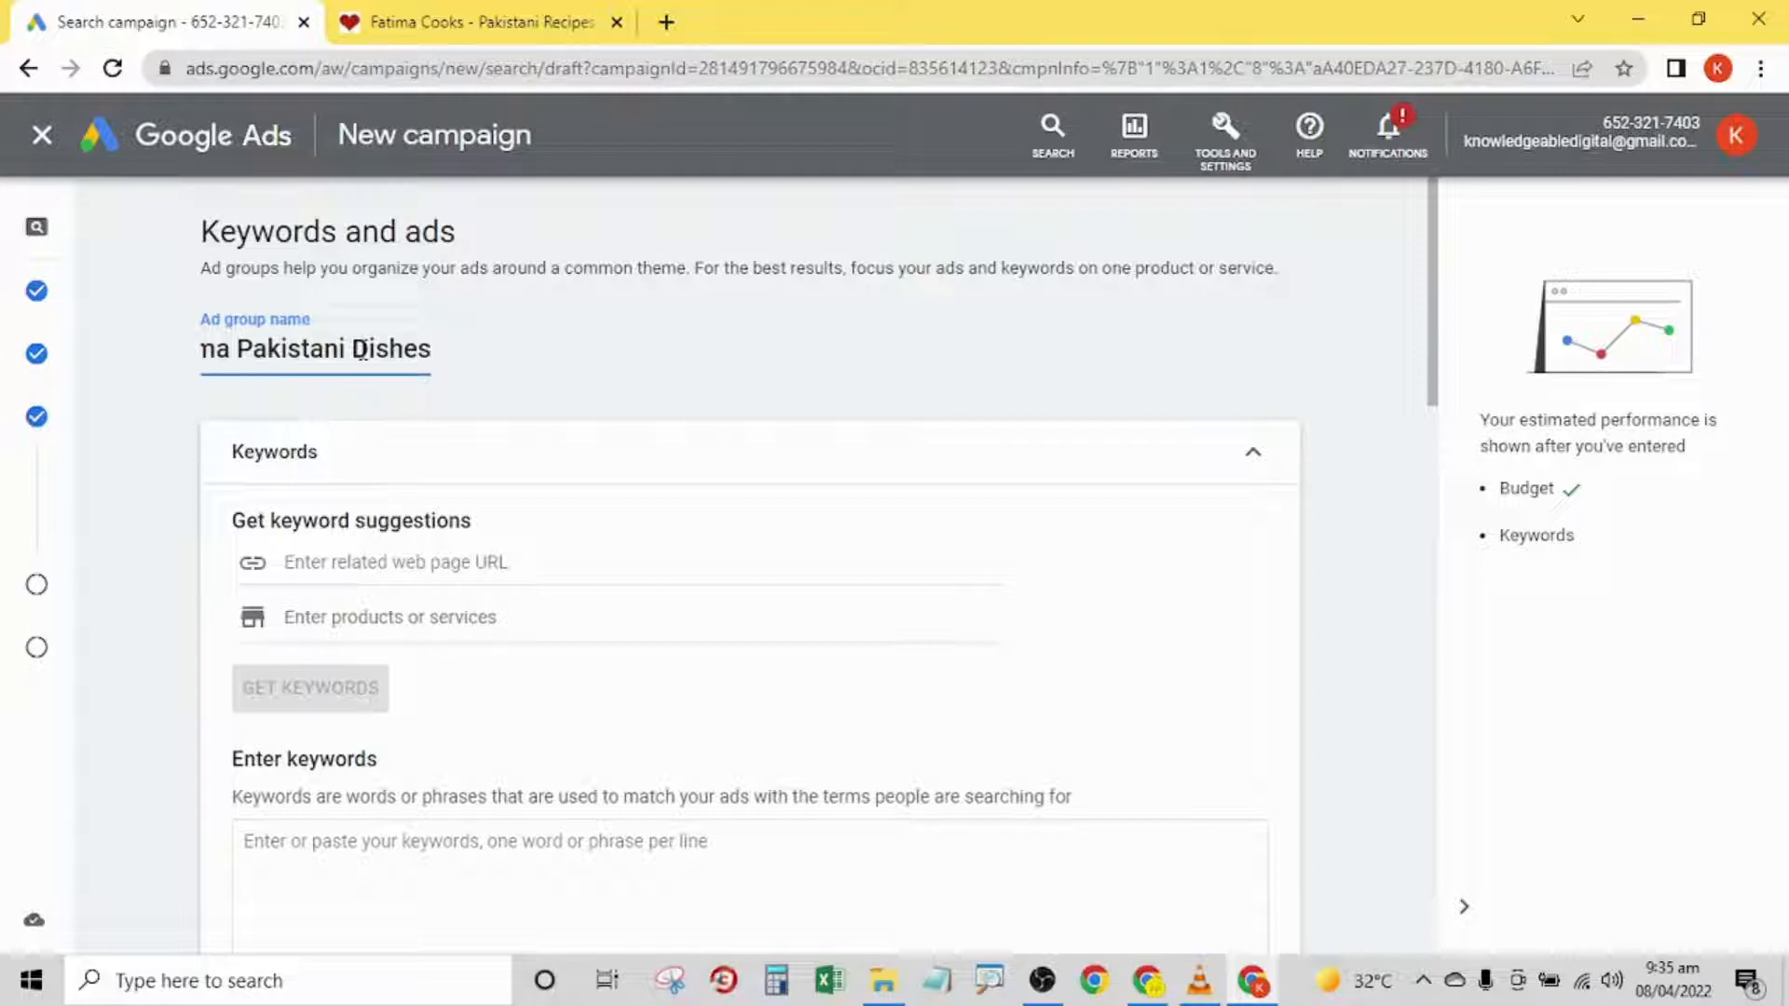
text( Course)
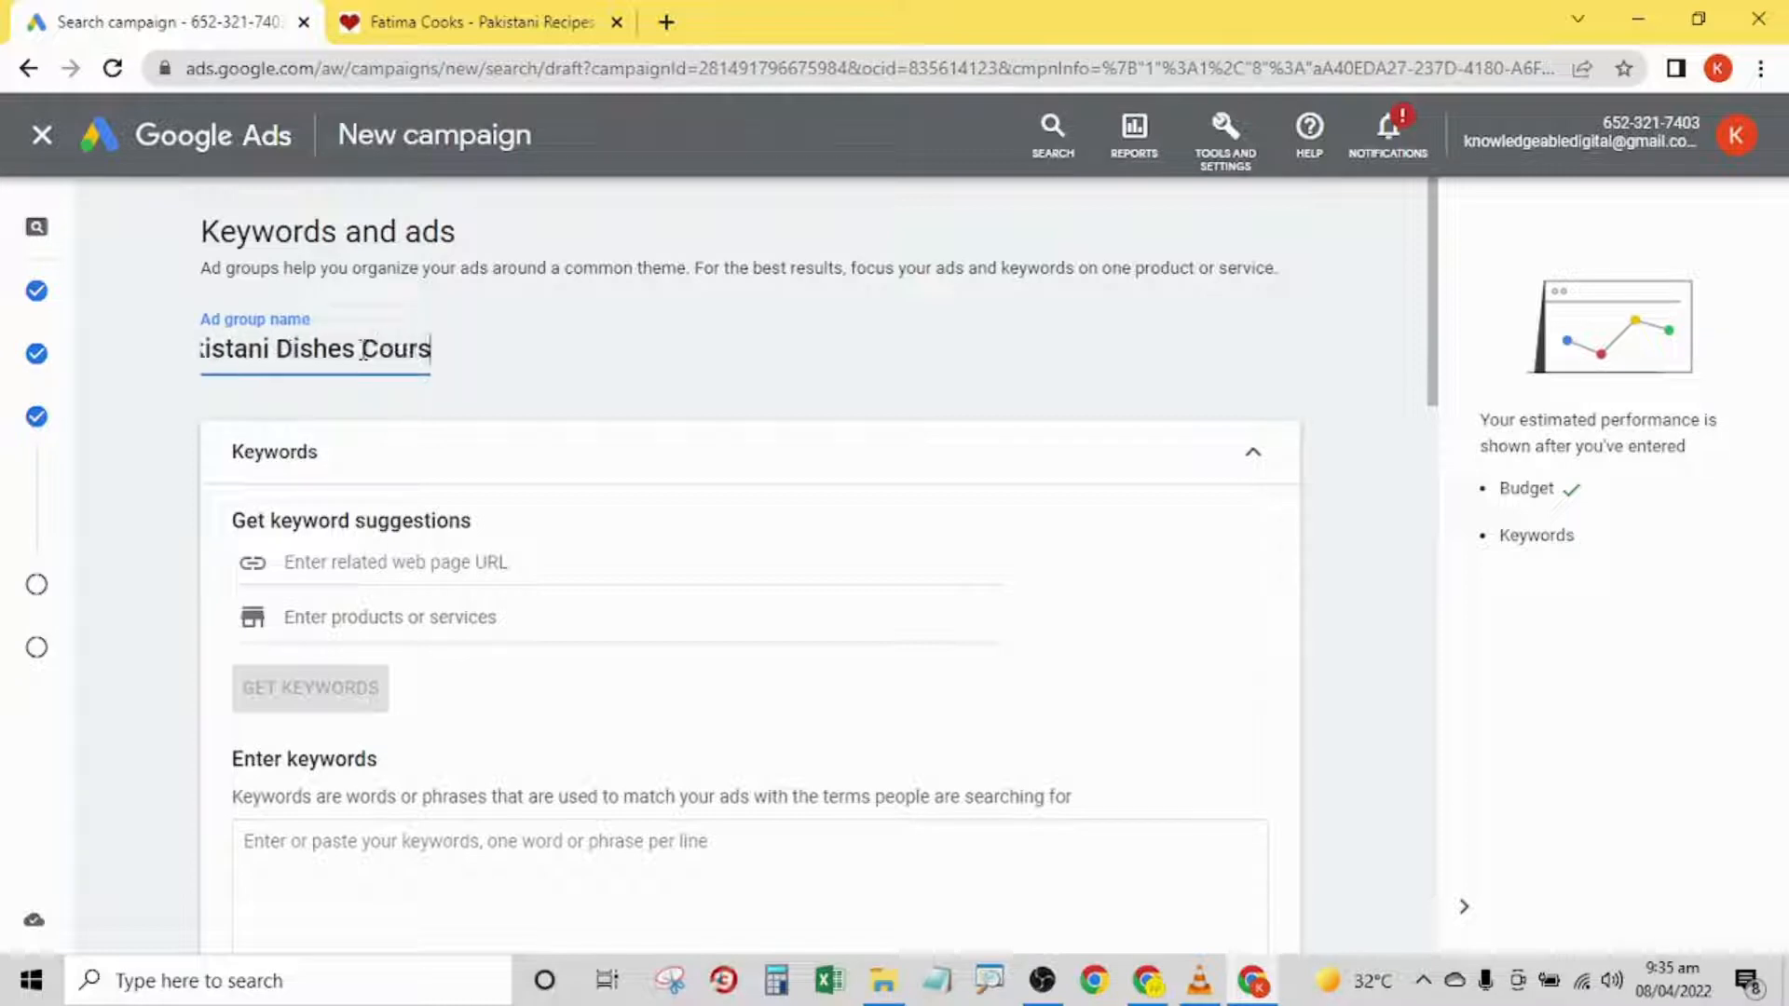
click(736, 339)
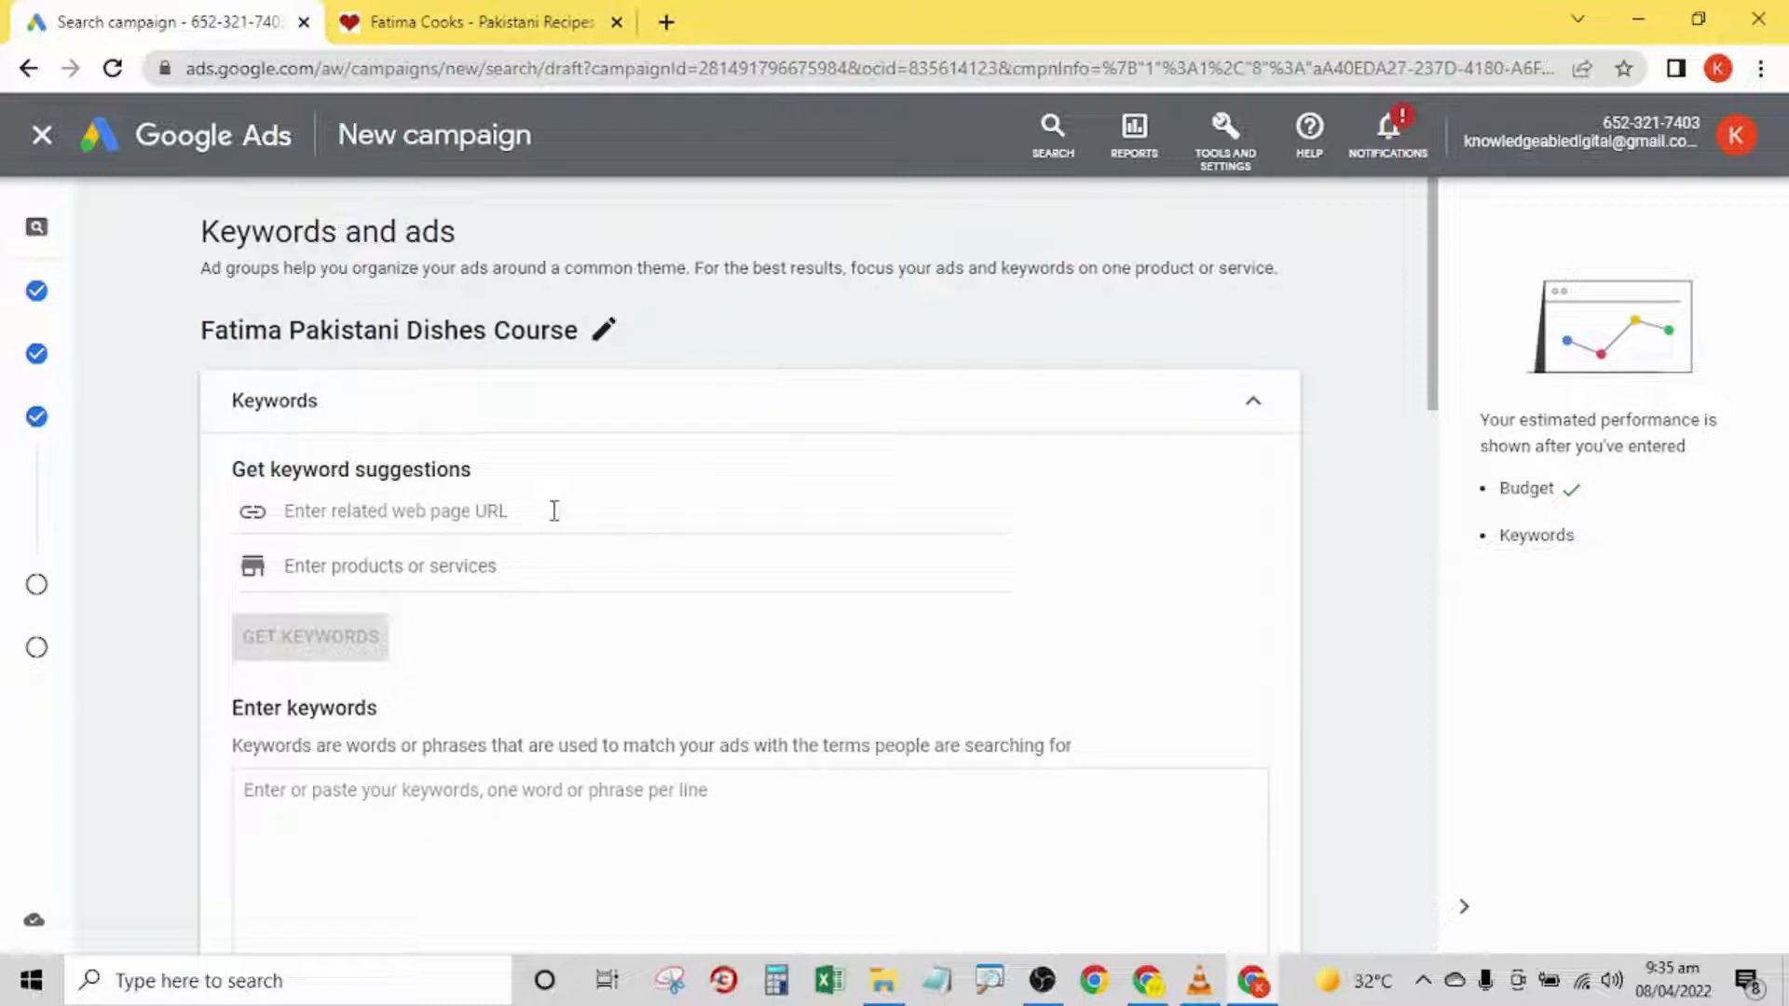
click(477, 510)
key(ctrl+v)
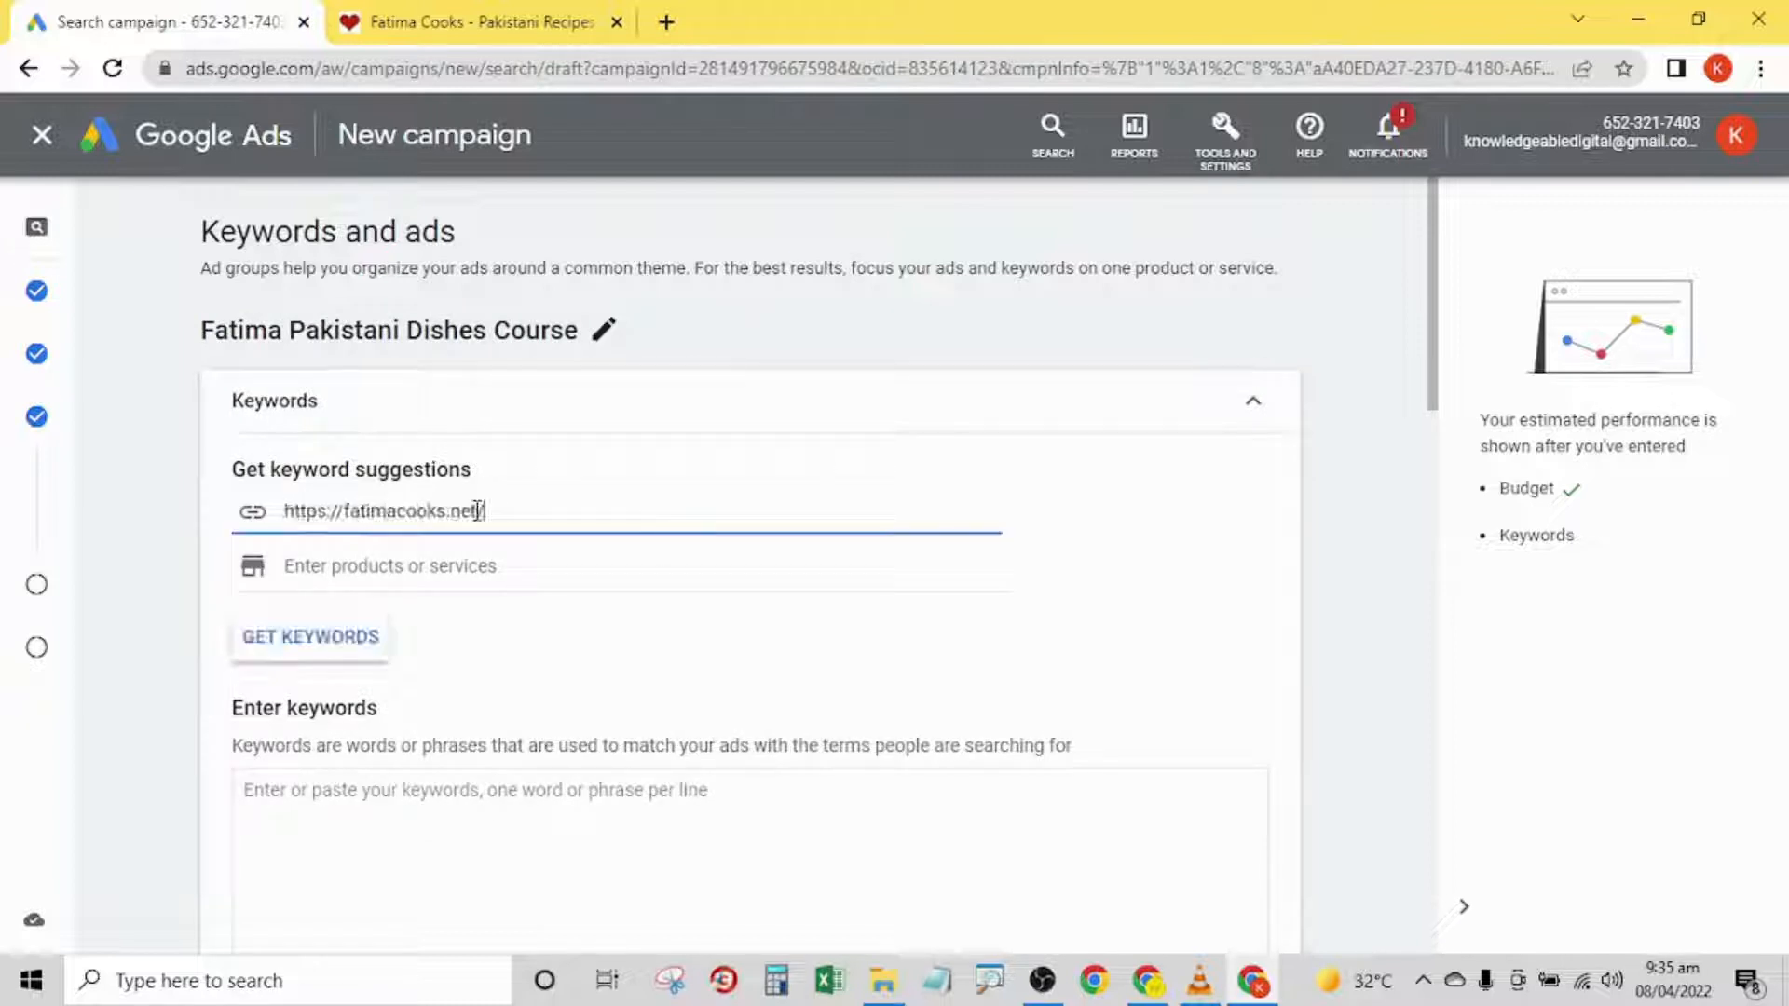
click(186, 470)
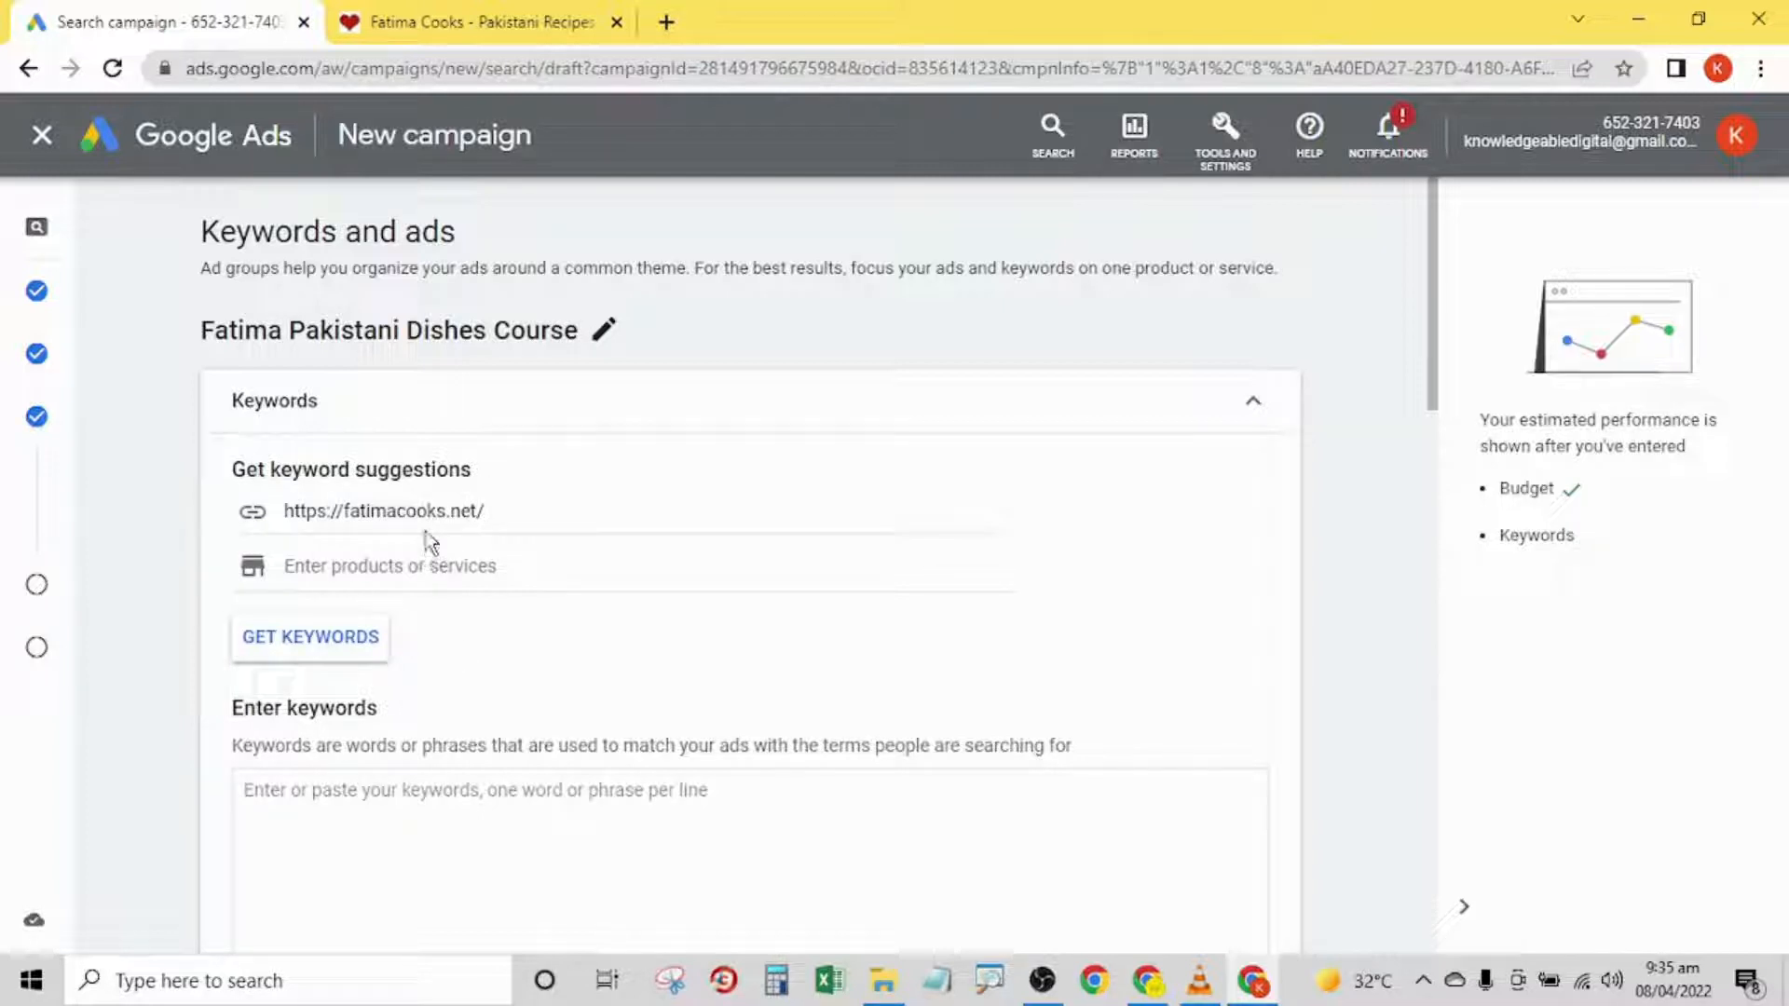
click(319, 641)
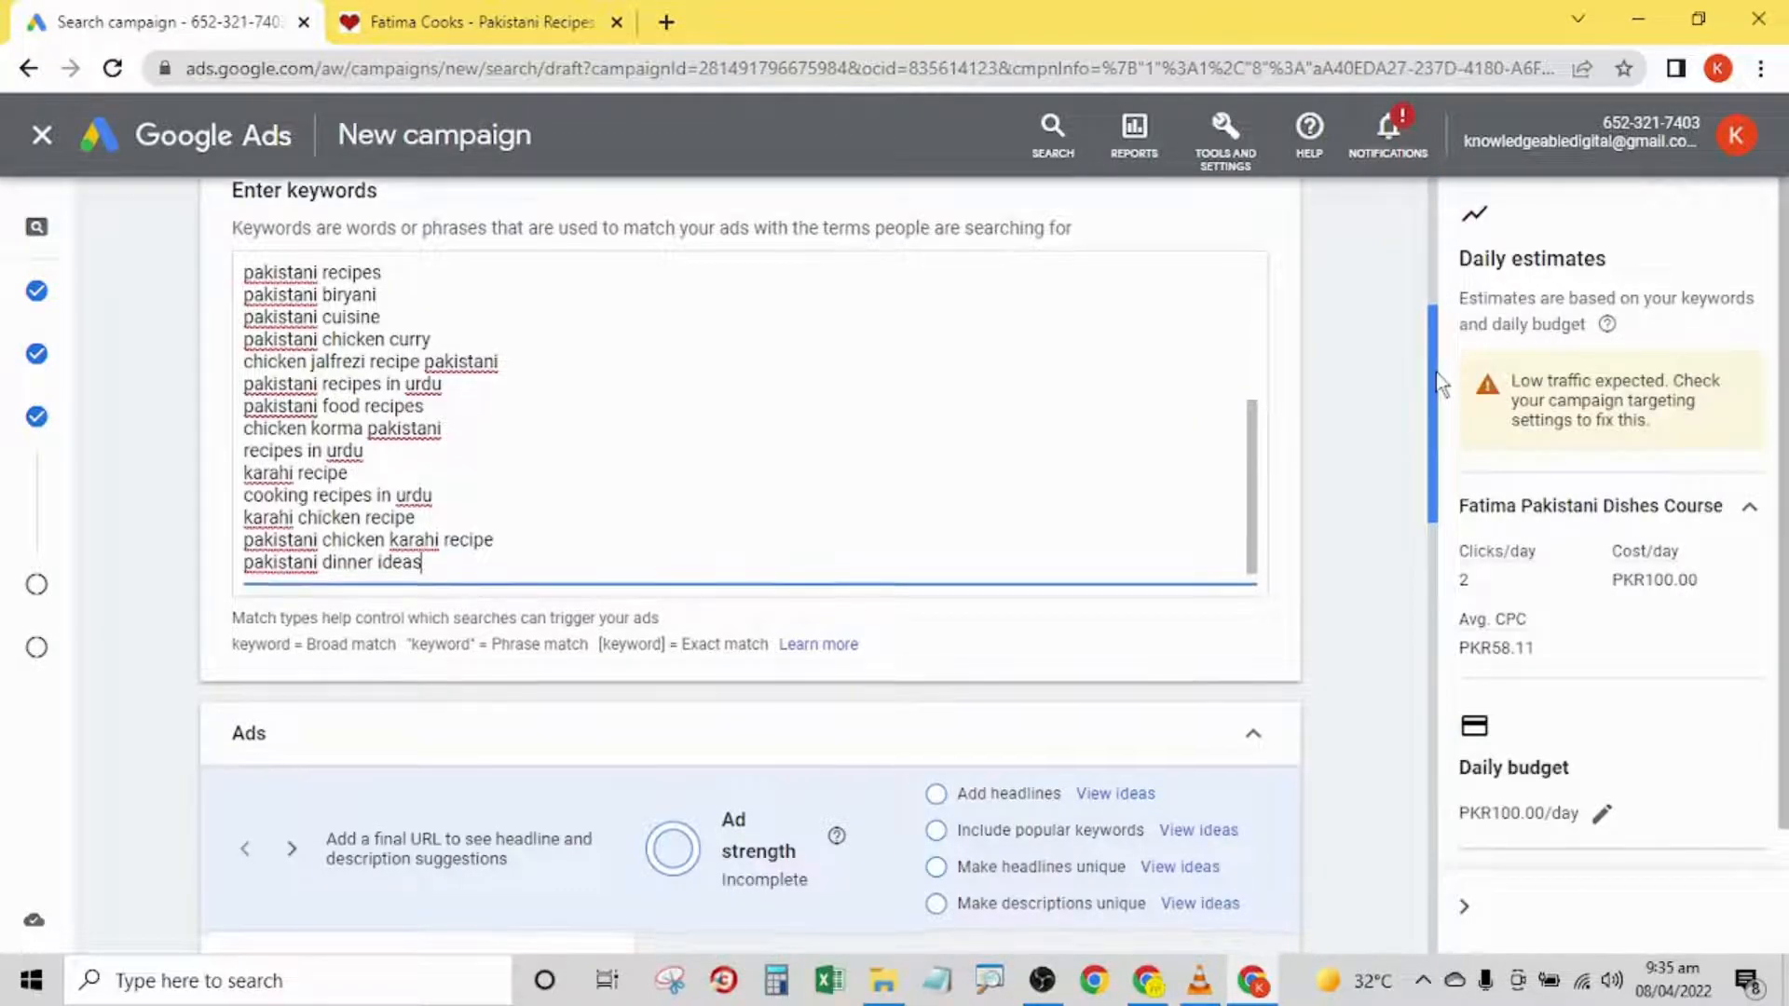
- Review the suggested keywords from the start of the list, along with the products or services field
drag(1439, 424, 1439, 360)
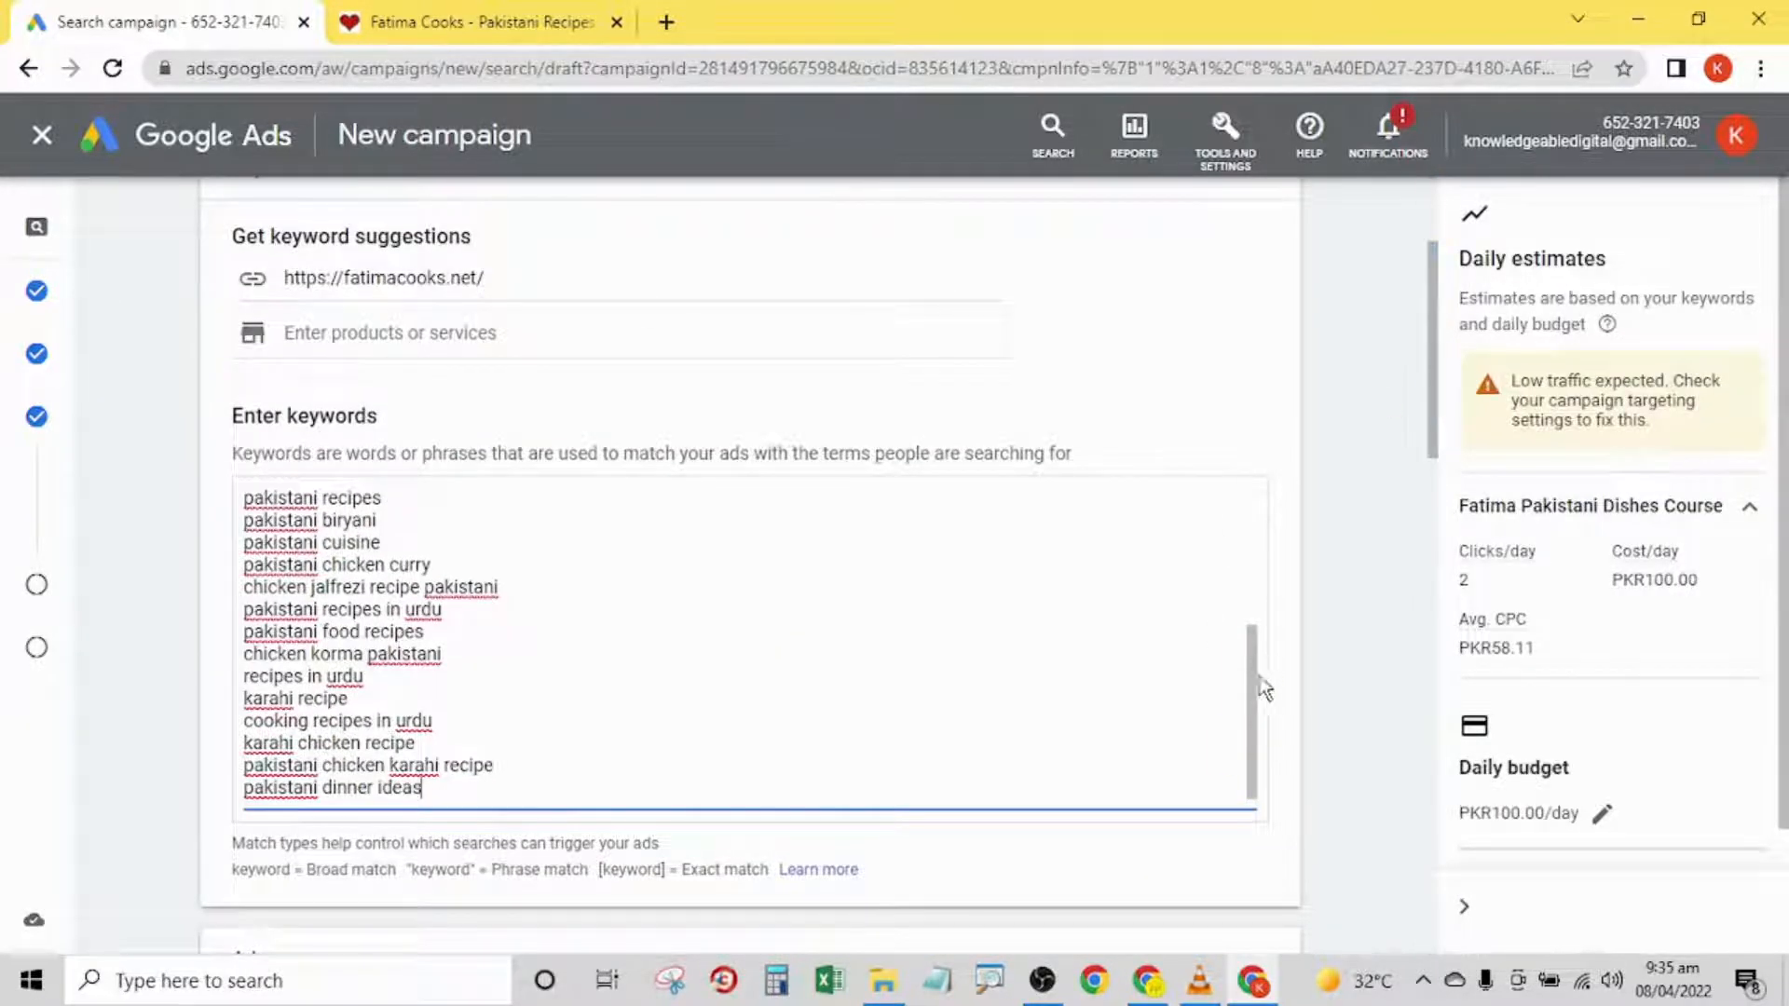
drag(1254, 708, 1276, 516)
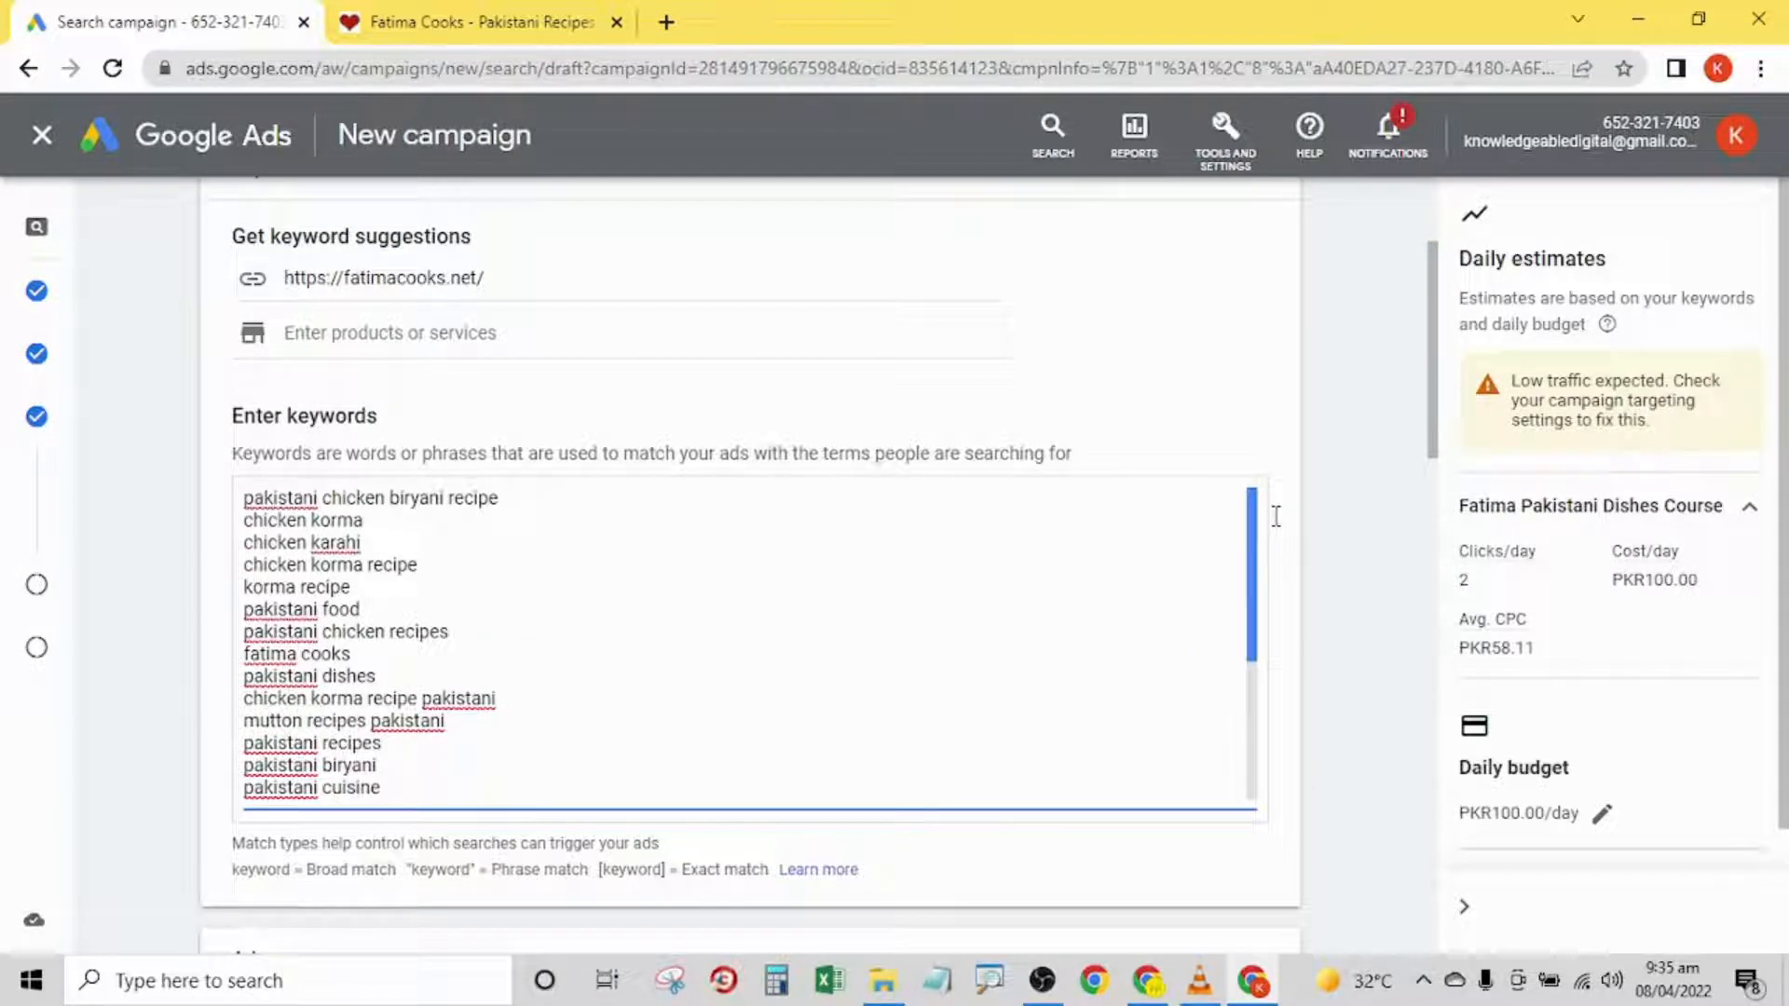
click(439, 336)
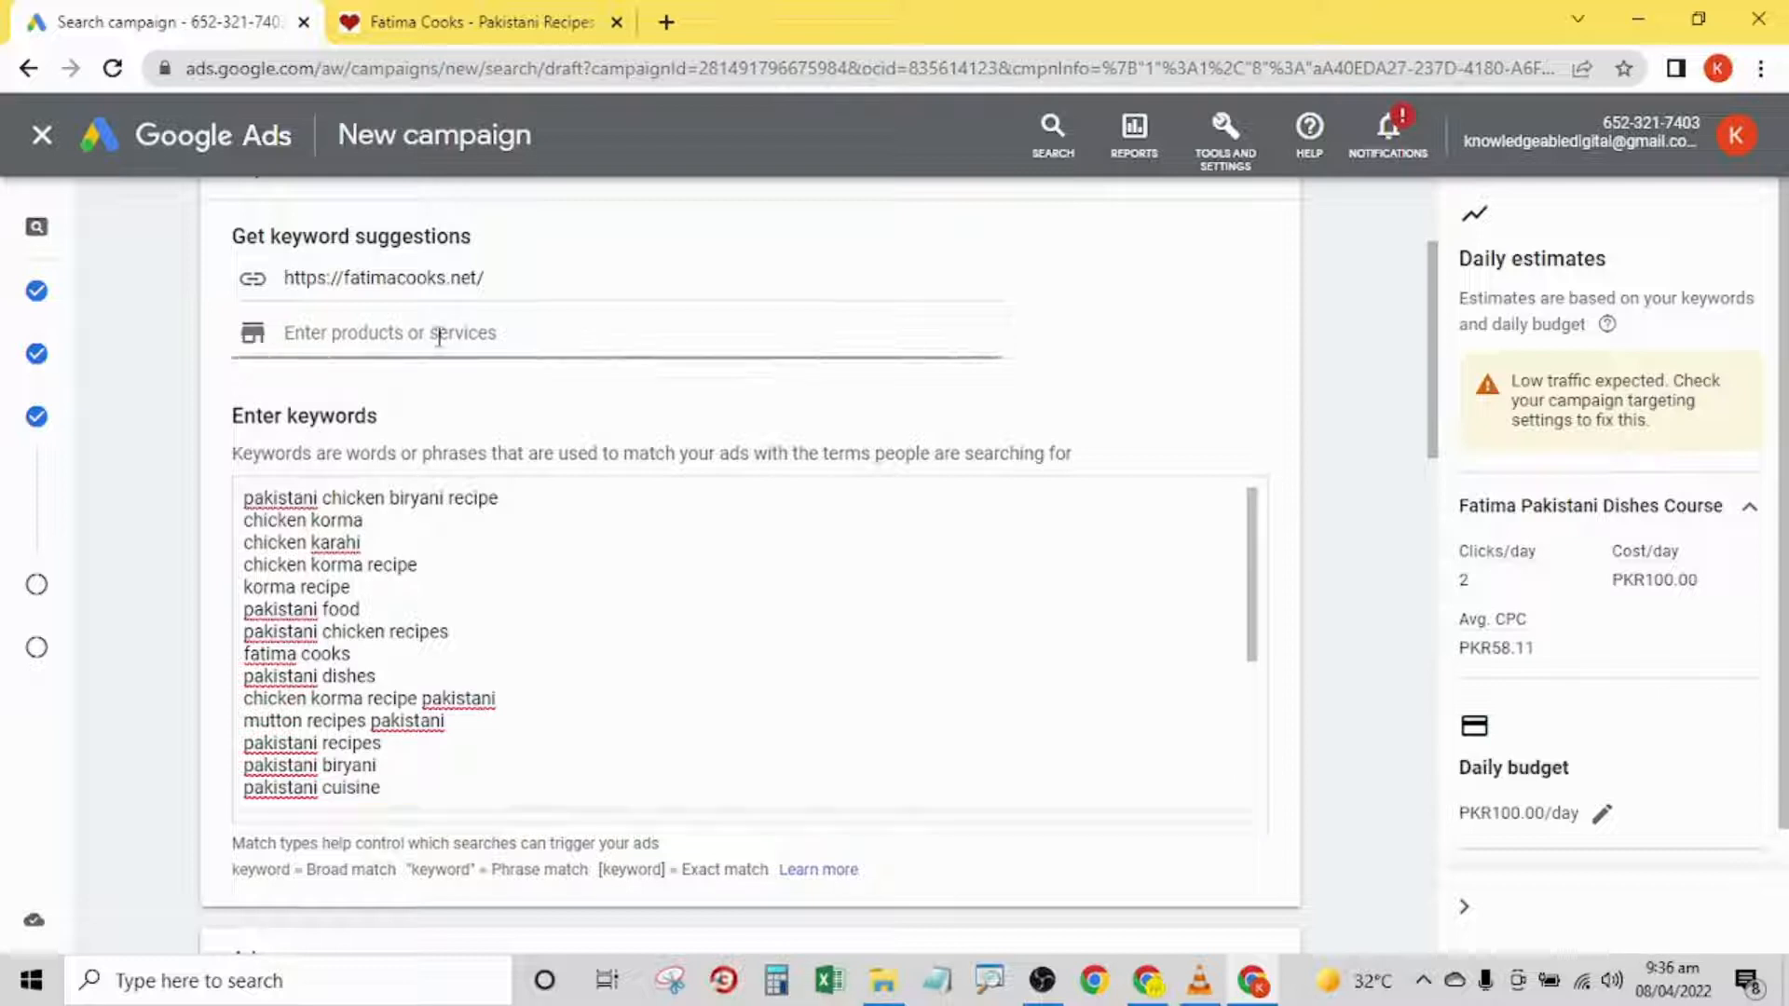
click(221, 402)
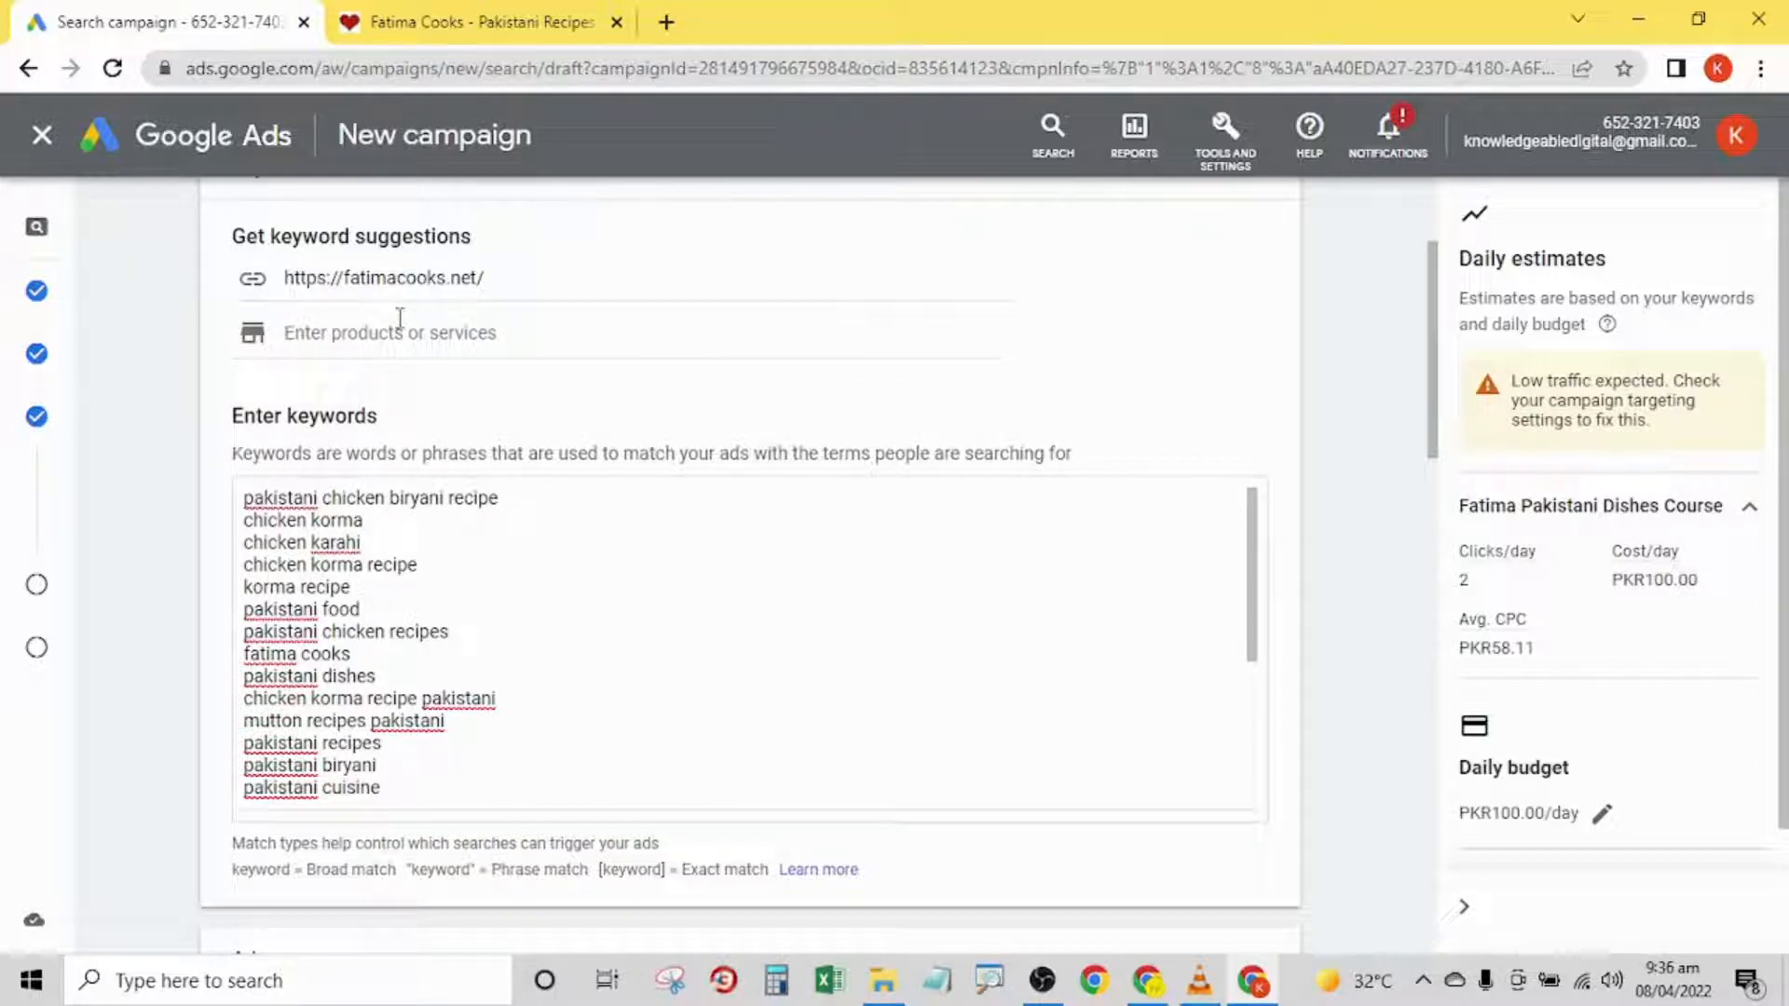
click(371, 677)
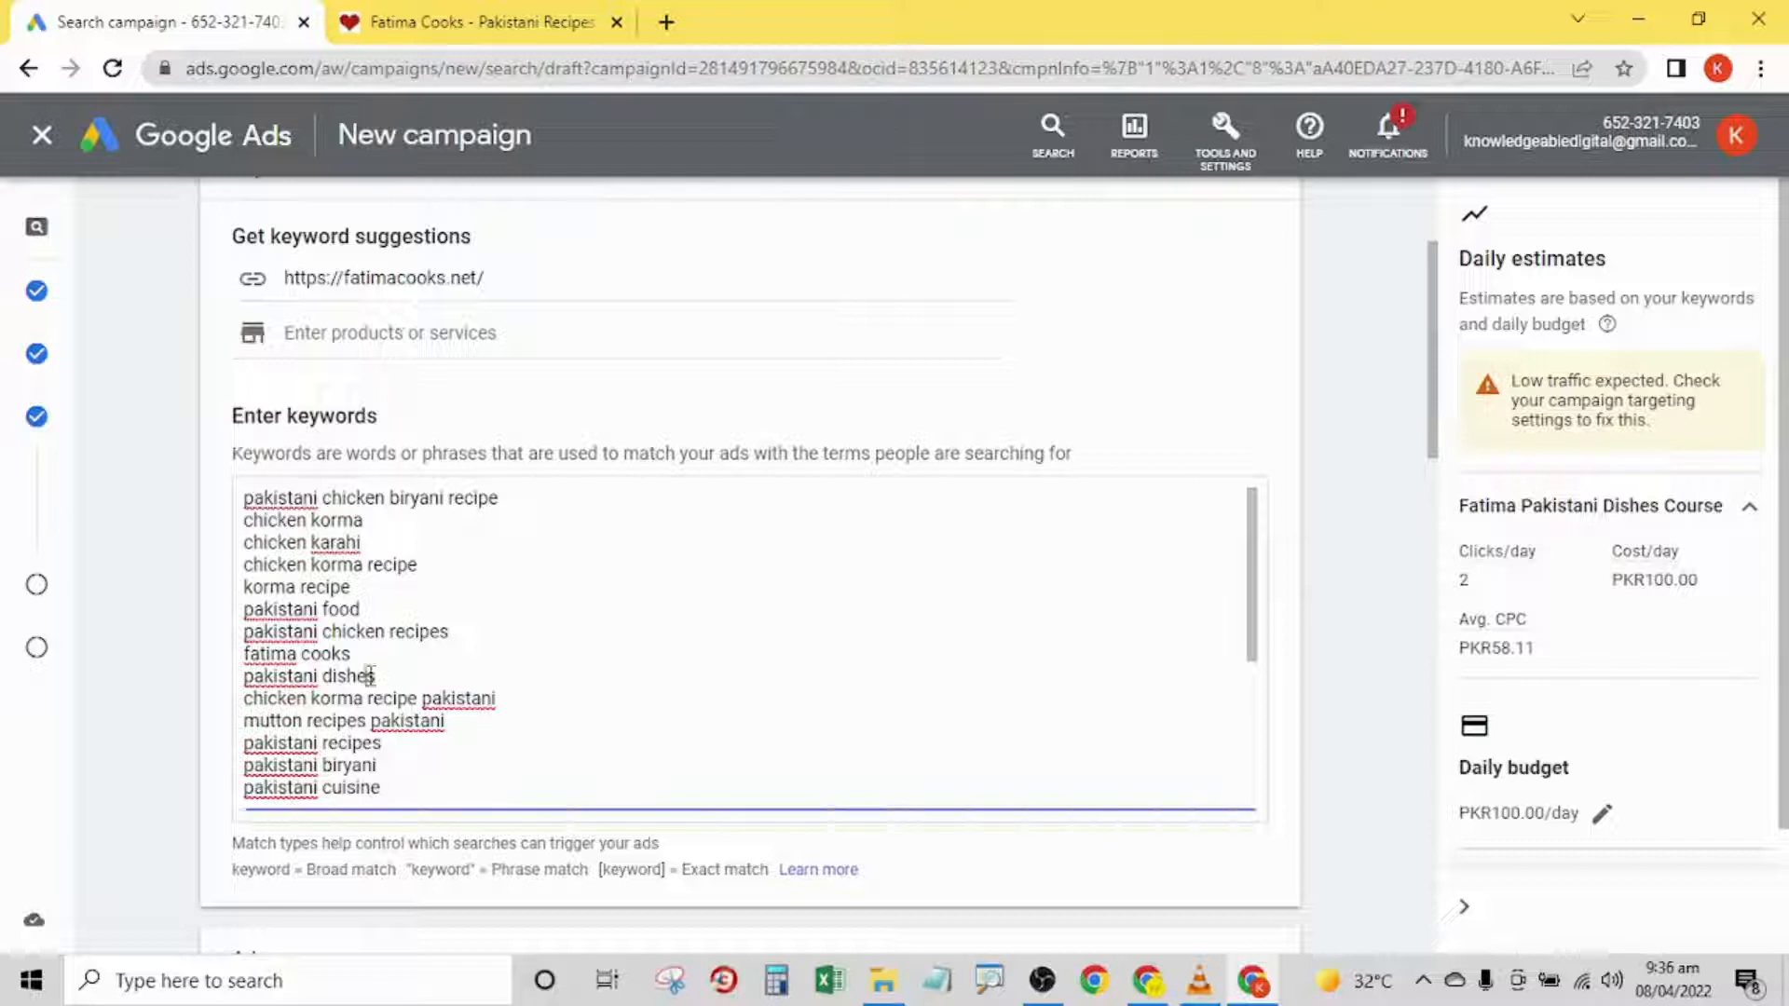
- Replace all the suggested keywords with the custom keyword "Pakistani Dishes Course"
key(ctrl+a)
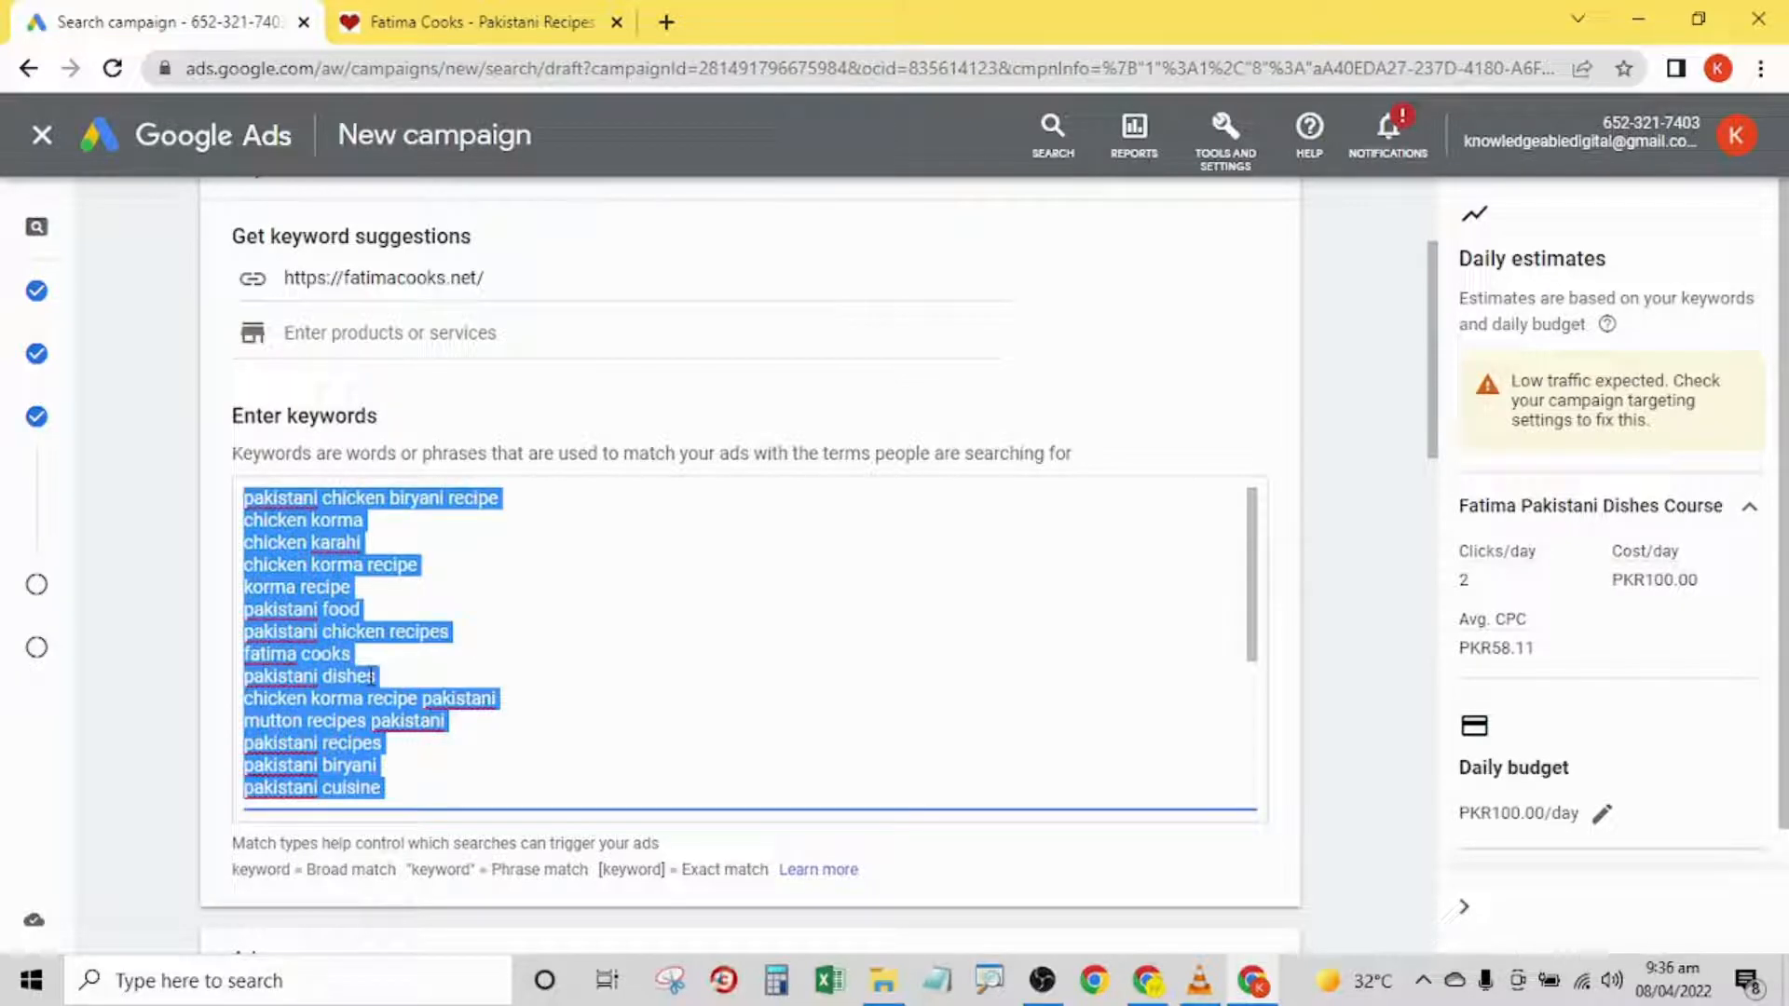
key(Delete)
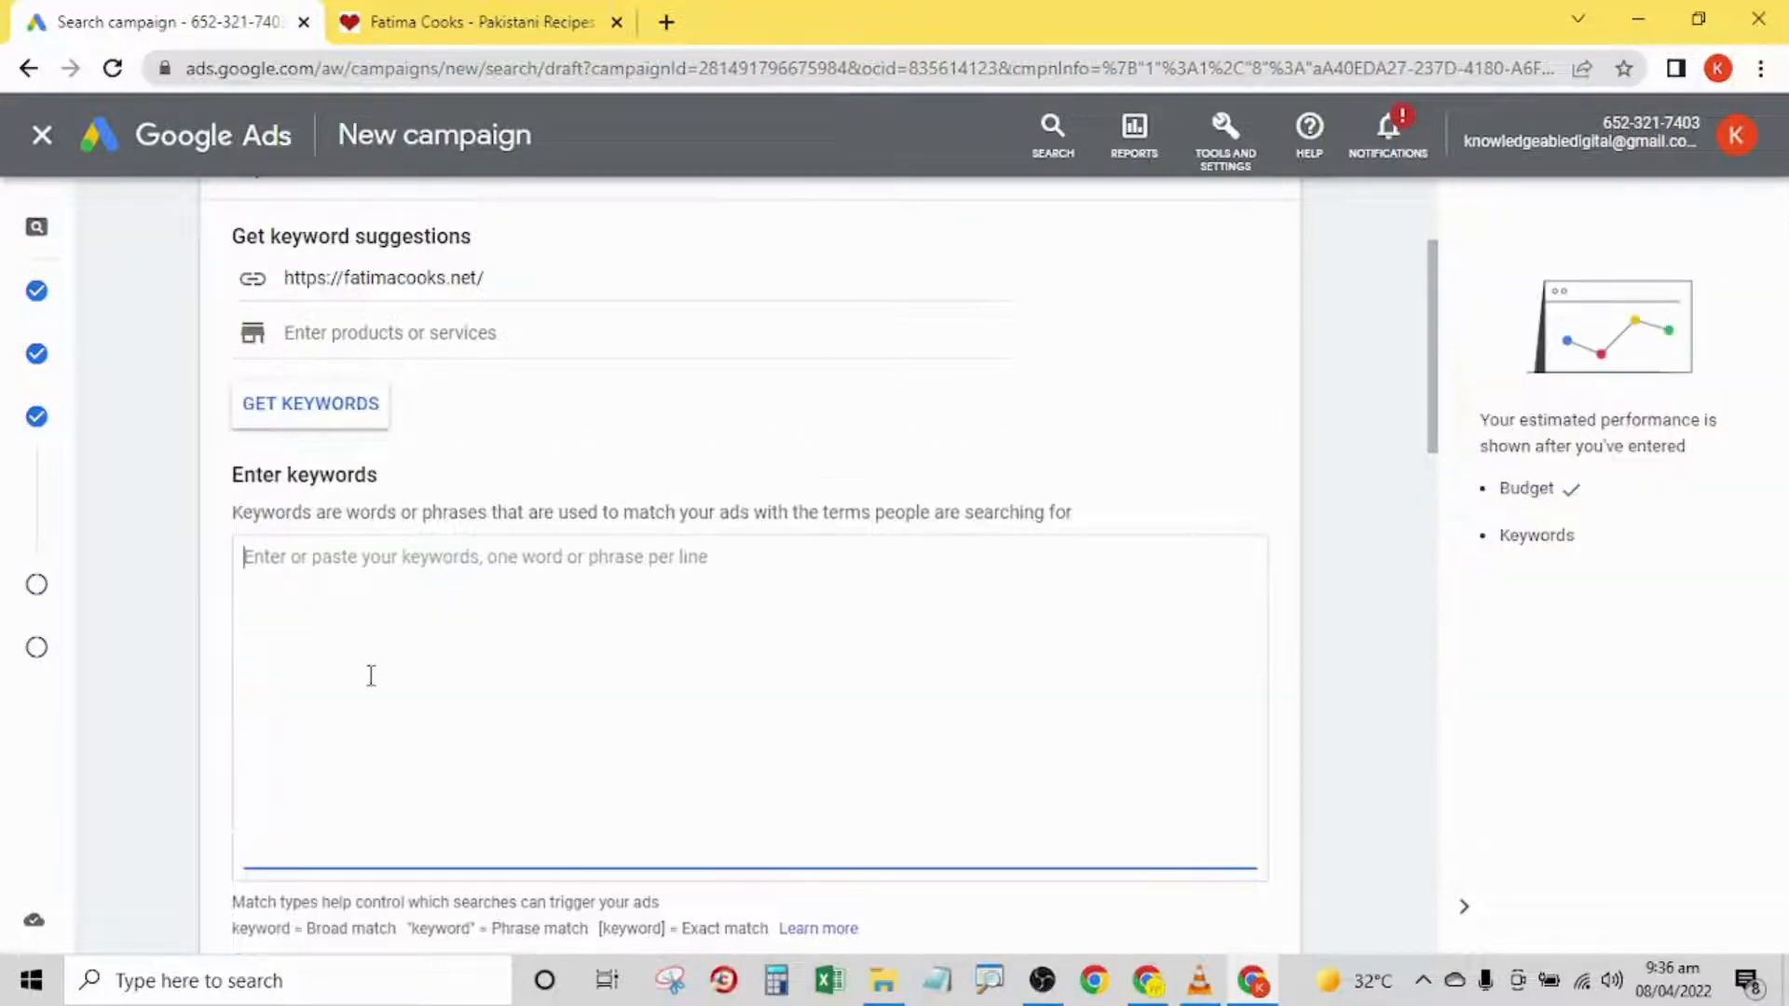
text(Pakista)
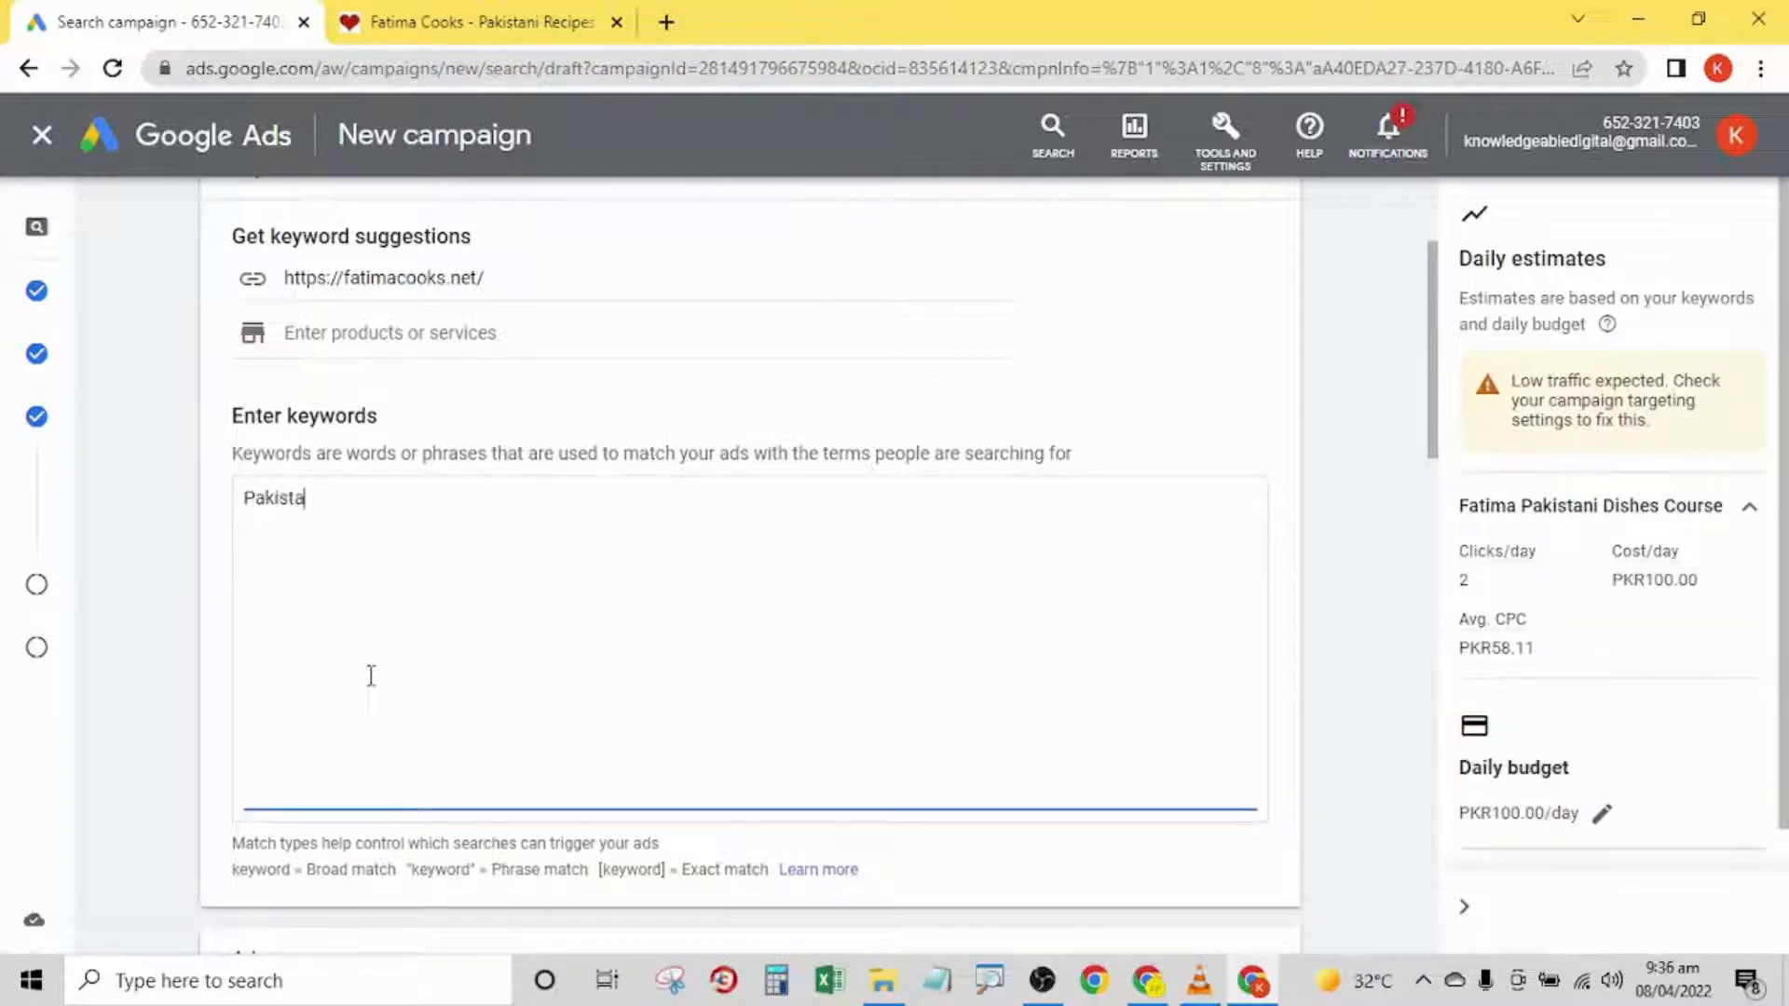
text(ni Dishes Course)
key(Return)
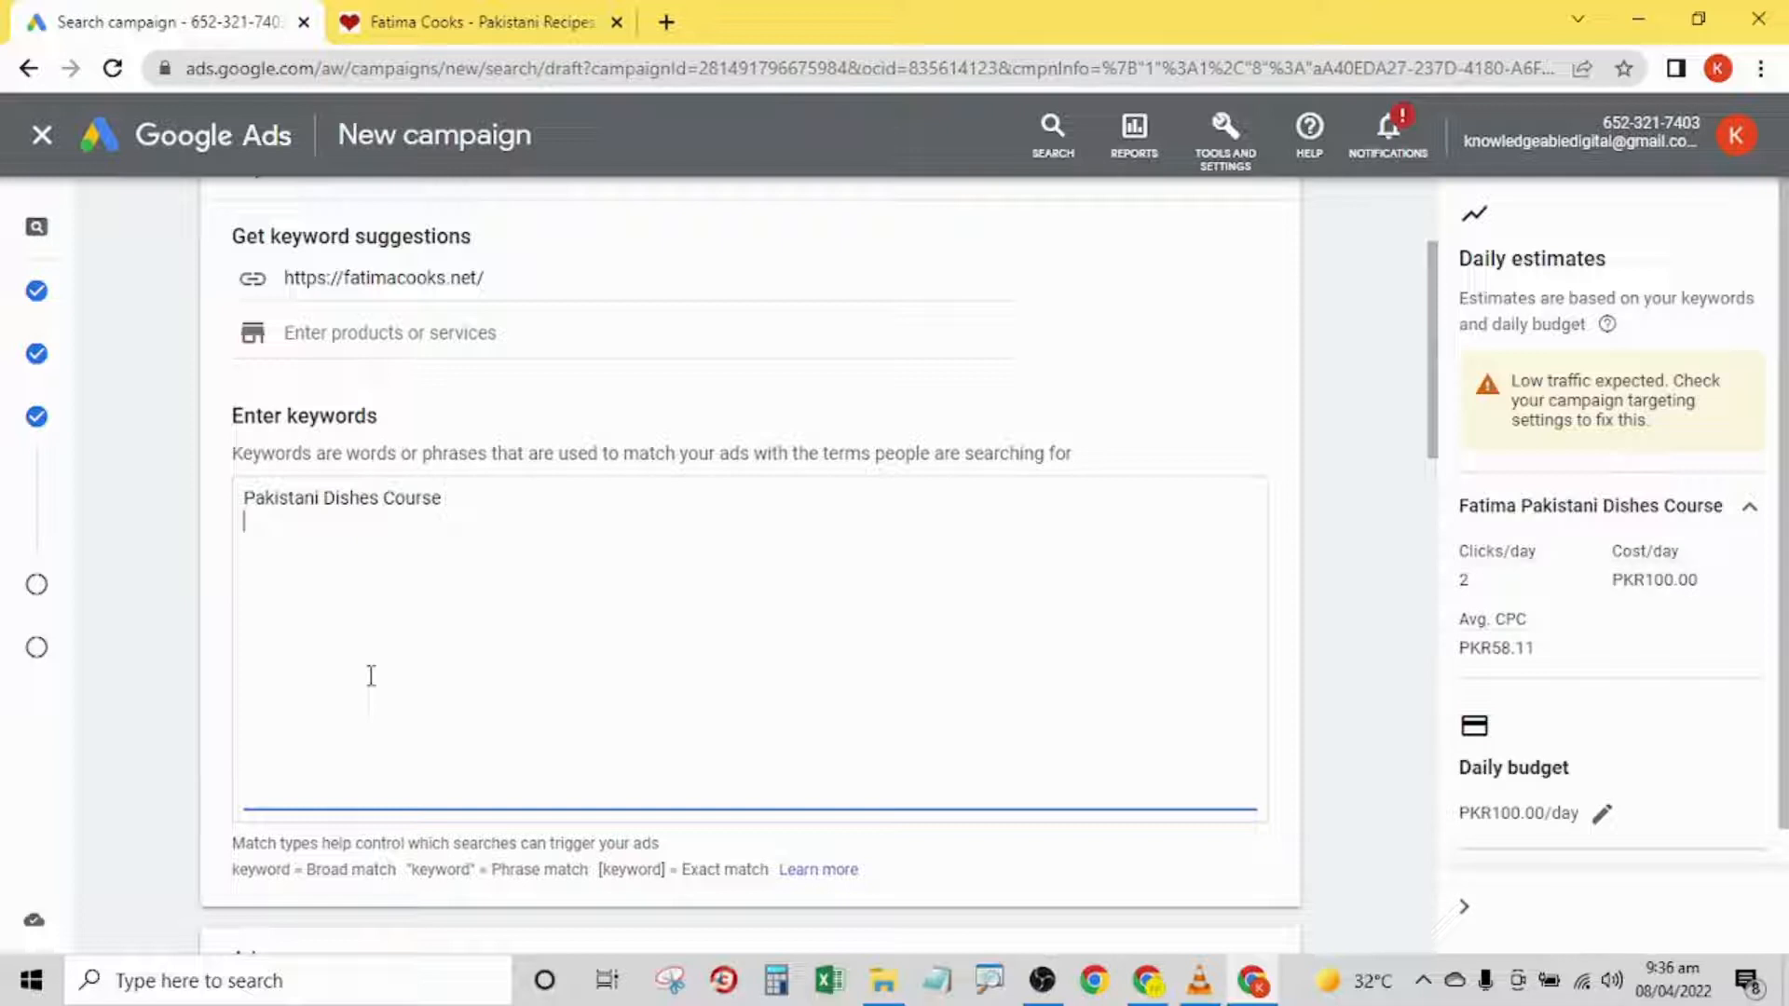
- Add "Biryani Recipe Course" as the second keyword on its own line
text(Biyran)
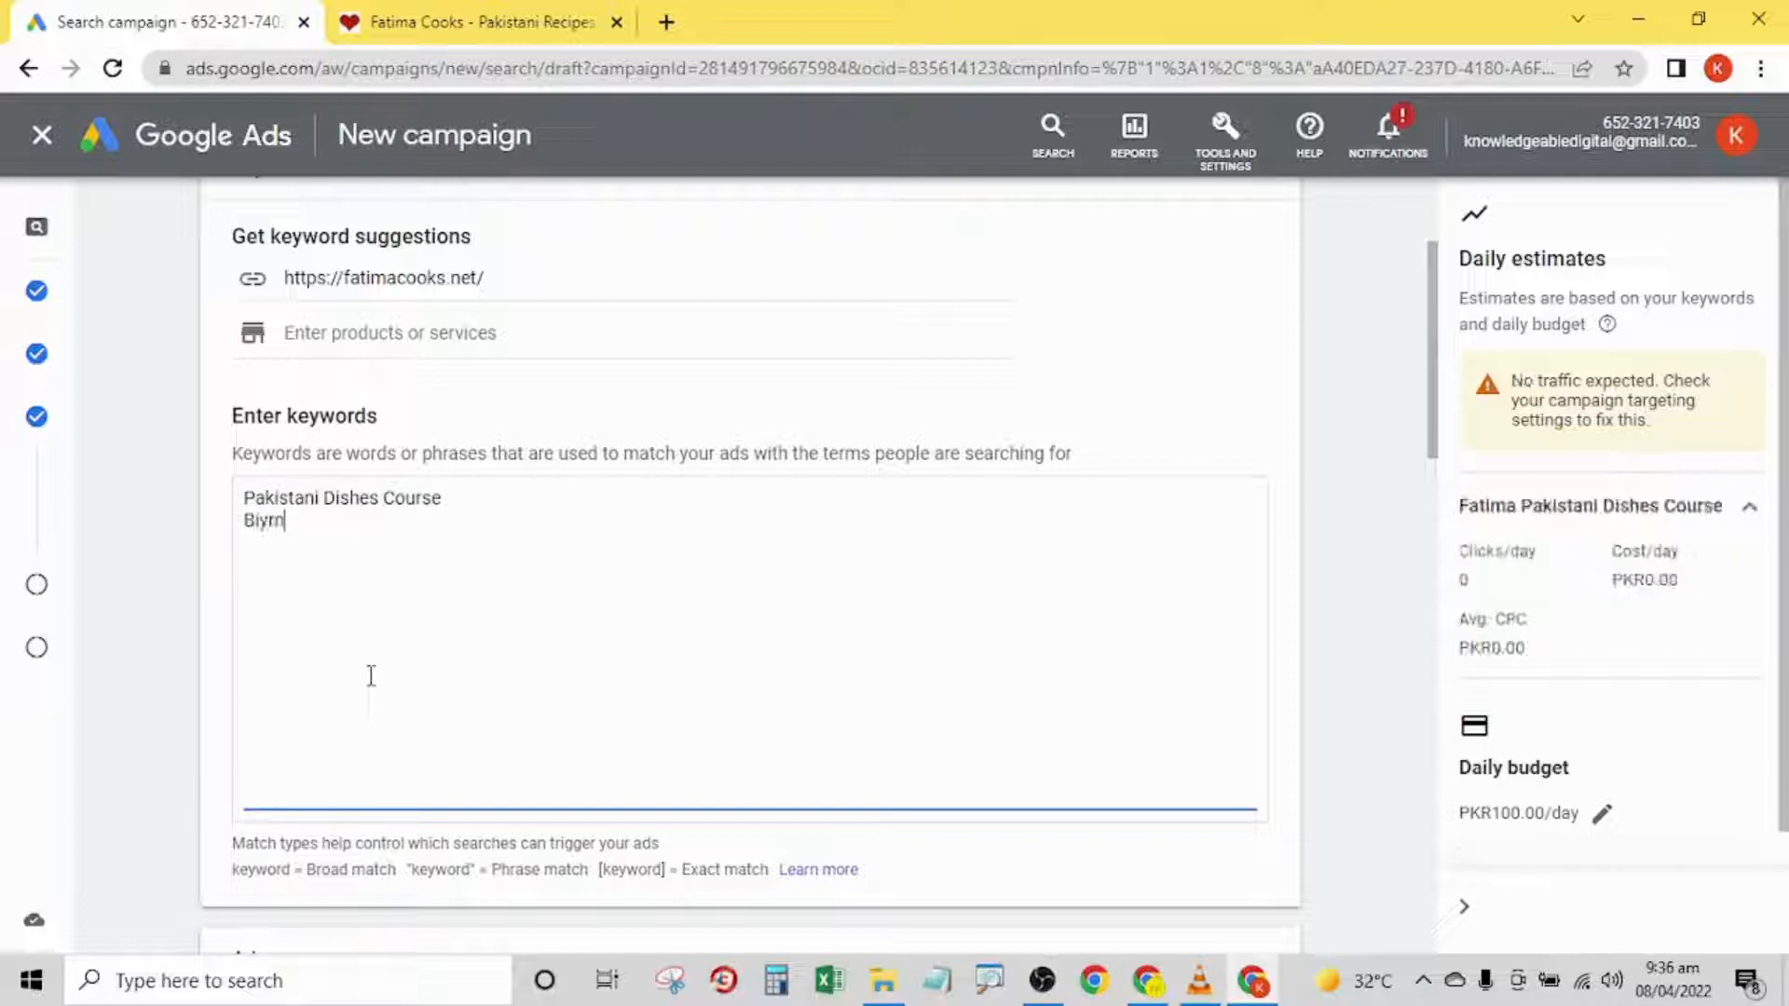
key(BackSpace)
key(BackSpace)
key(BackSpace)
key(BackSpace)
text(ryani R)
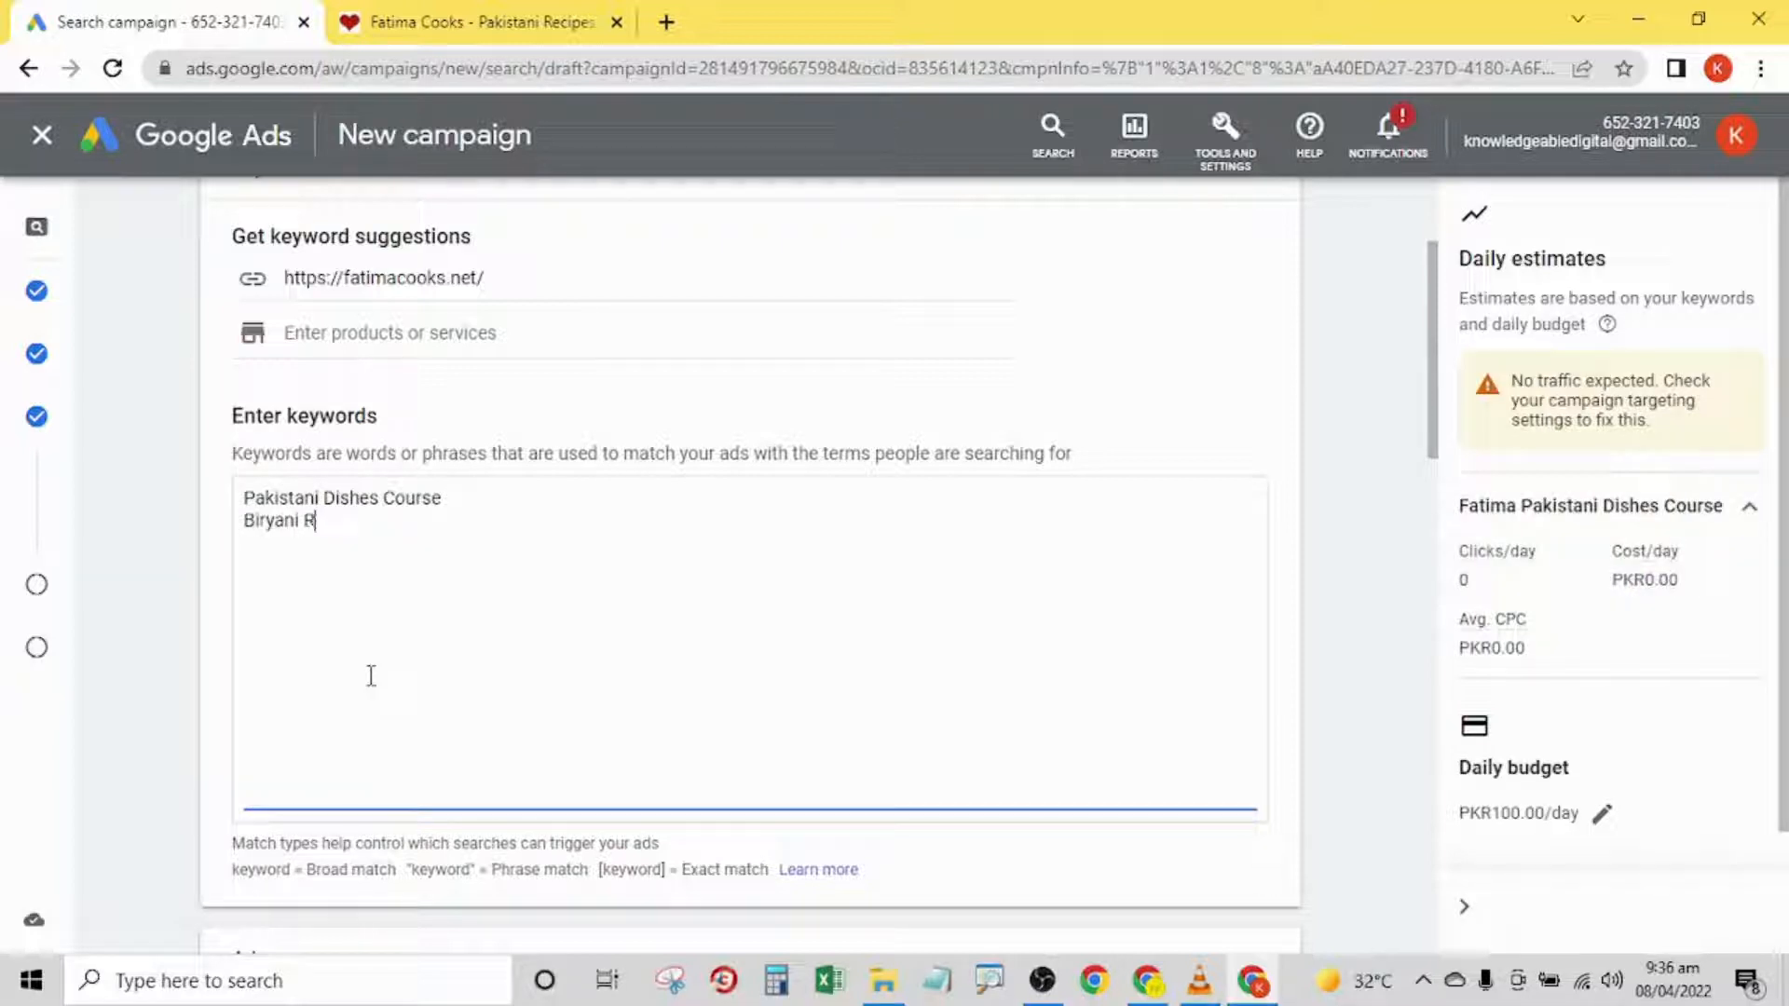
text(ecipe Course)
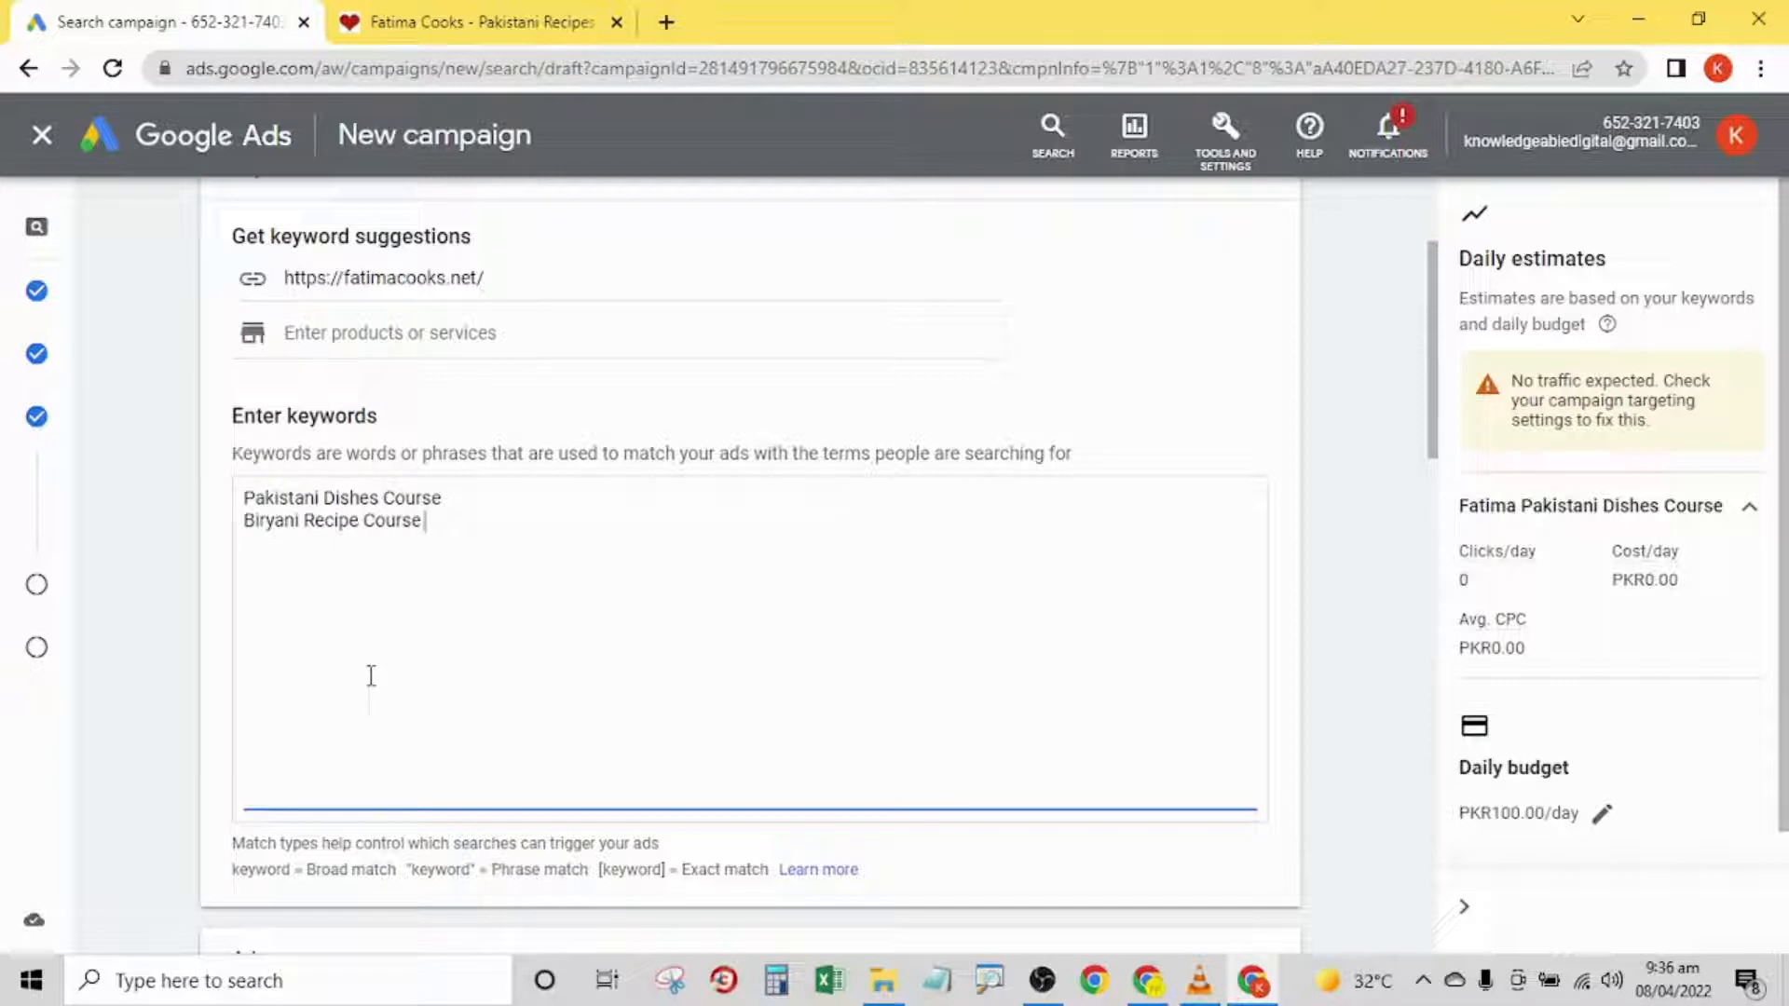
- Add "Chicken Korma Recipe Course" as the third keyword on its own line
key(Return)
text(Chicken Korma)
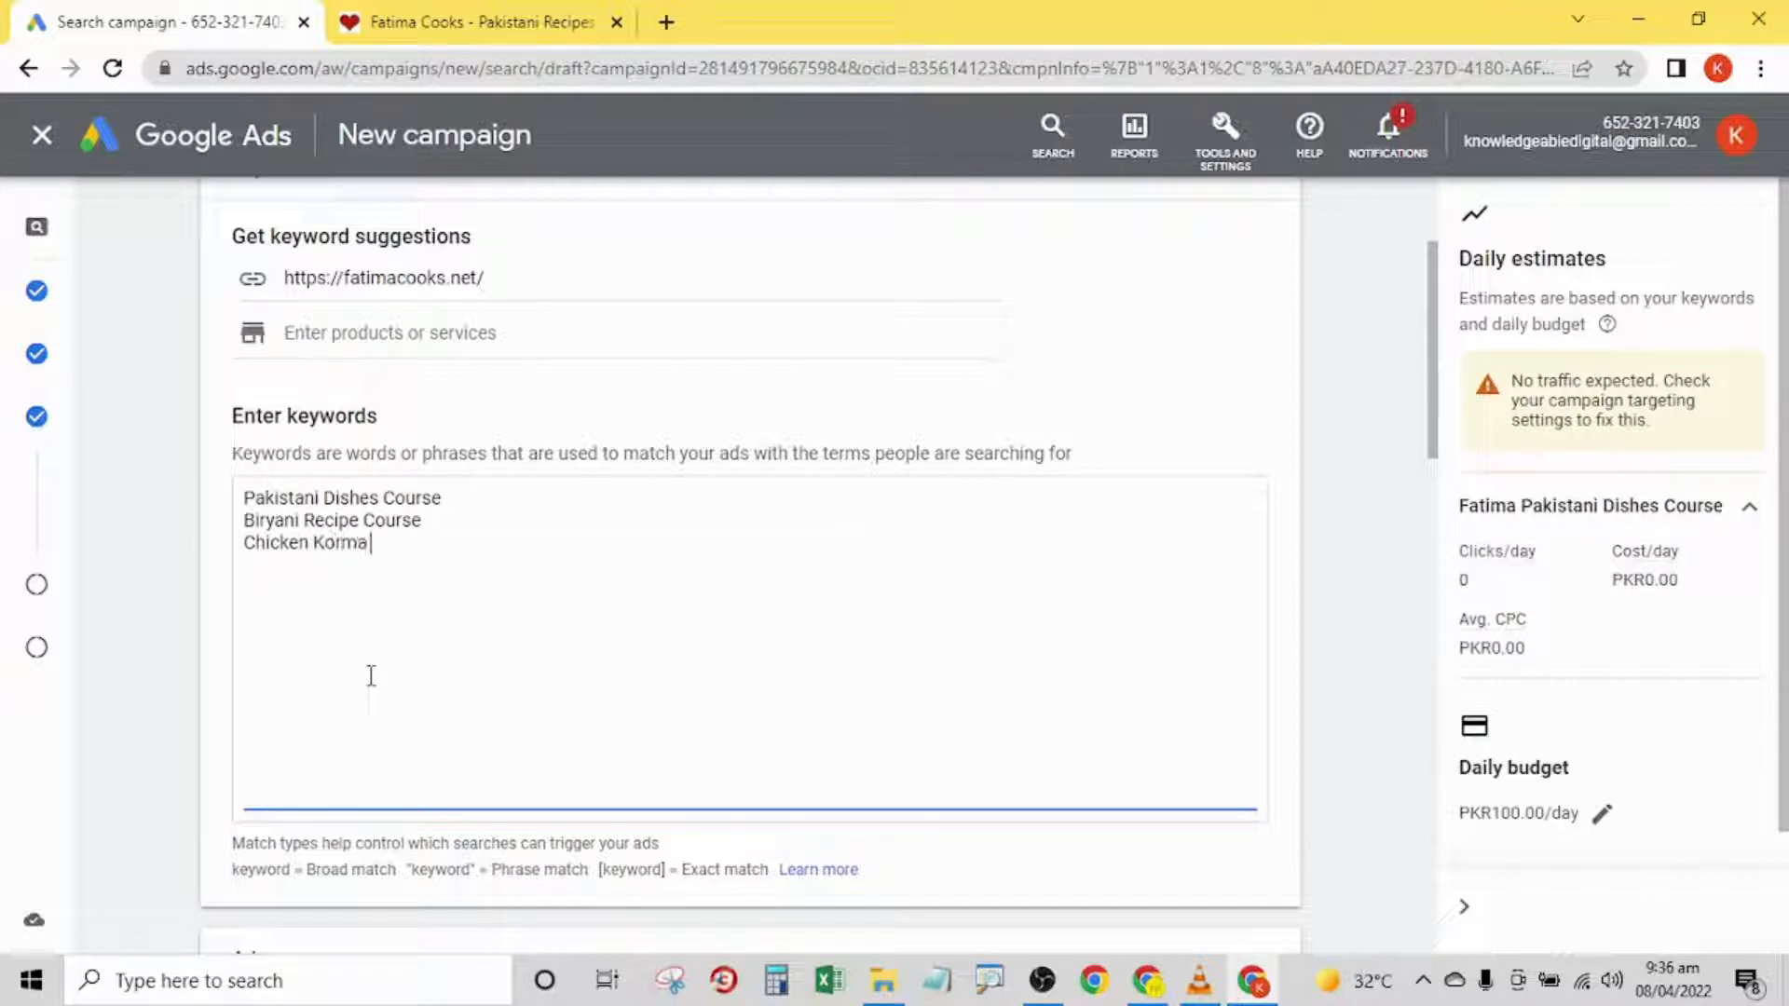
text( Recipe Course)
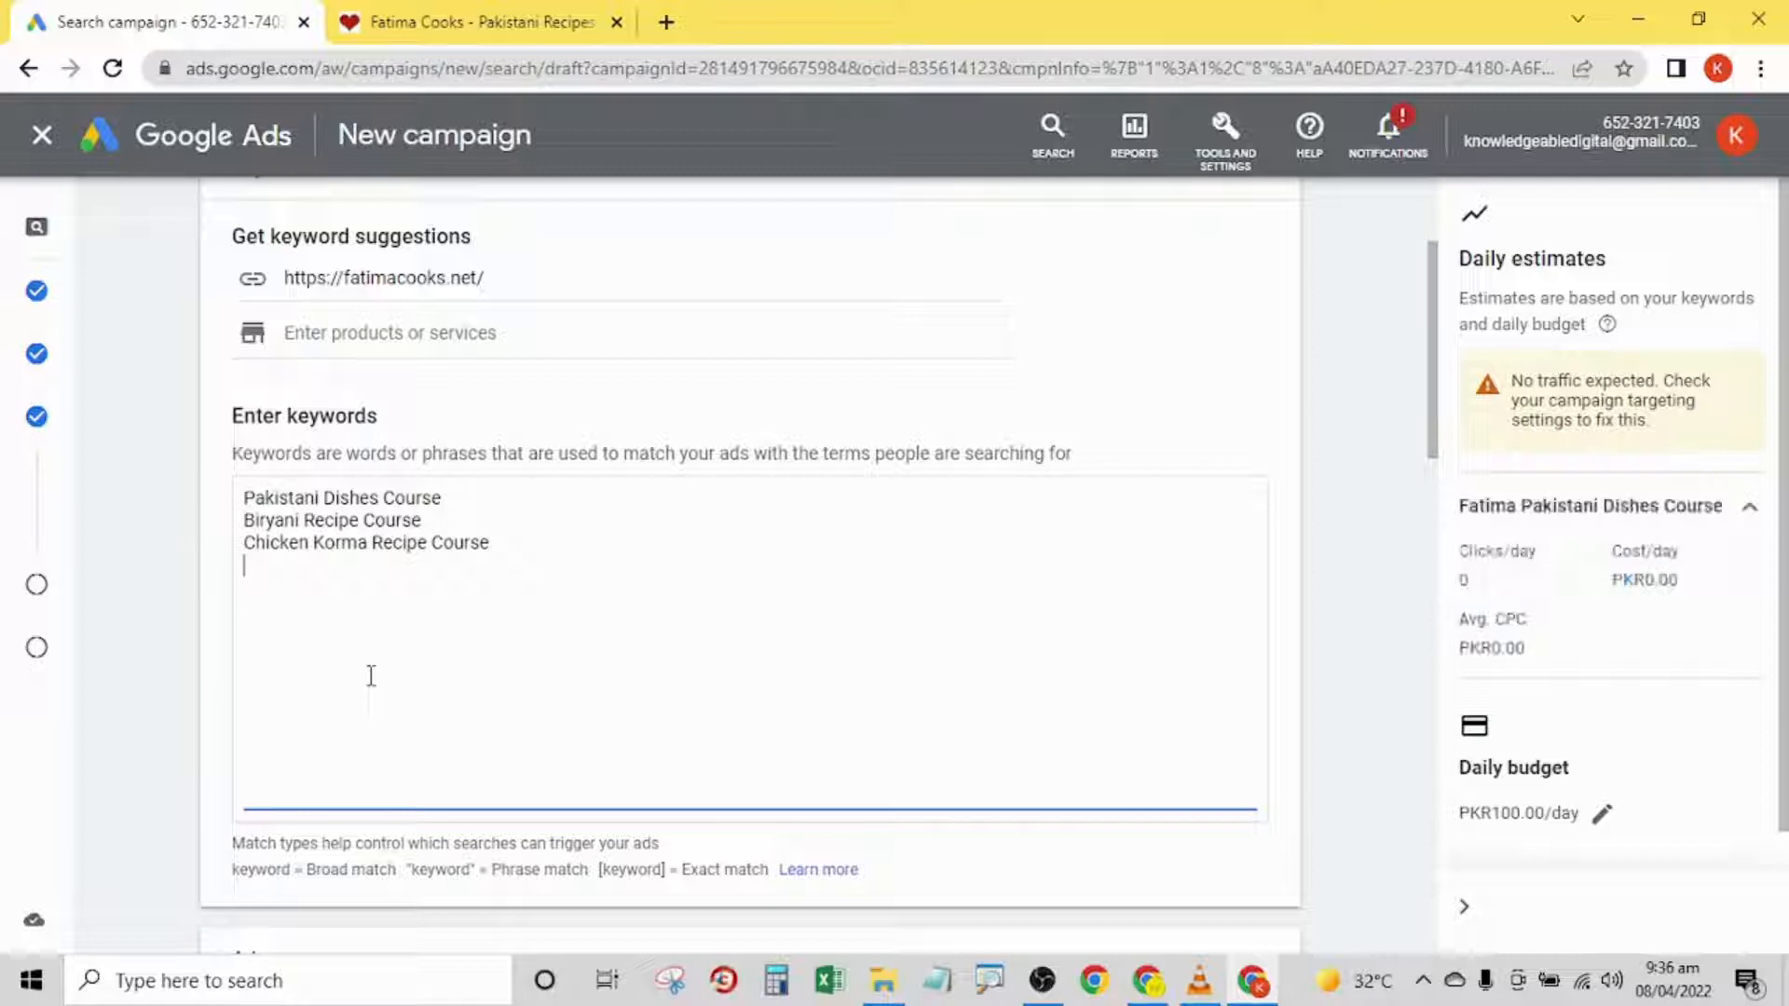
- Add "Chicken Karahi Course" as the fourth keyword on its own line
key(Return)
text(Chicken Ke)
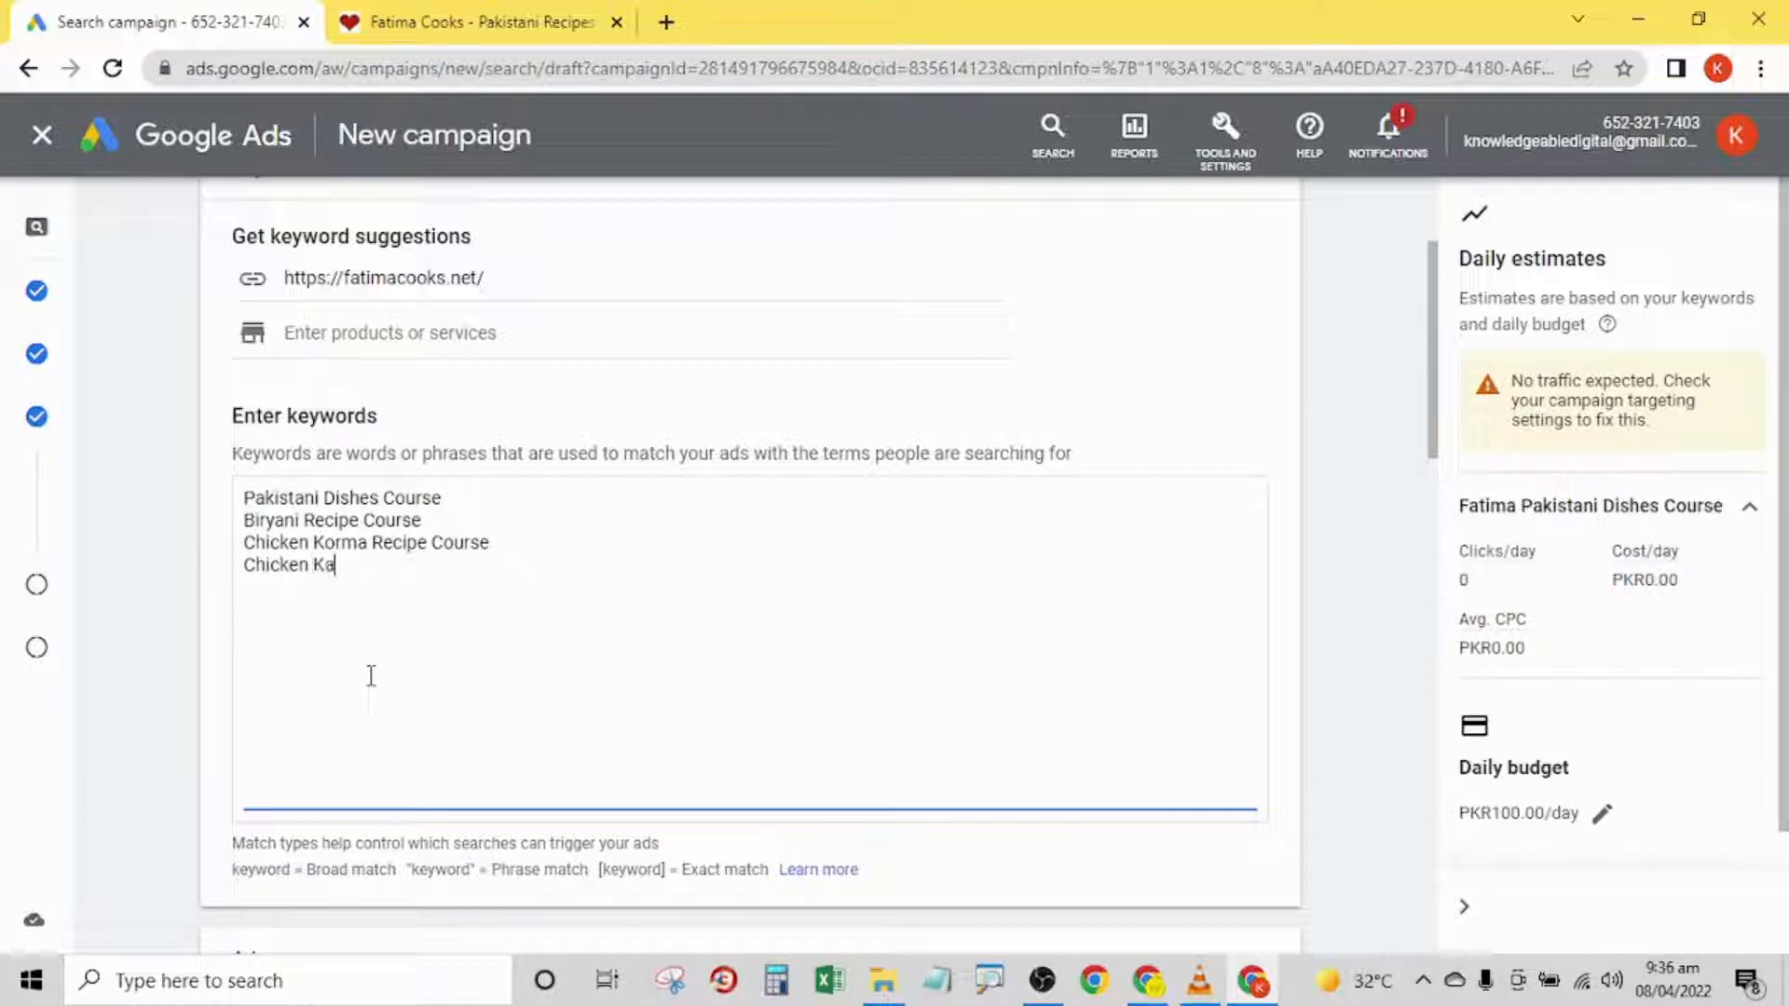
text(rahi)
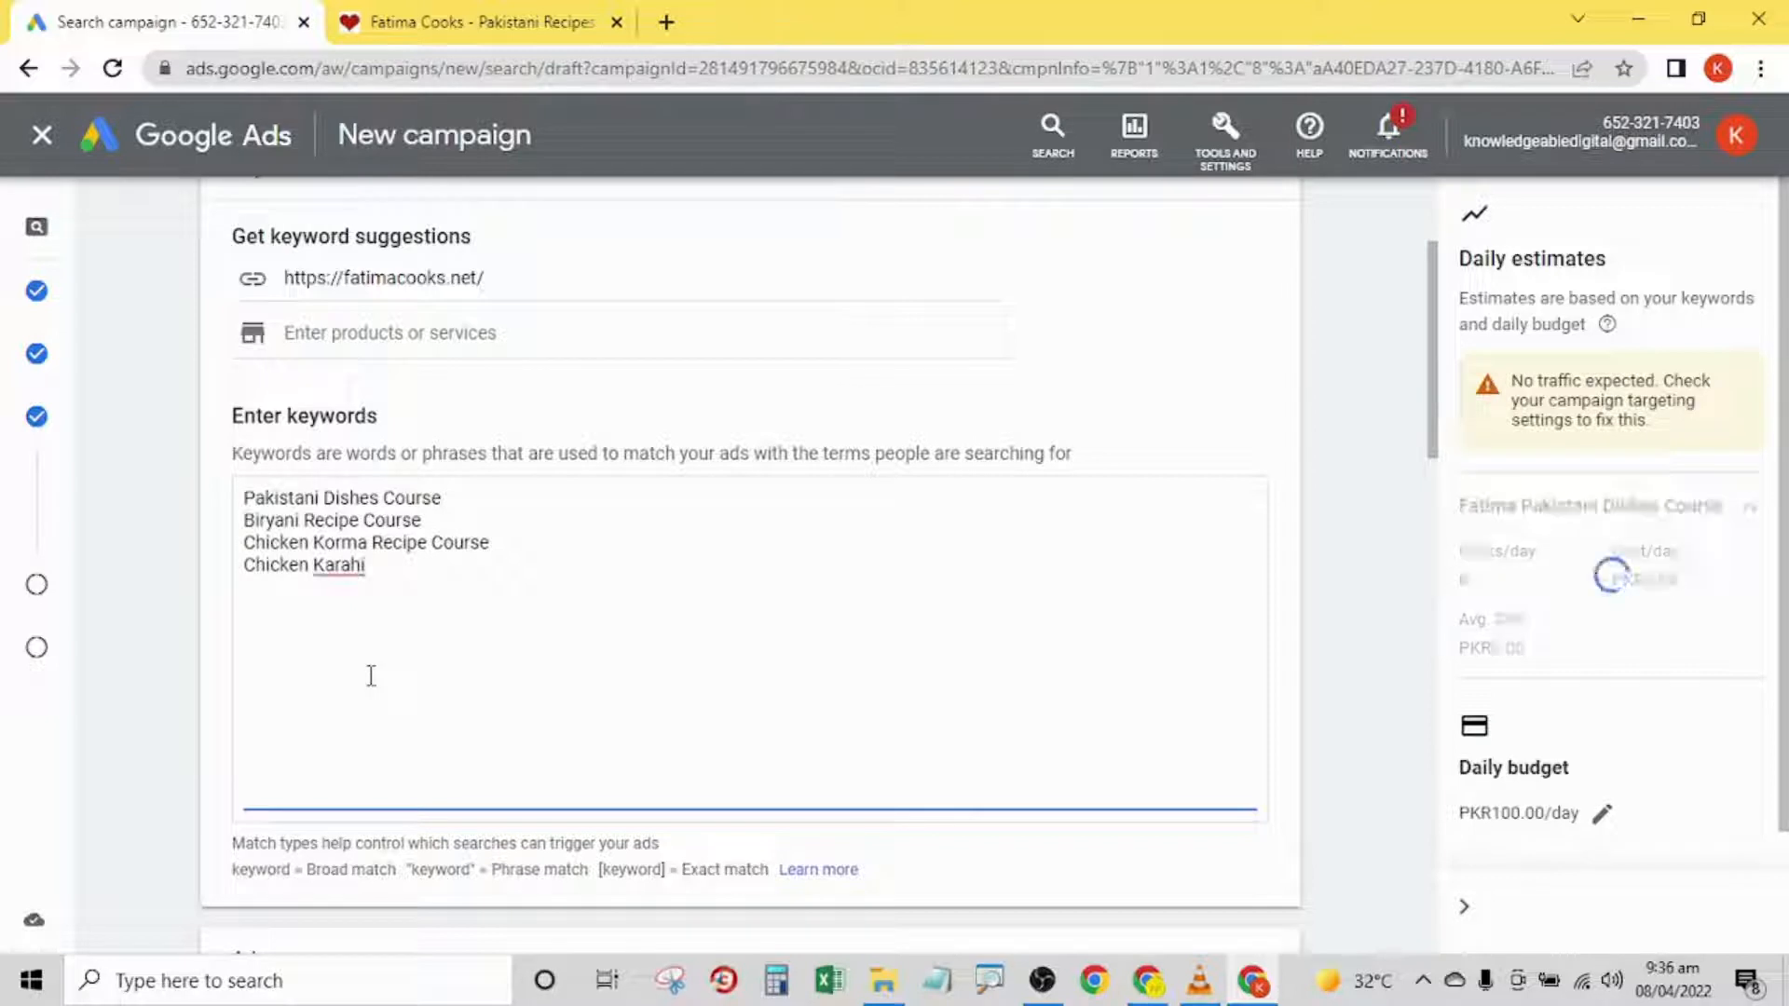
text( Course)
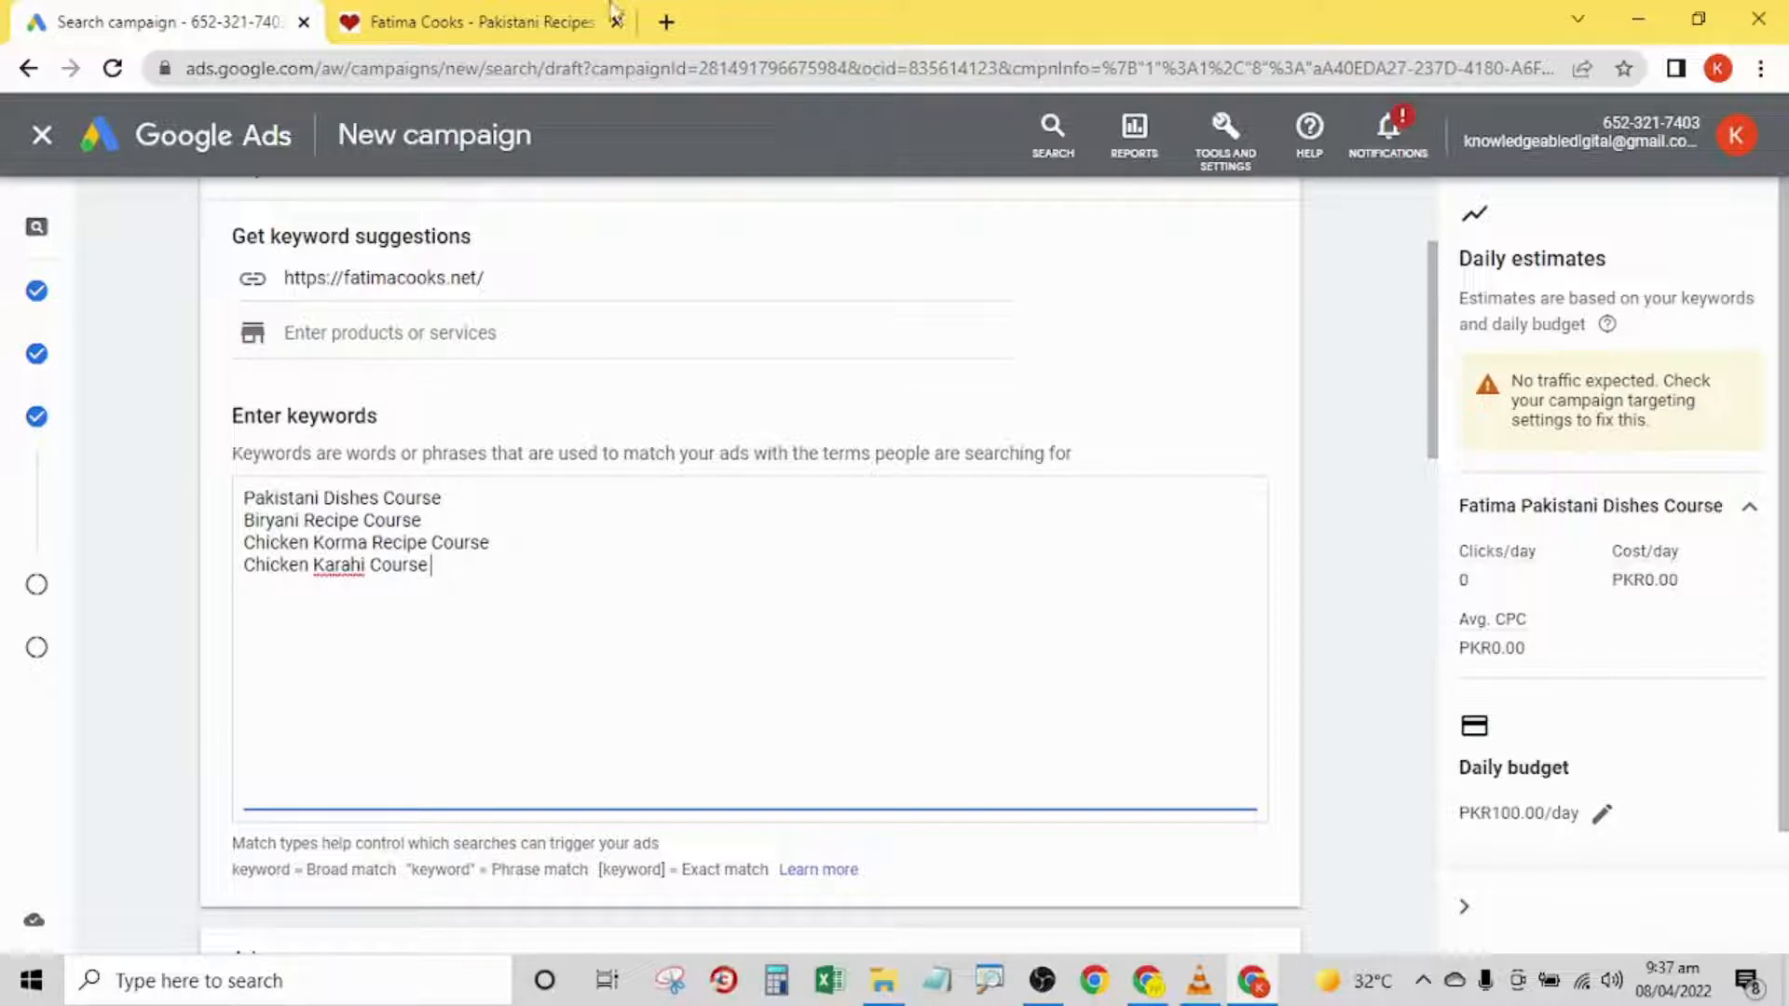
- Look over the recipes on the fatimacooks.net home page and return to the campaign draft
click(392, 20)
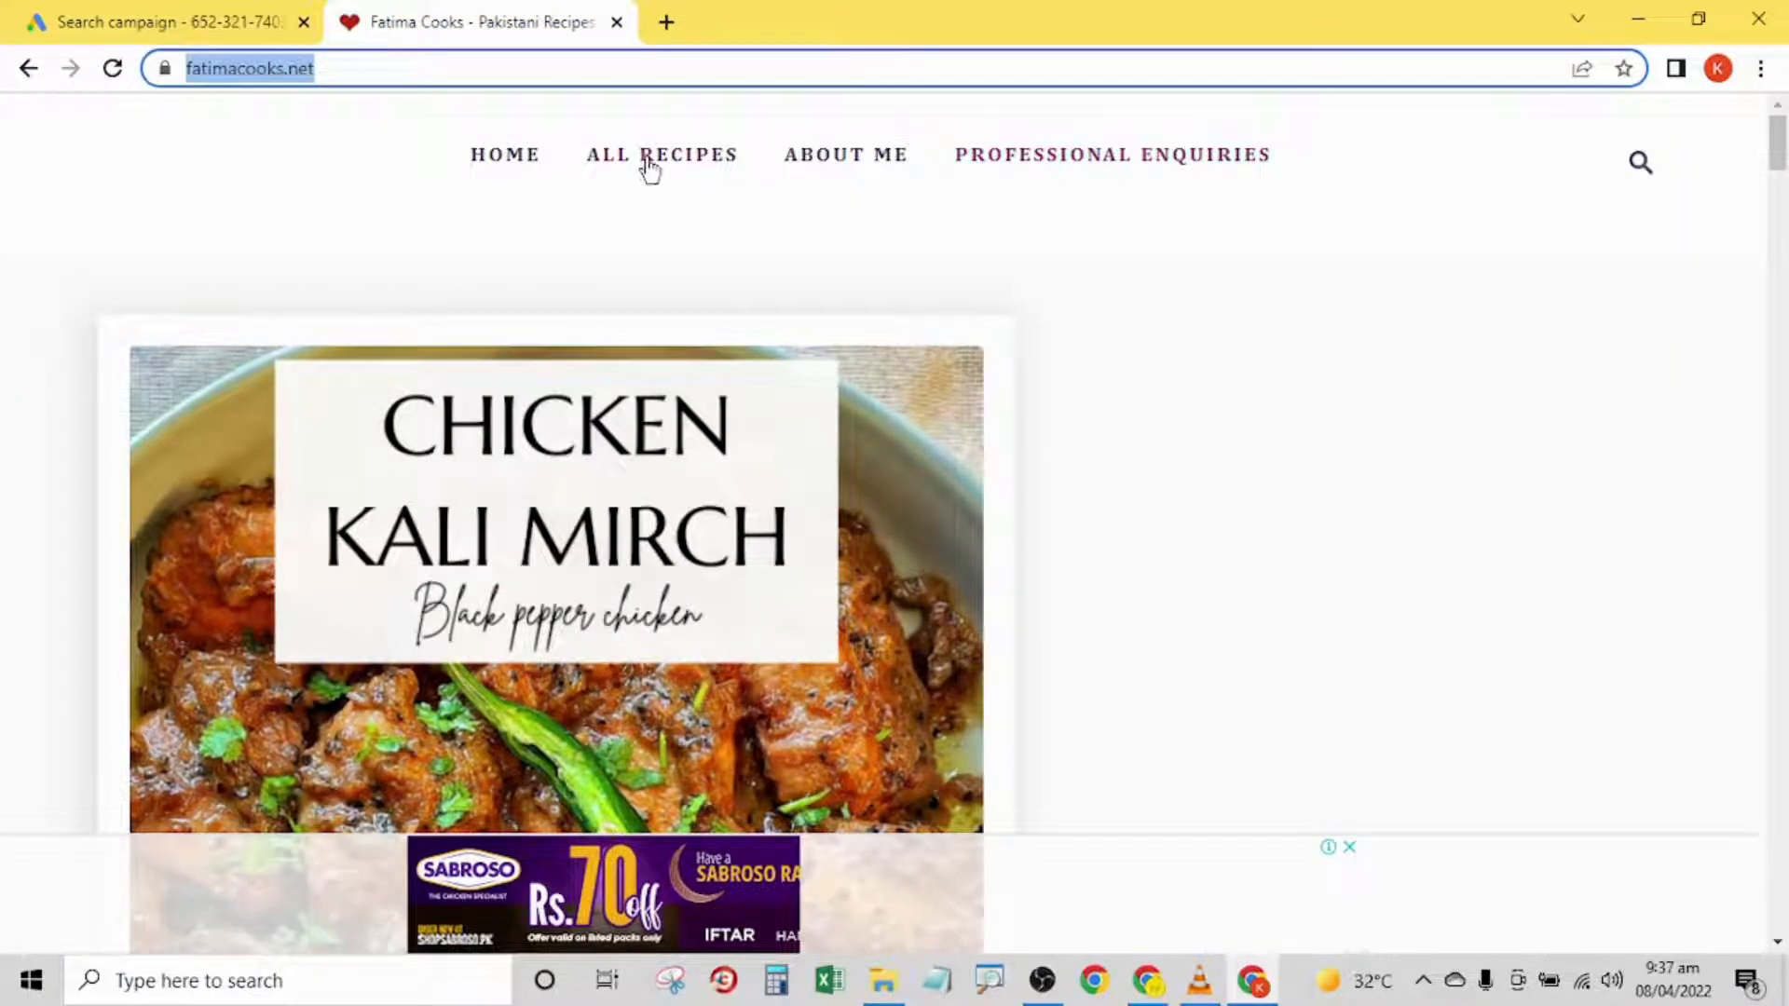
drag(1779, 153, 1783, 244)
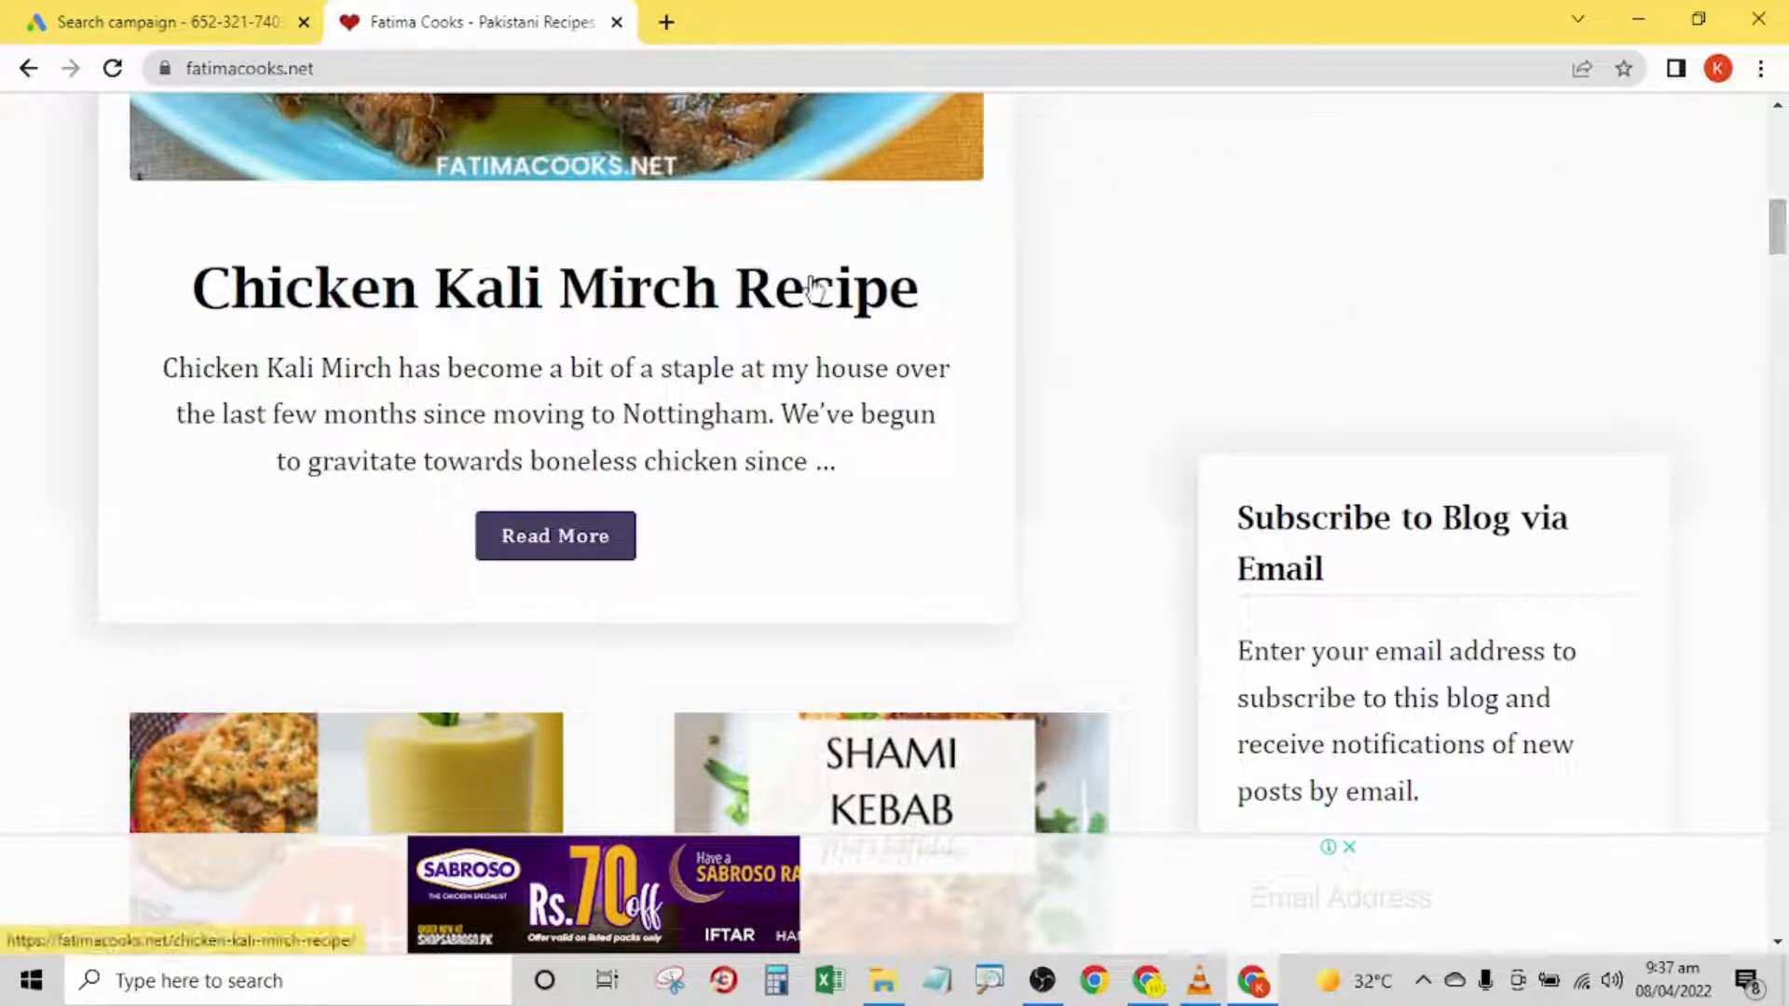
drag(1783, 247, 1781, 165)
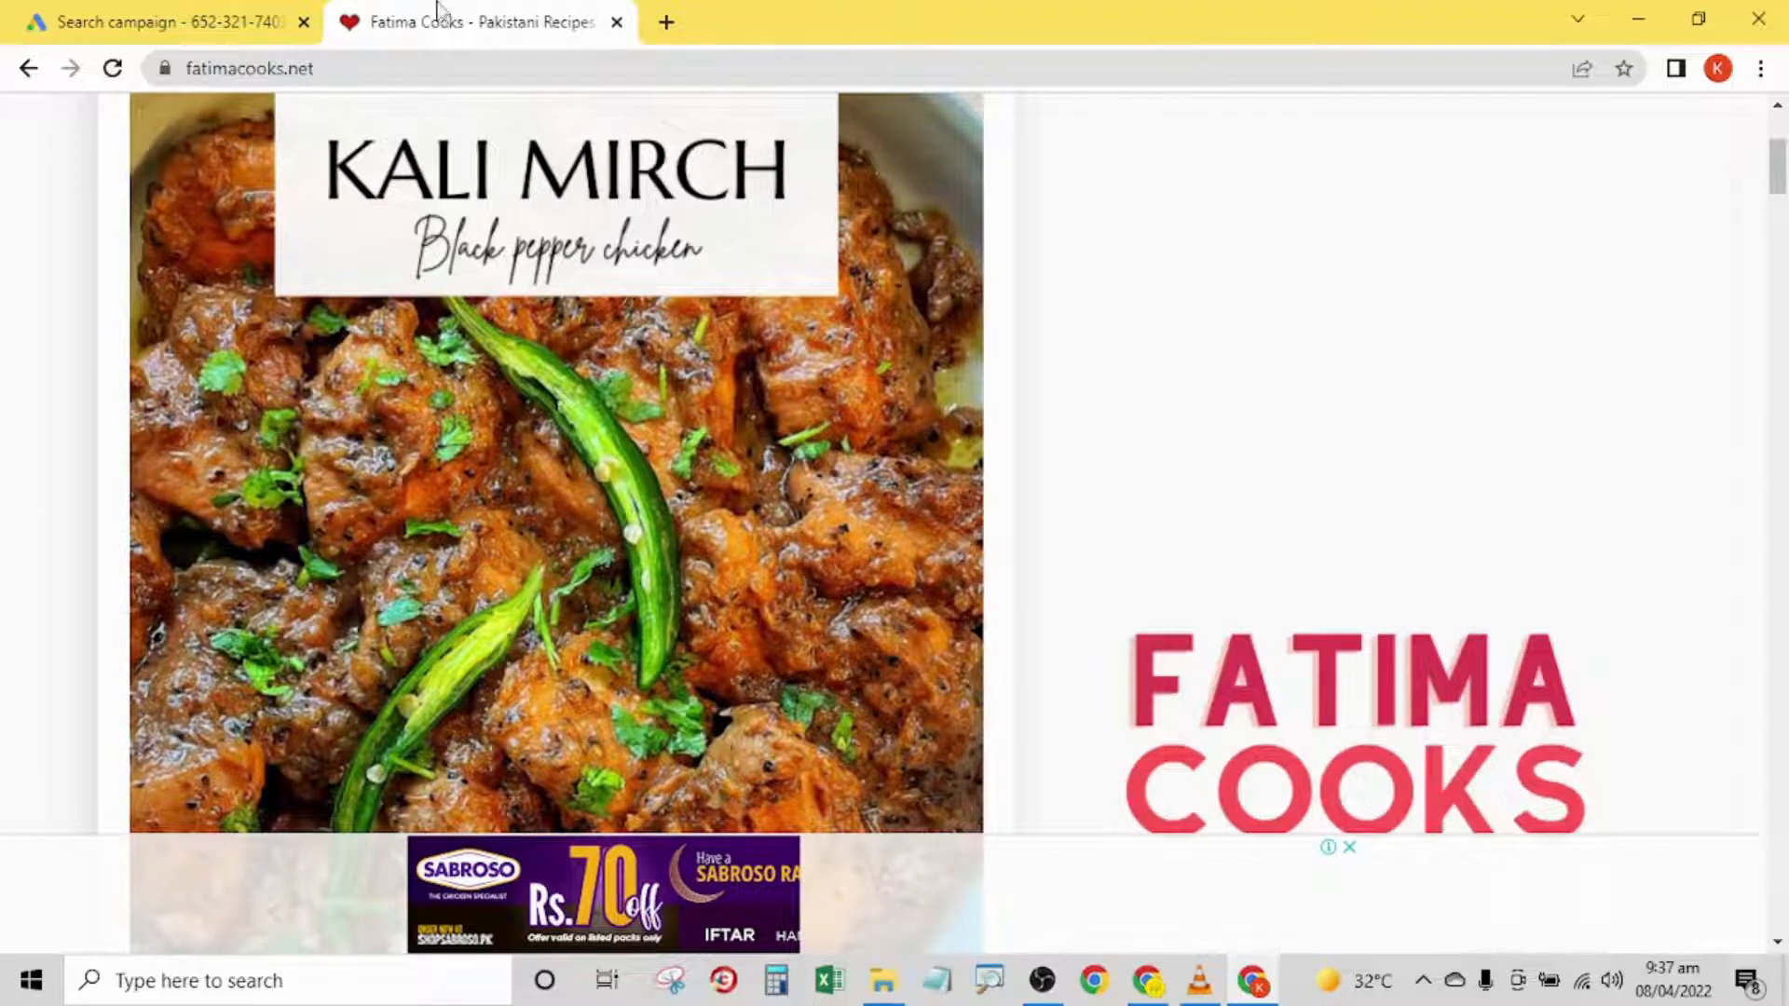
click(244, 15)
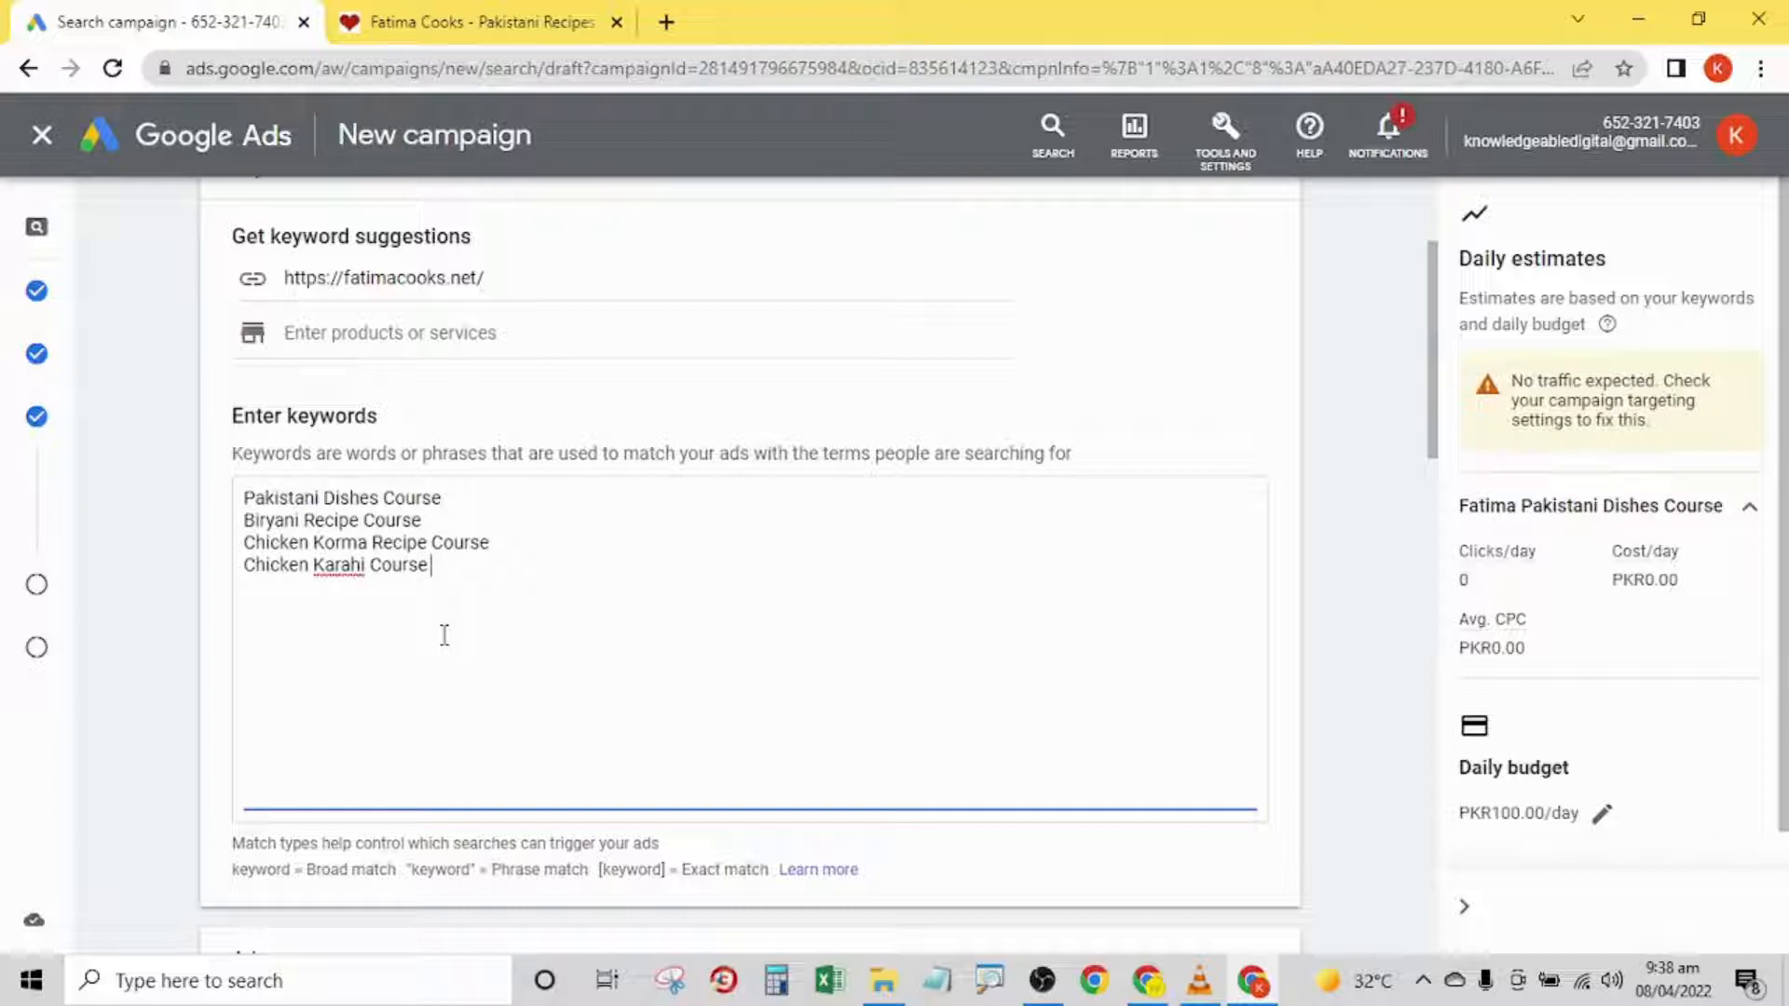
- Review the keywords and the Ads section, comparing the ad's desktop and mobile previews
drag(1433, 326, 1463, 284)
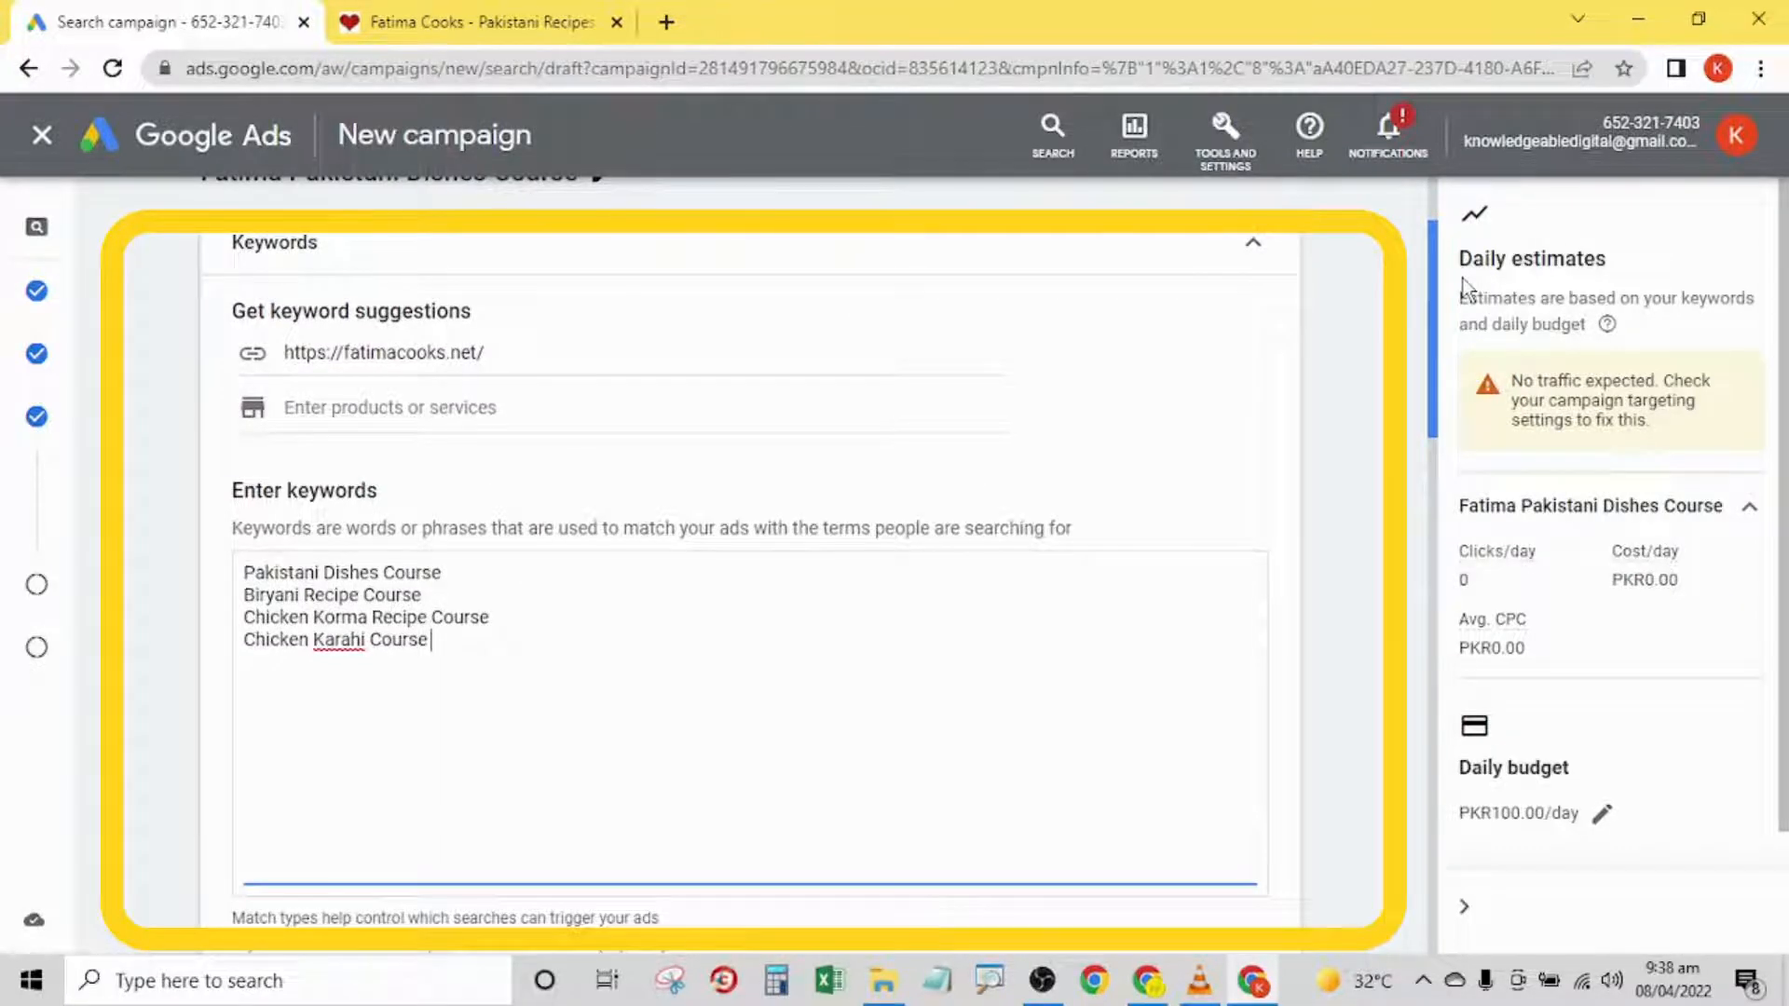
drag(1462, 284, 1476, 508)
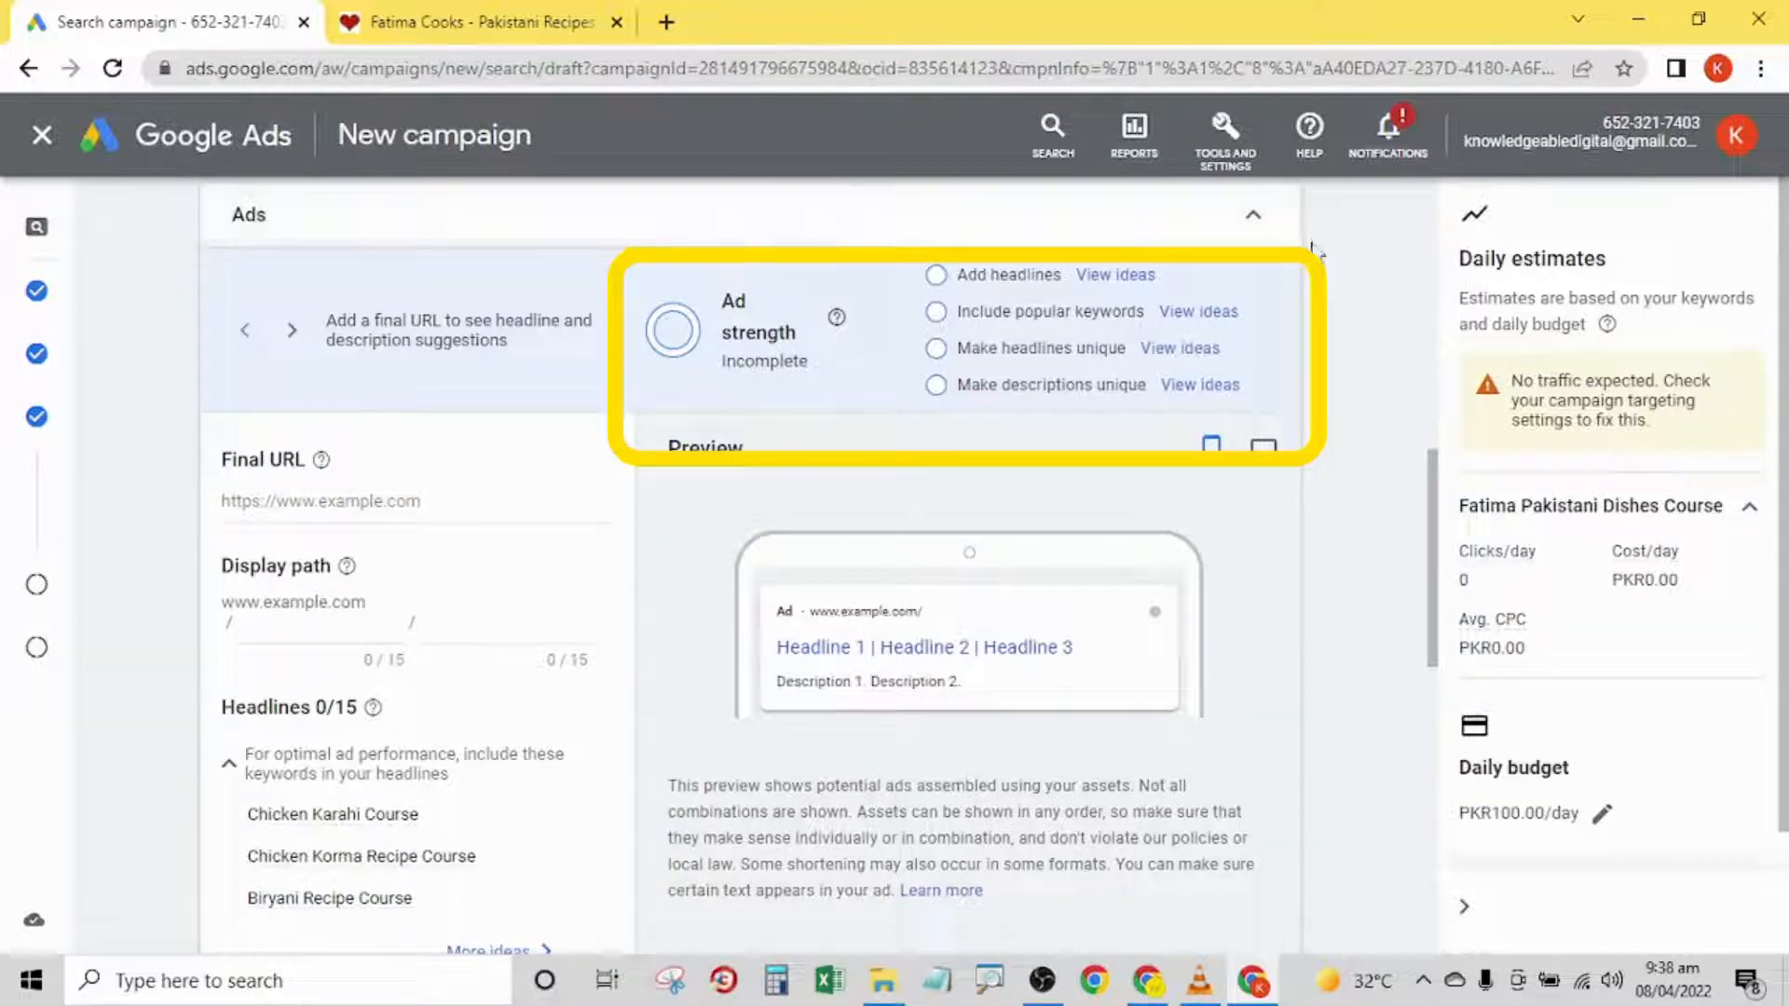
click(373, 823)
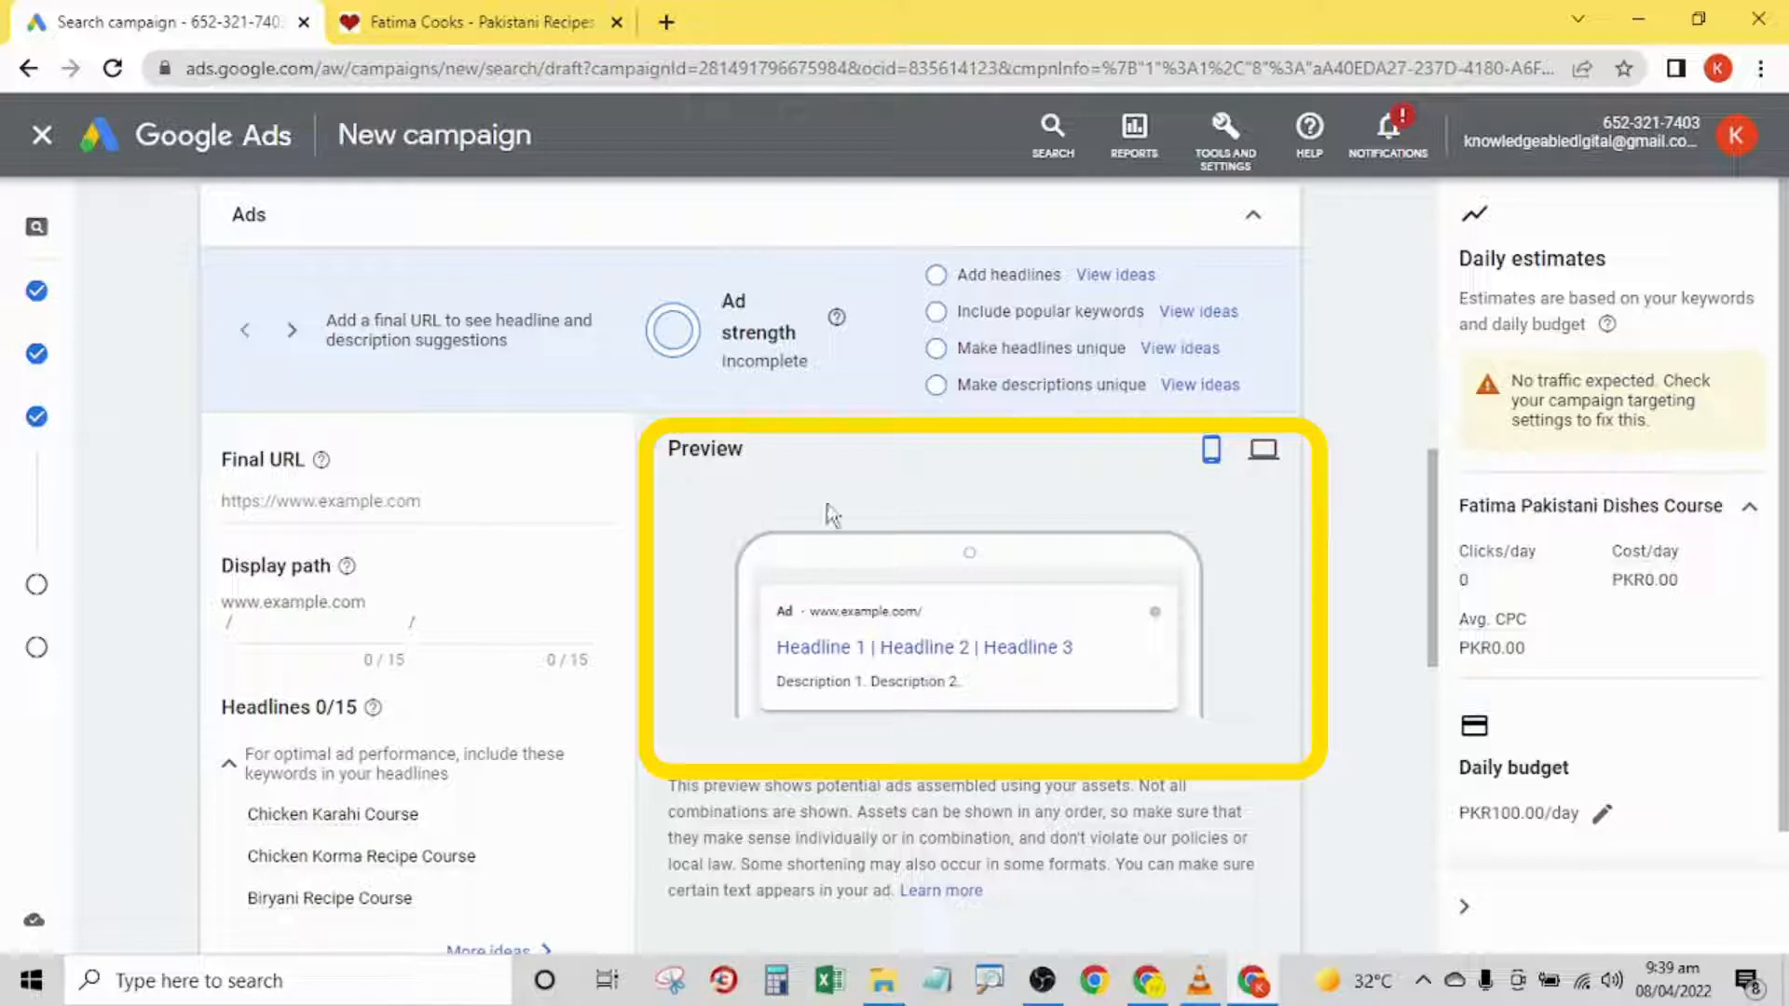
click(1269, 454)
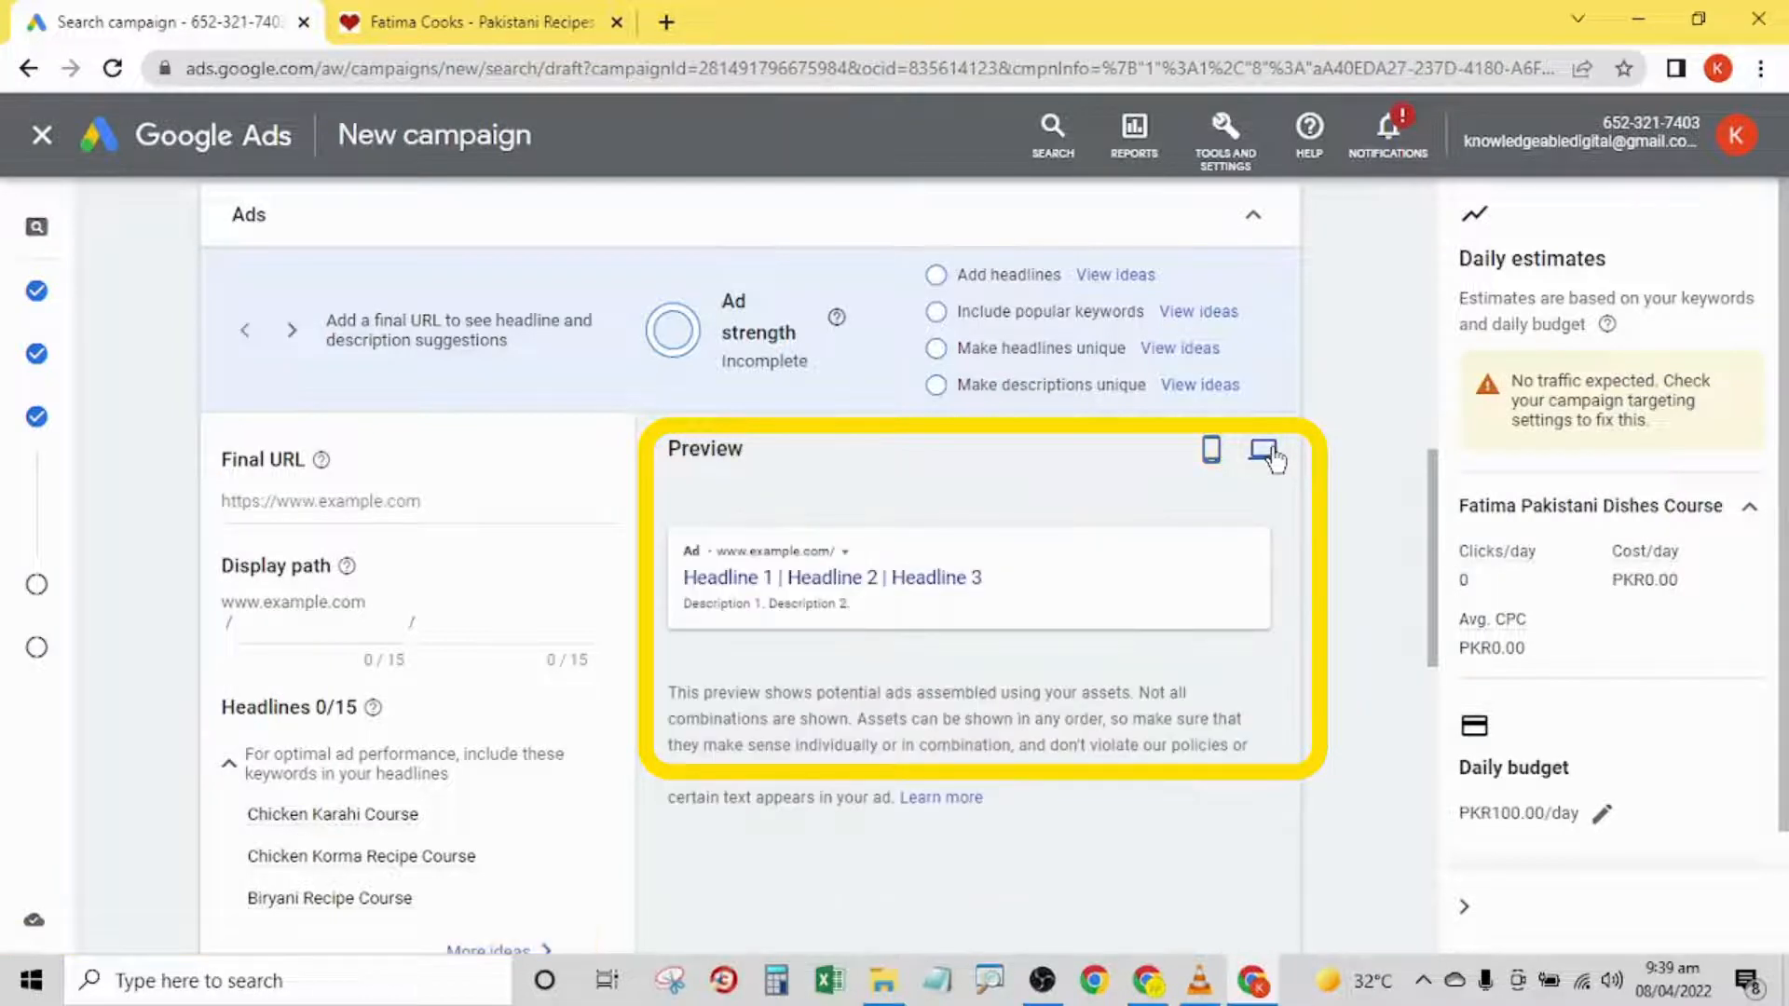
click(1209, 454)
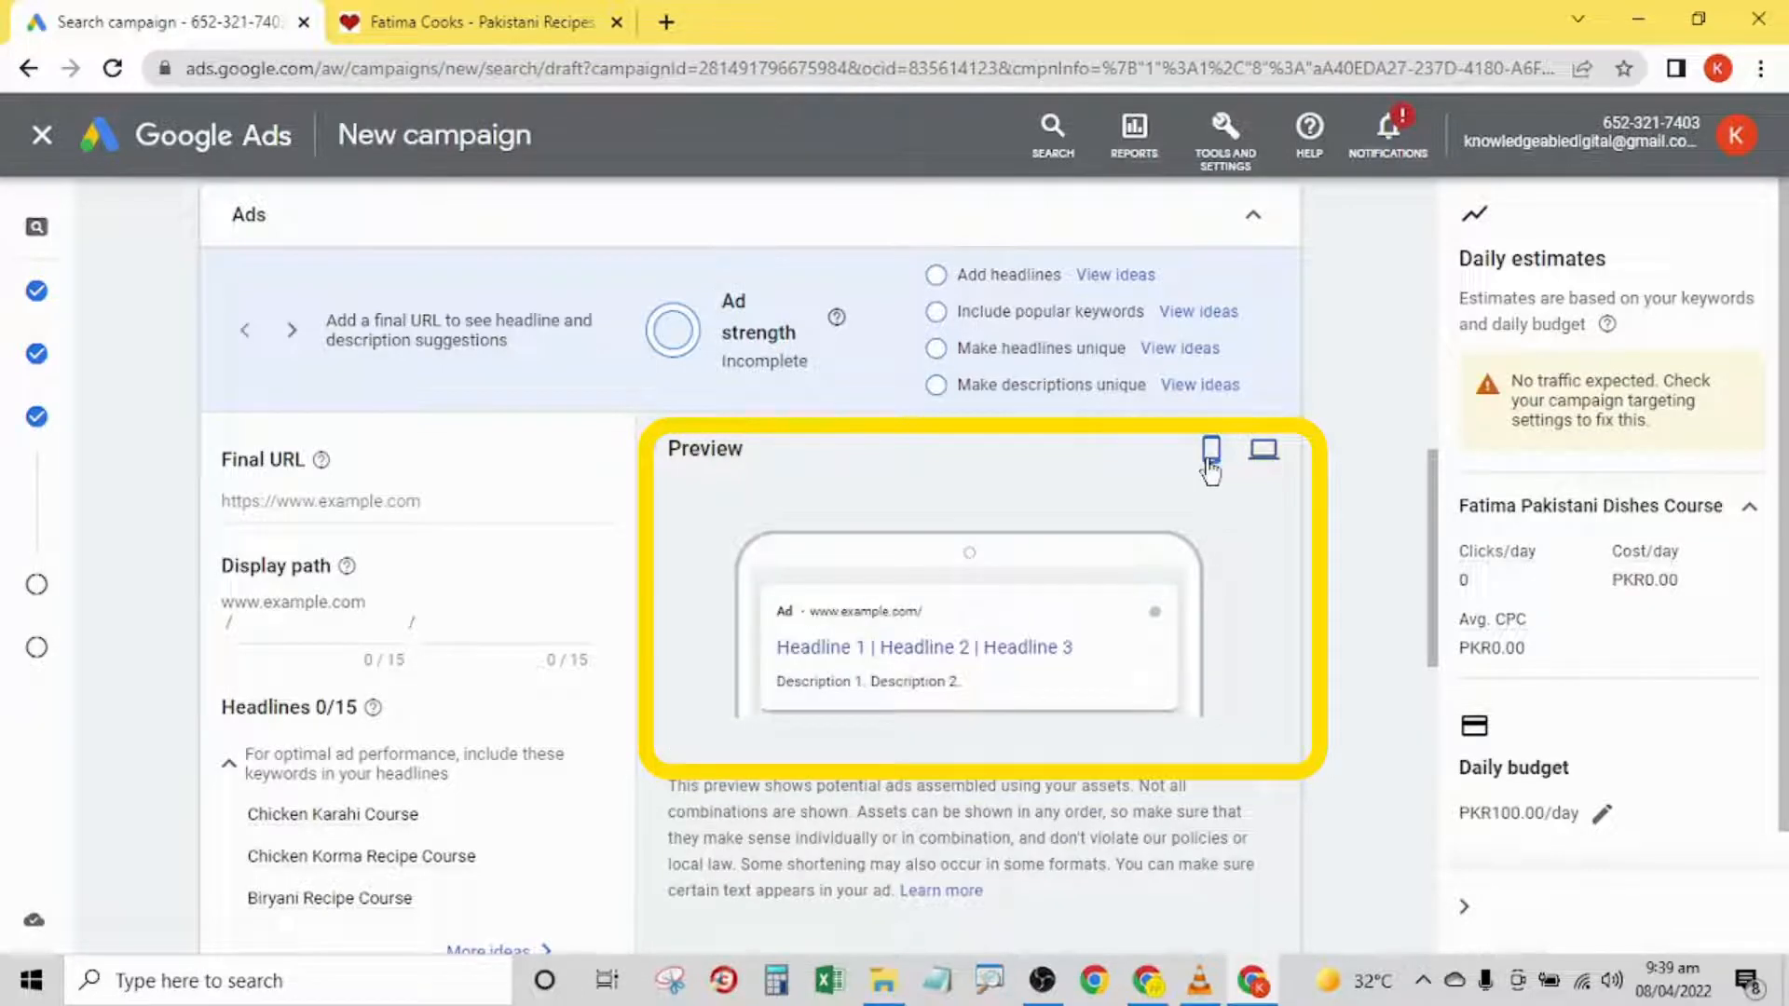
click(477, 19)
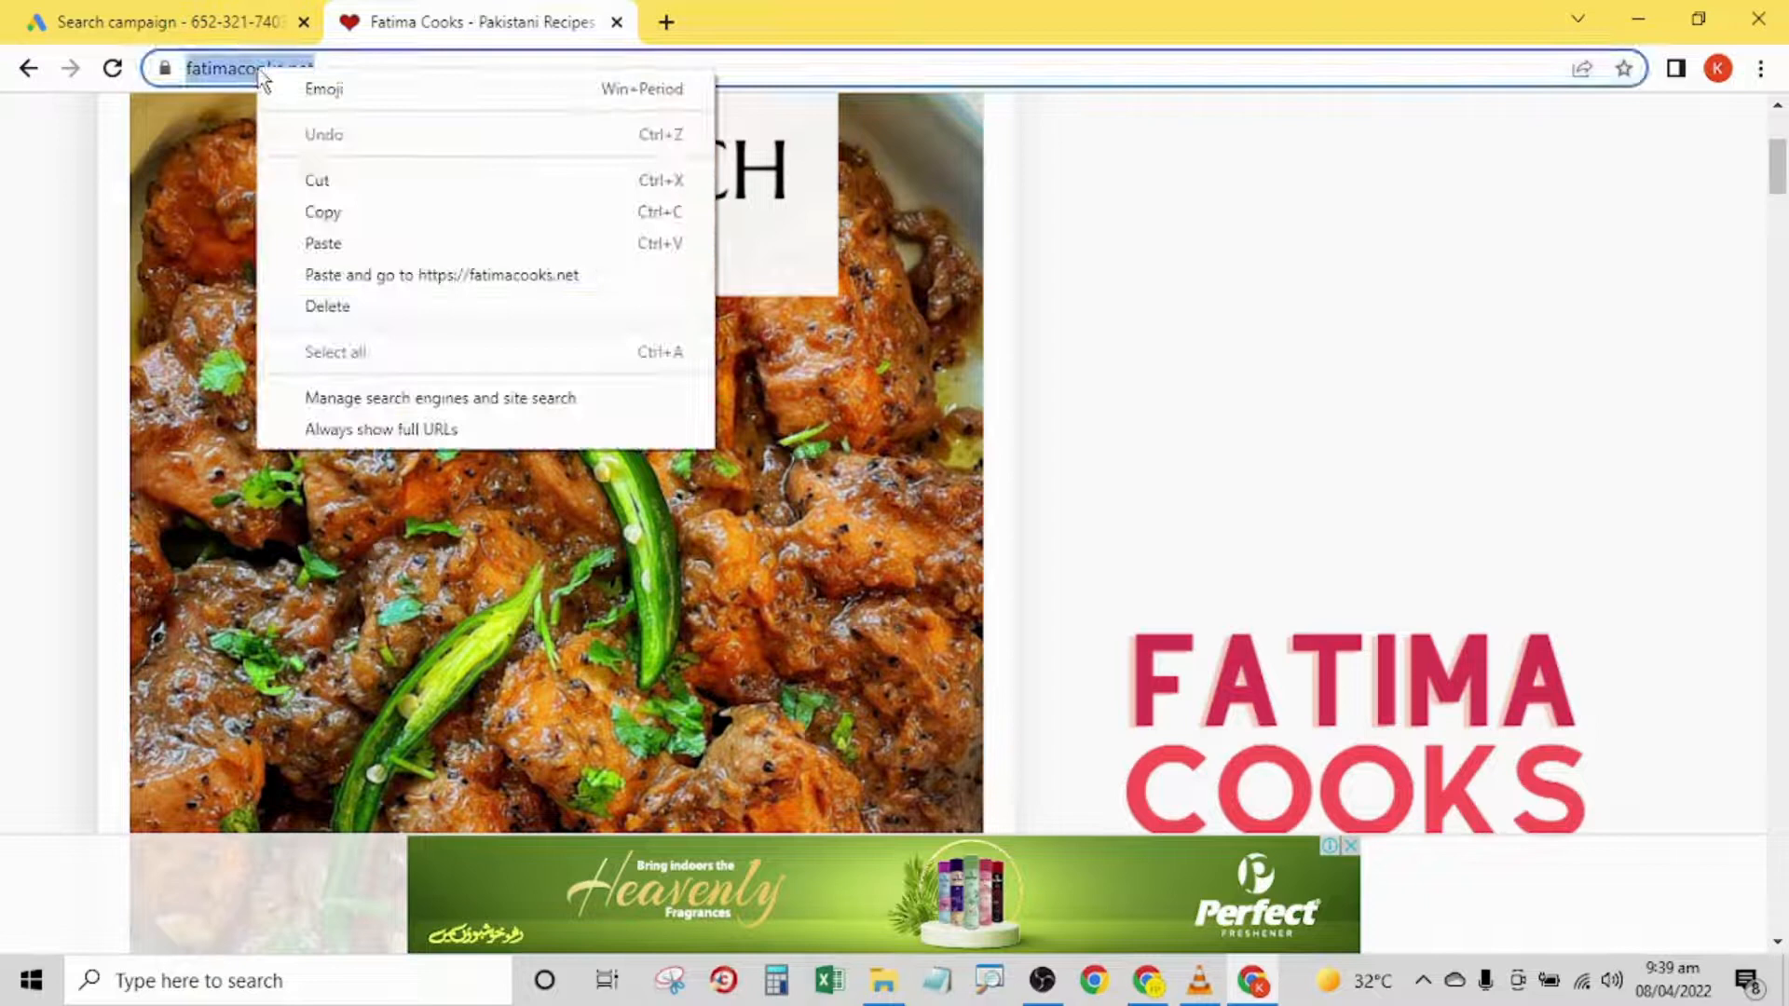
click(323, 211)
click(168, 22)
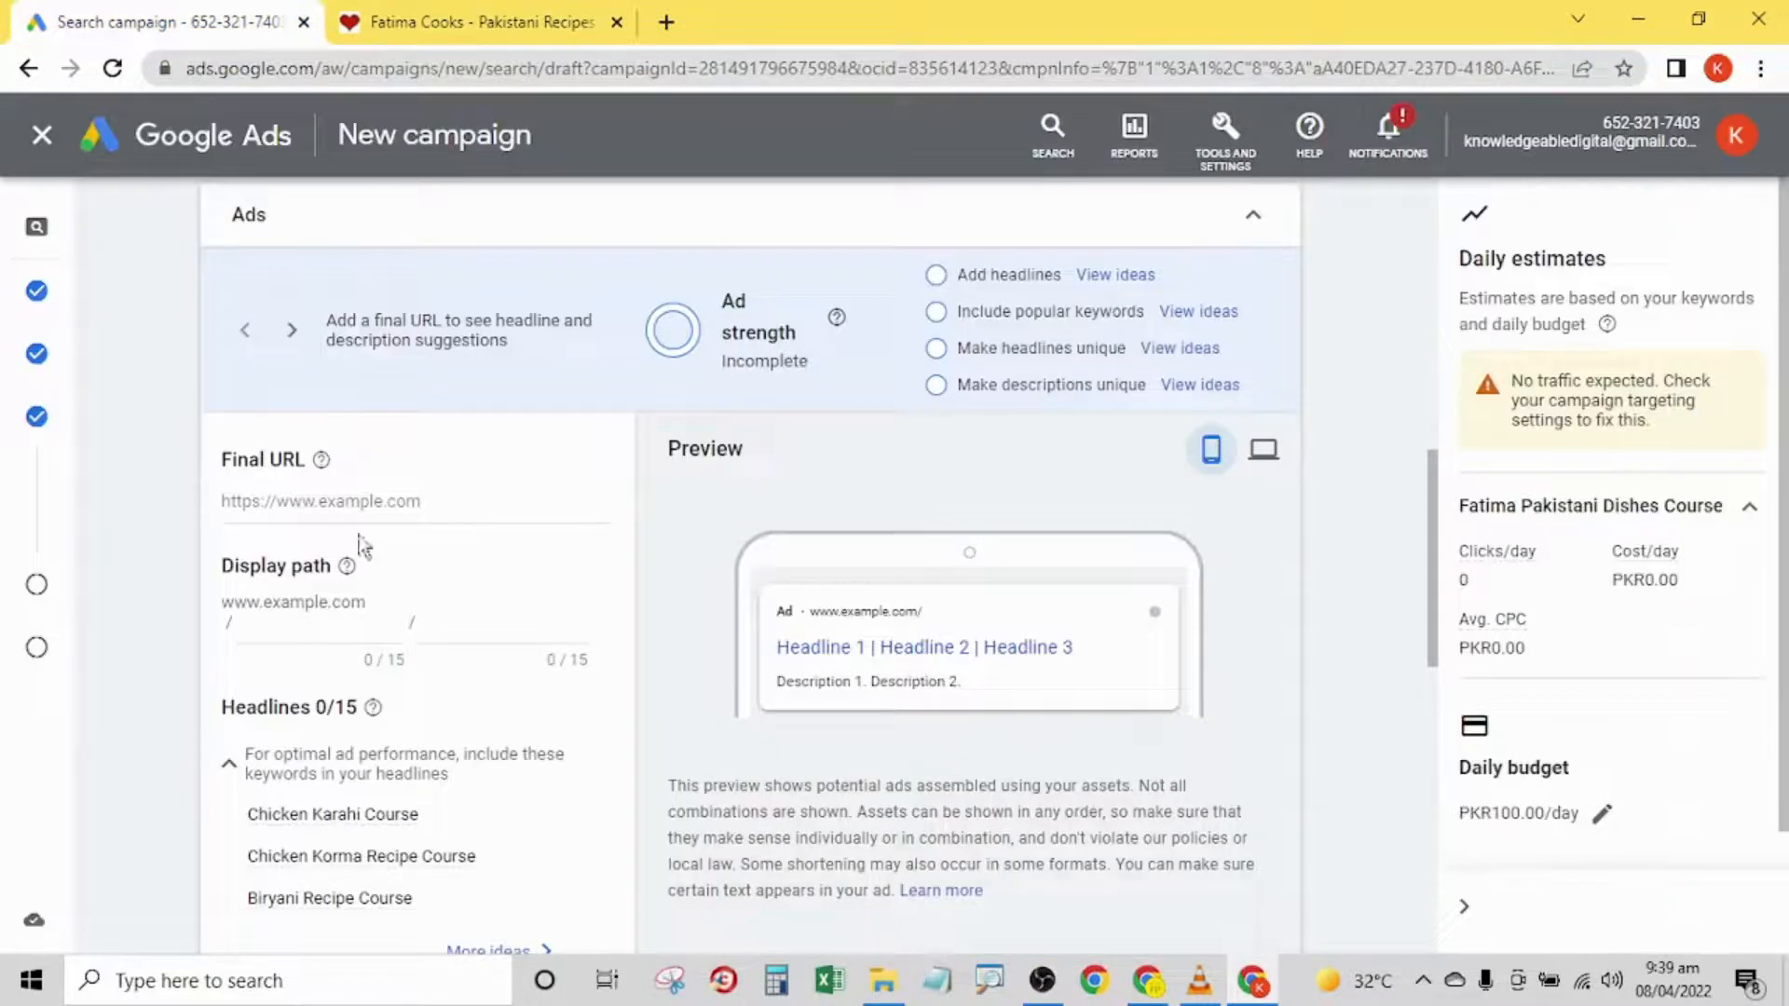
click(326, 501)
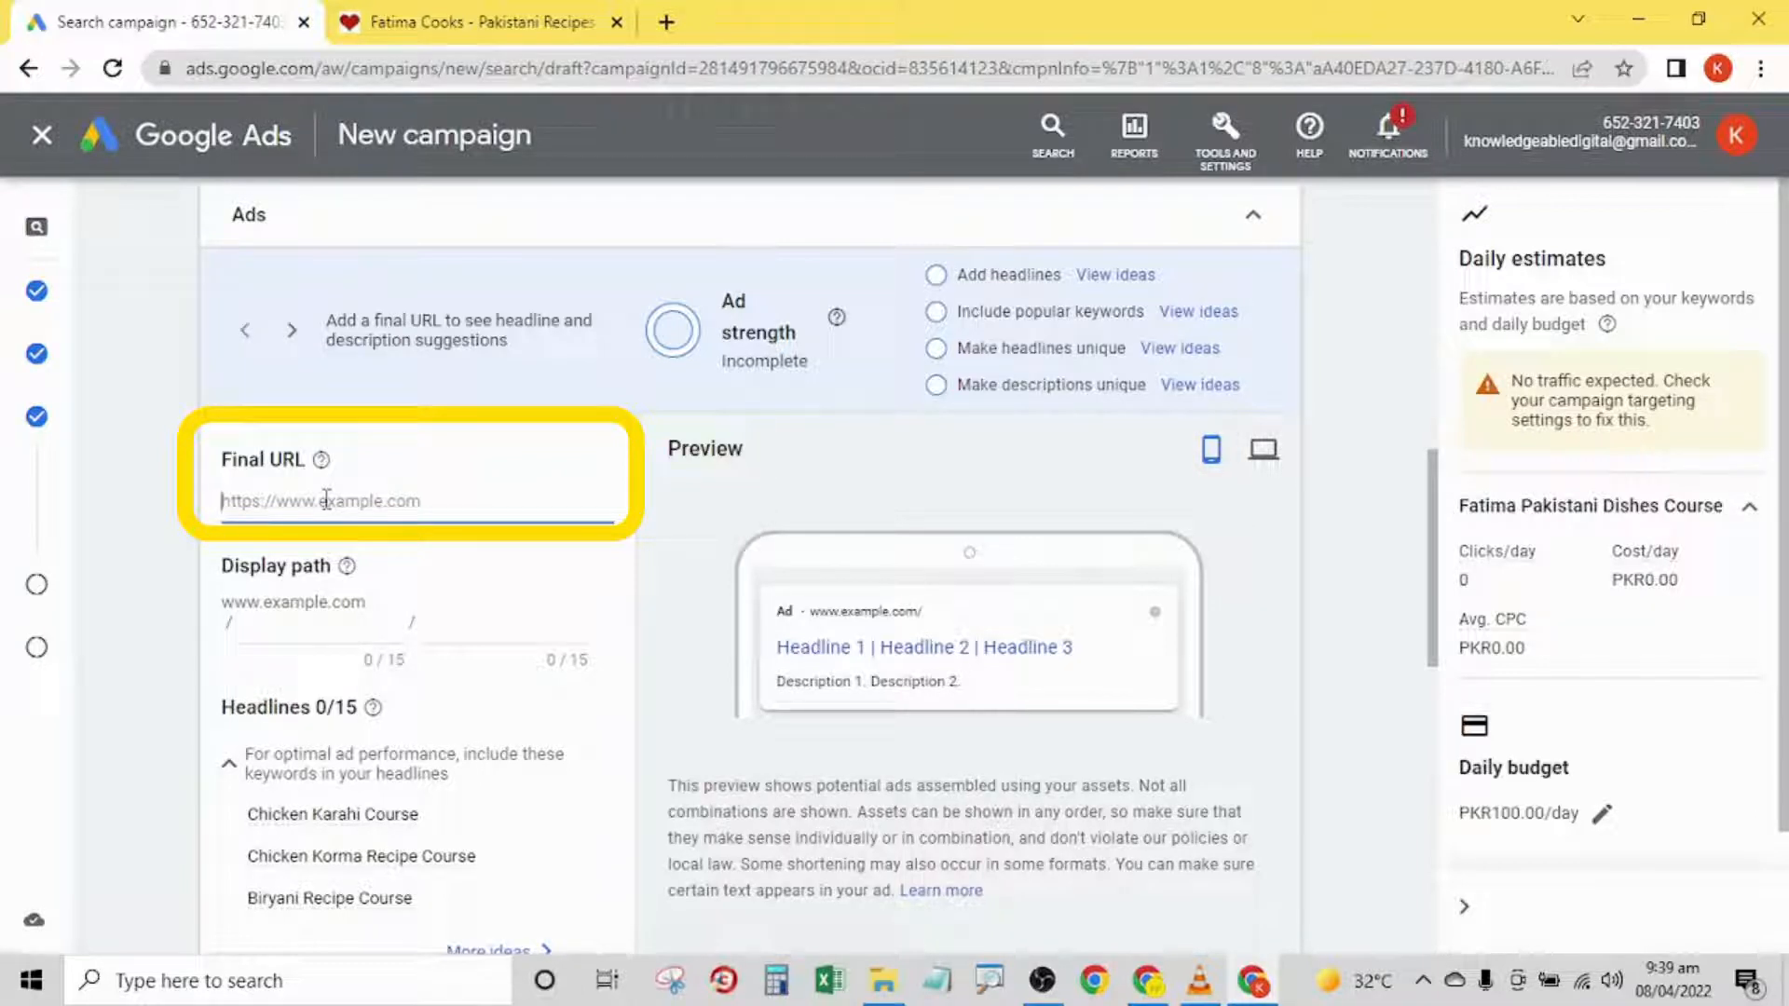
key(ctrl+v)
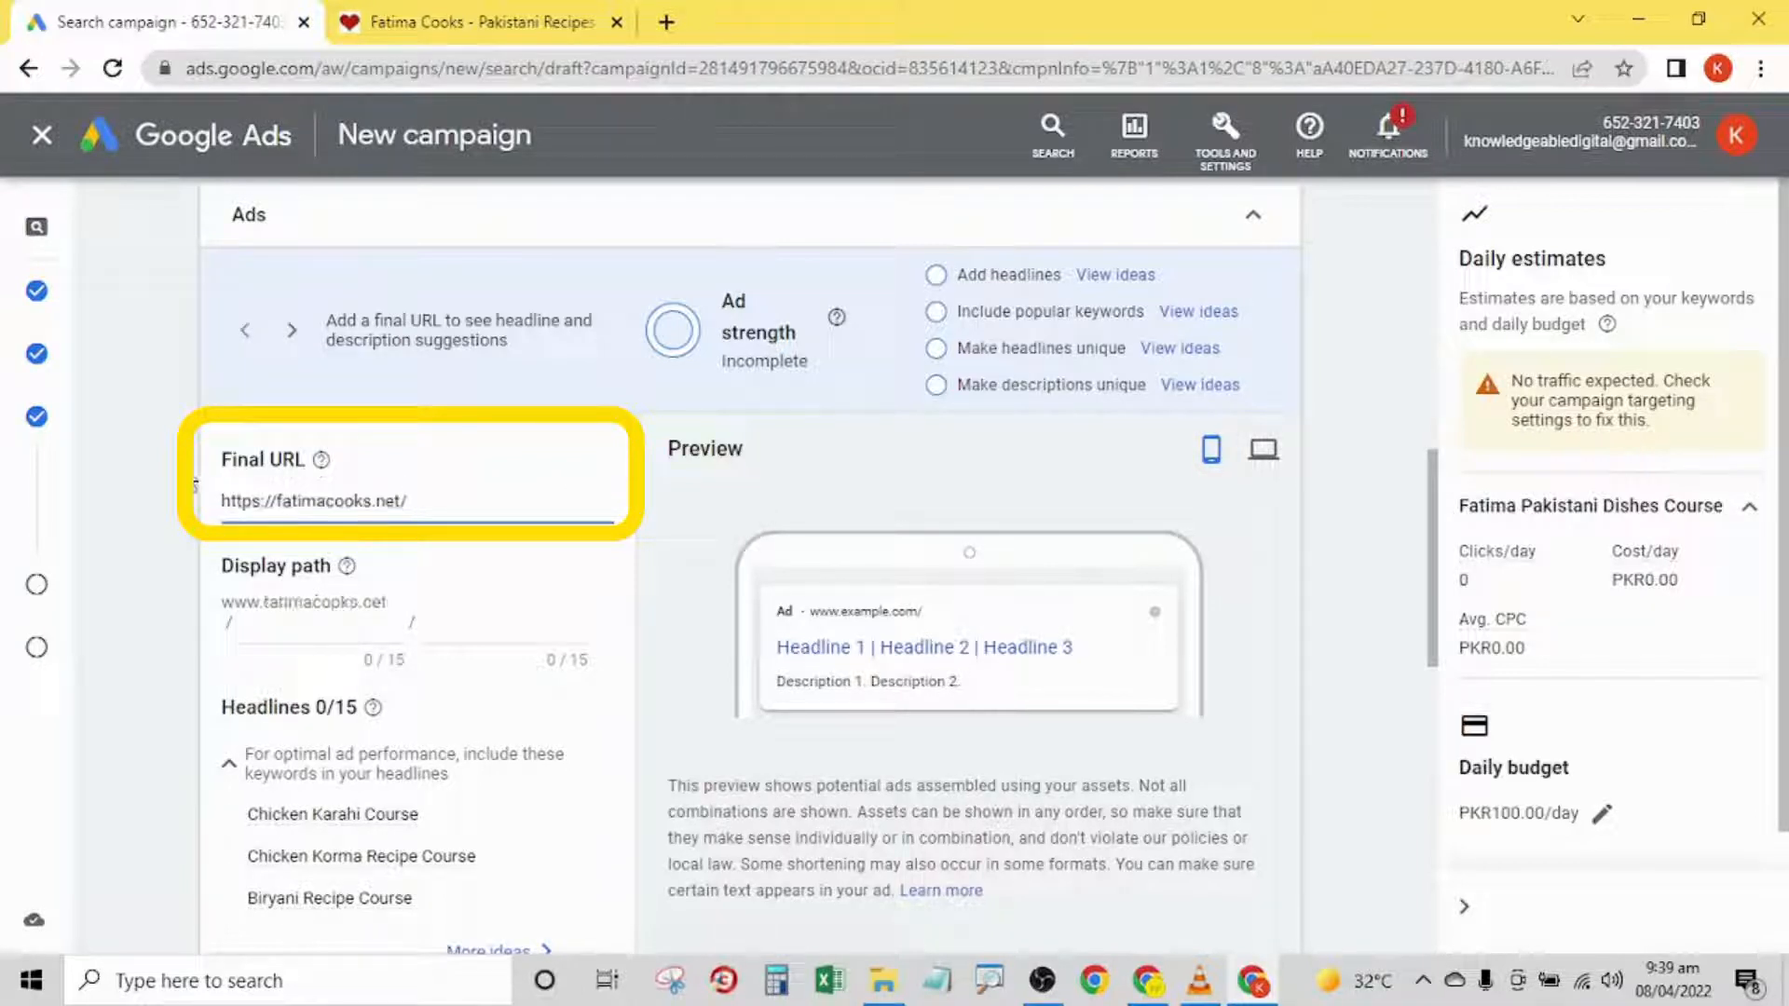
click(195, 485)
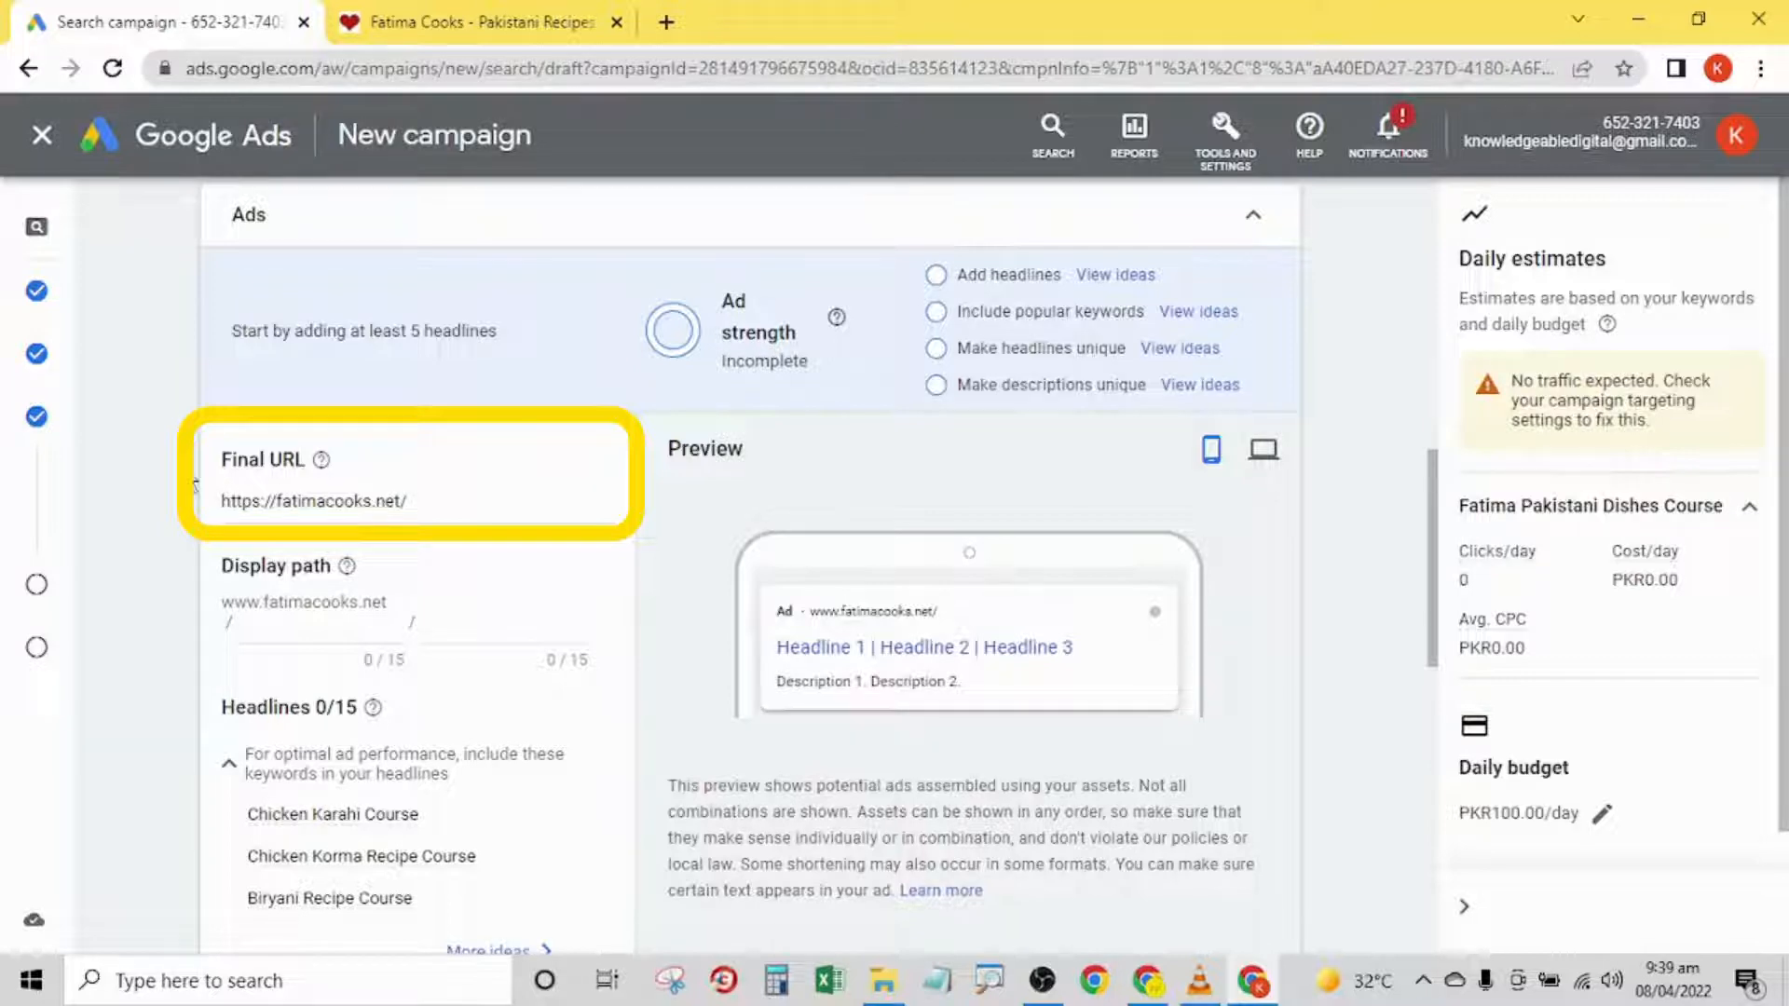
- Open the "41+ Iftar Recipes for Ramadan" post from the home page of the recipe website
click(461, 21)
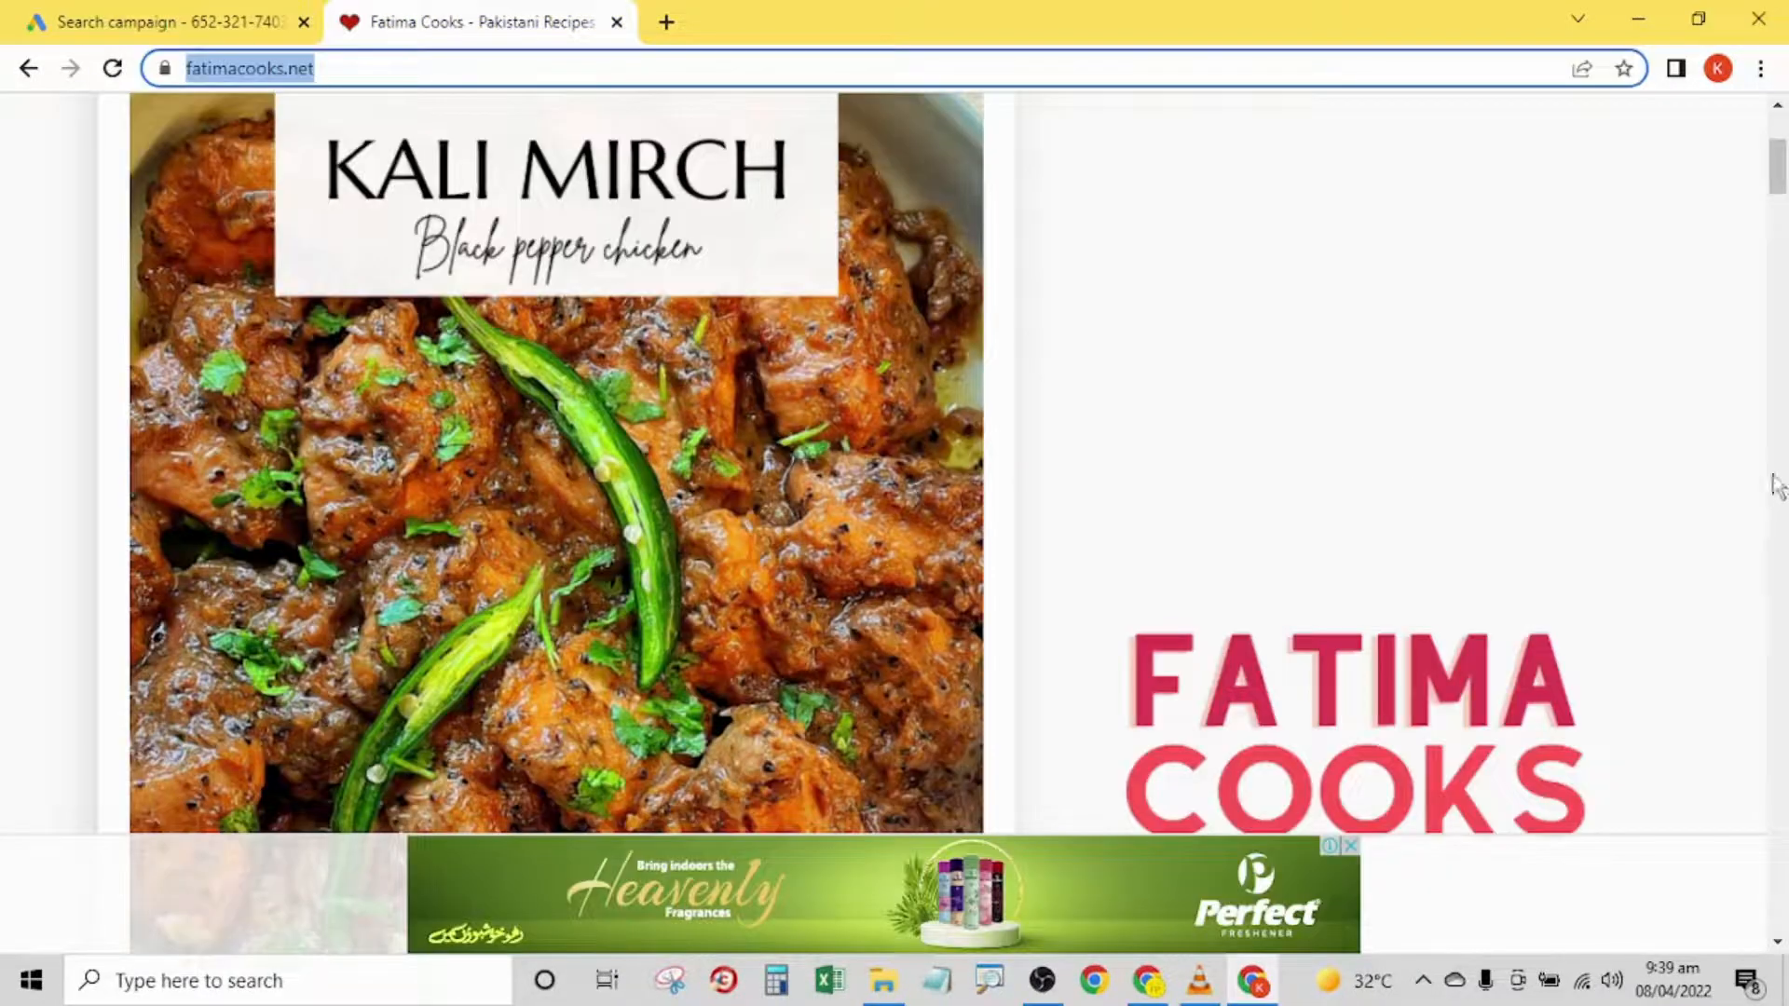
drag(1776, 166, 1780, 109)
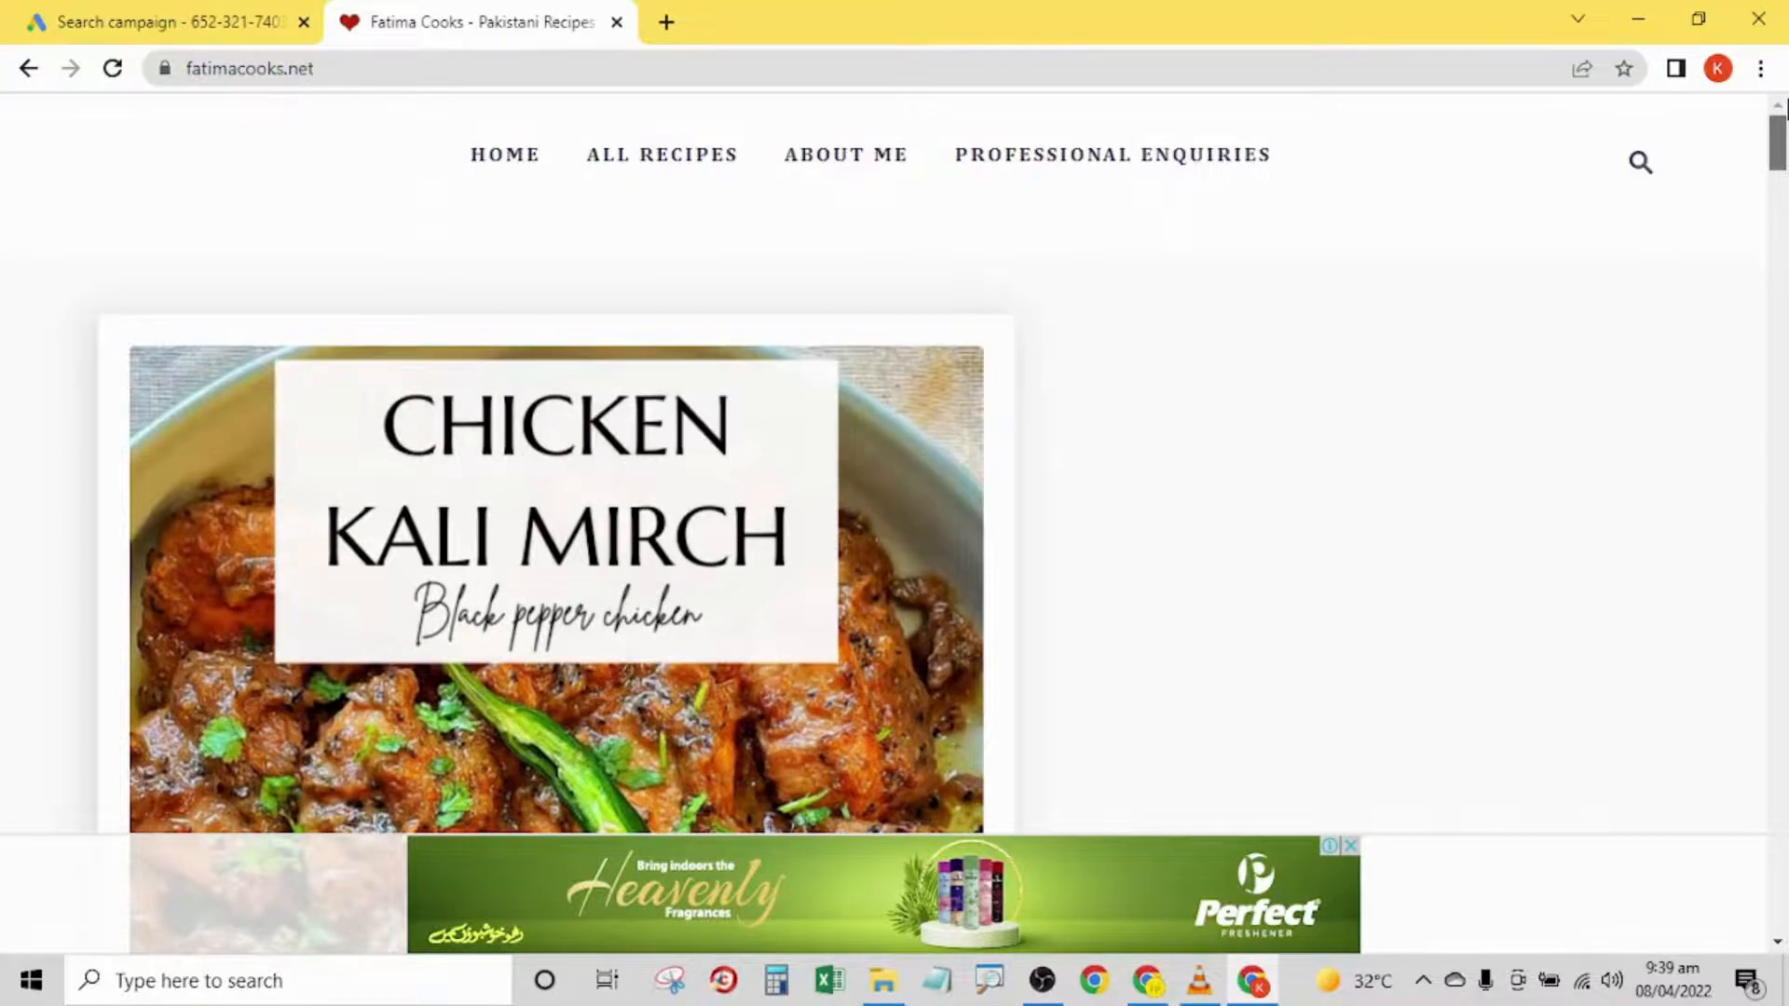
scroll(1429, 335, down, 15)
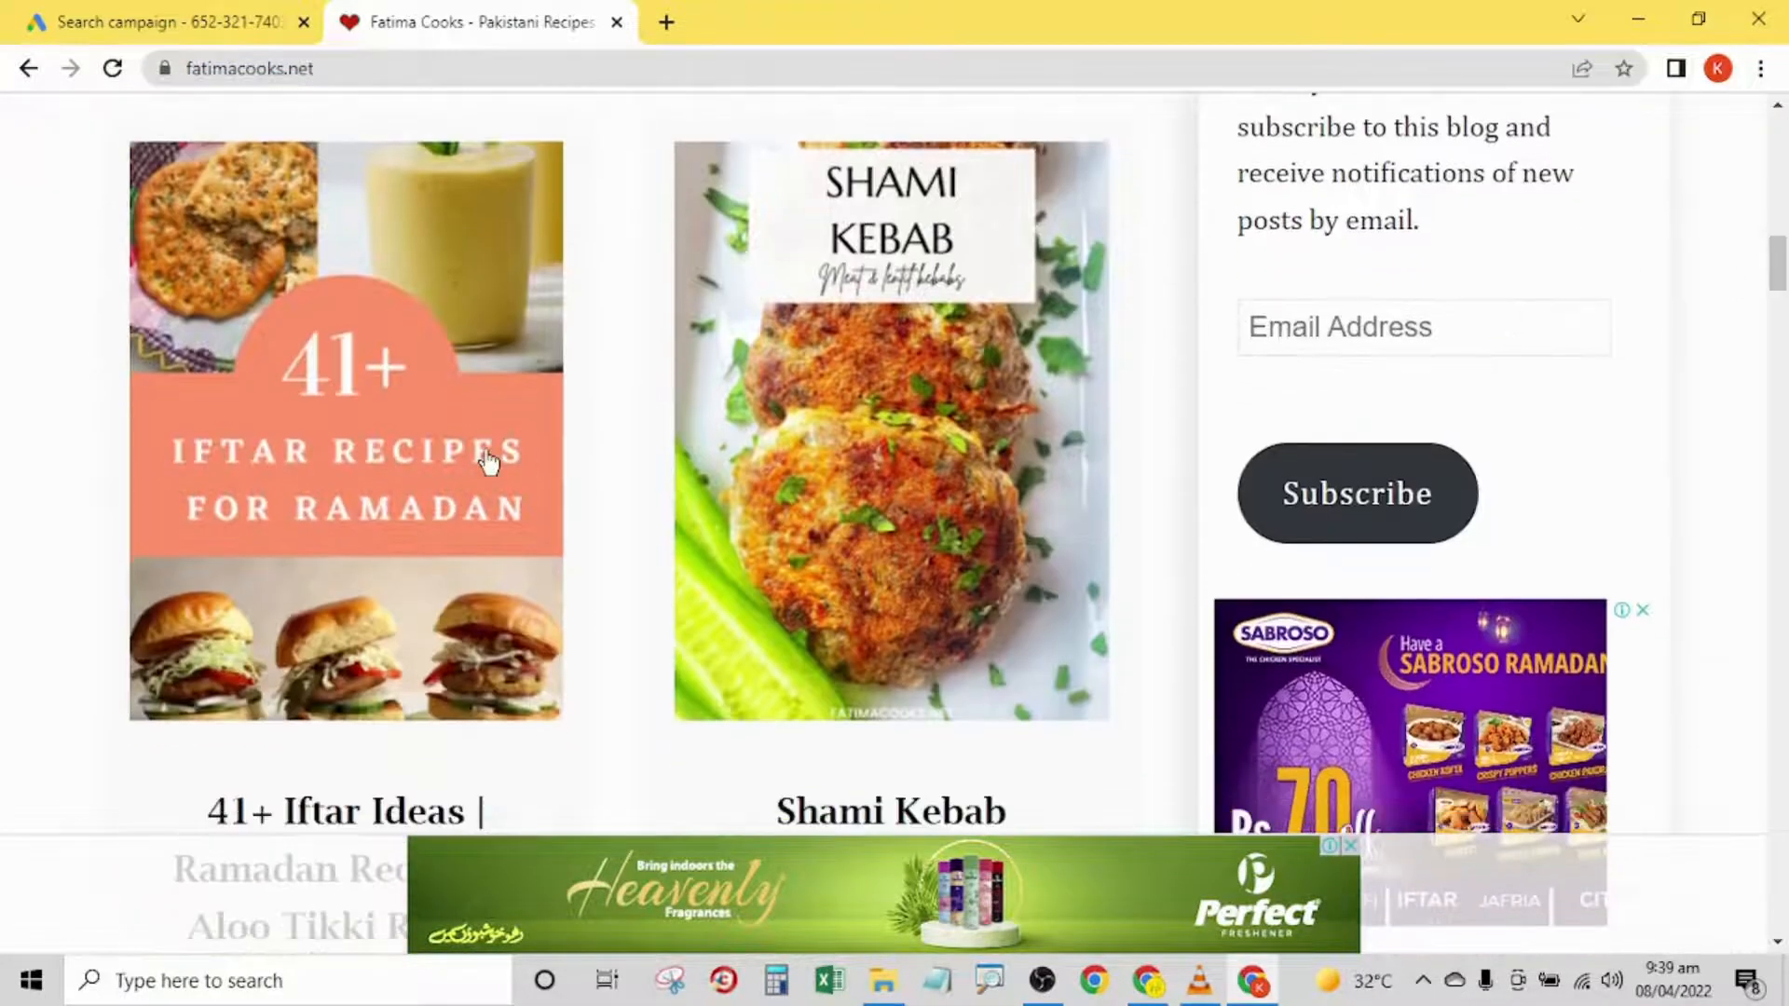
click(487, 459)
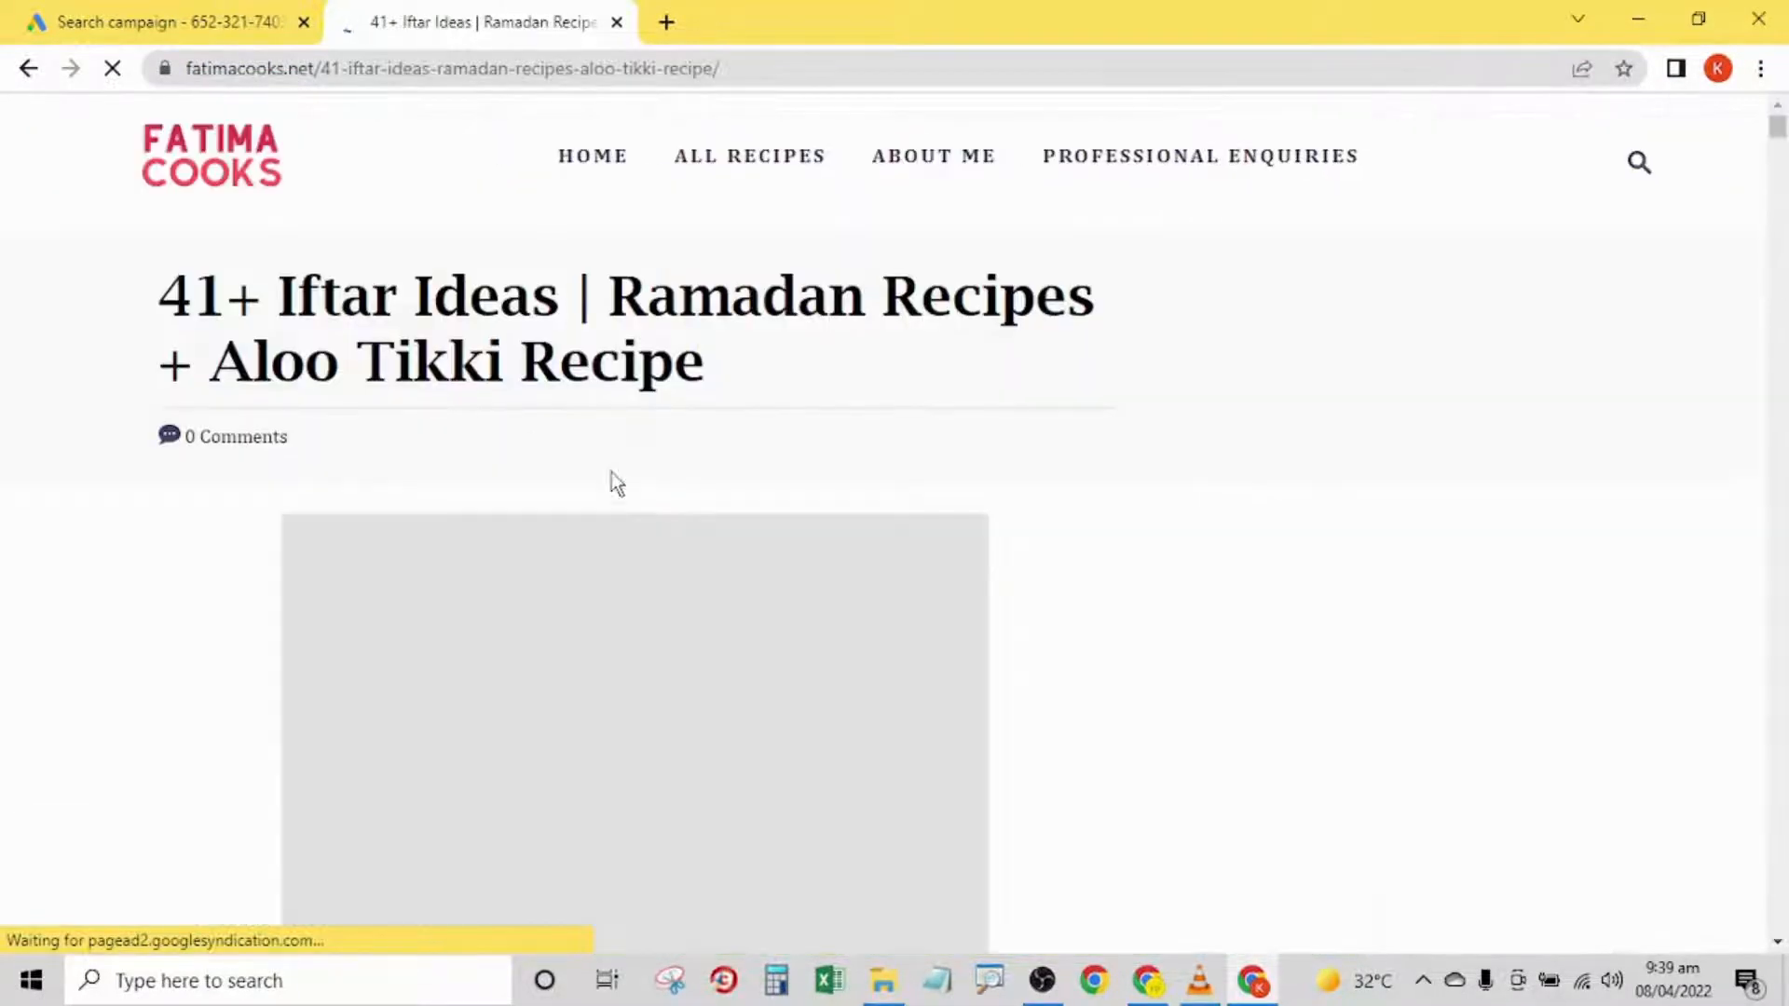
- Copy the Iftar recipes post's address and replace the ad's final URL in the campaign draft with it
click(414, 71)
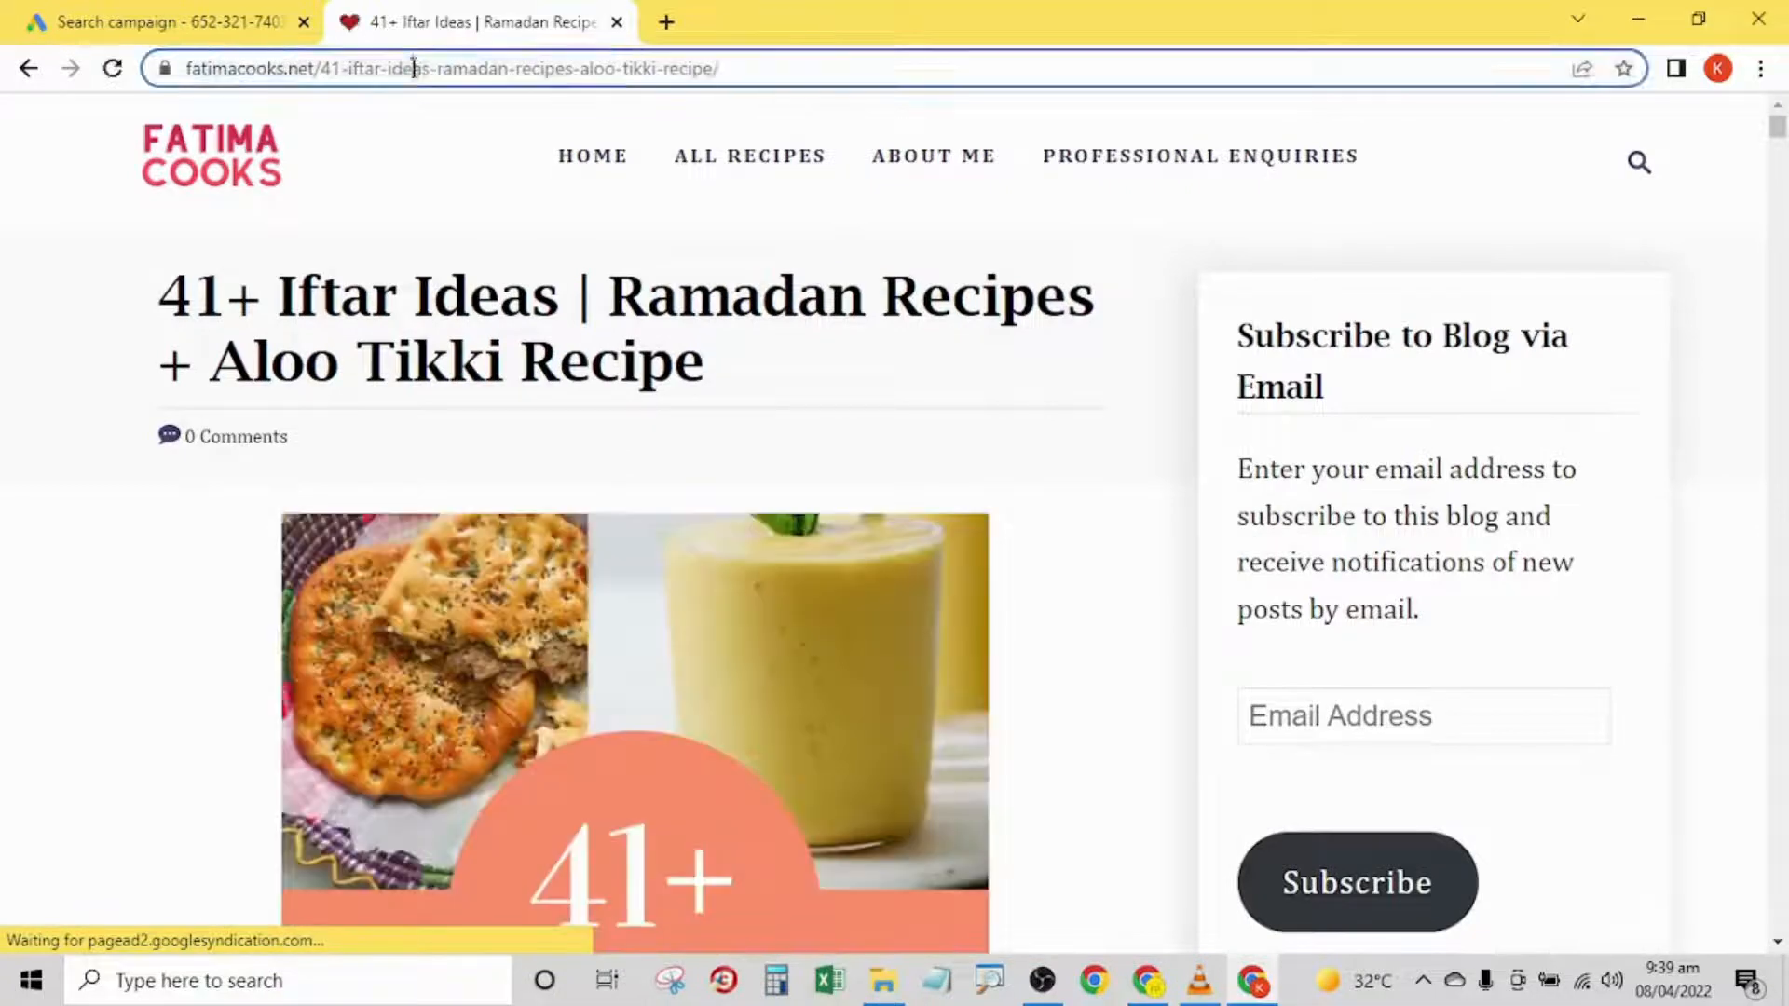
right_click(414, 71)
click(477, 212)
click(168, 21)
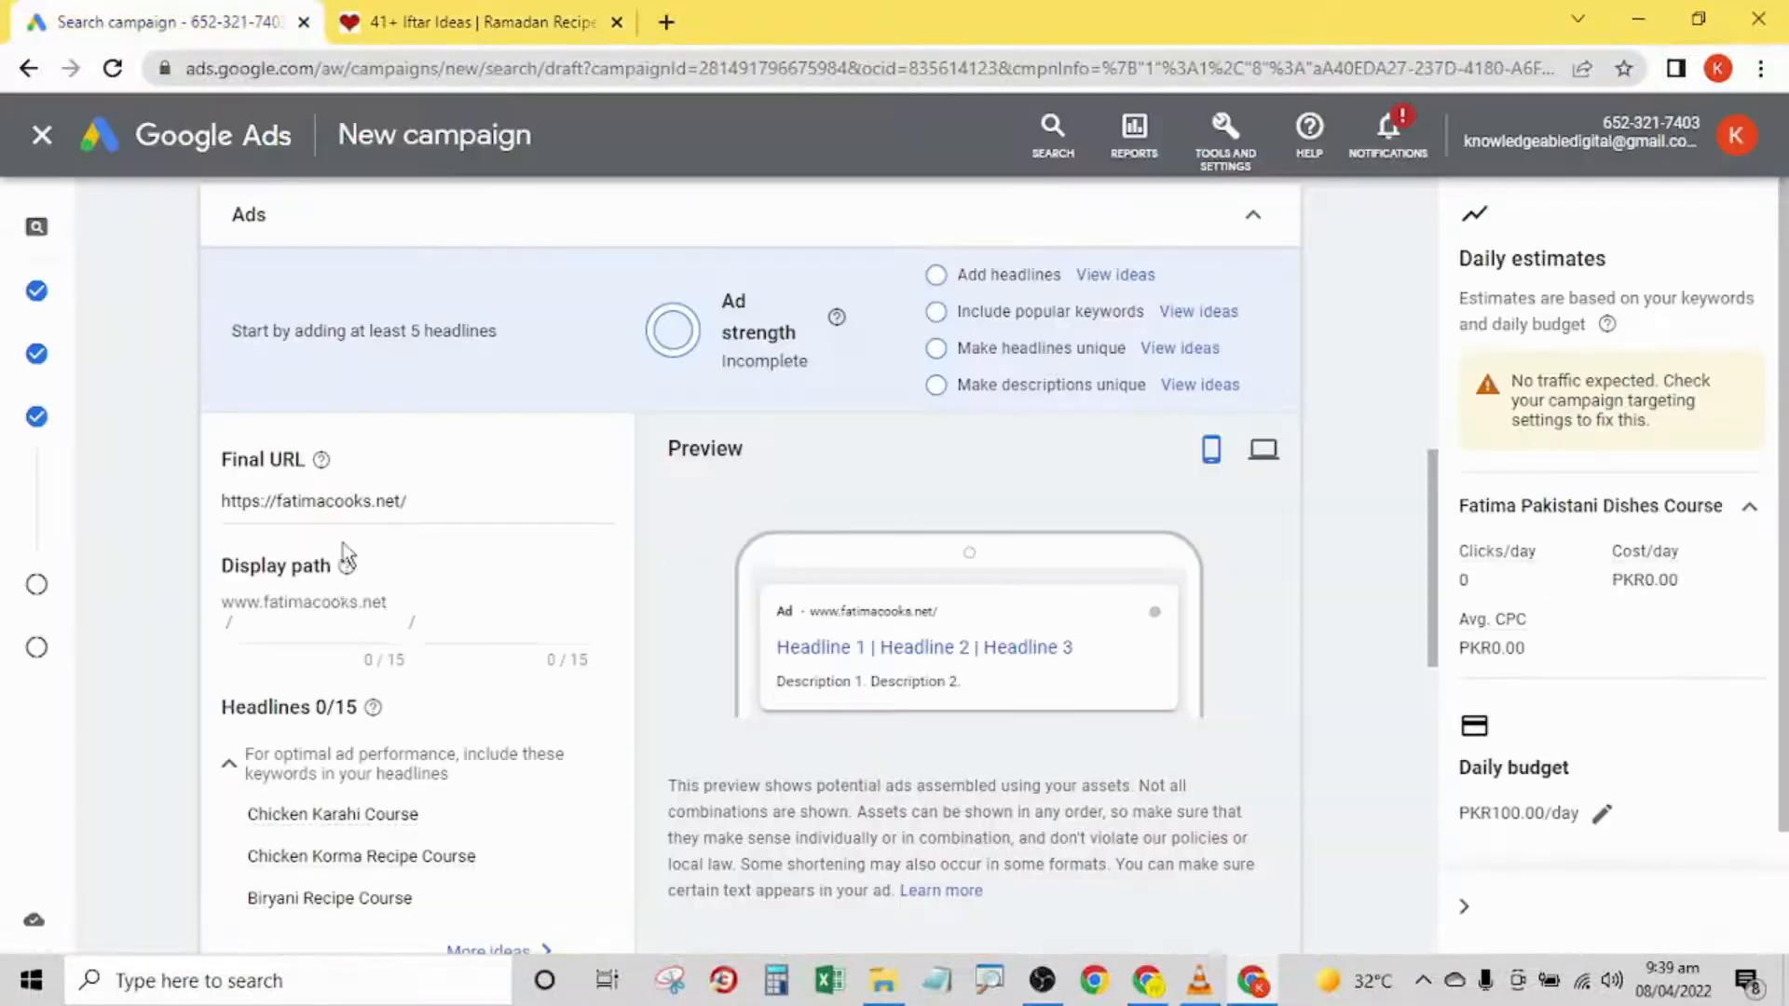
triple_click(349, 503)
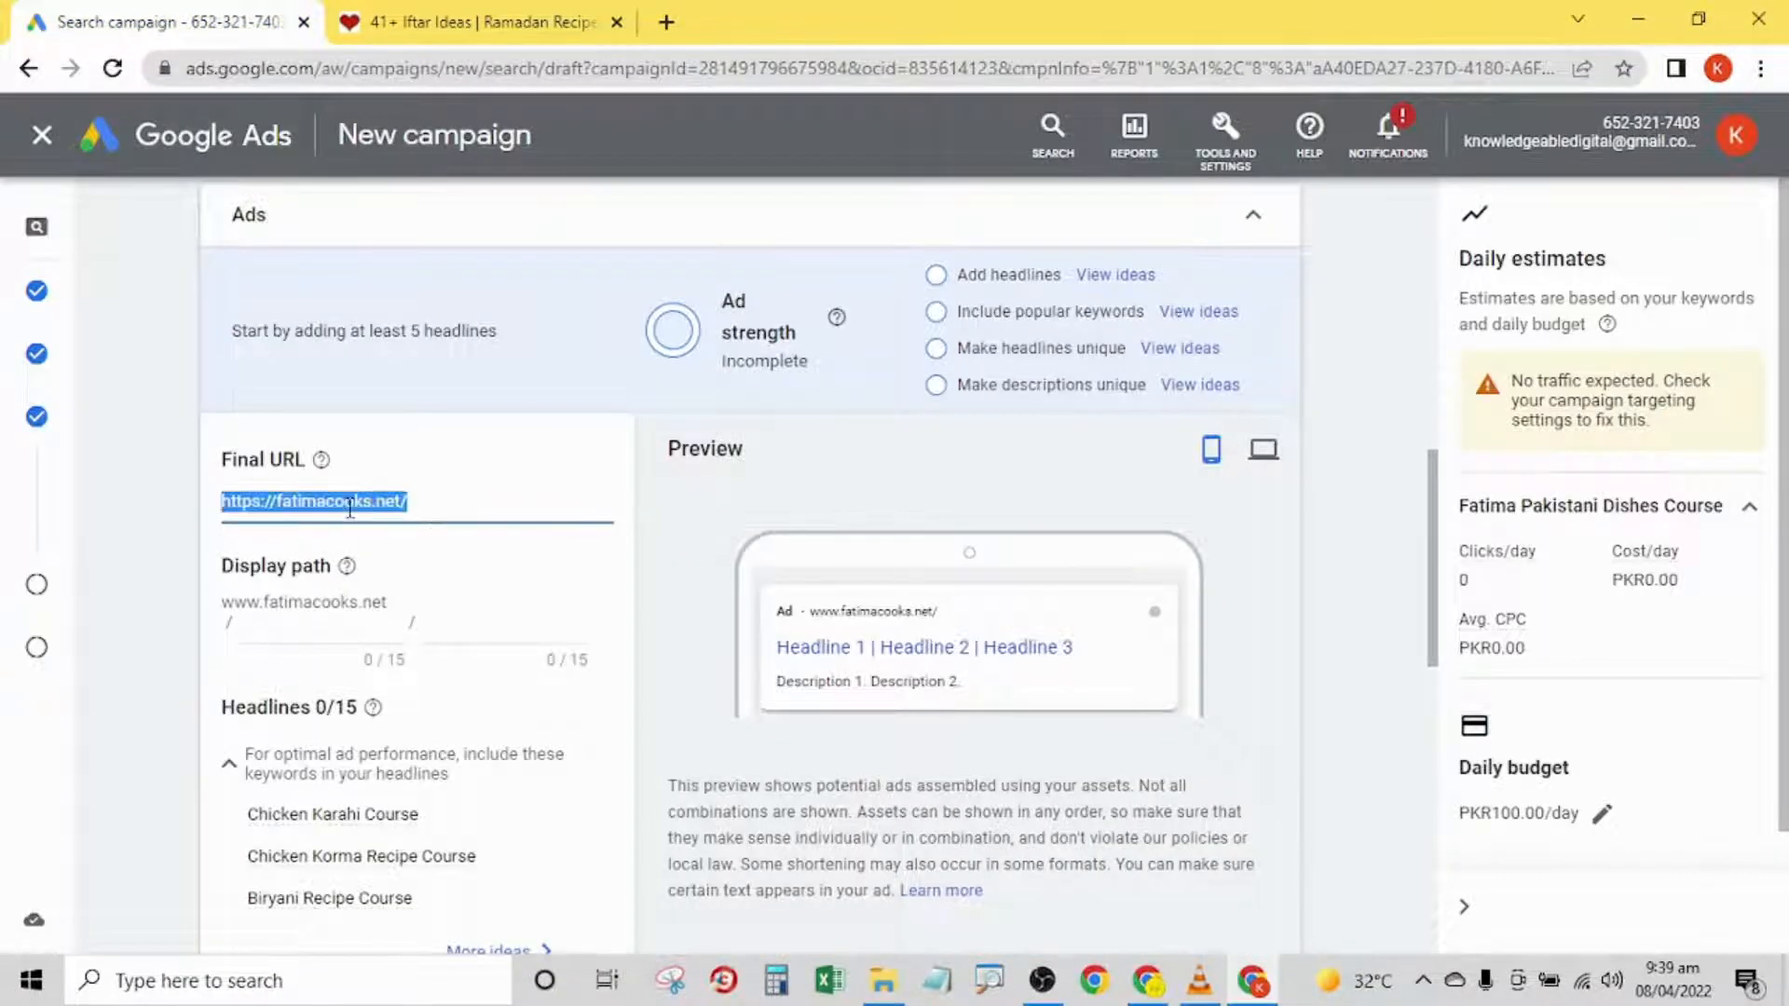
key(ctrl+v)
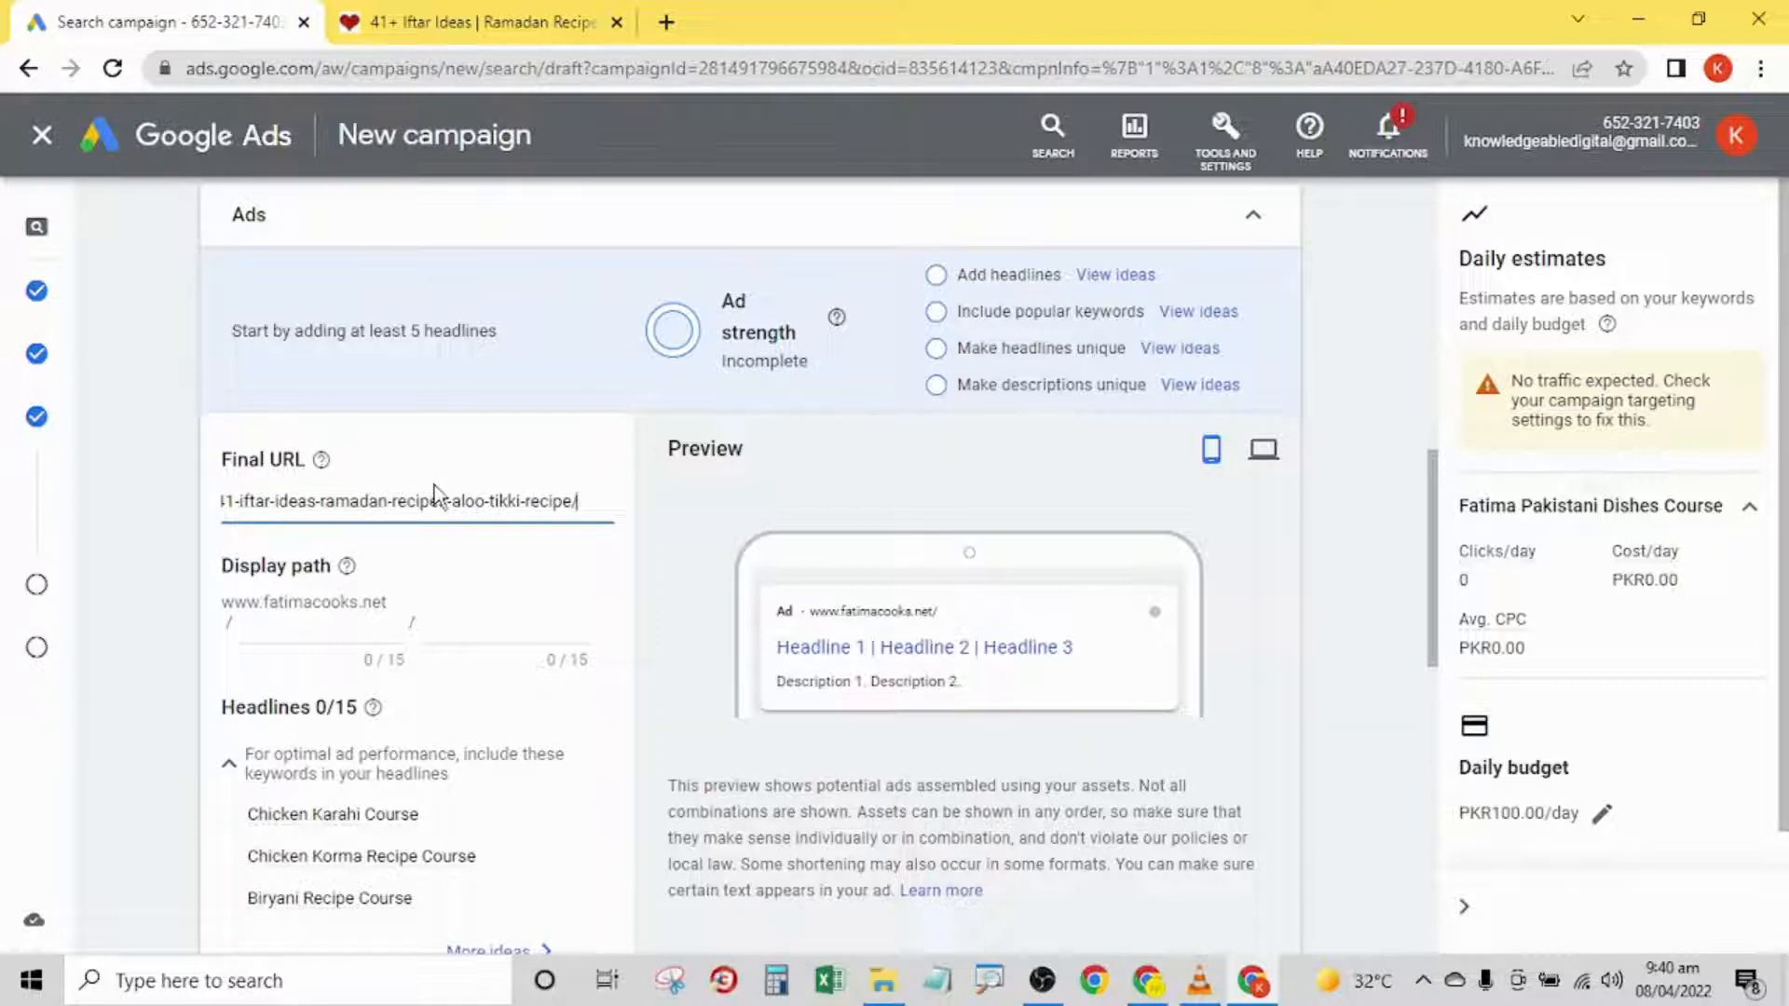
- Return to the recipe website's home page and copy its address
click(466, 20)
click(237, 165)
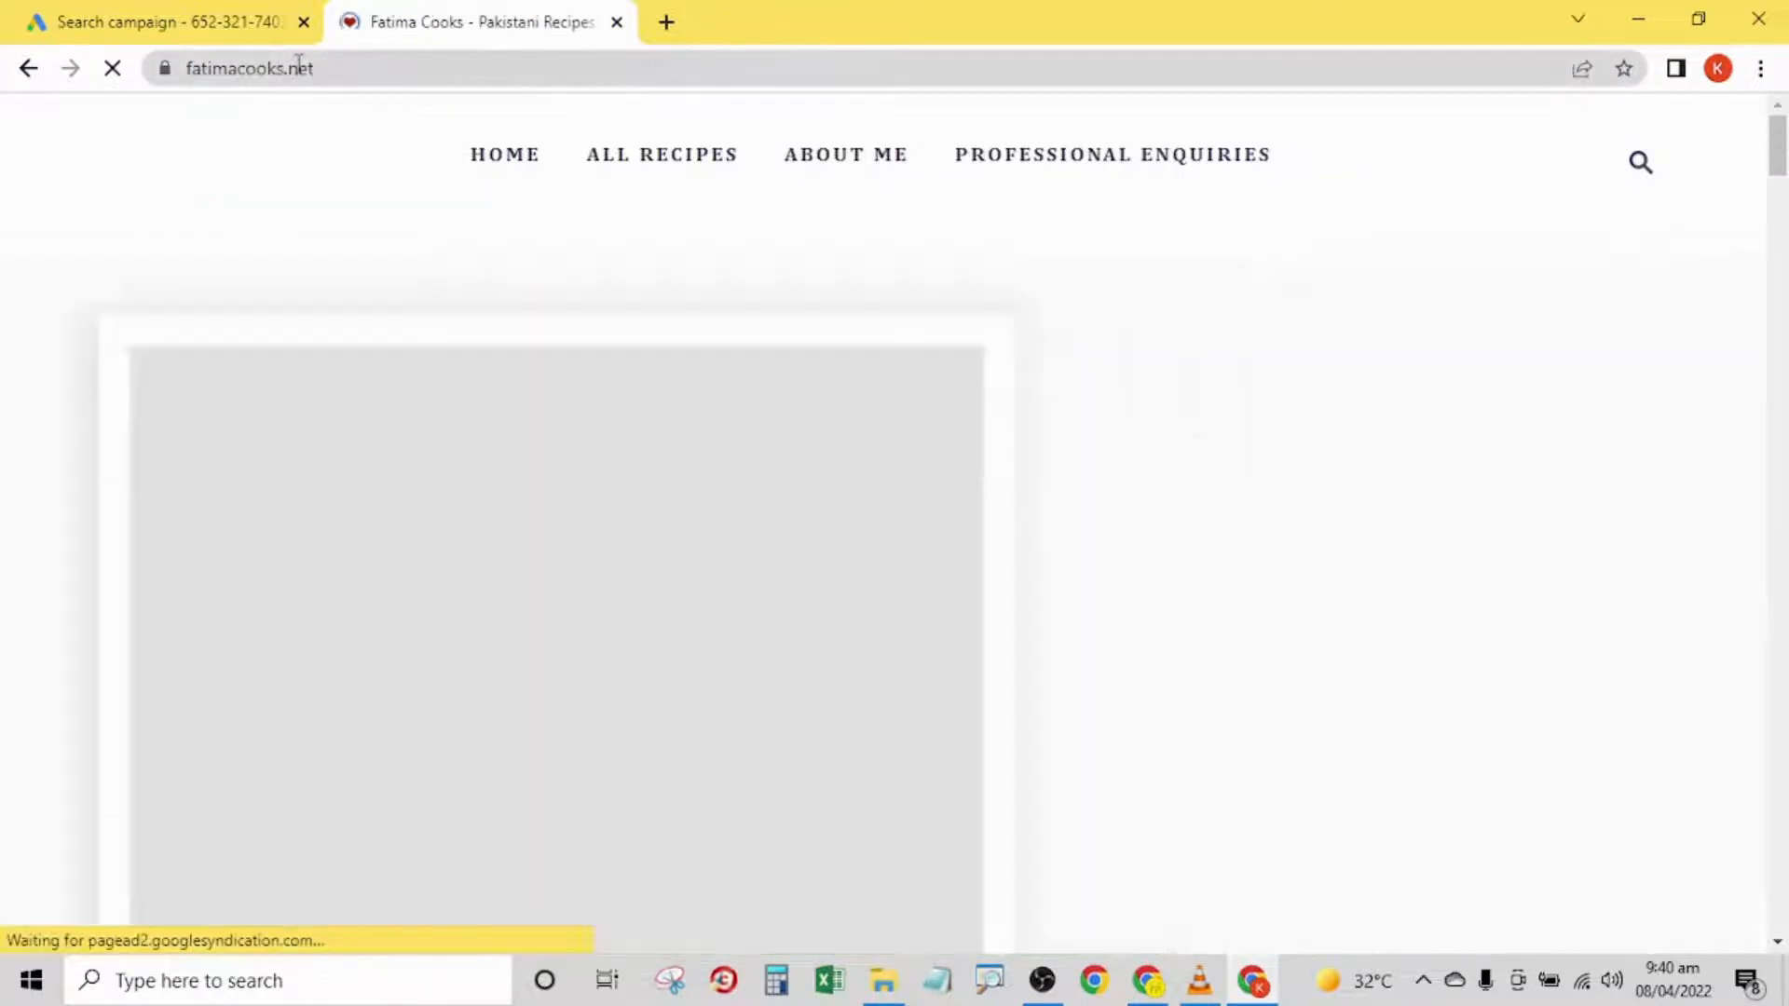
click(280, 77)
right_click(280, 77)
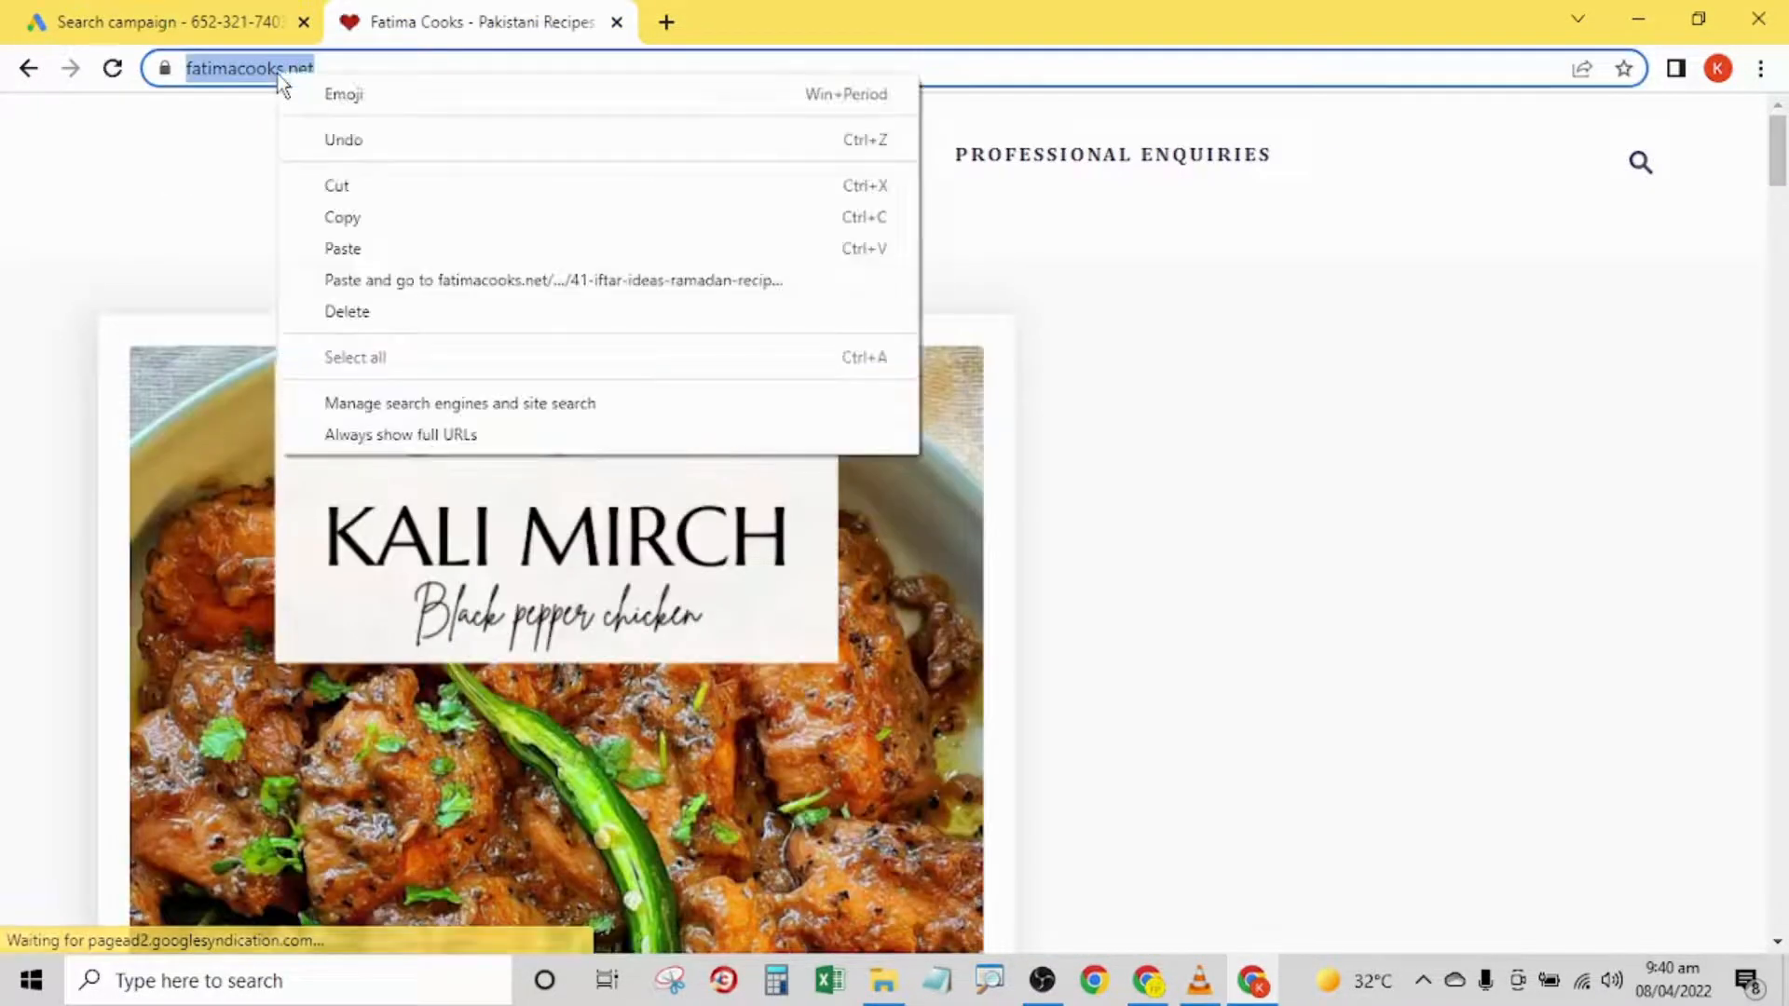
click(343, 217)
click(159, 21)
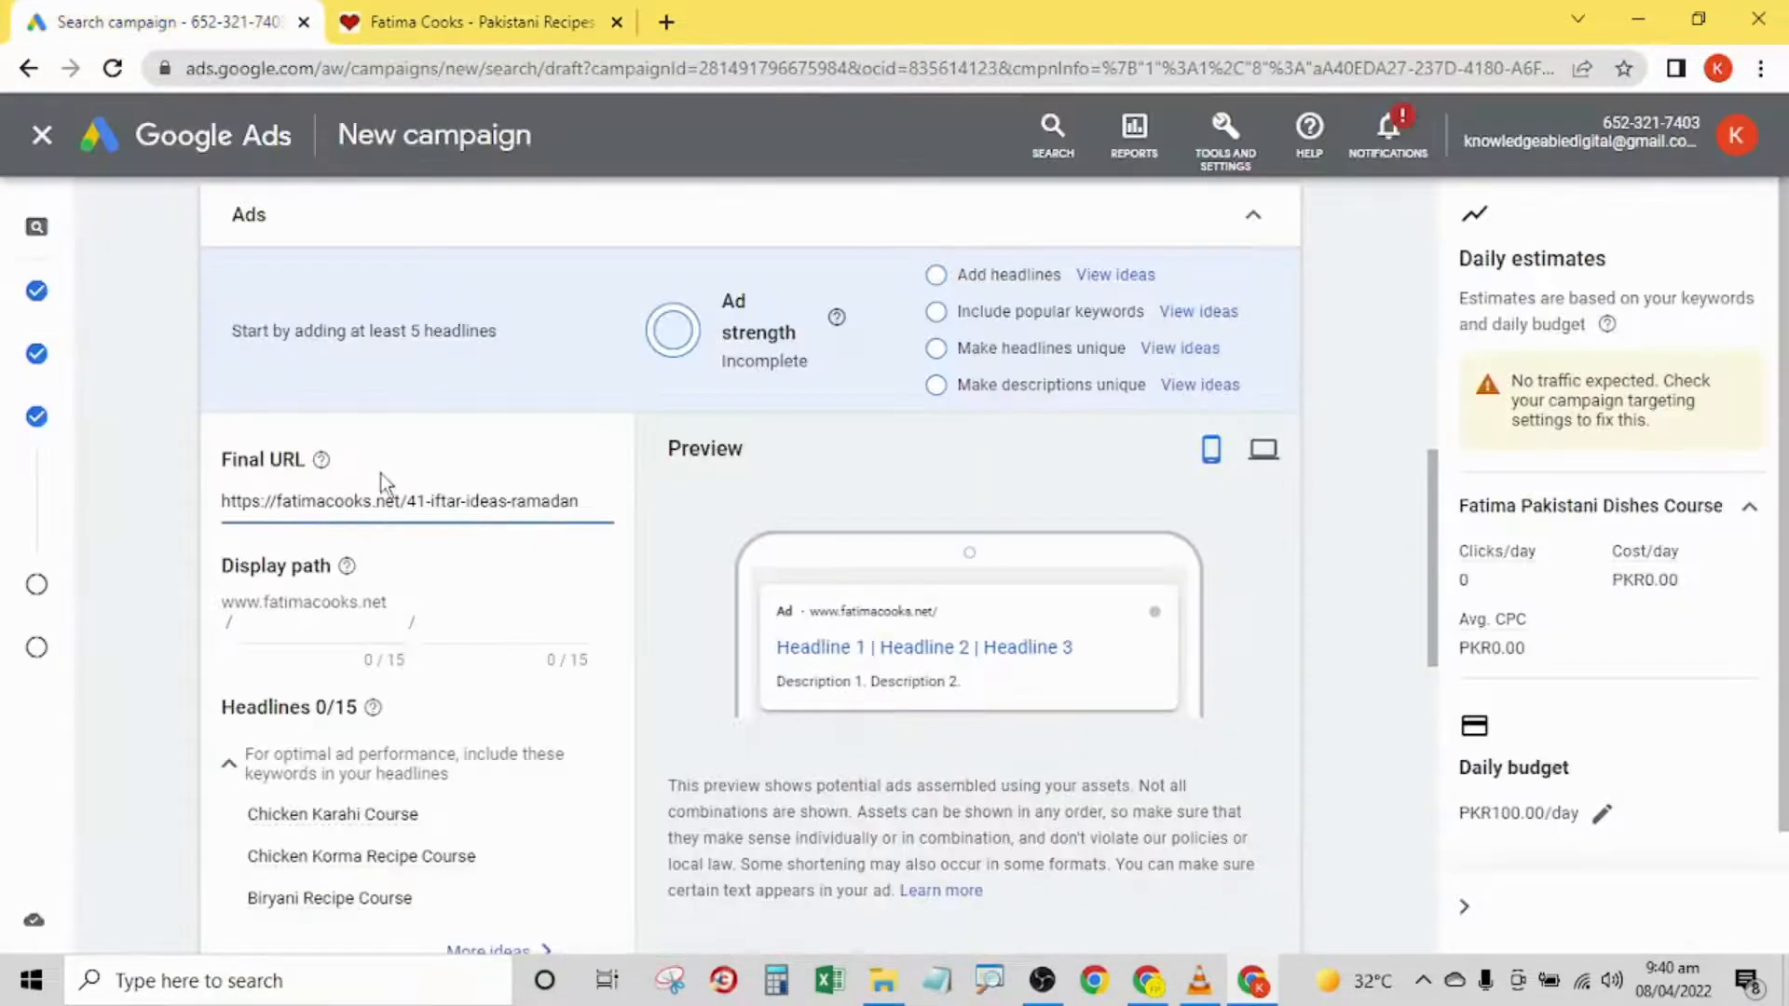
click(390, 498)
key(ctrl+a)
key(ctrl+v)
key(ctrl+a)
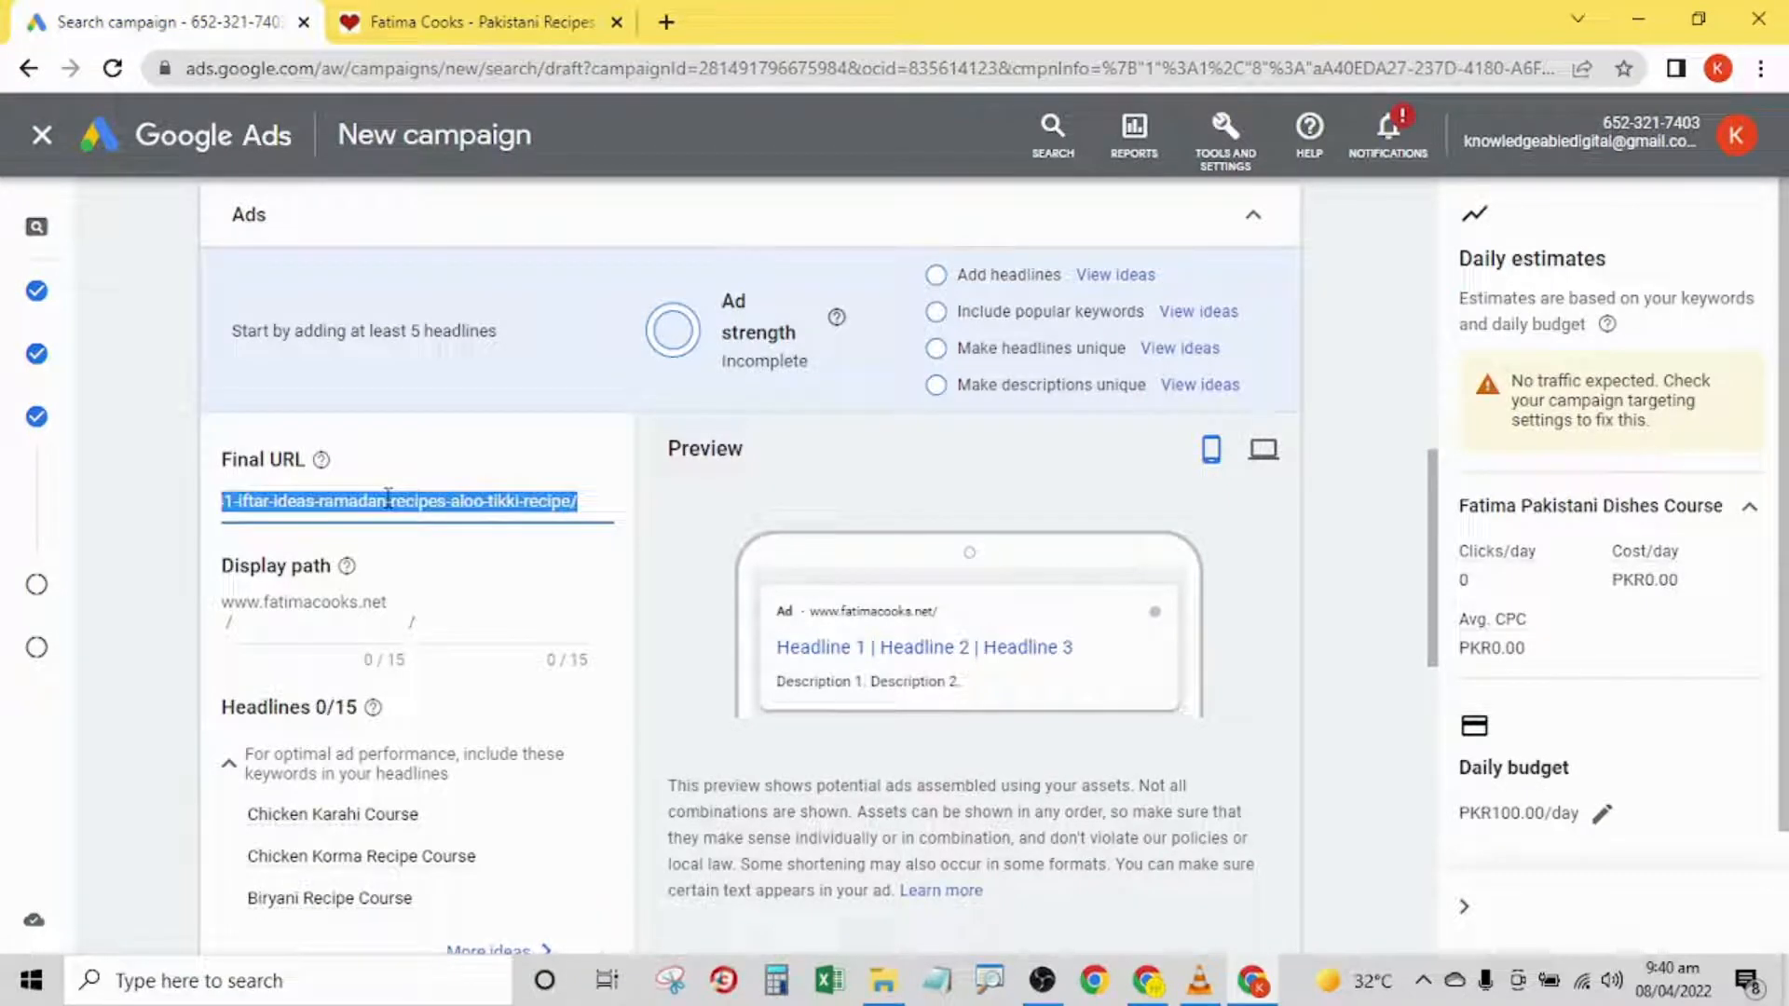
key(ctrl+v)
click(176, 532)
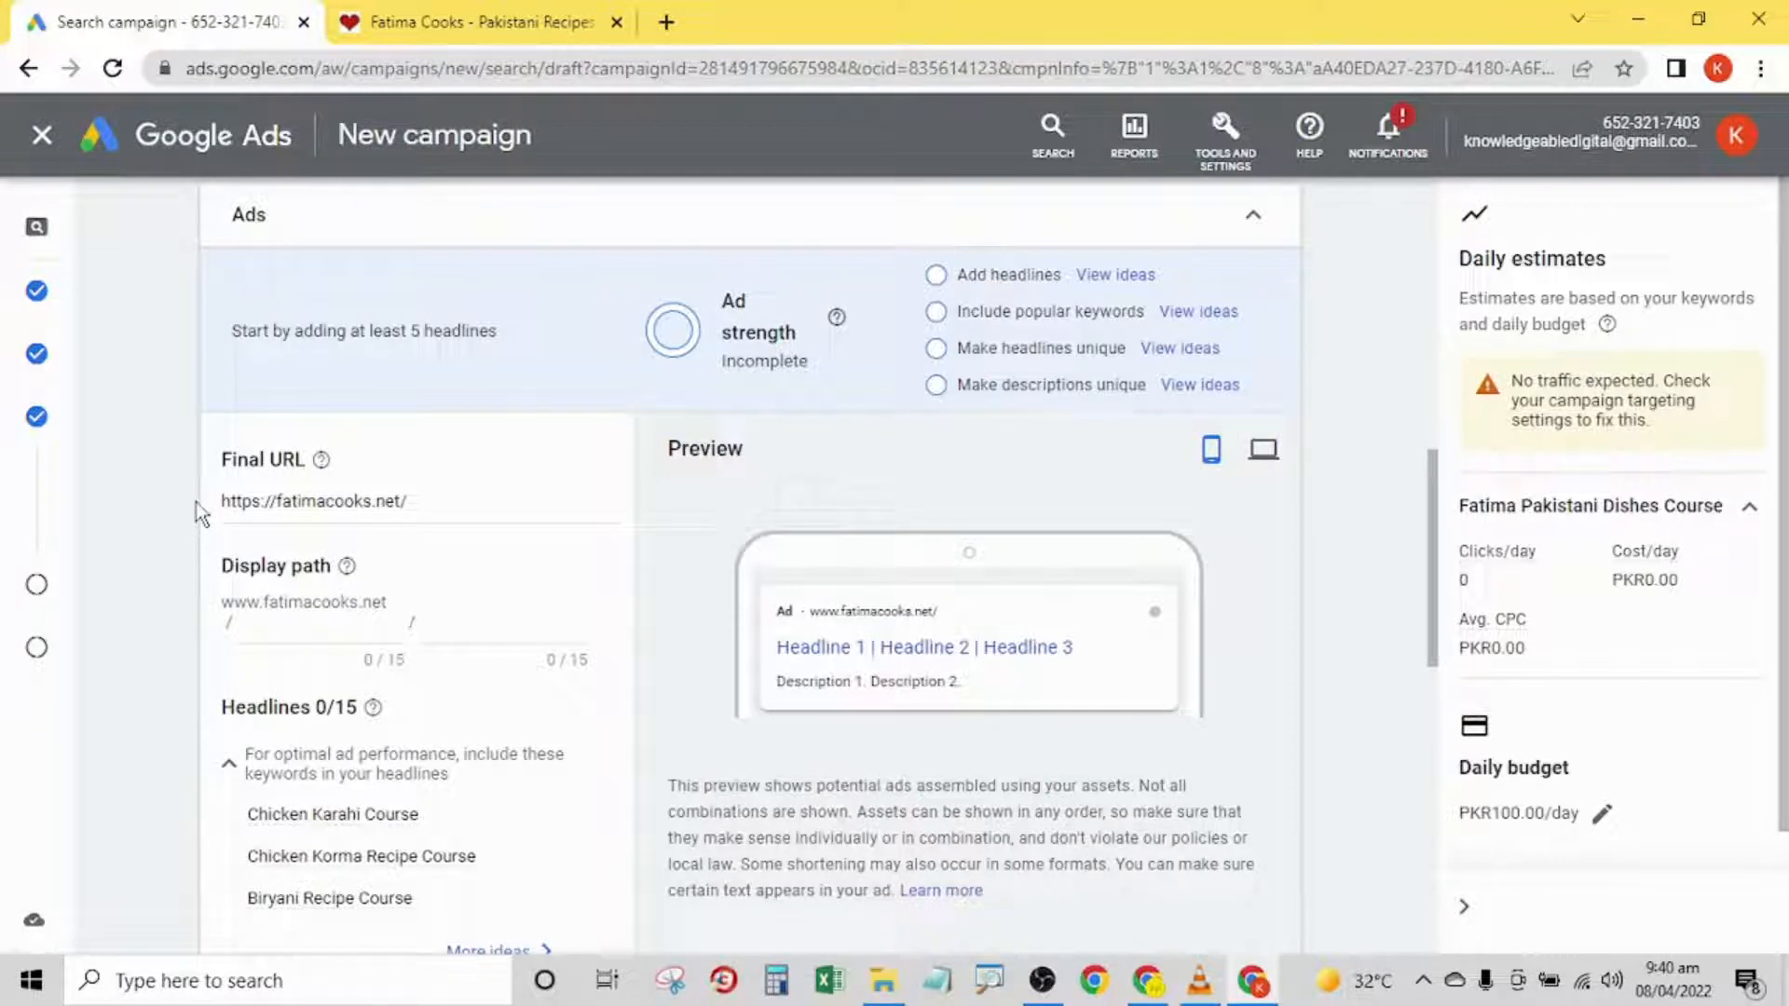
- Open the recipe website's All Recipes page and try asdasd/asd930 as the first part of the ad's display path
click(536, 21)
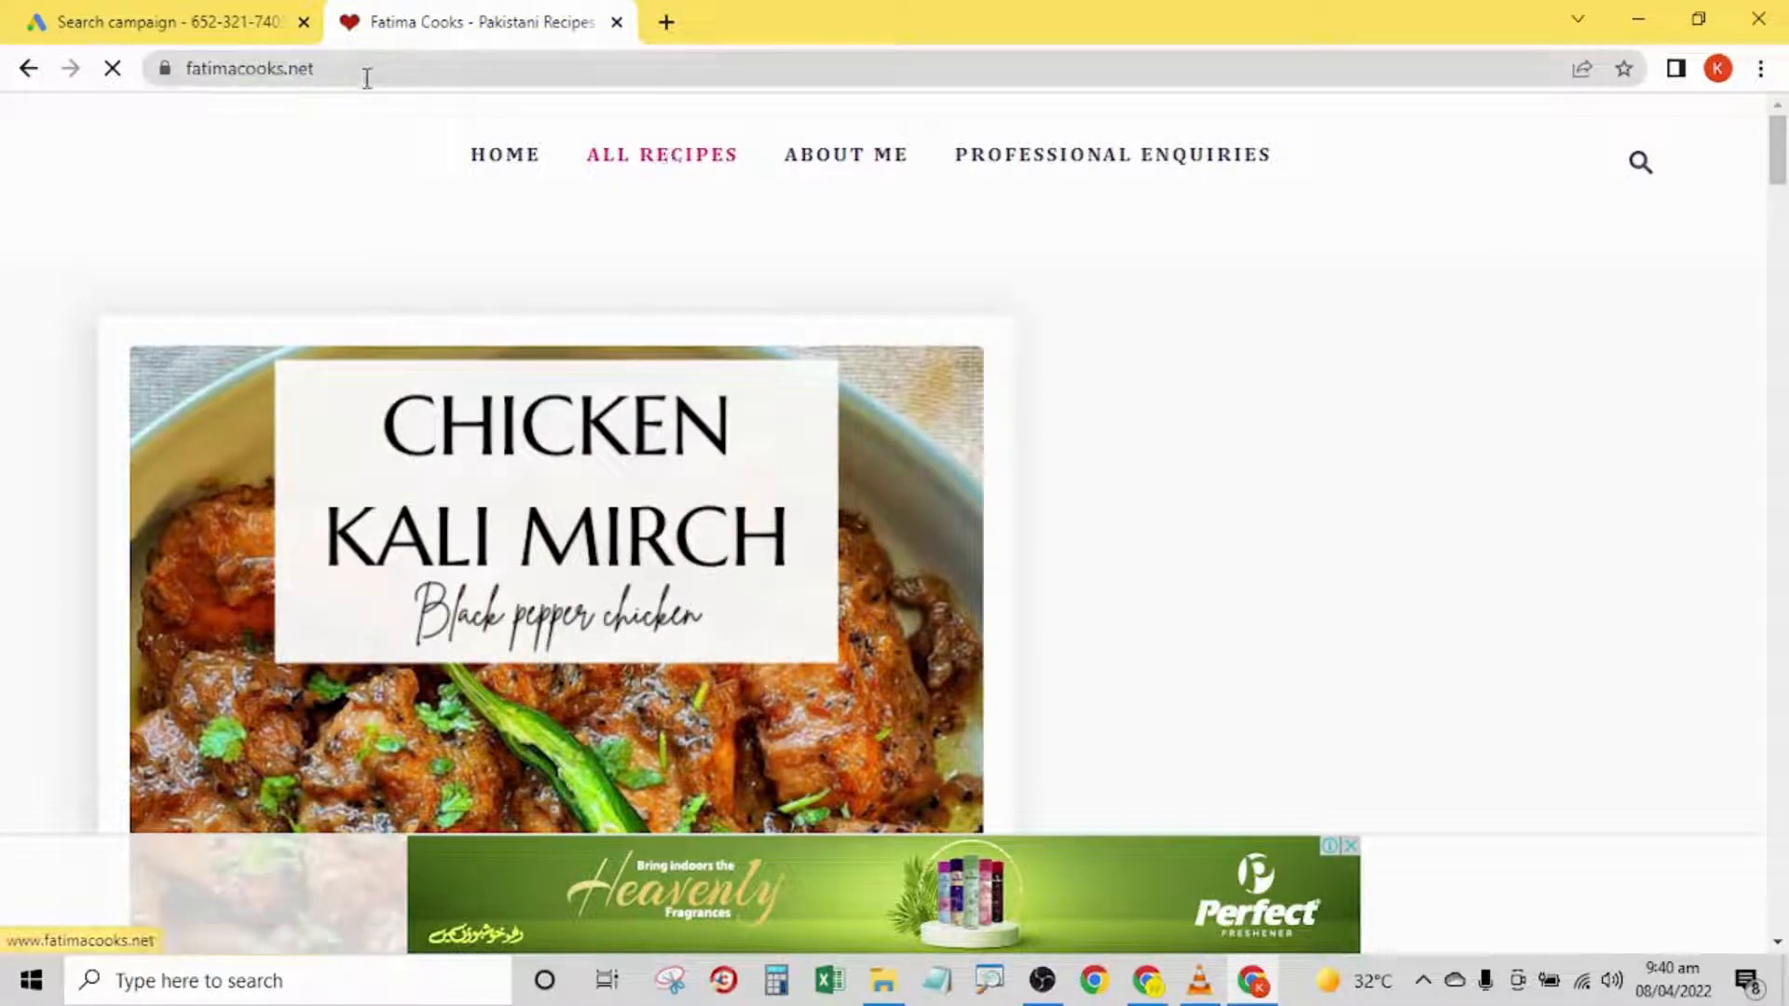
click(203, 11)
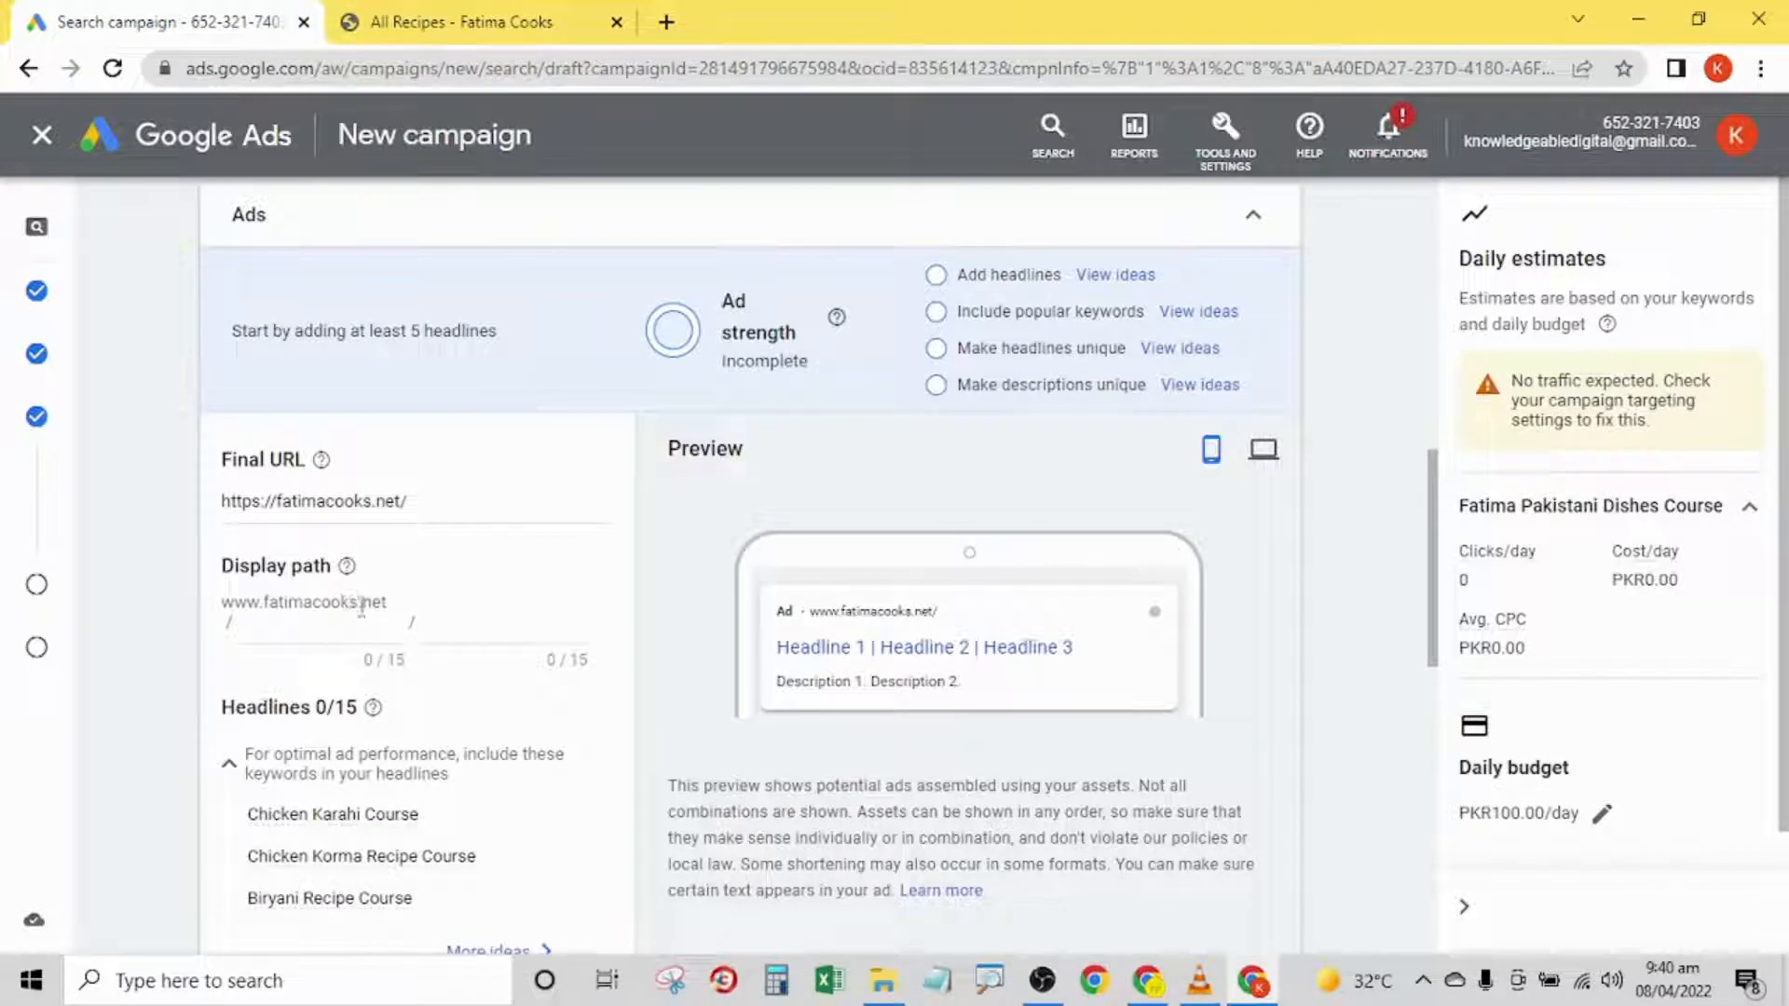
click(338, 633)
text(asdasd/ )
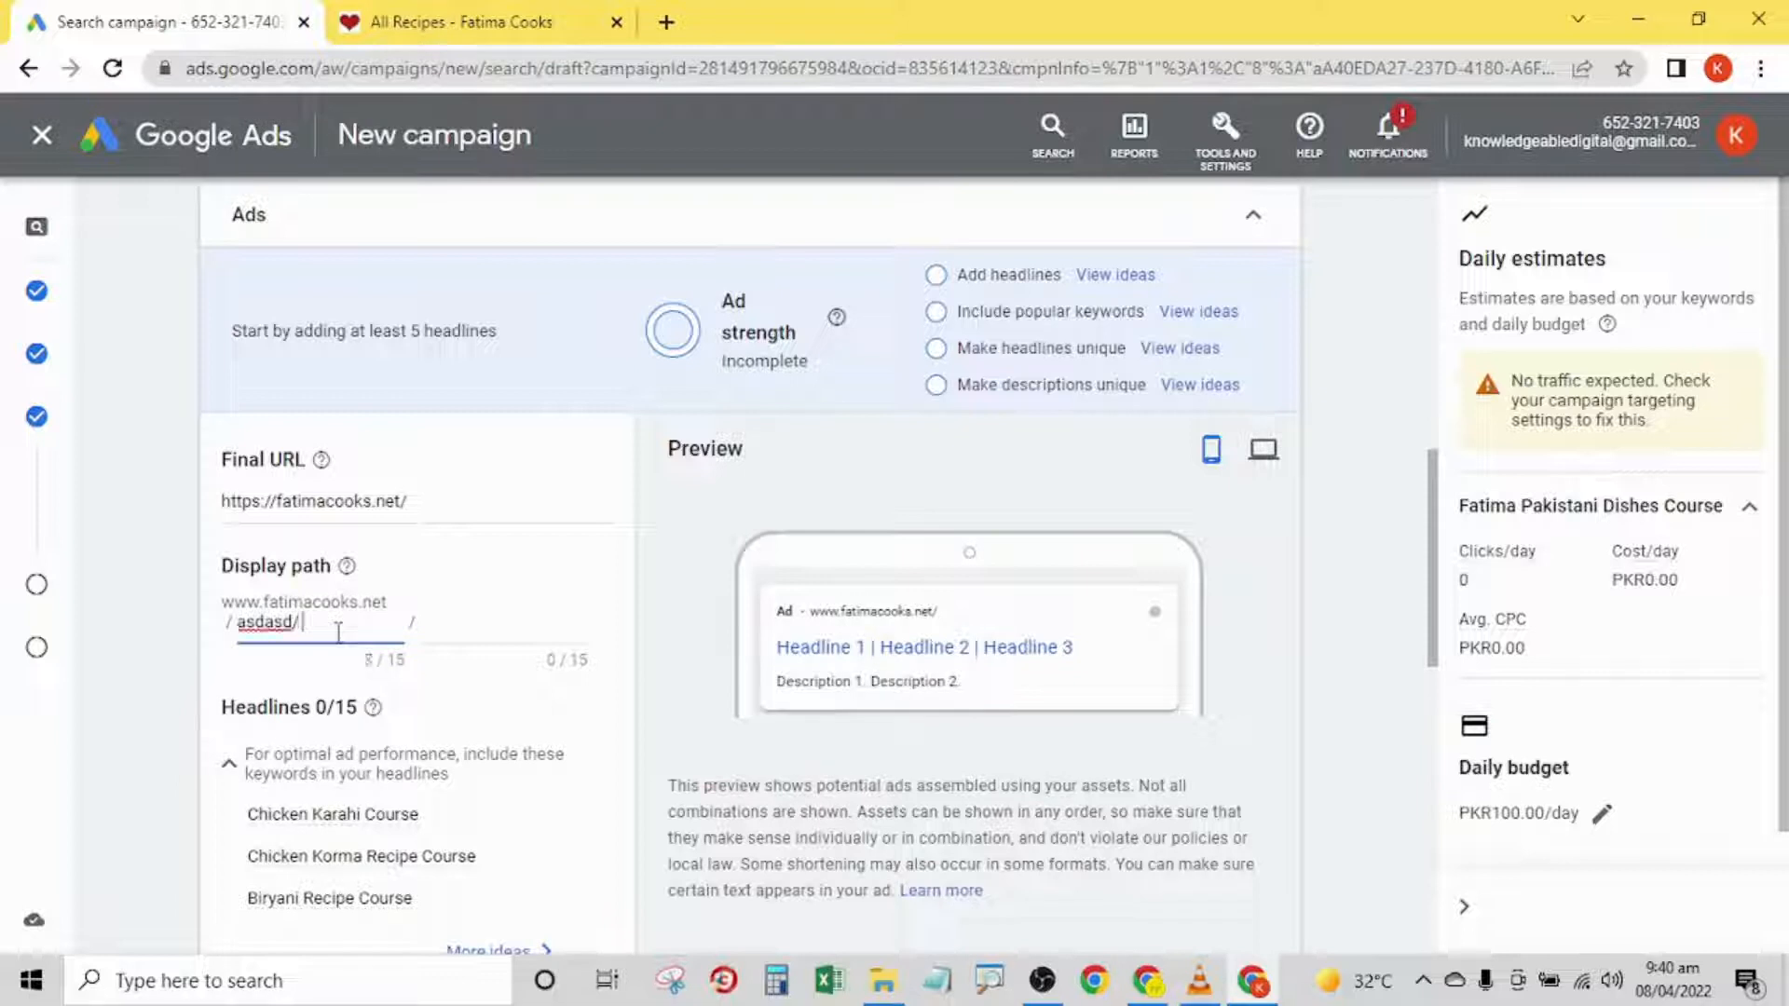
text(sd930)
click(181, 559)
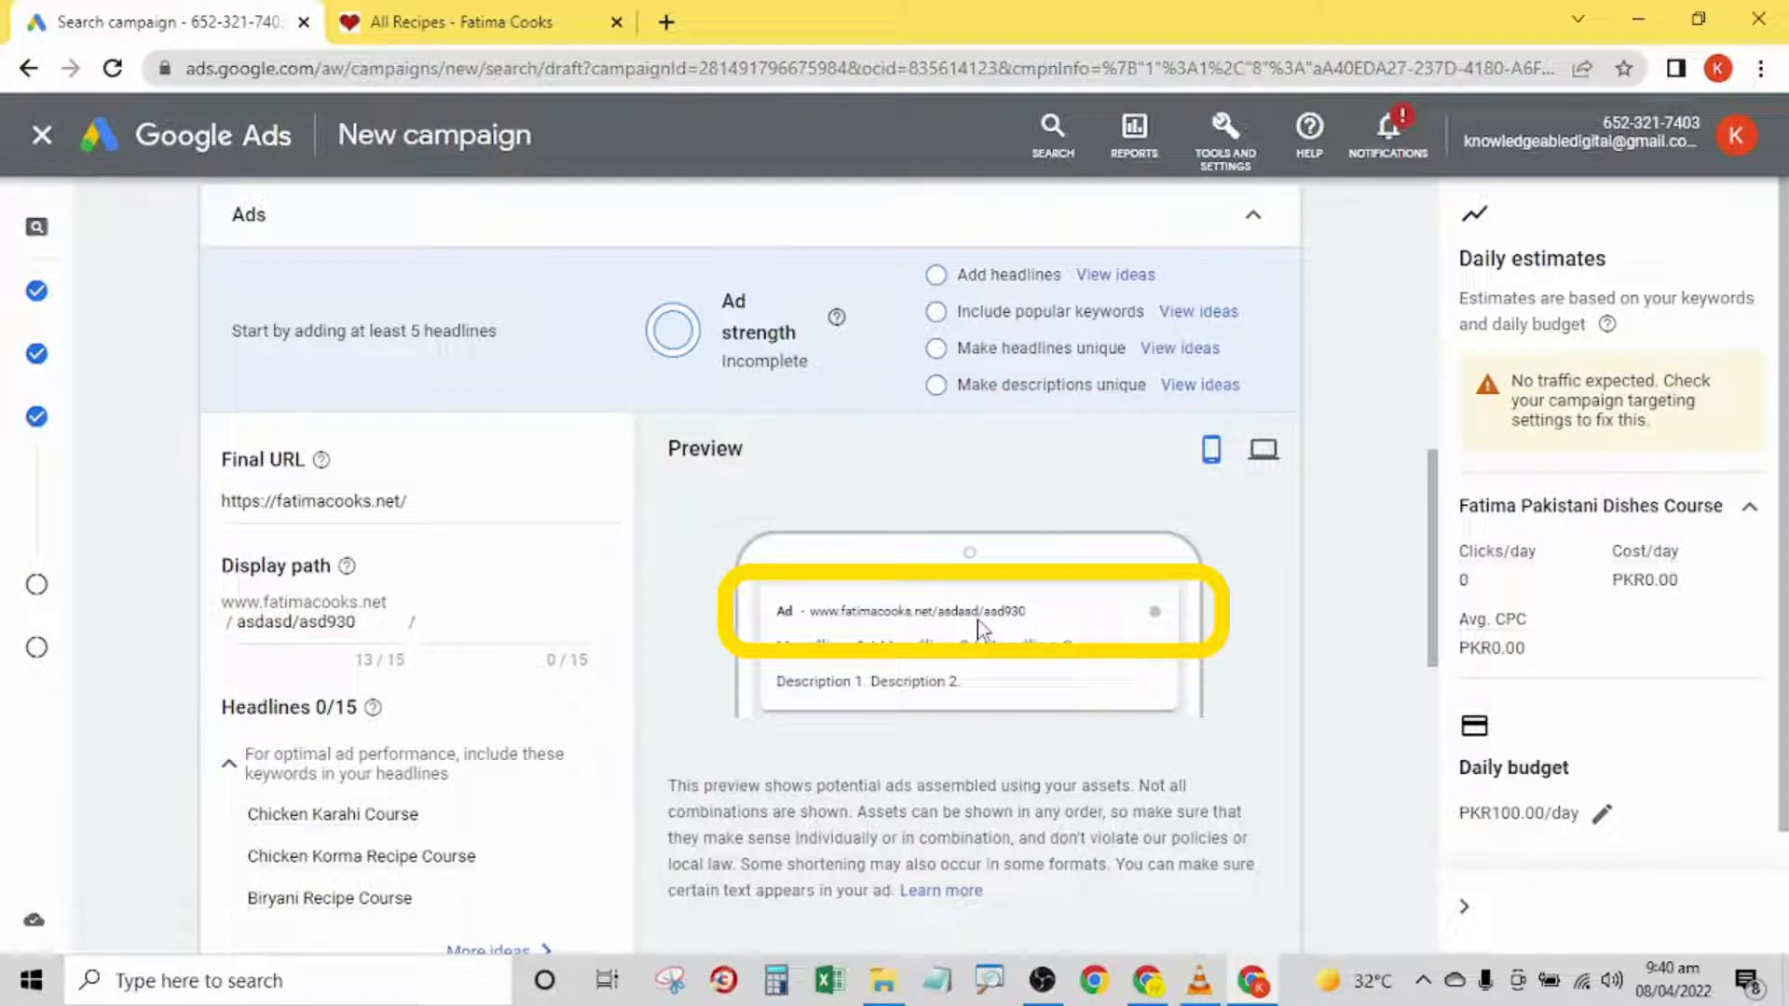
- Set the first part of the ad's display path to onlinecourses
triple_click(342, 628)
key(BackSpace)
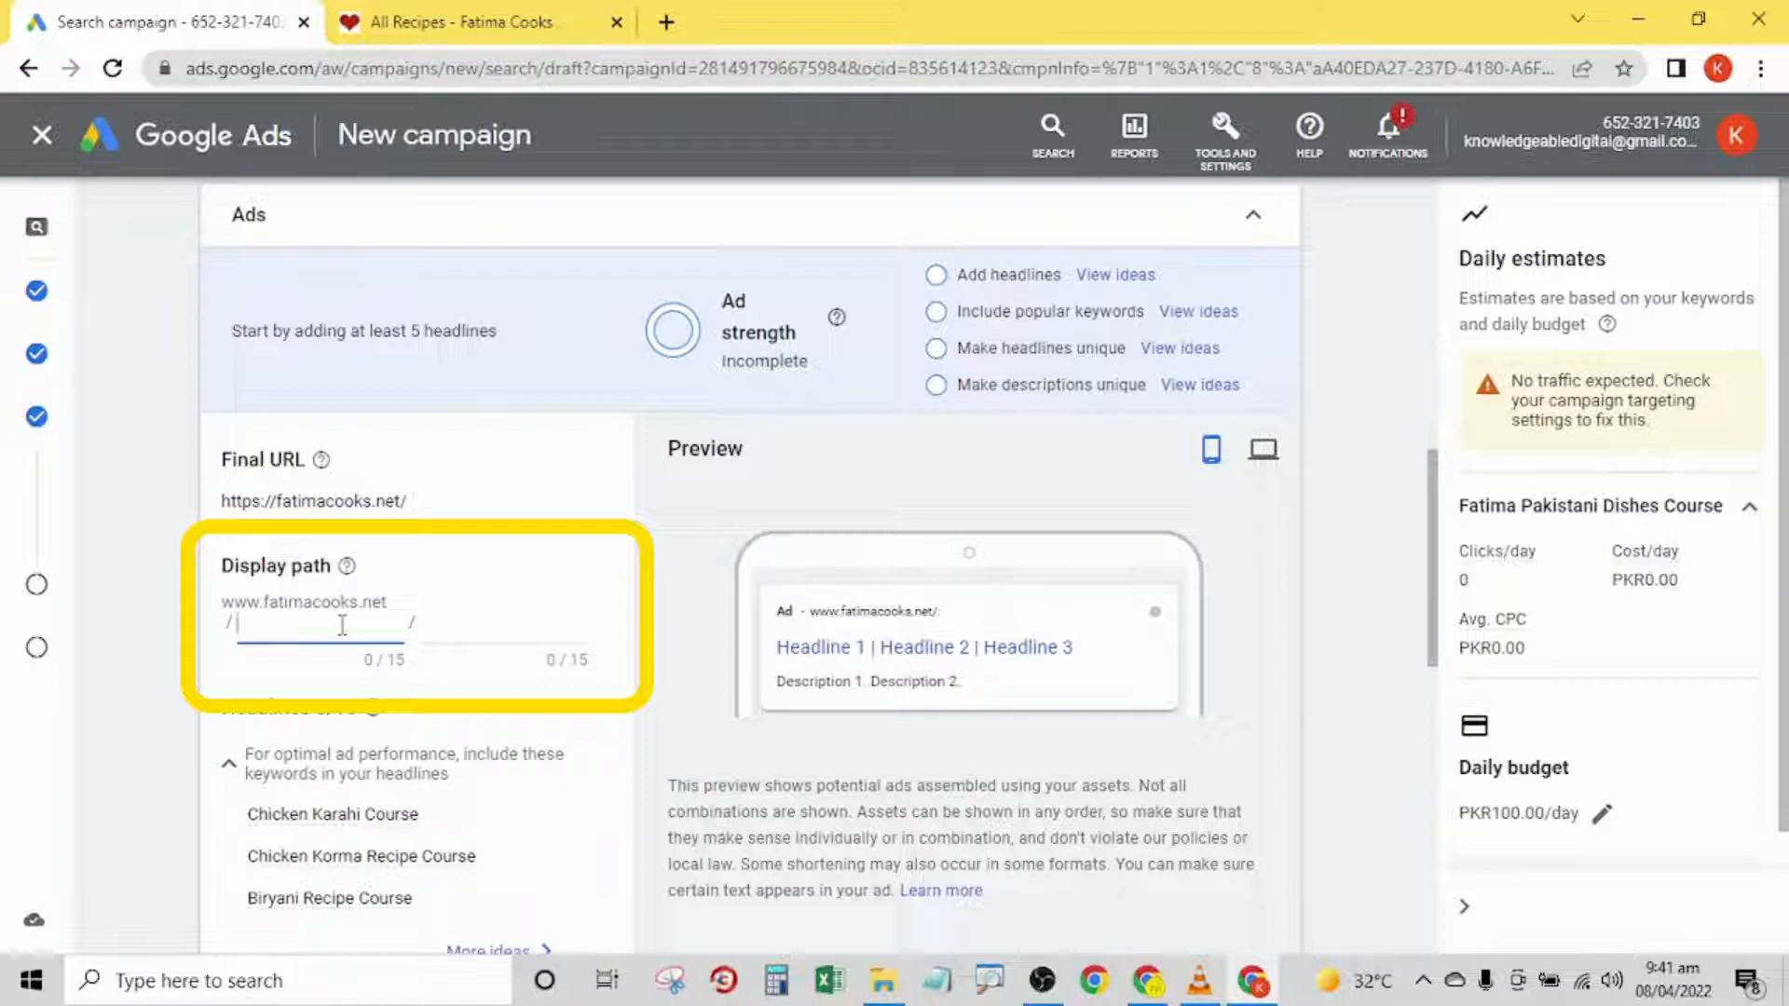
text(onlinecourses)
key(Tab)
- Enter ChickenRecipe as the second part of the ad's display path
text(Ch)
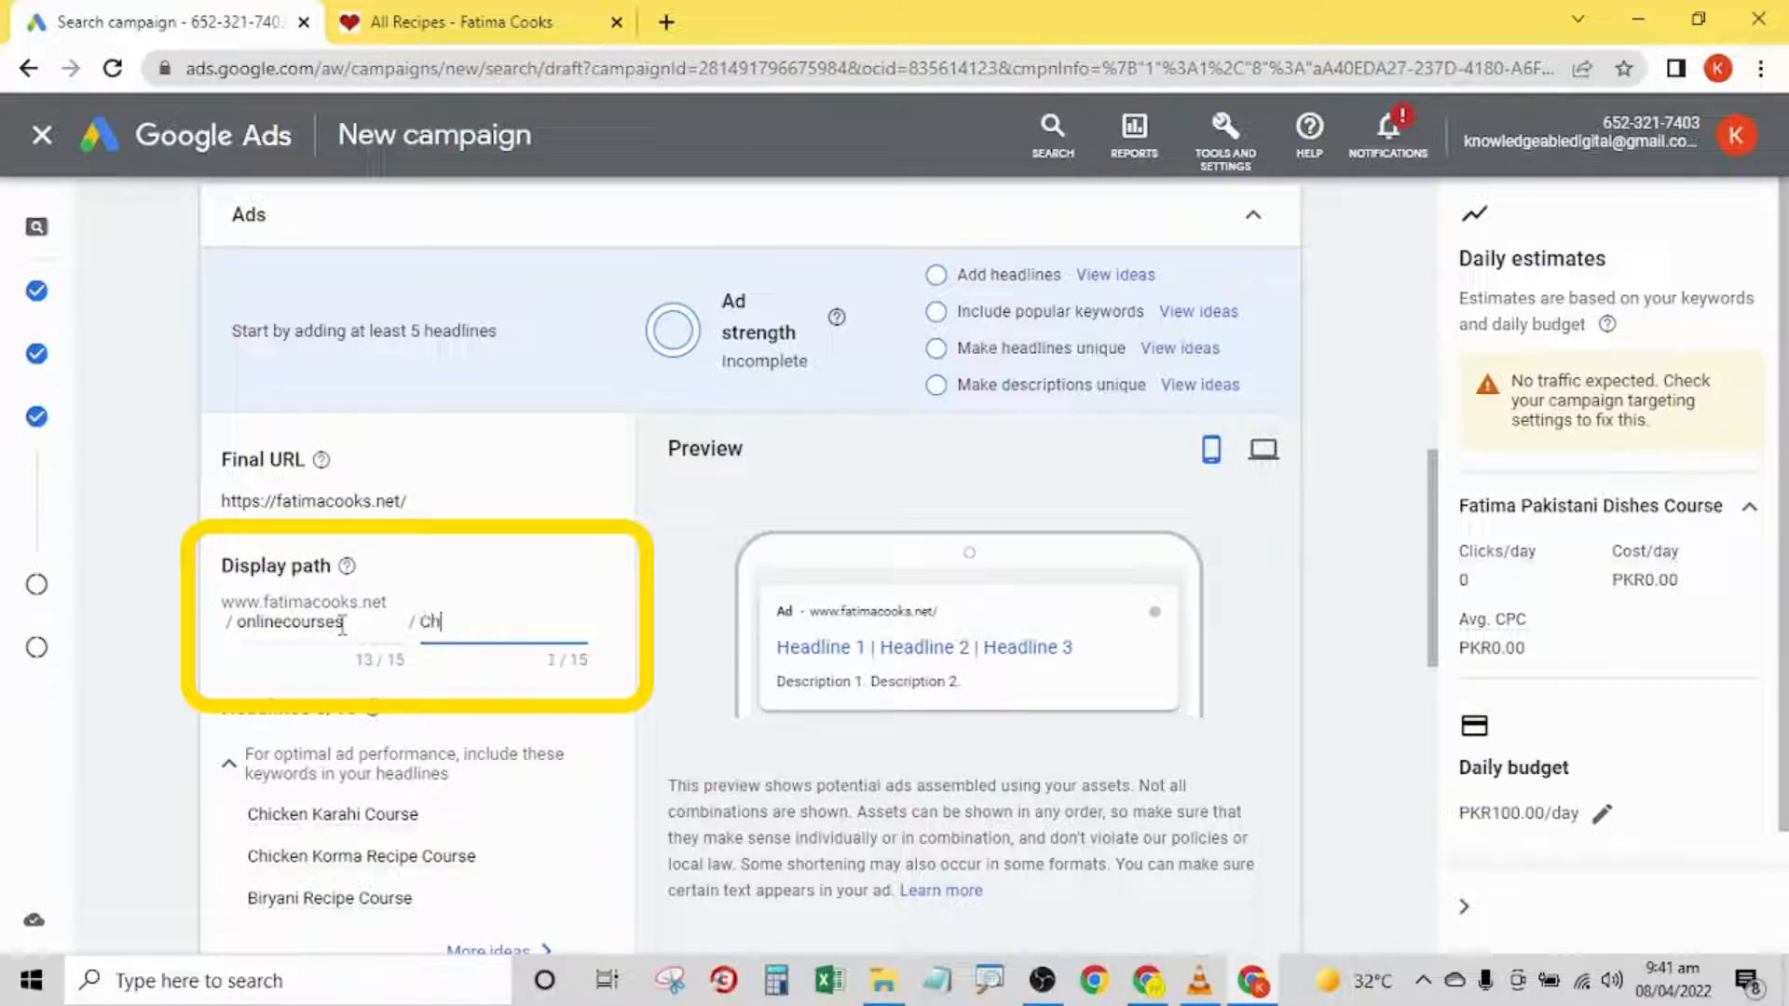
text(ickenecipe)
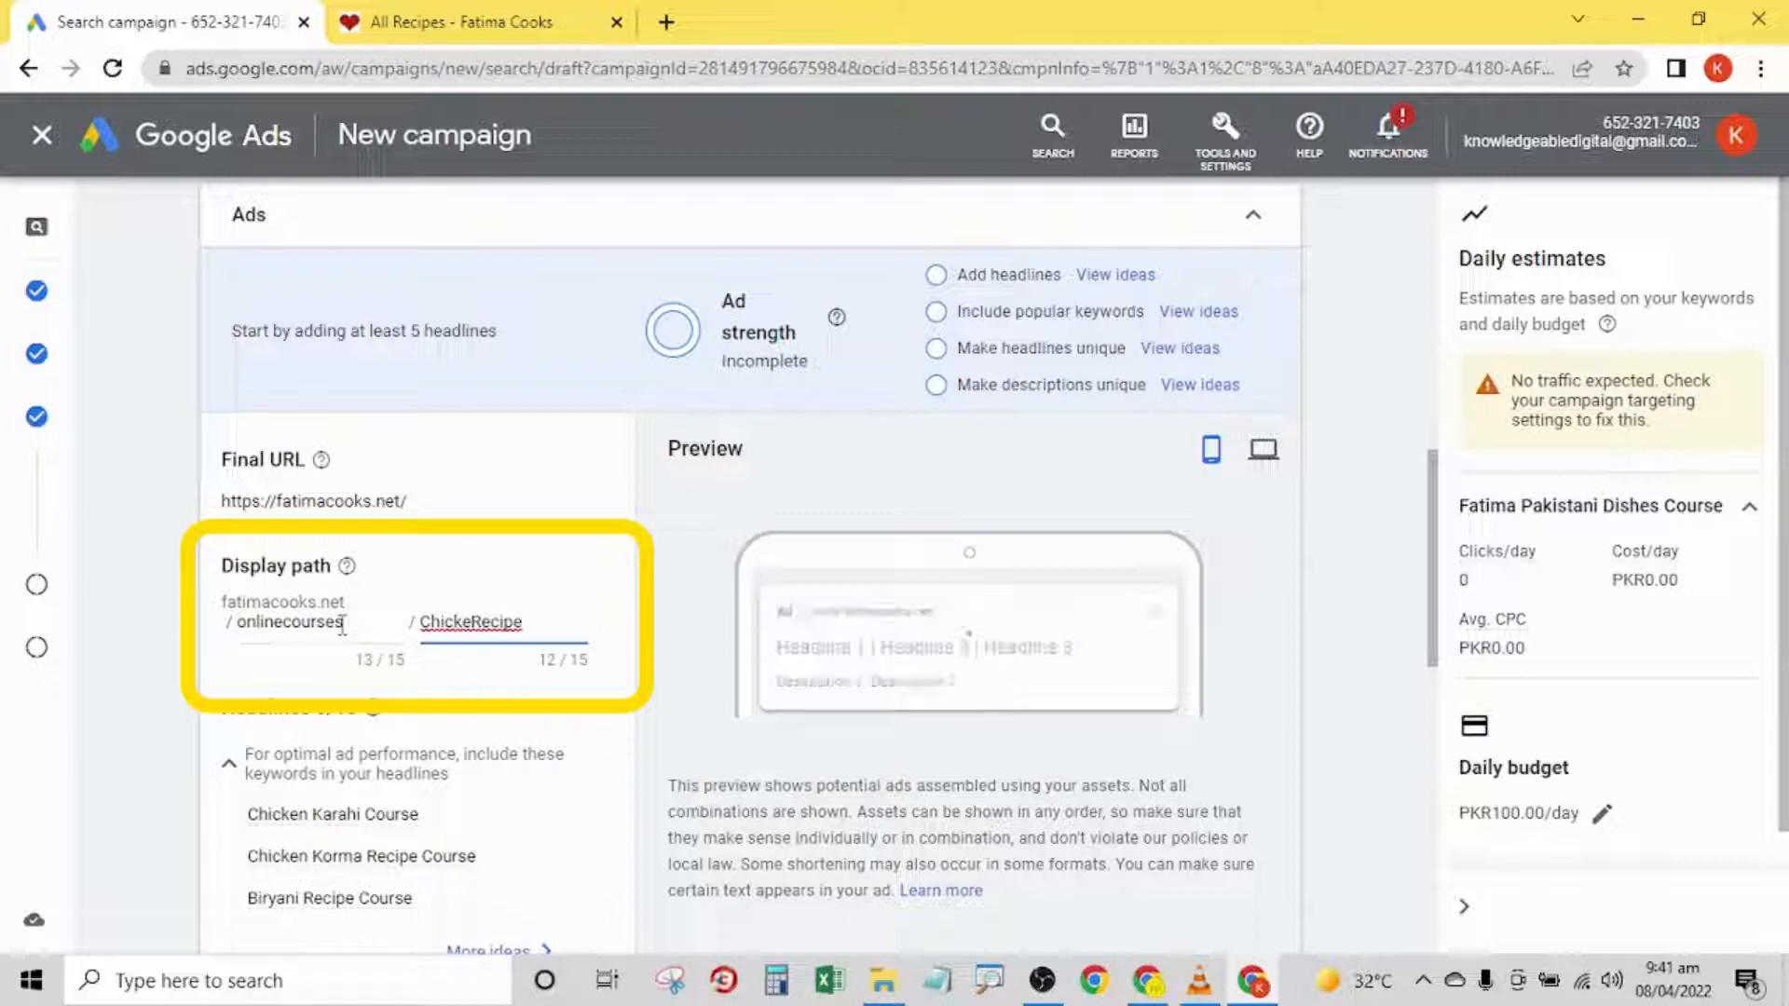
click(469, 625)
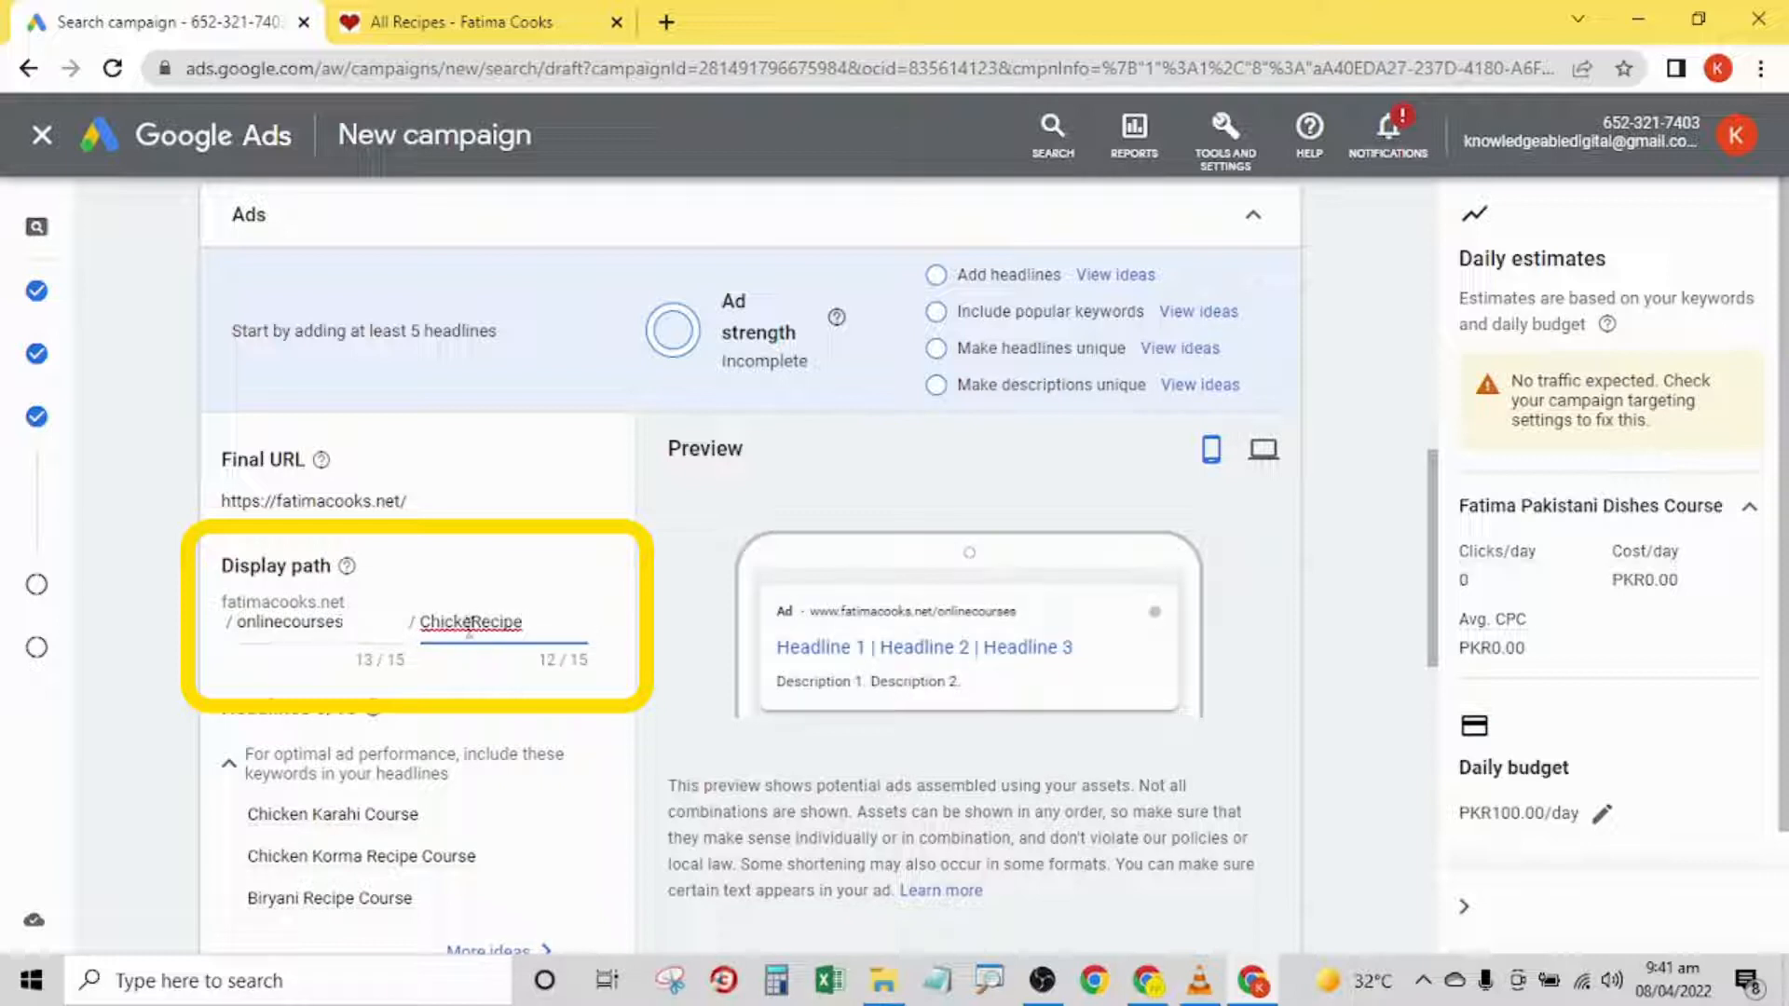
click(468, 634)
text(n)
click(170, 558)
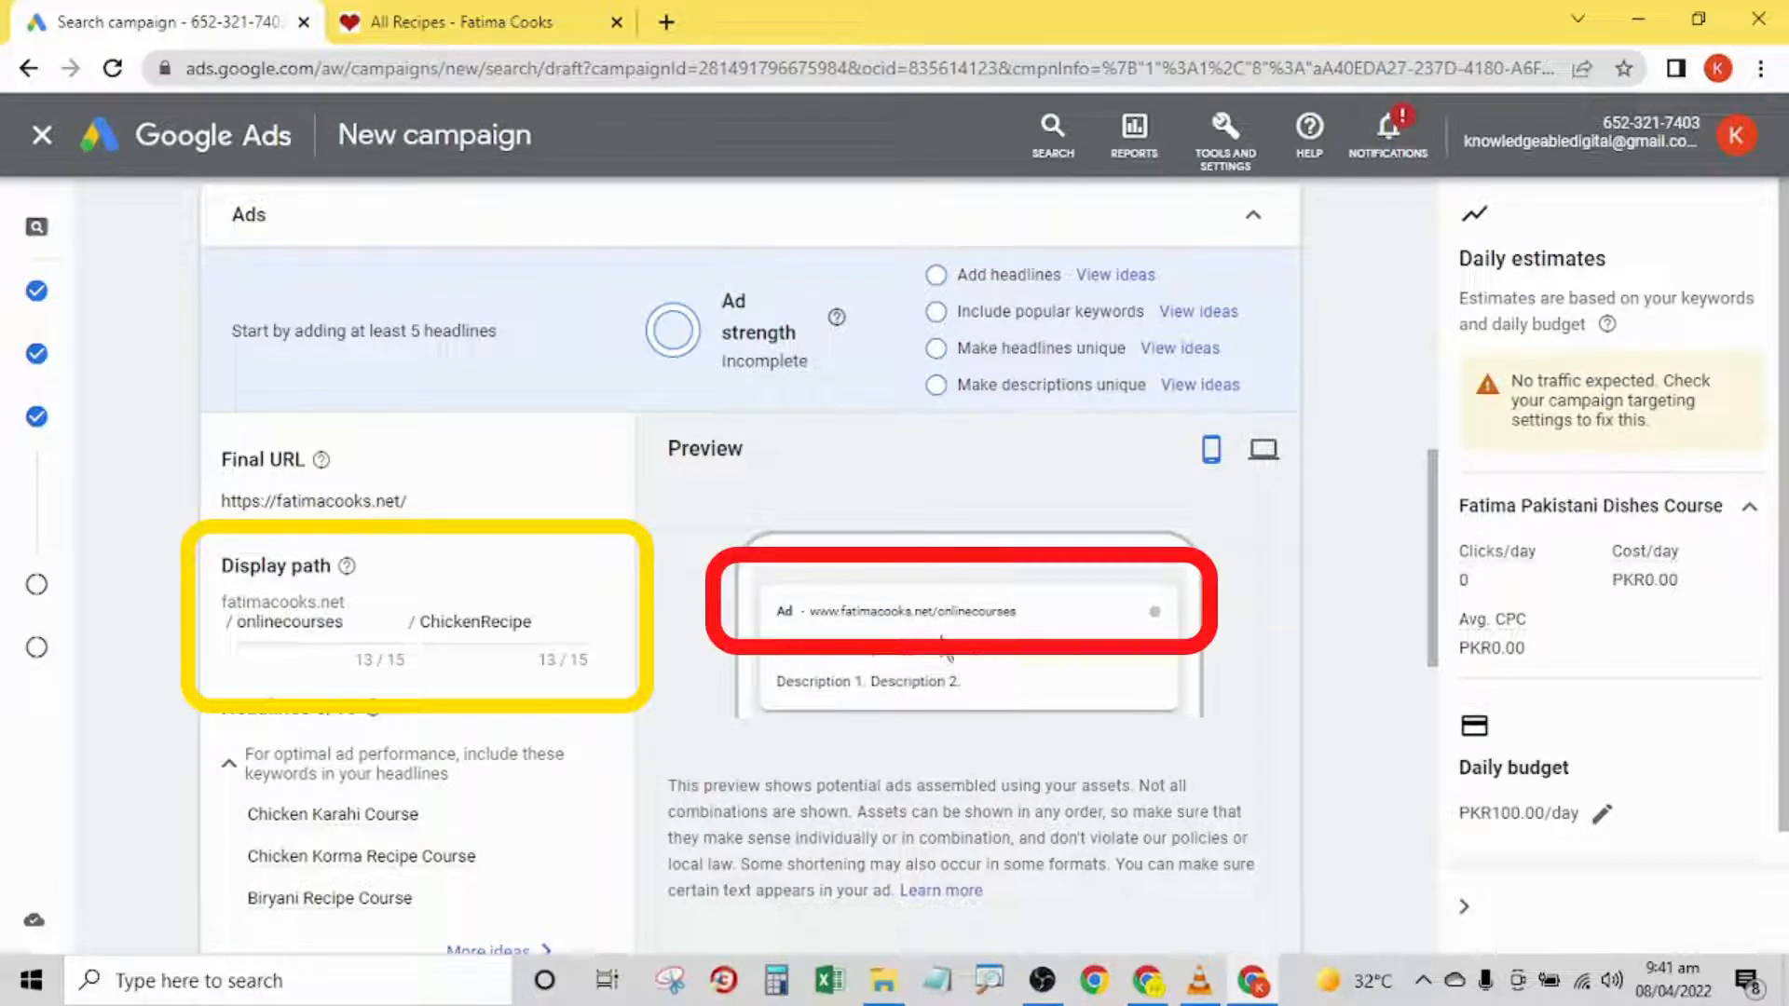
- Compare the ad's desktop and mobile previews and clear the second part of the display path
click(1261, 451)
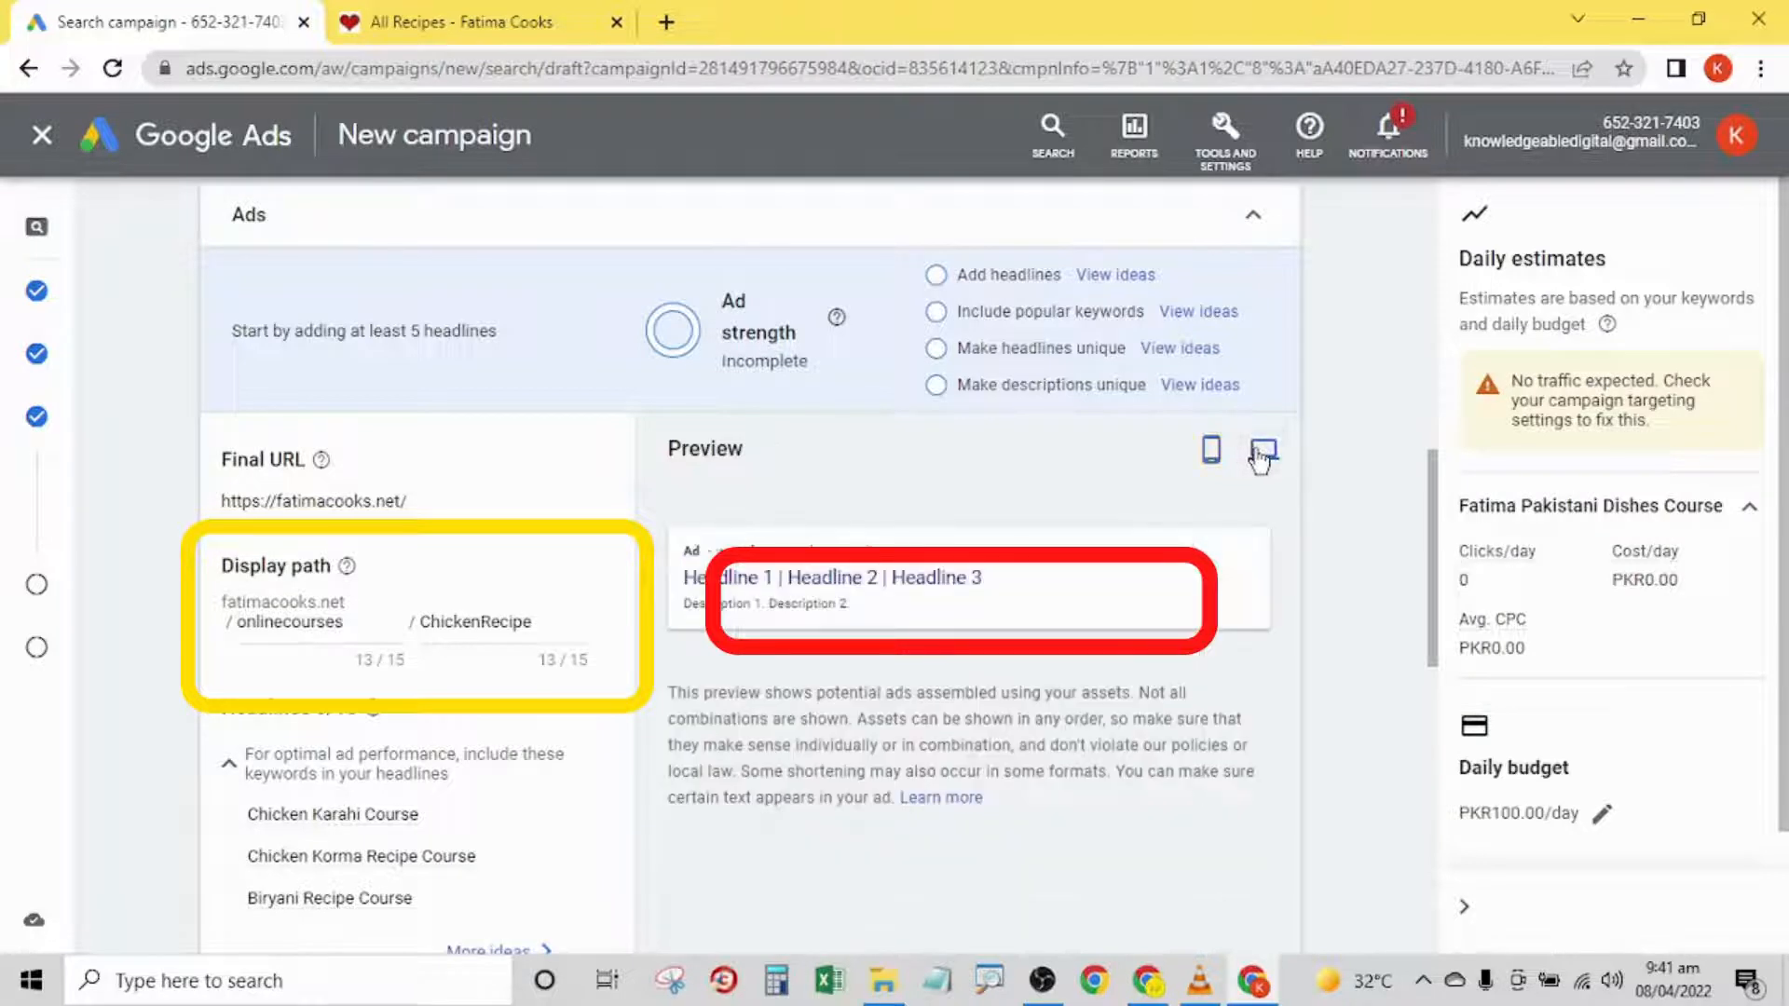
click(1216, 457)
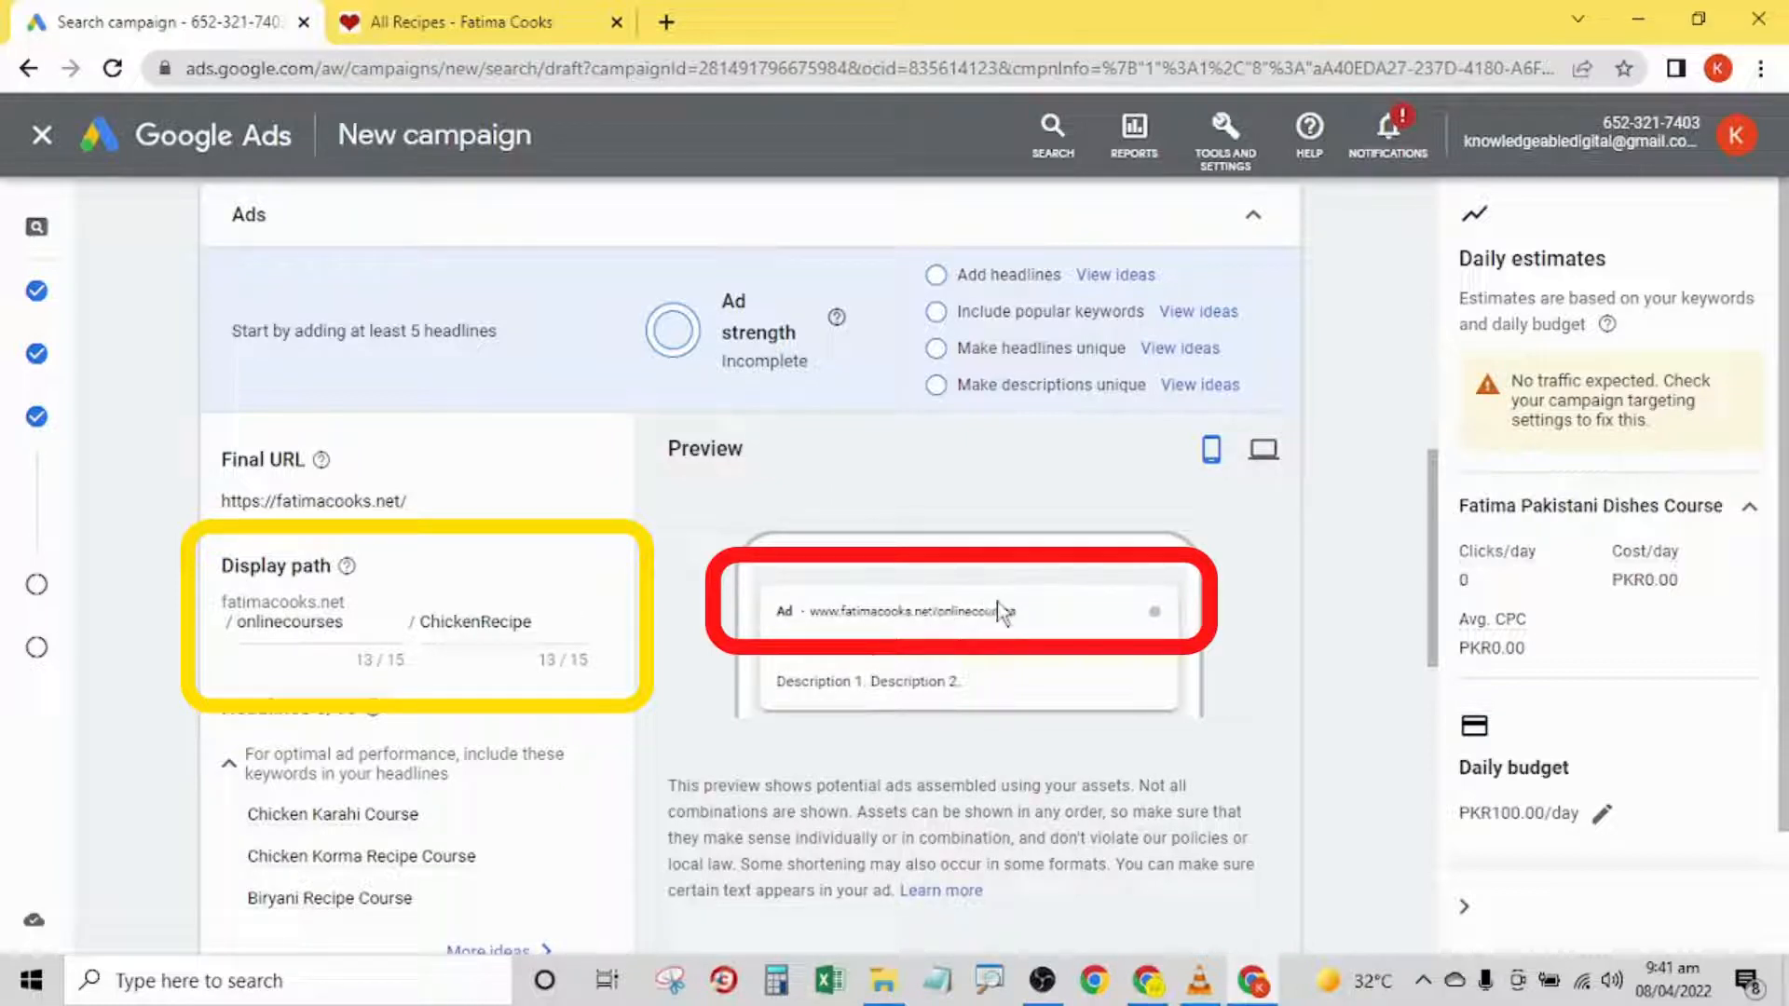
double_click(481, 623)
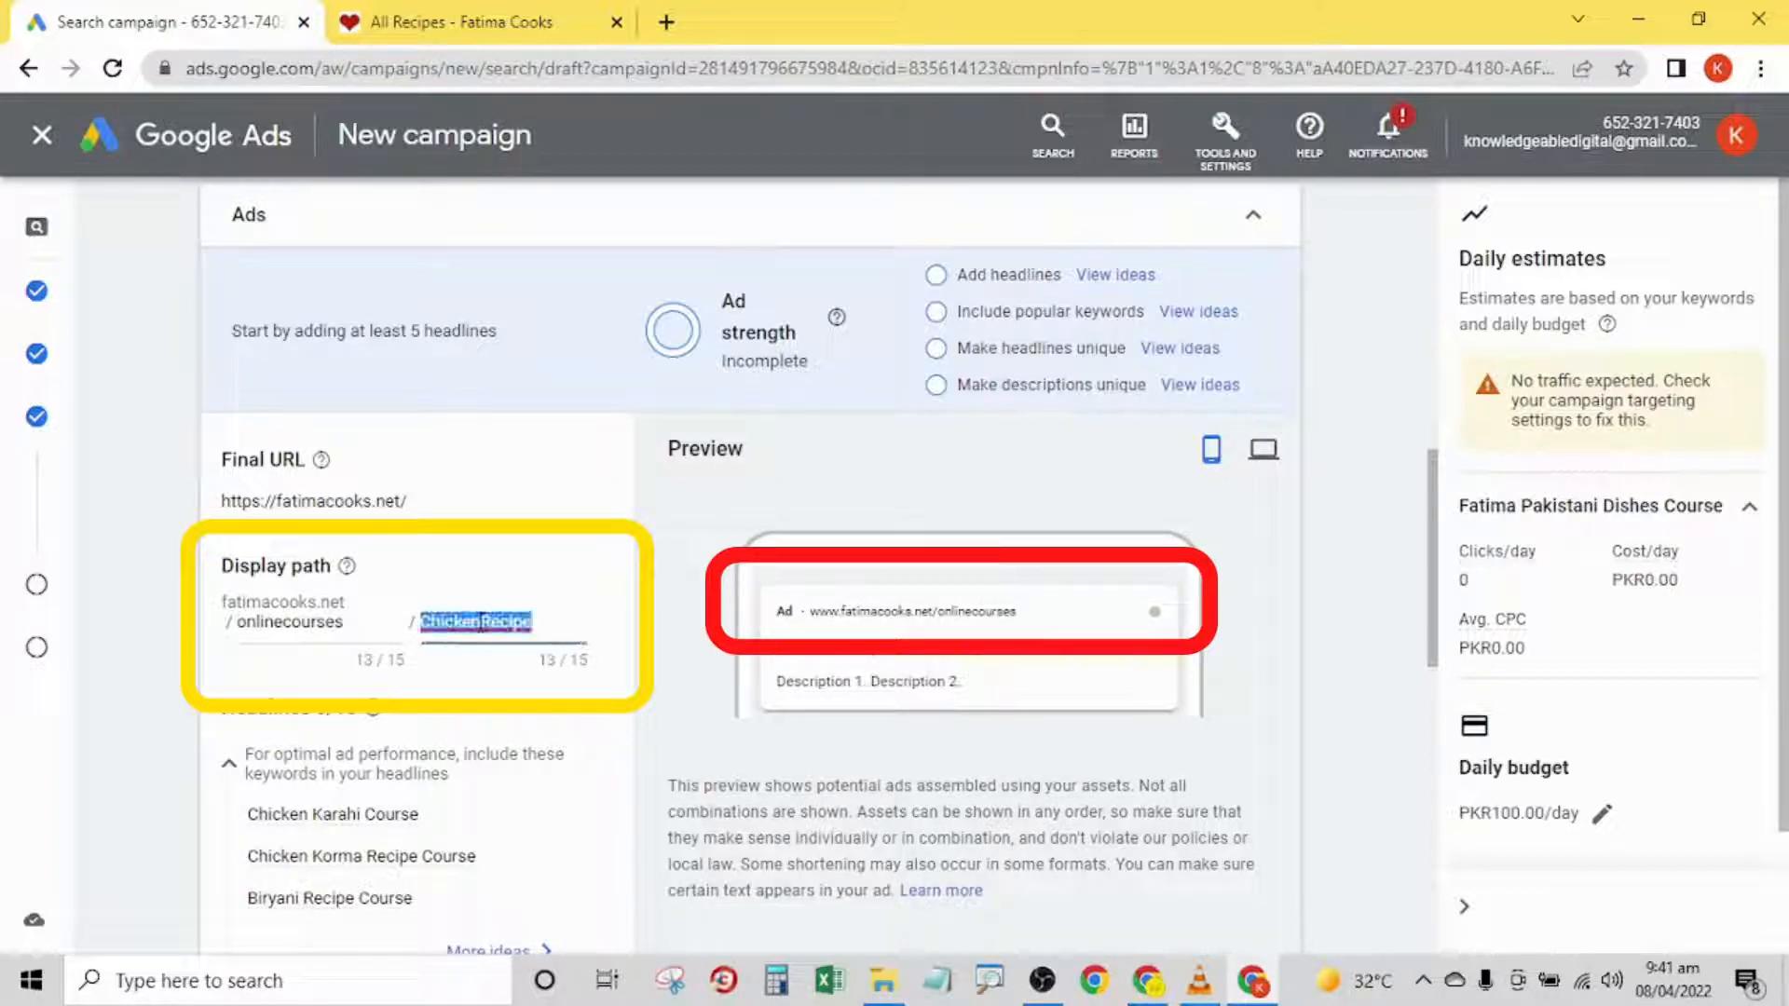
key(BackSpace)
click(773, 632)
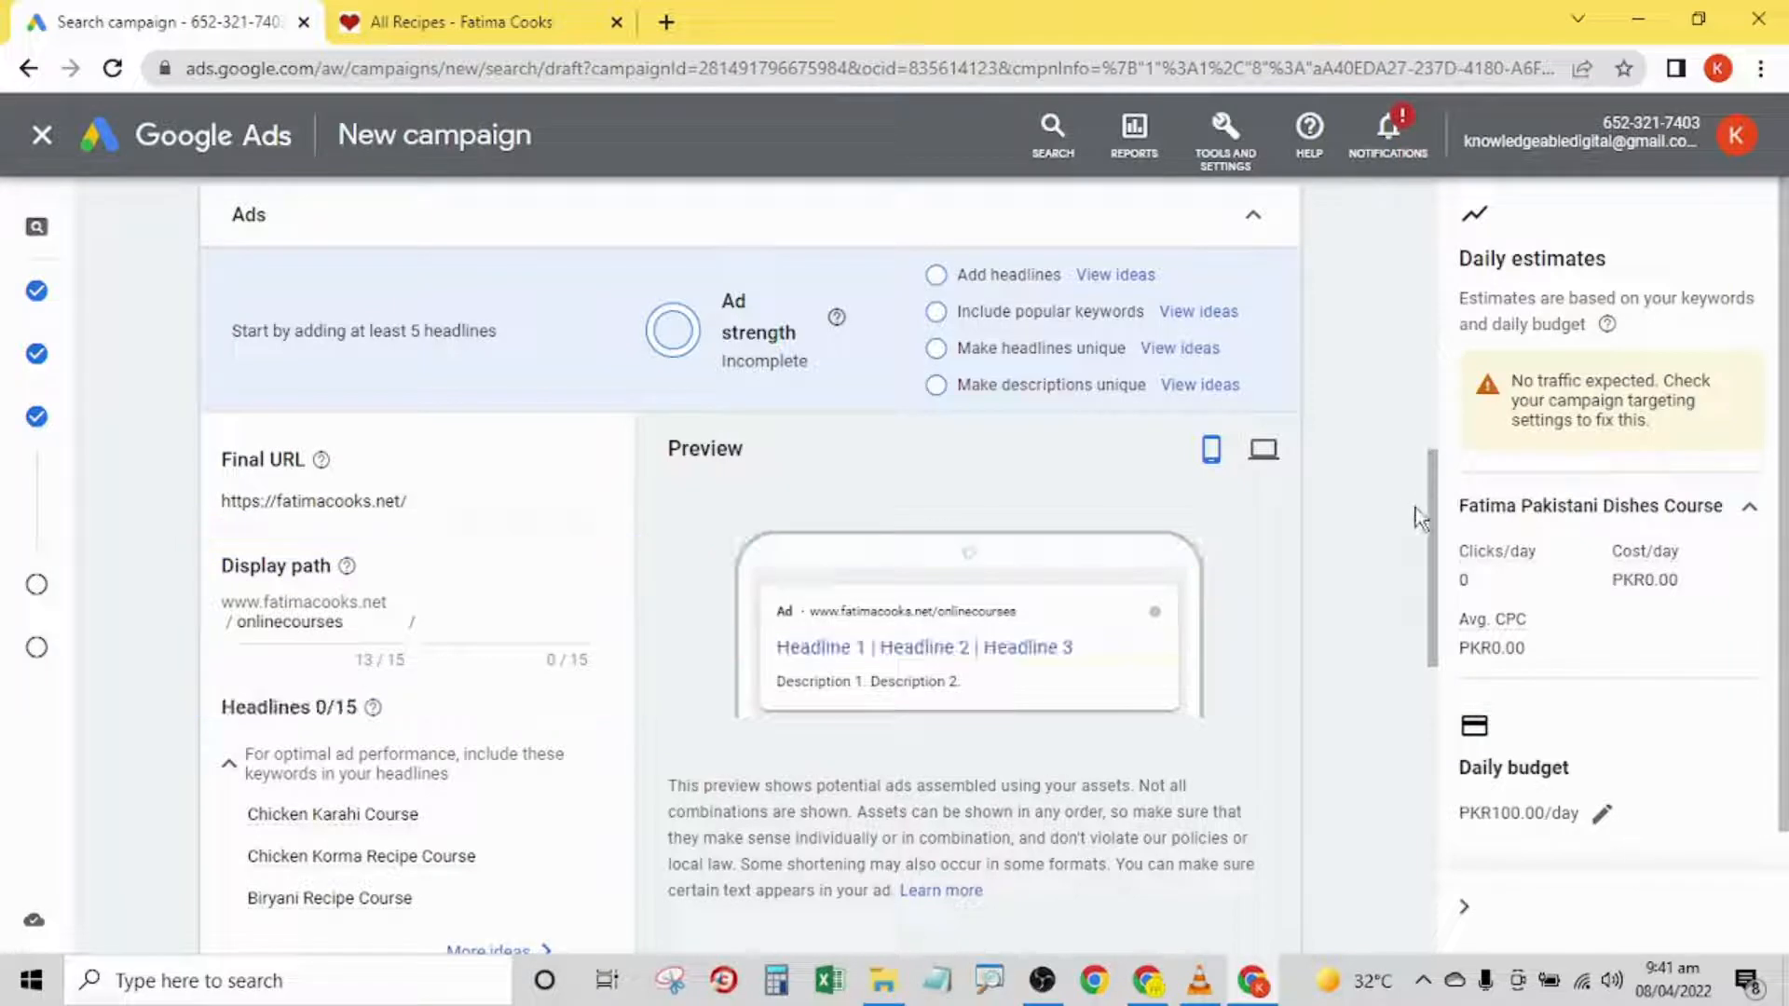
- Show more headline ideas and copy the keyword Pakistani Dishes Course into the ad's first headline
drag(1435, 521, 1440, 572)
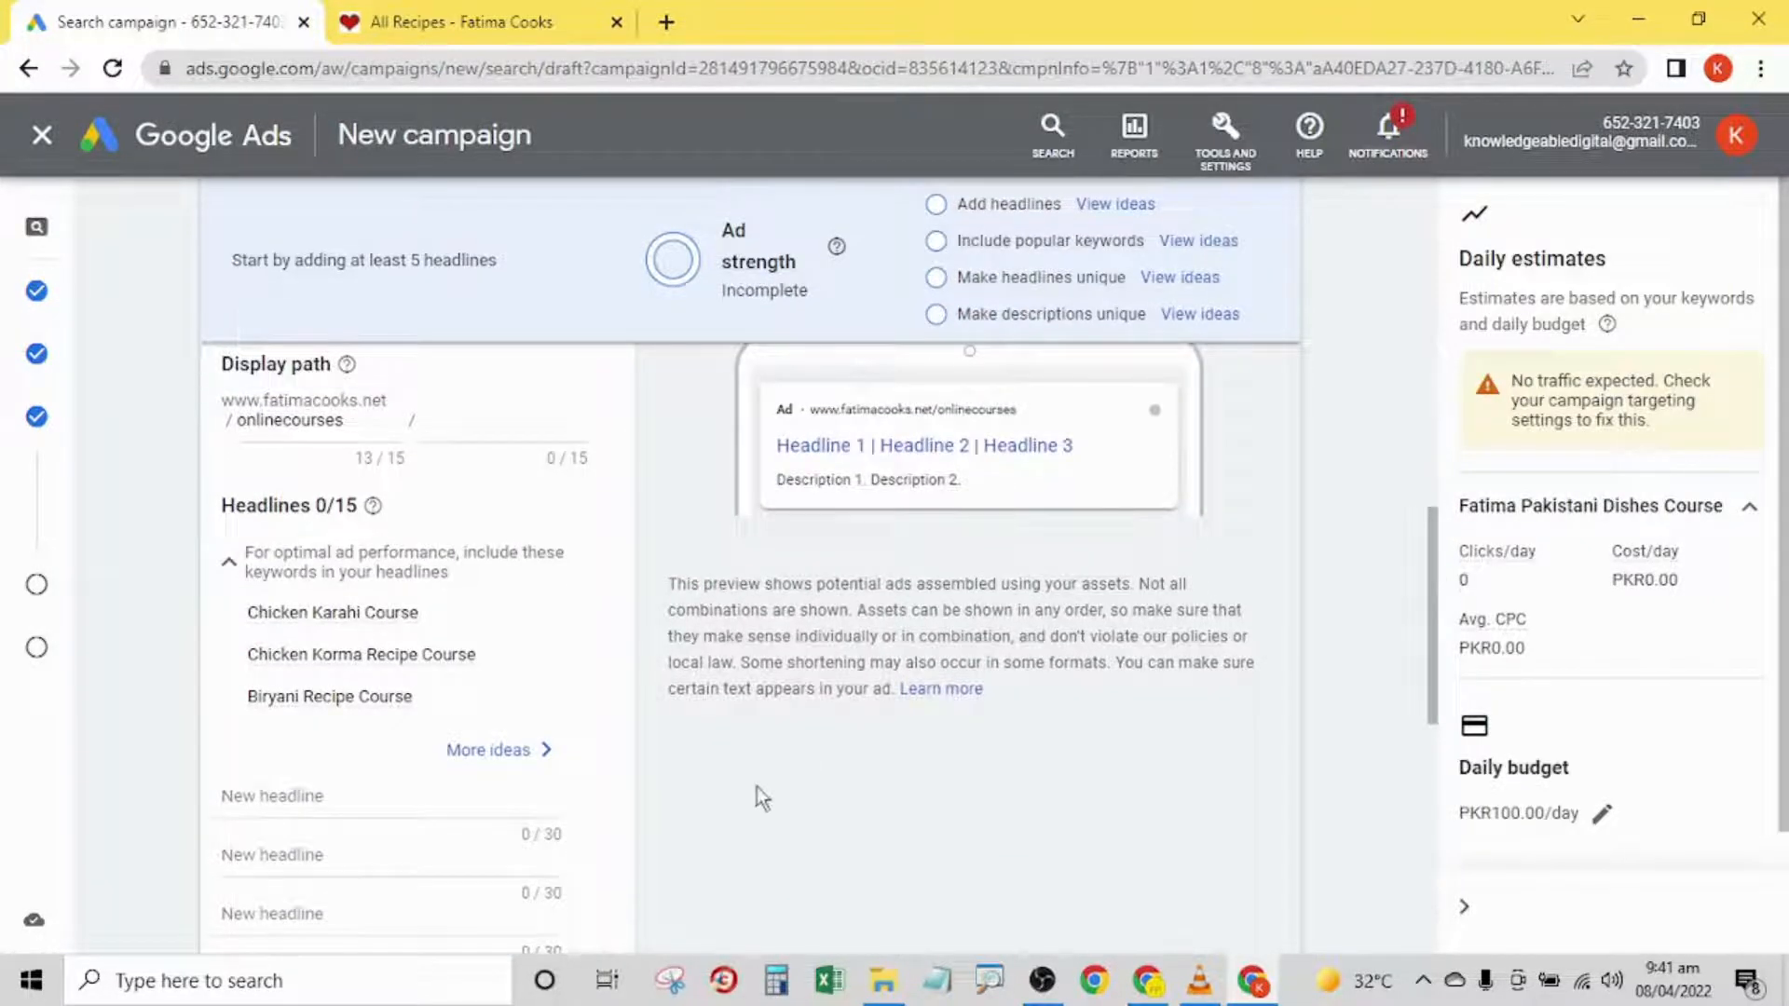
click(504, 750)
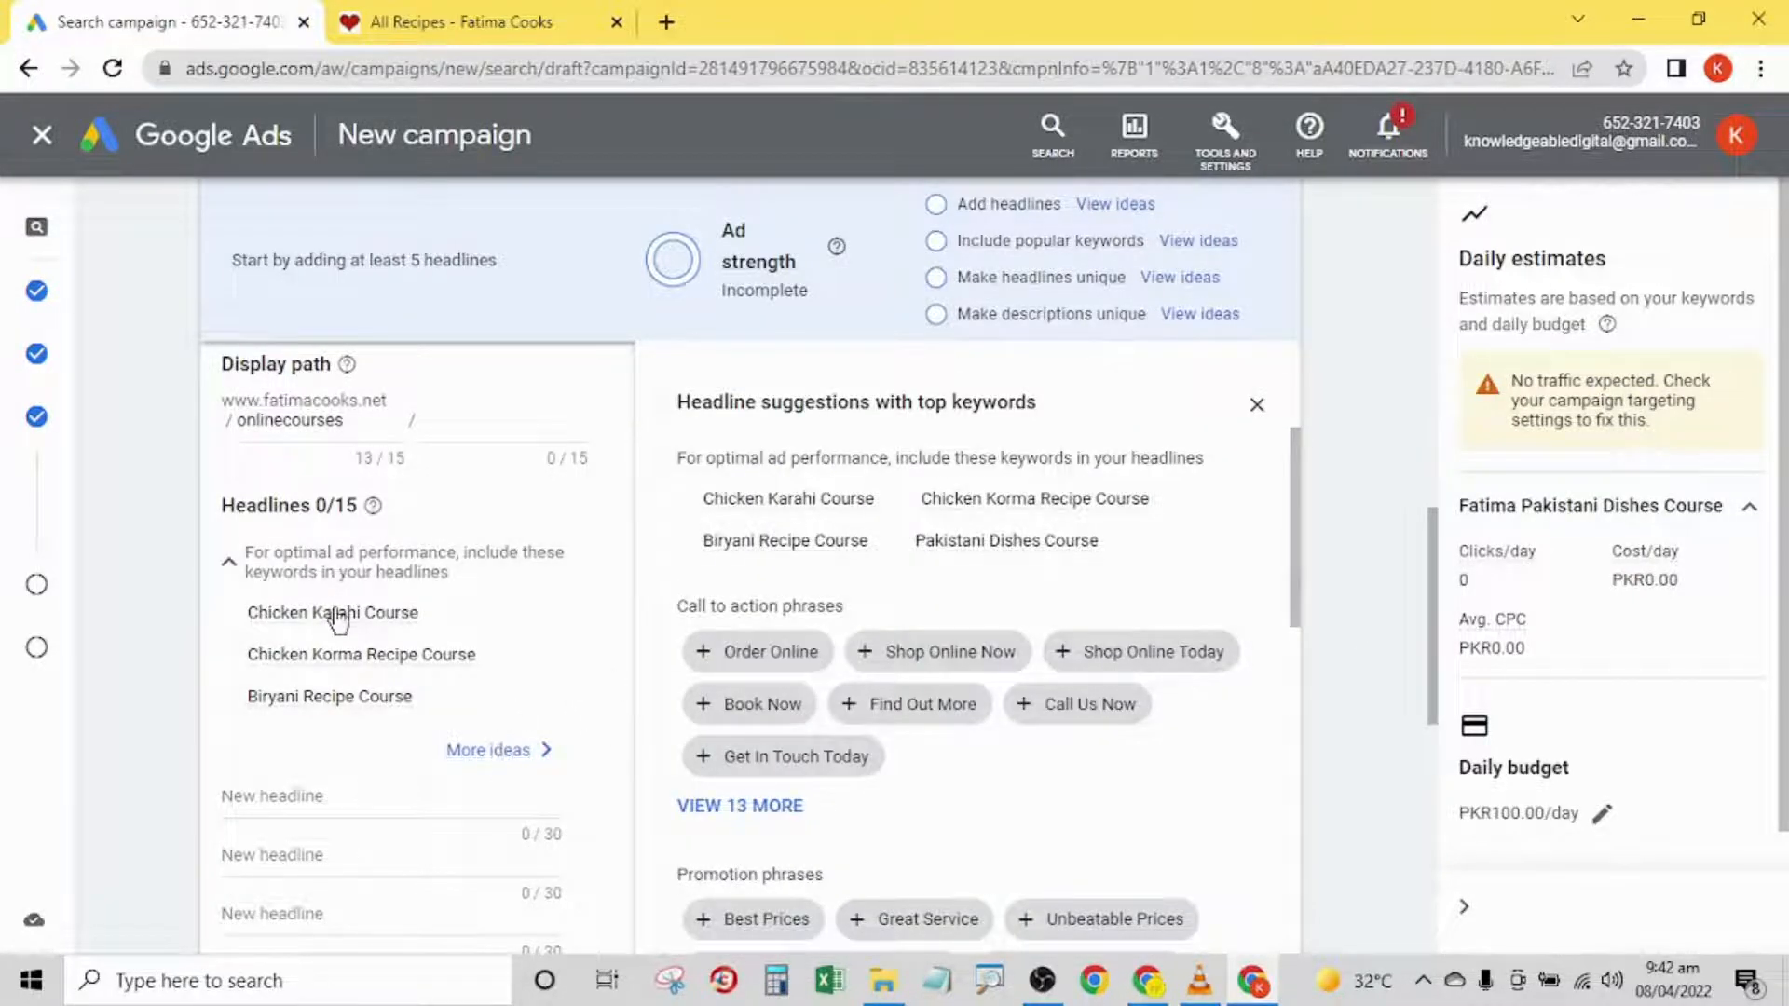
drag(1440, 612, 1494, 399)
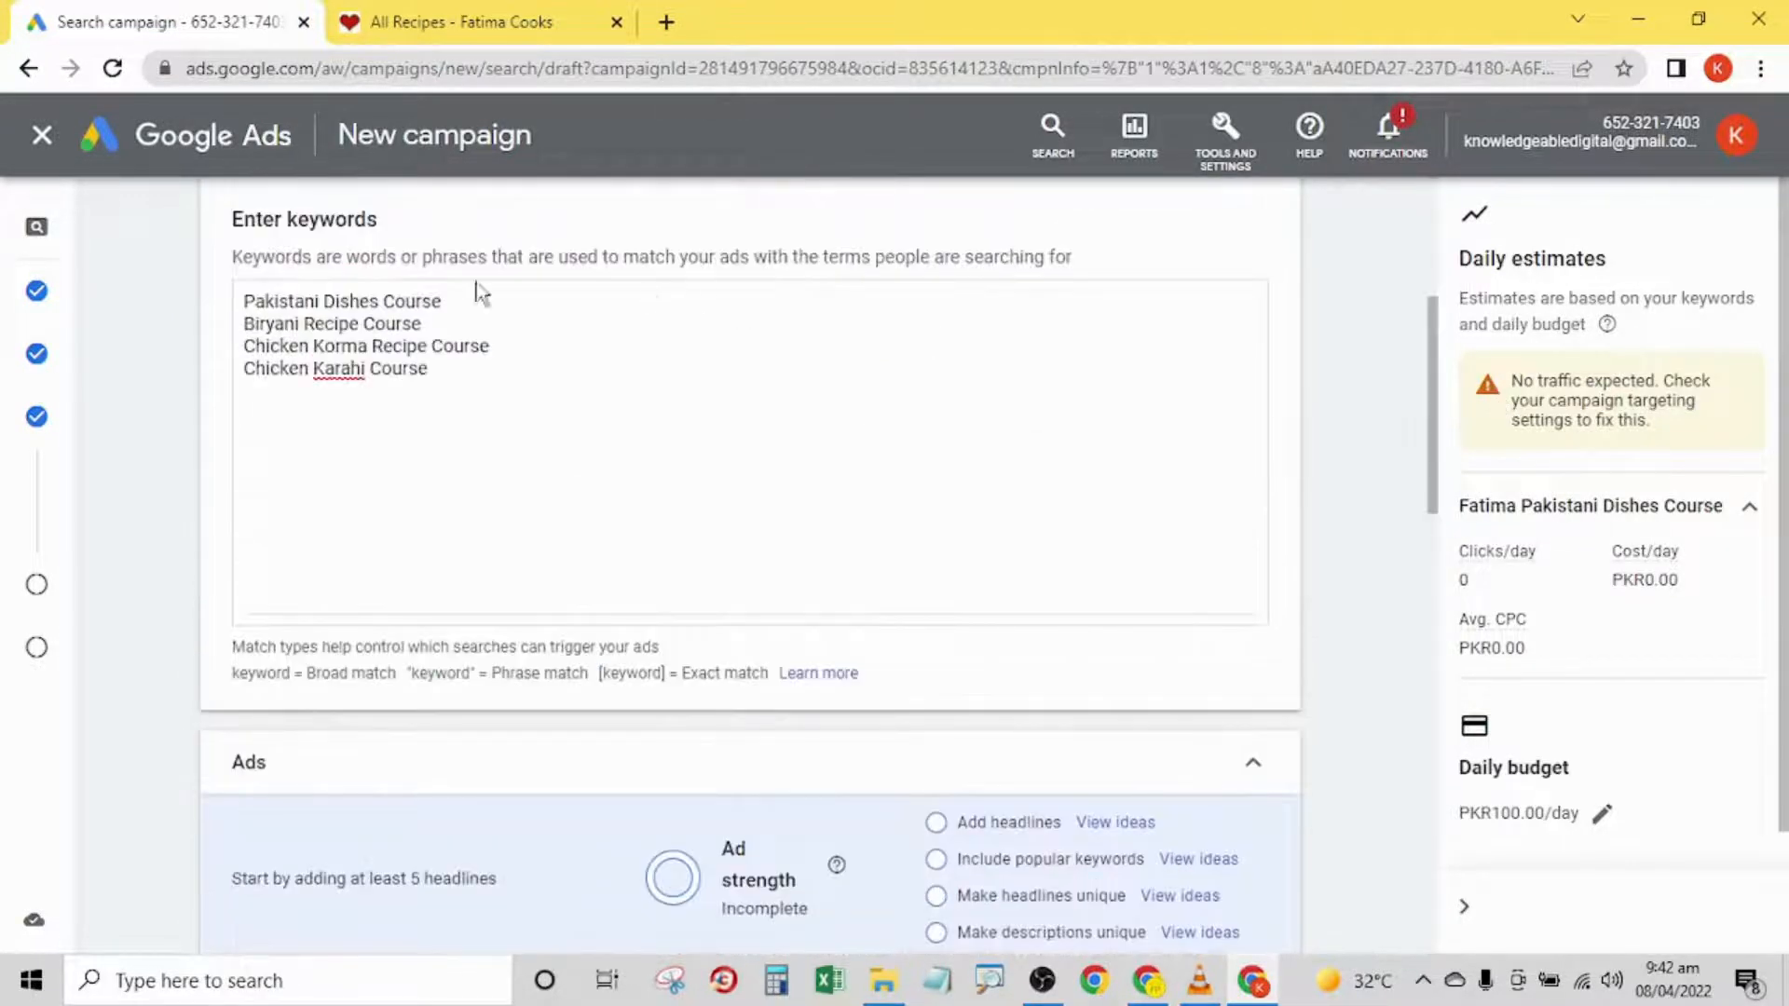
triple_click(354, 305)
triple_click(352, 305)
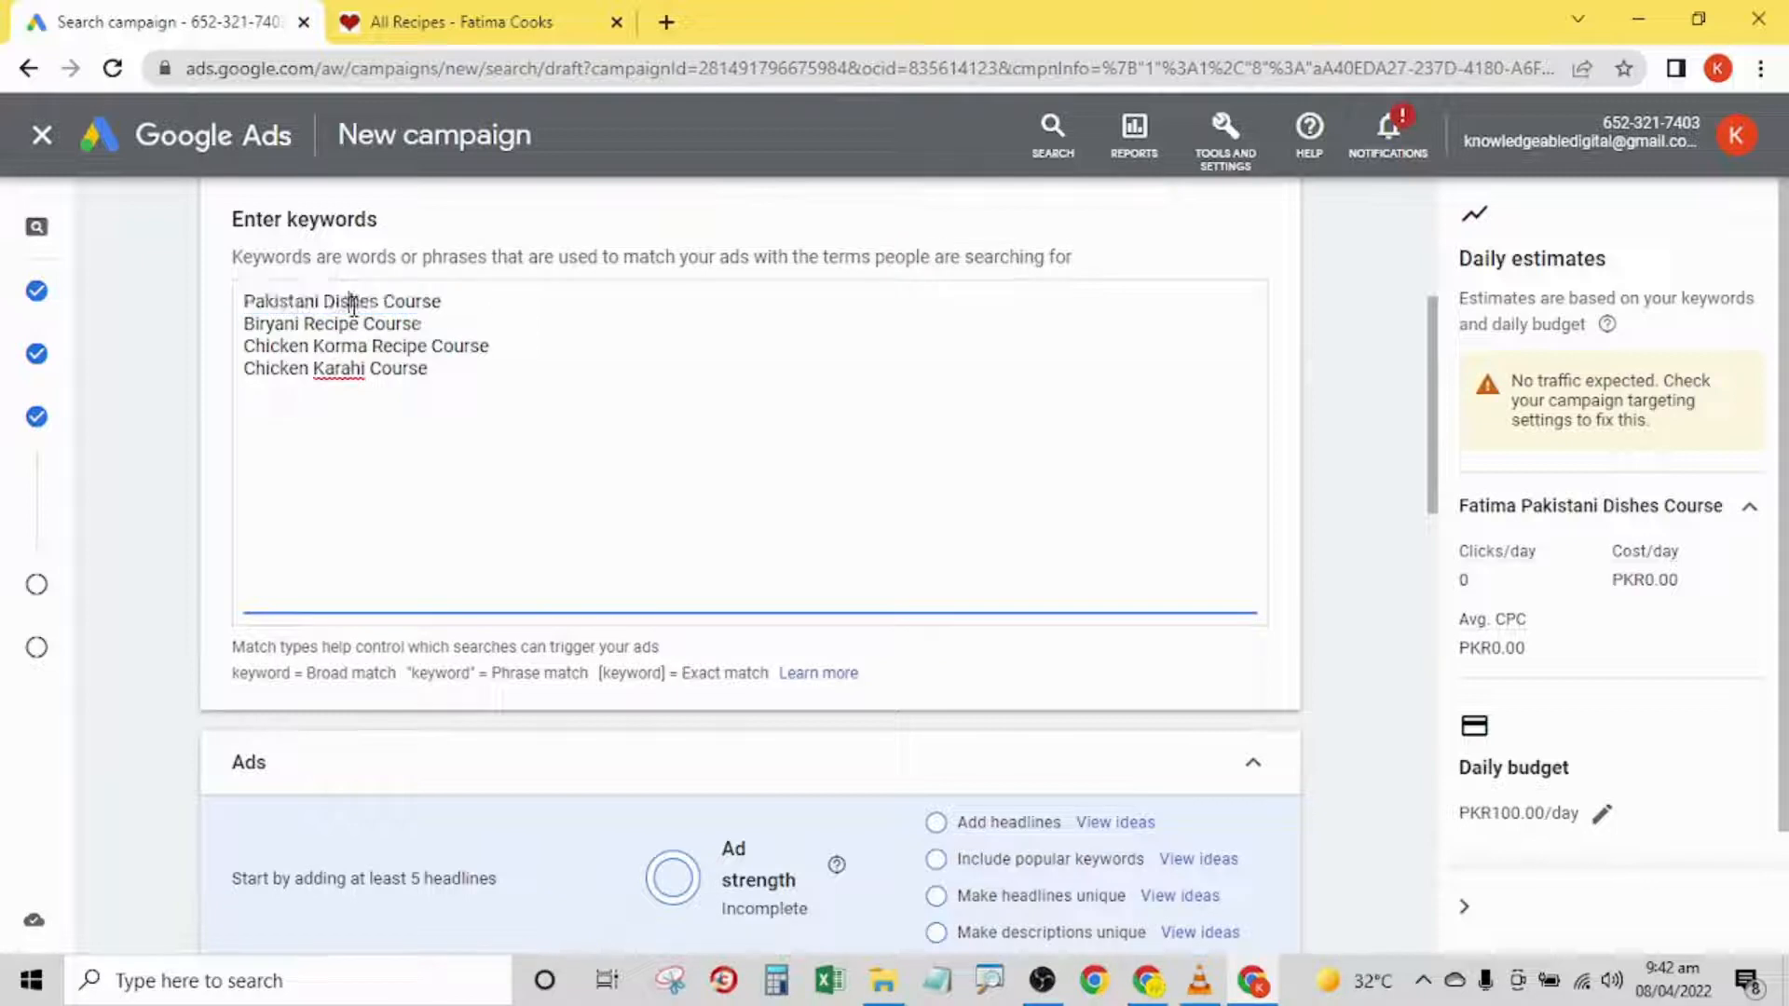
right_click(354, 306)
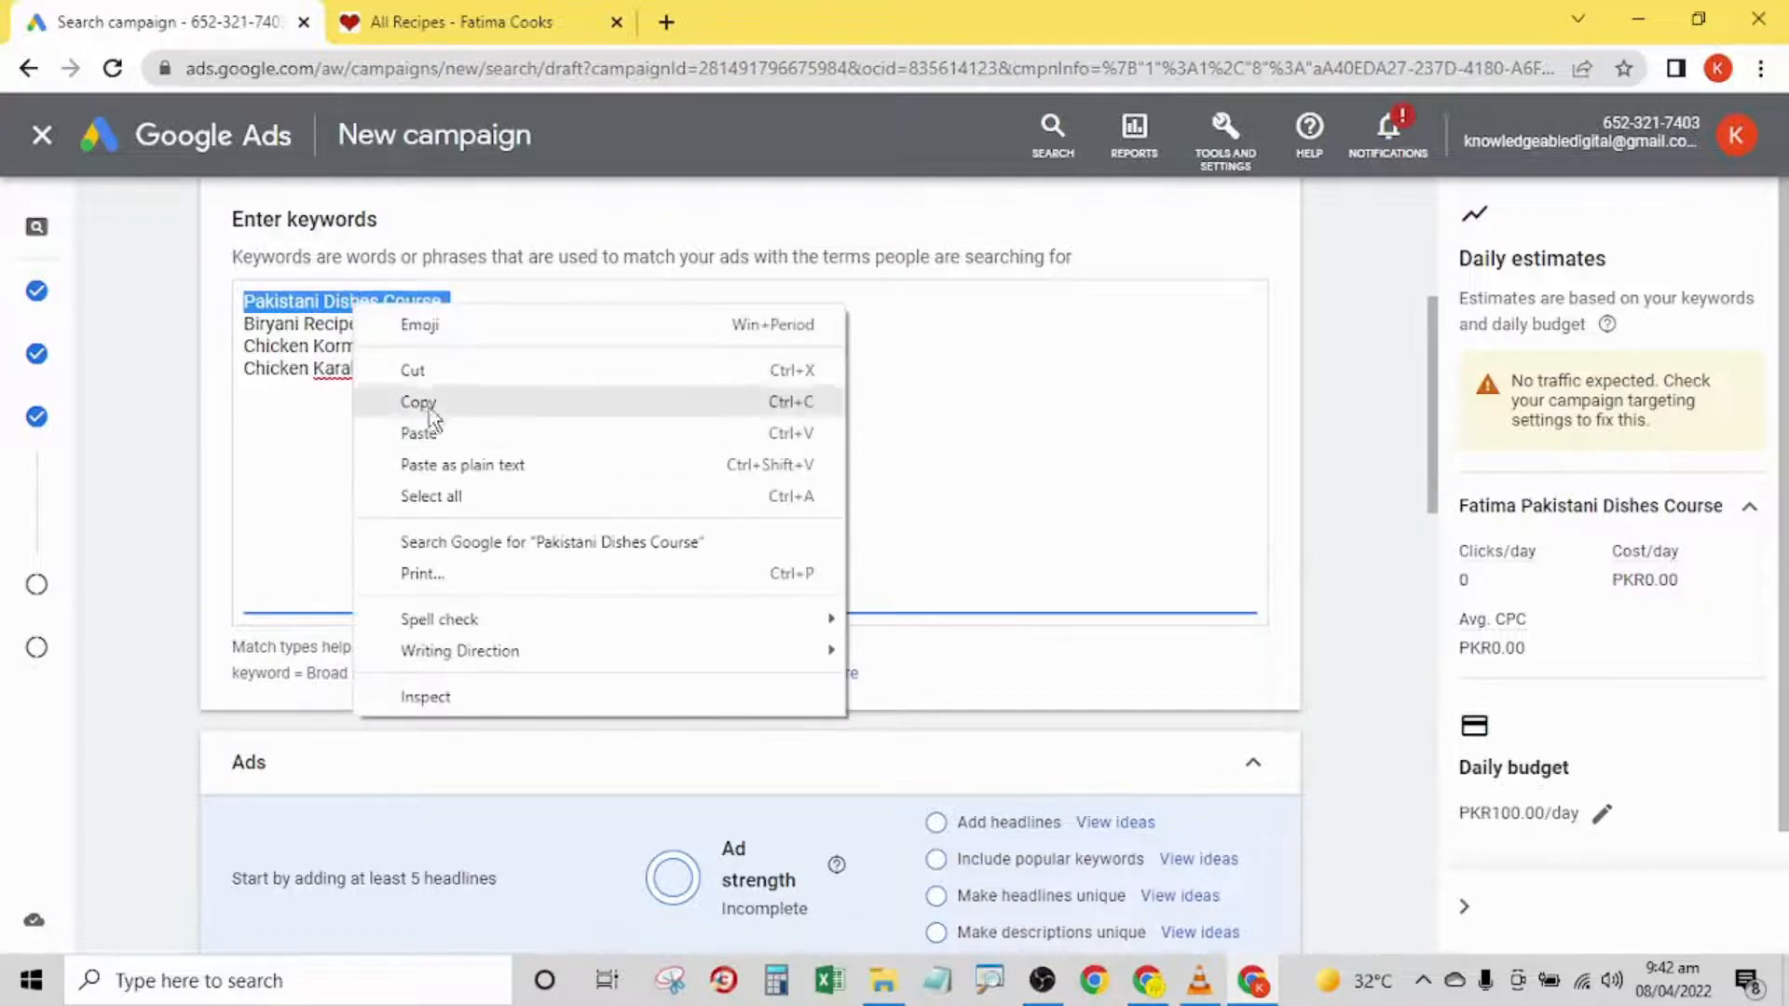
click(419, 404)
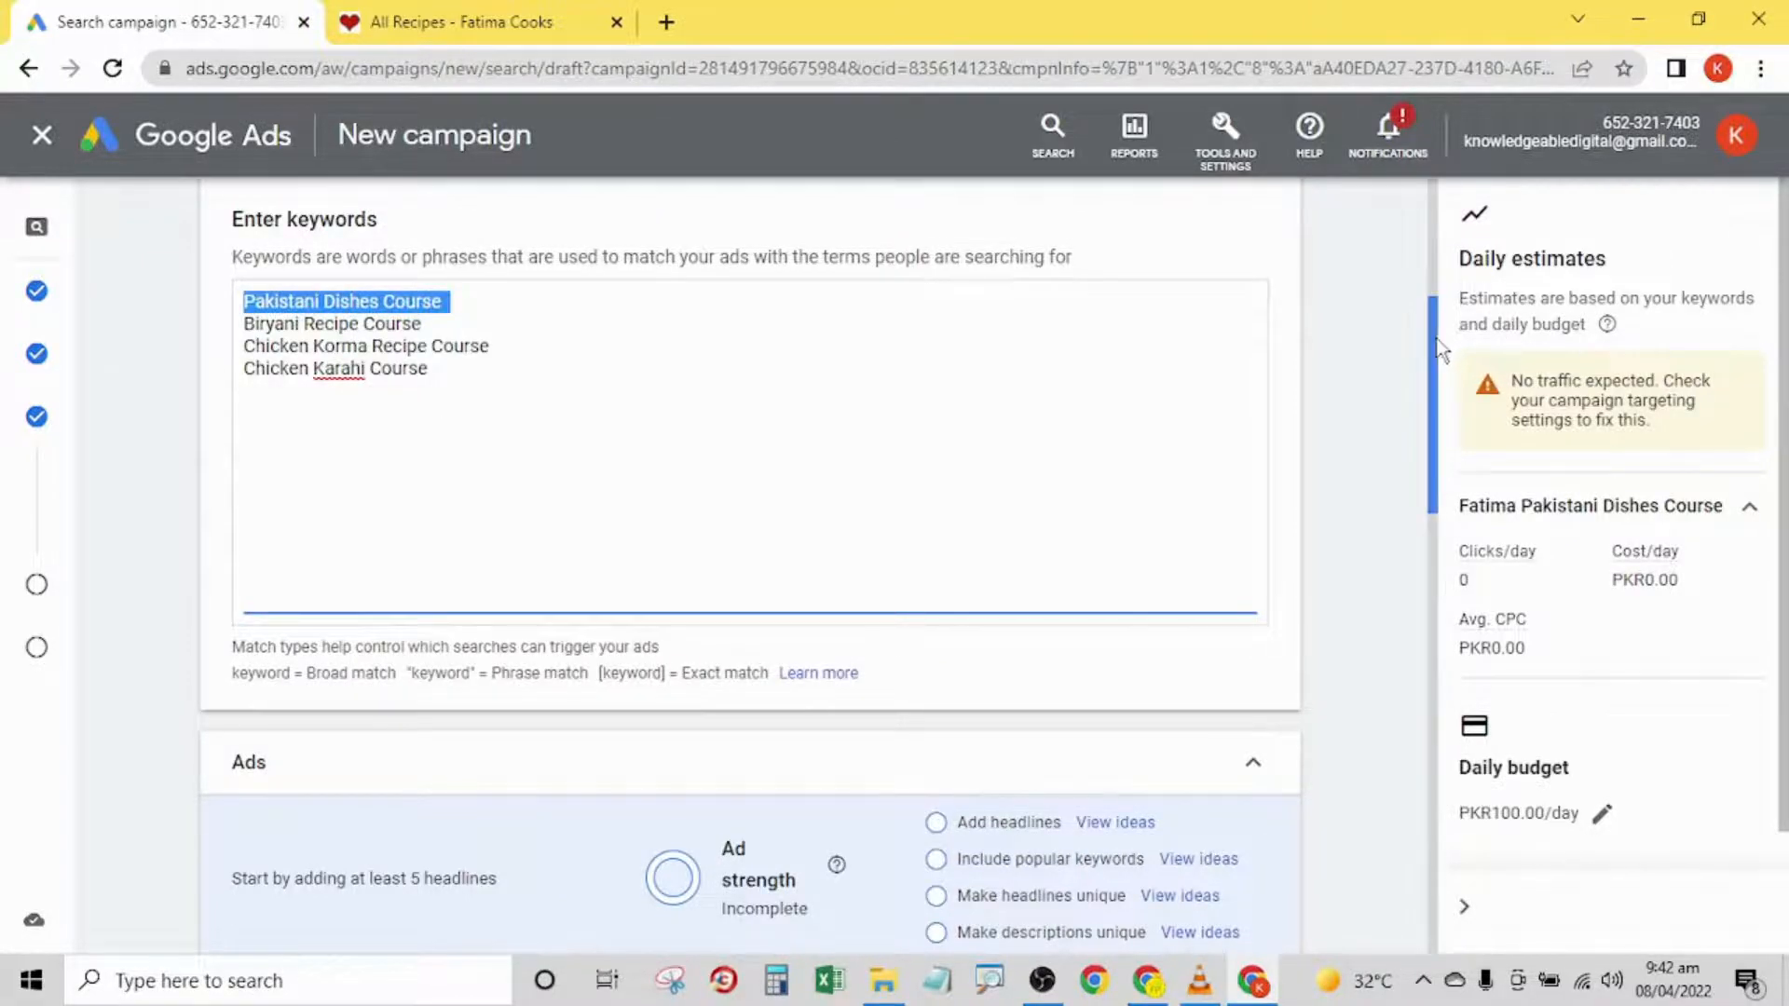
drag(1432, 349, 1414, 584)
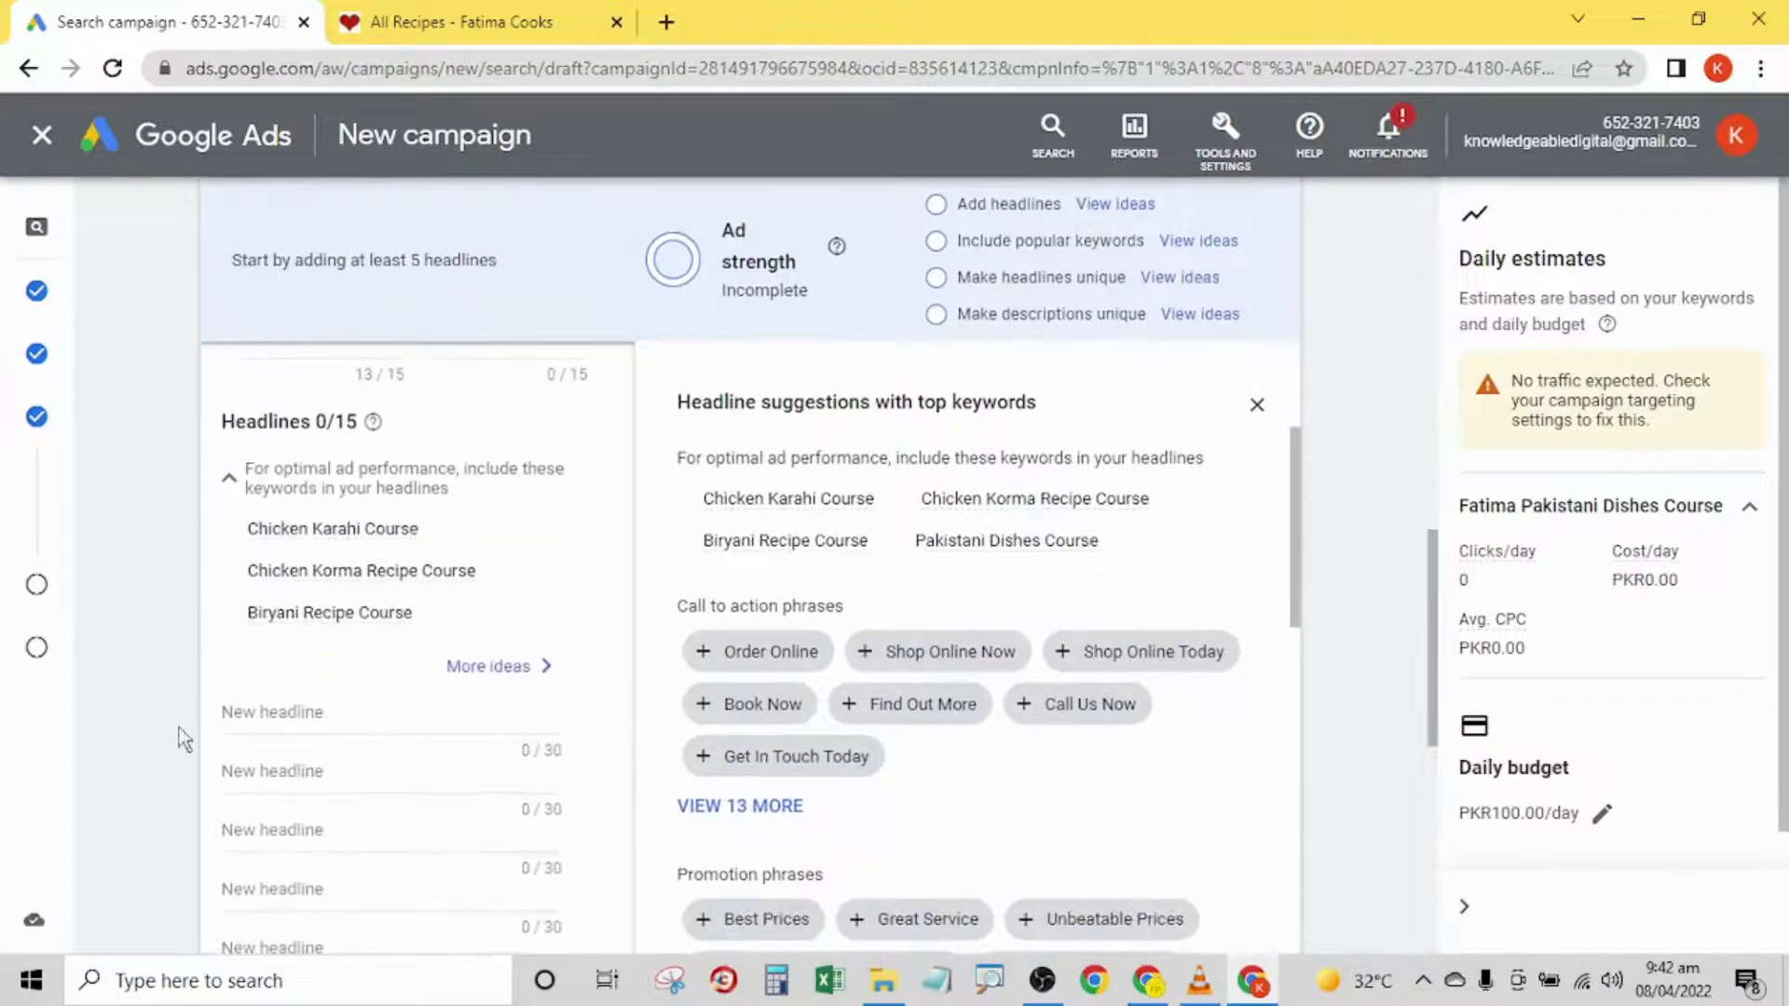
click(233, 731)
key(ctrl+v)
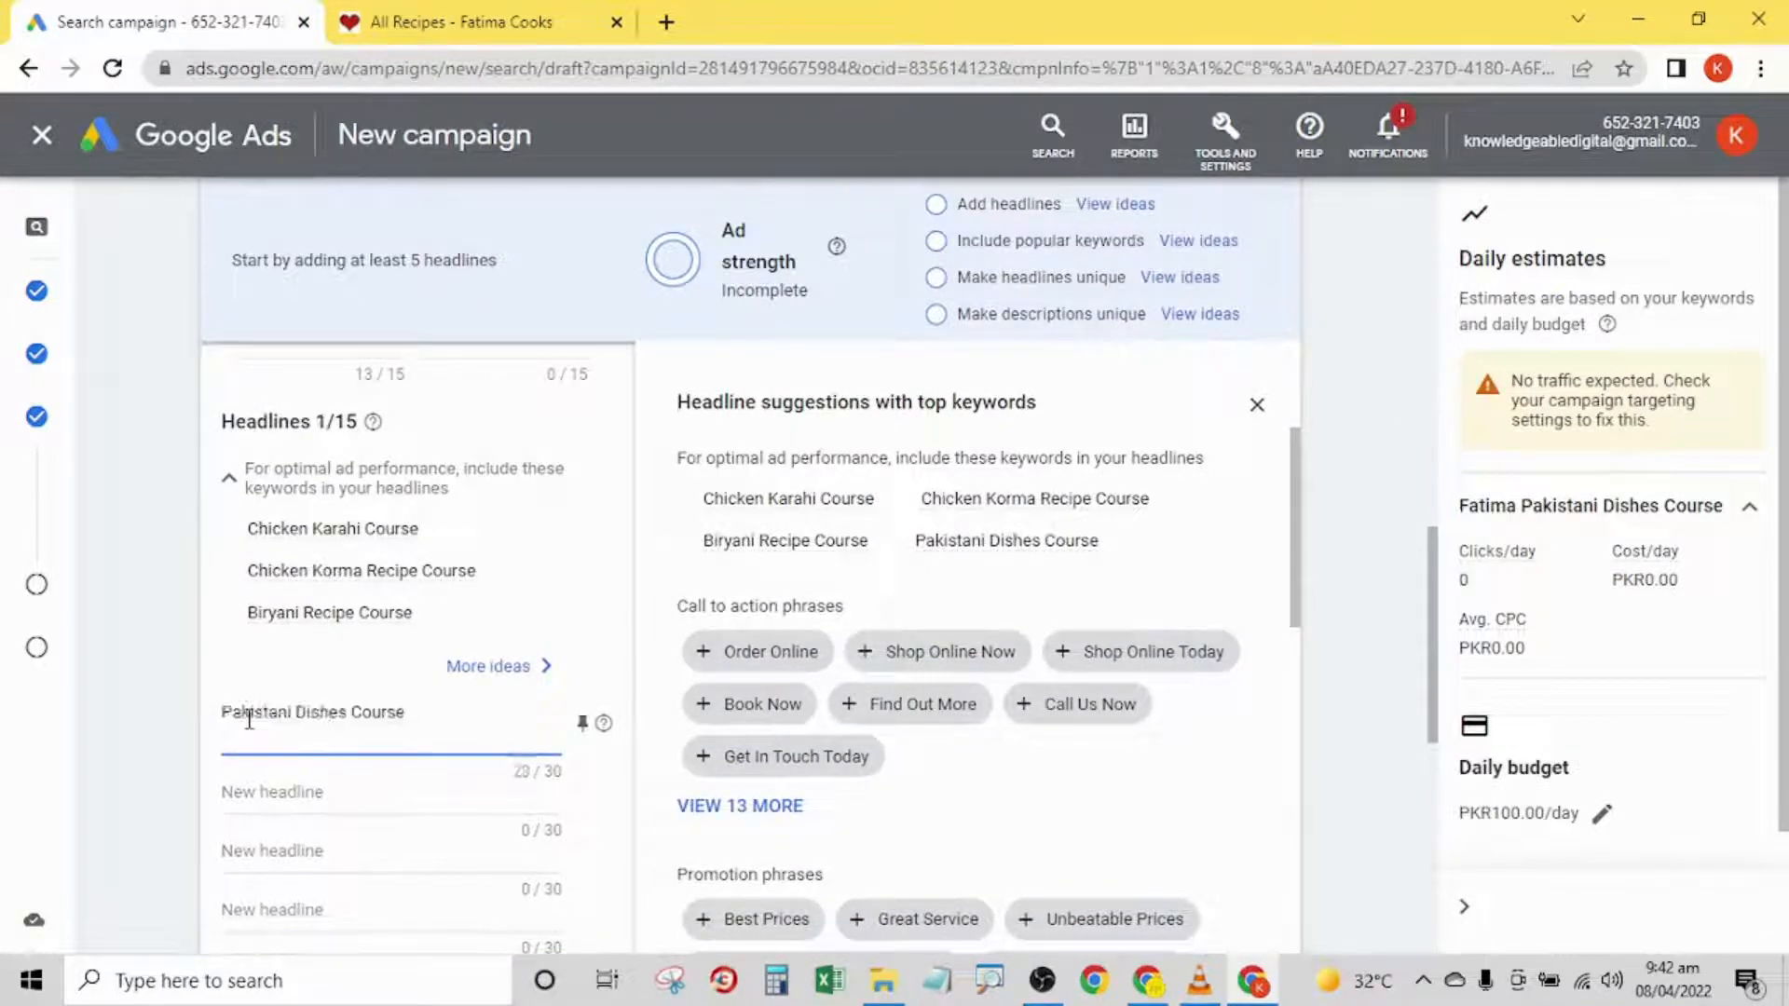
click(163, 685)
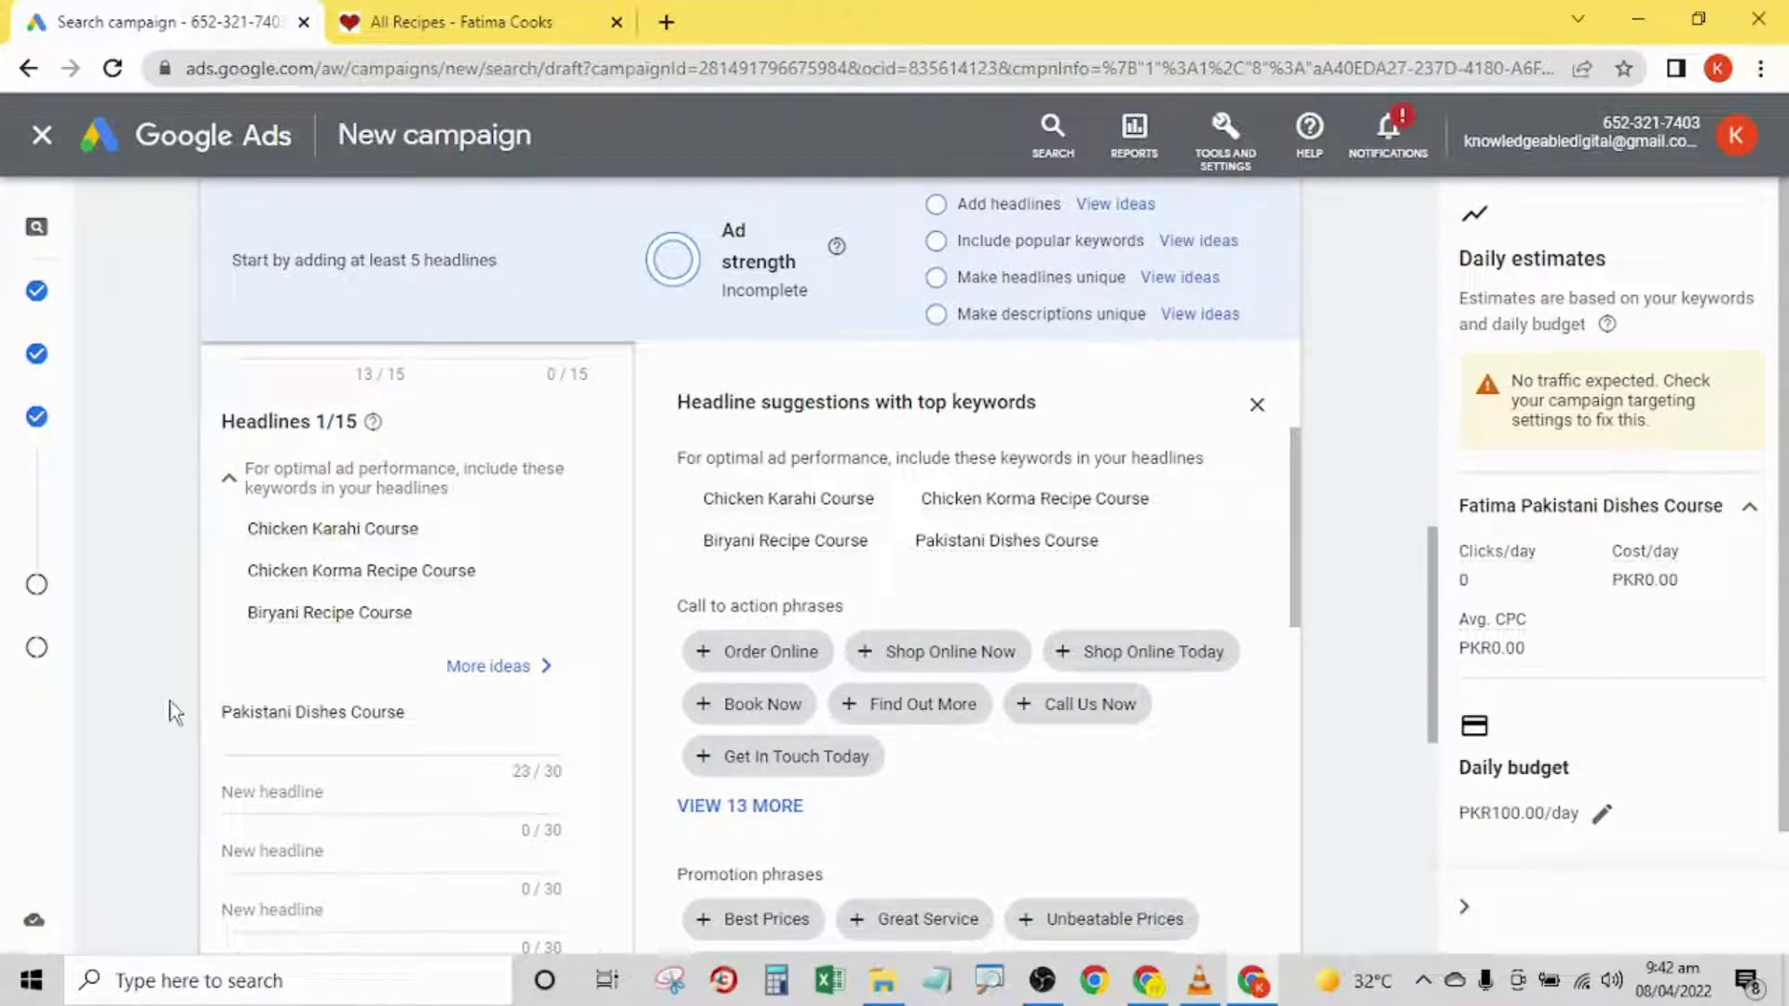
- Copy the suggested keyword Chicken Karahi Course into the ad's second headline
mouse_move(1051, 508)
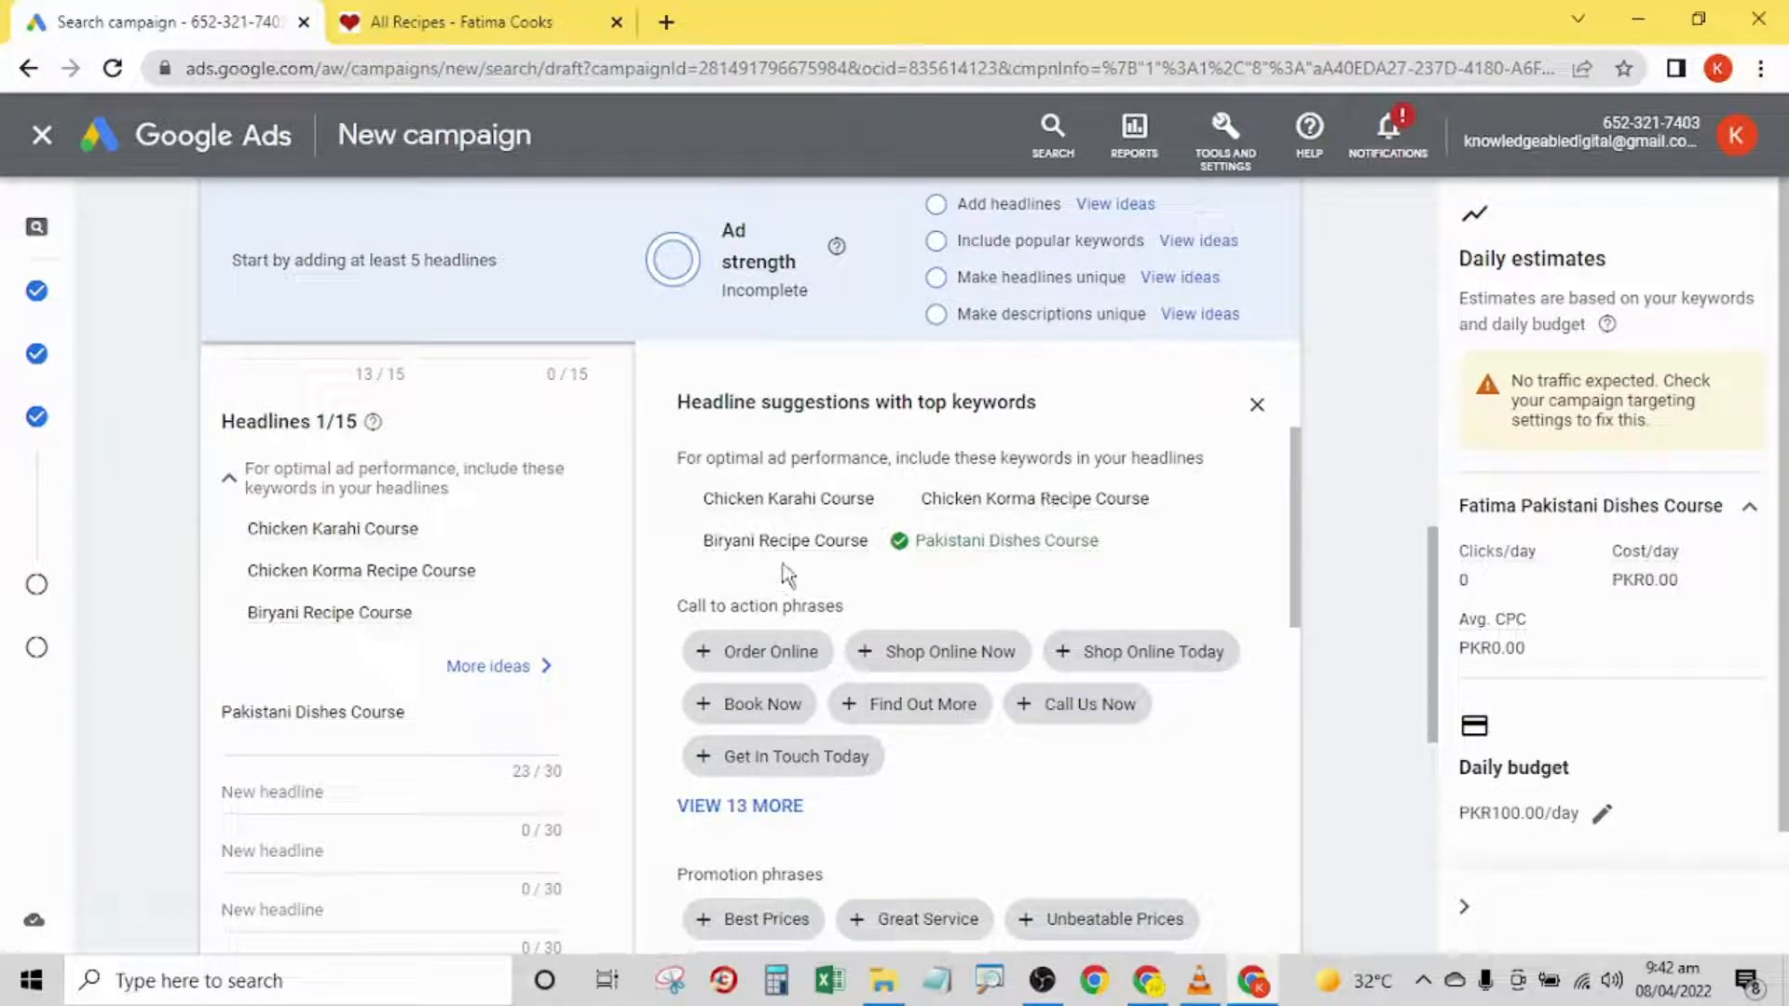
drag(873, 508, 717, 505)
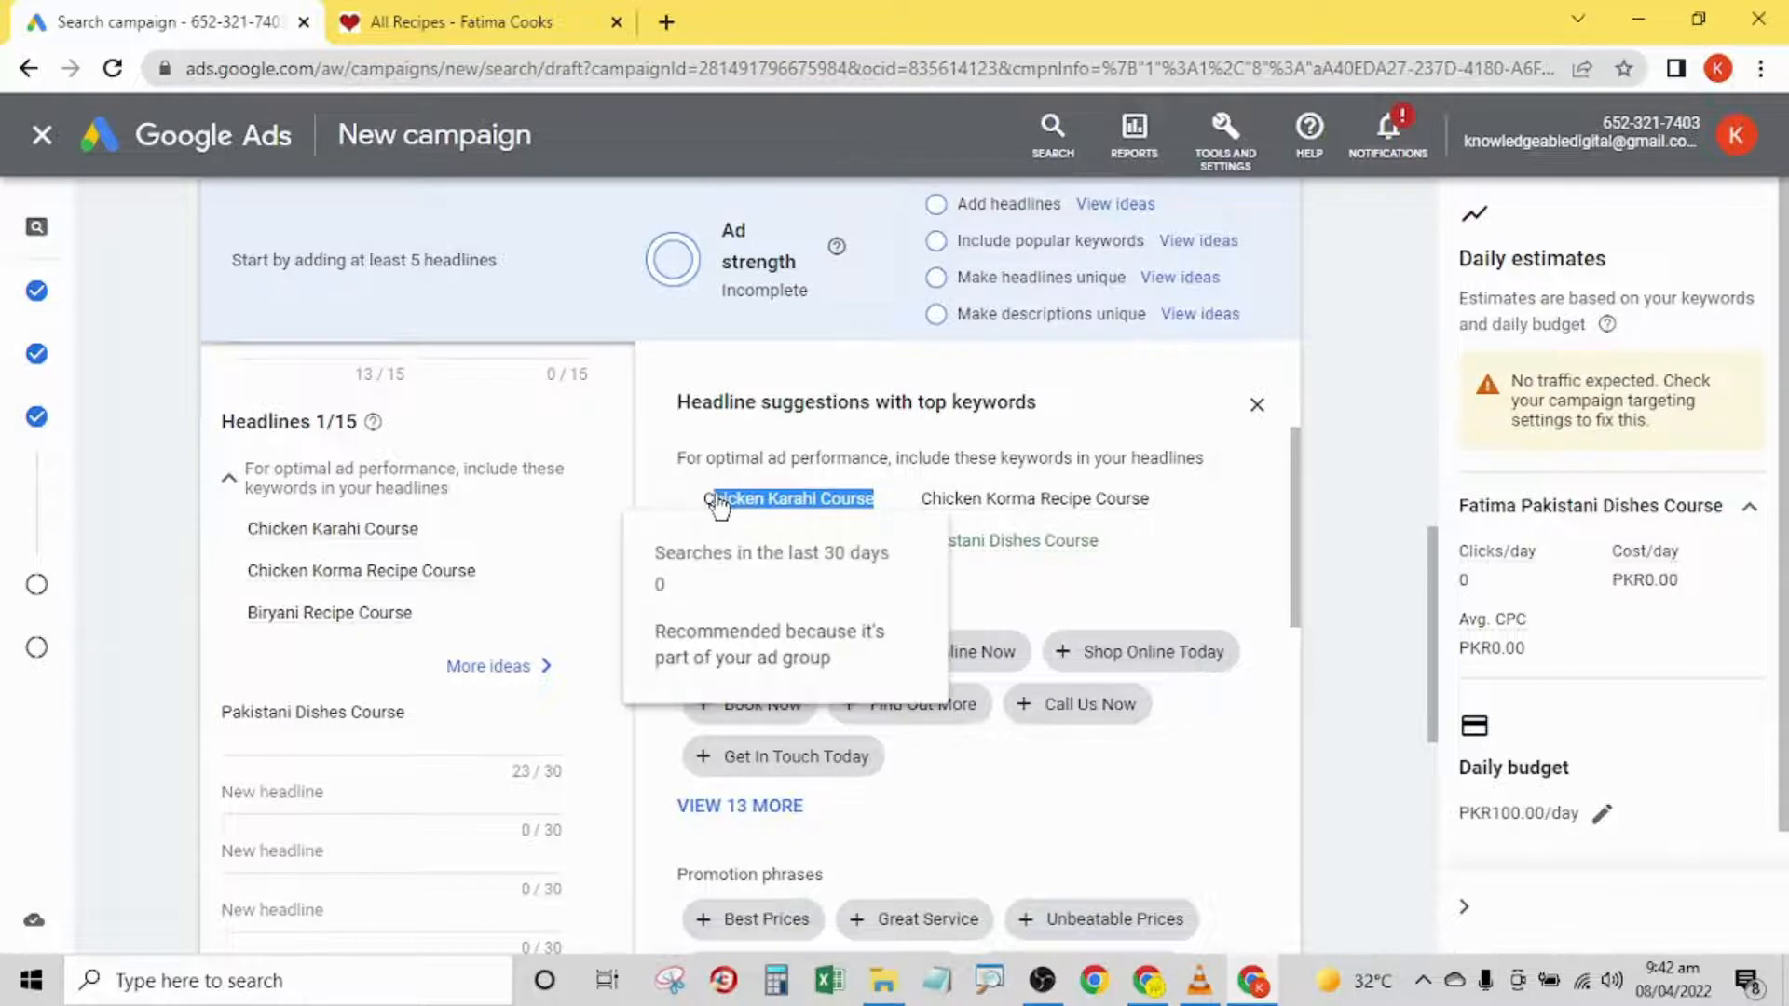
right_click(722, 502)
click(741, 515)
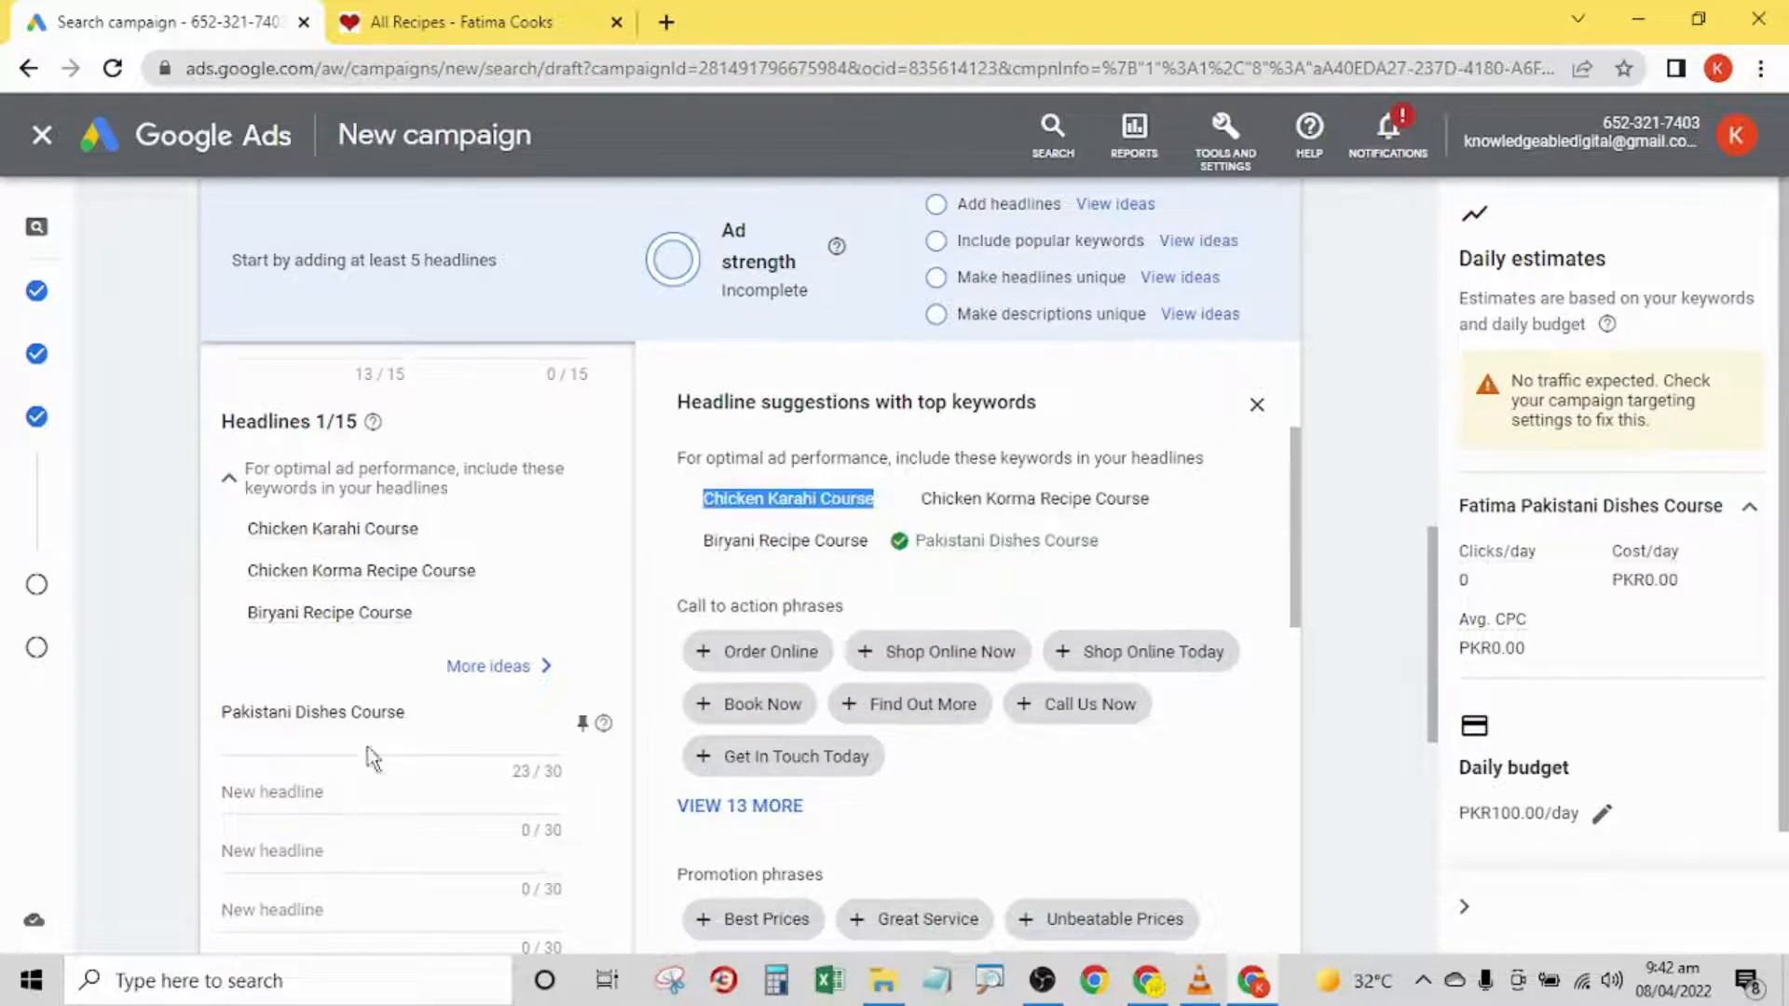
click(326, 789)
key(ctrl+v)
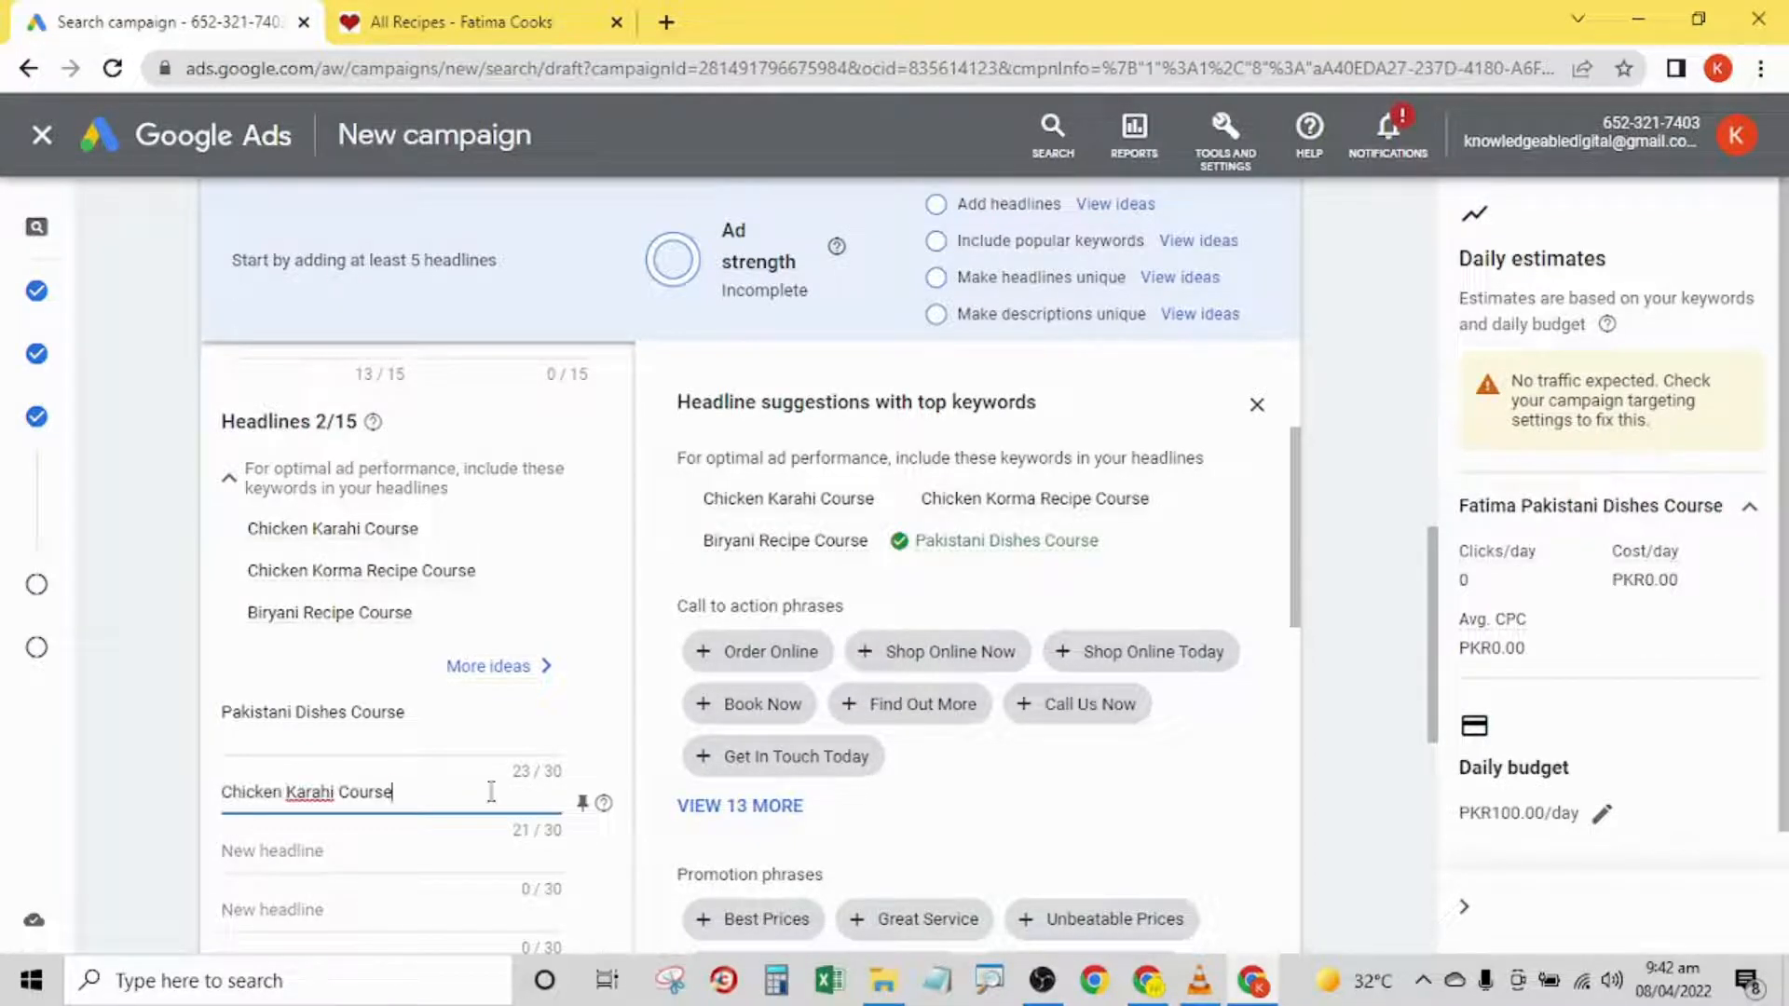
- Copy the suggested keyword Chicken Korma Recipe Course into the ad's third headline
triple_click(1060, 503)
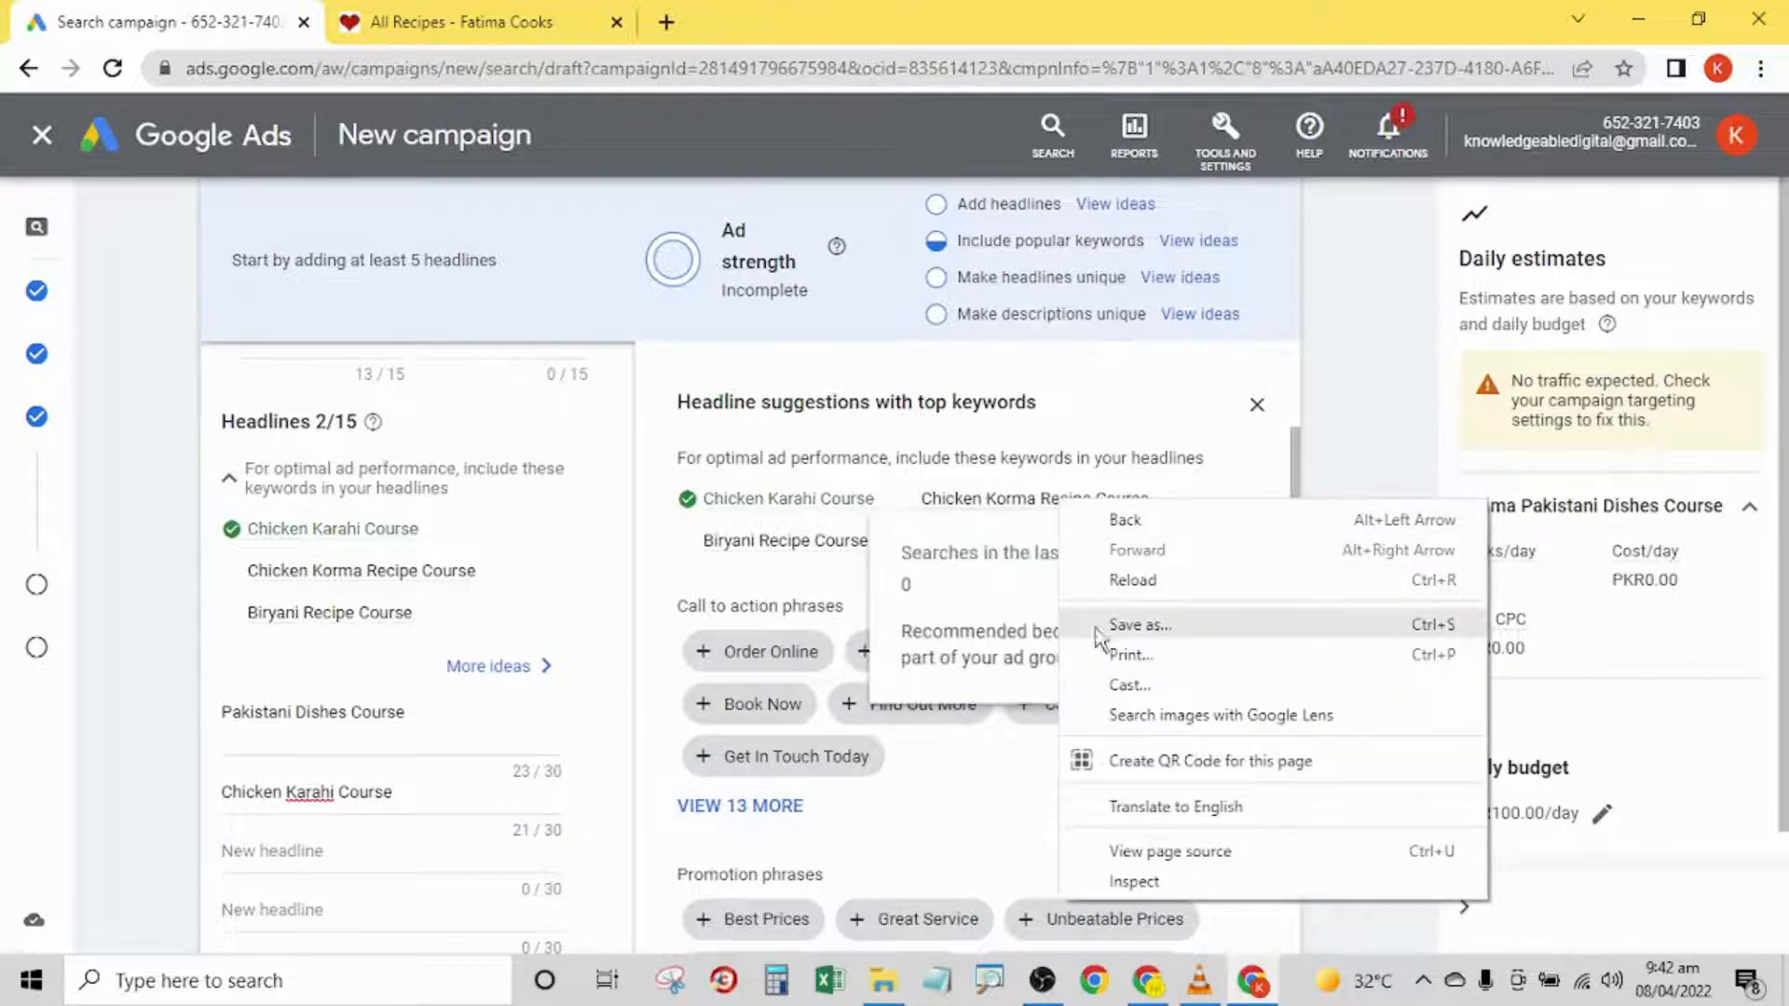
click(813, 557)
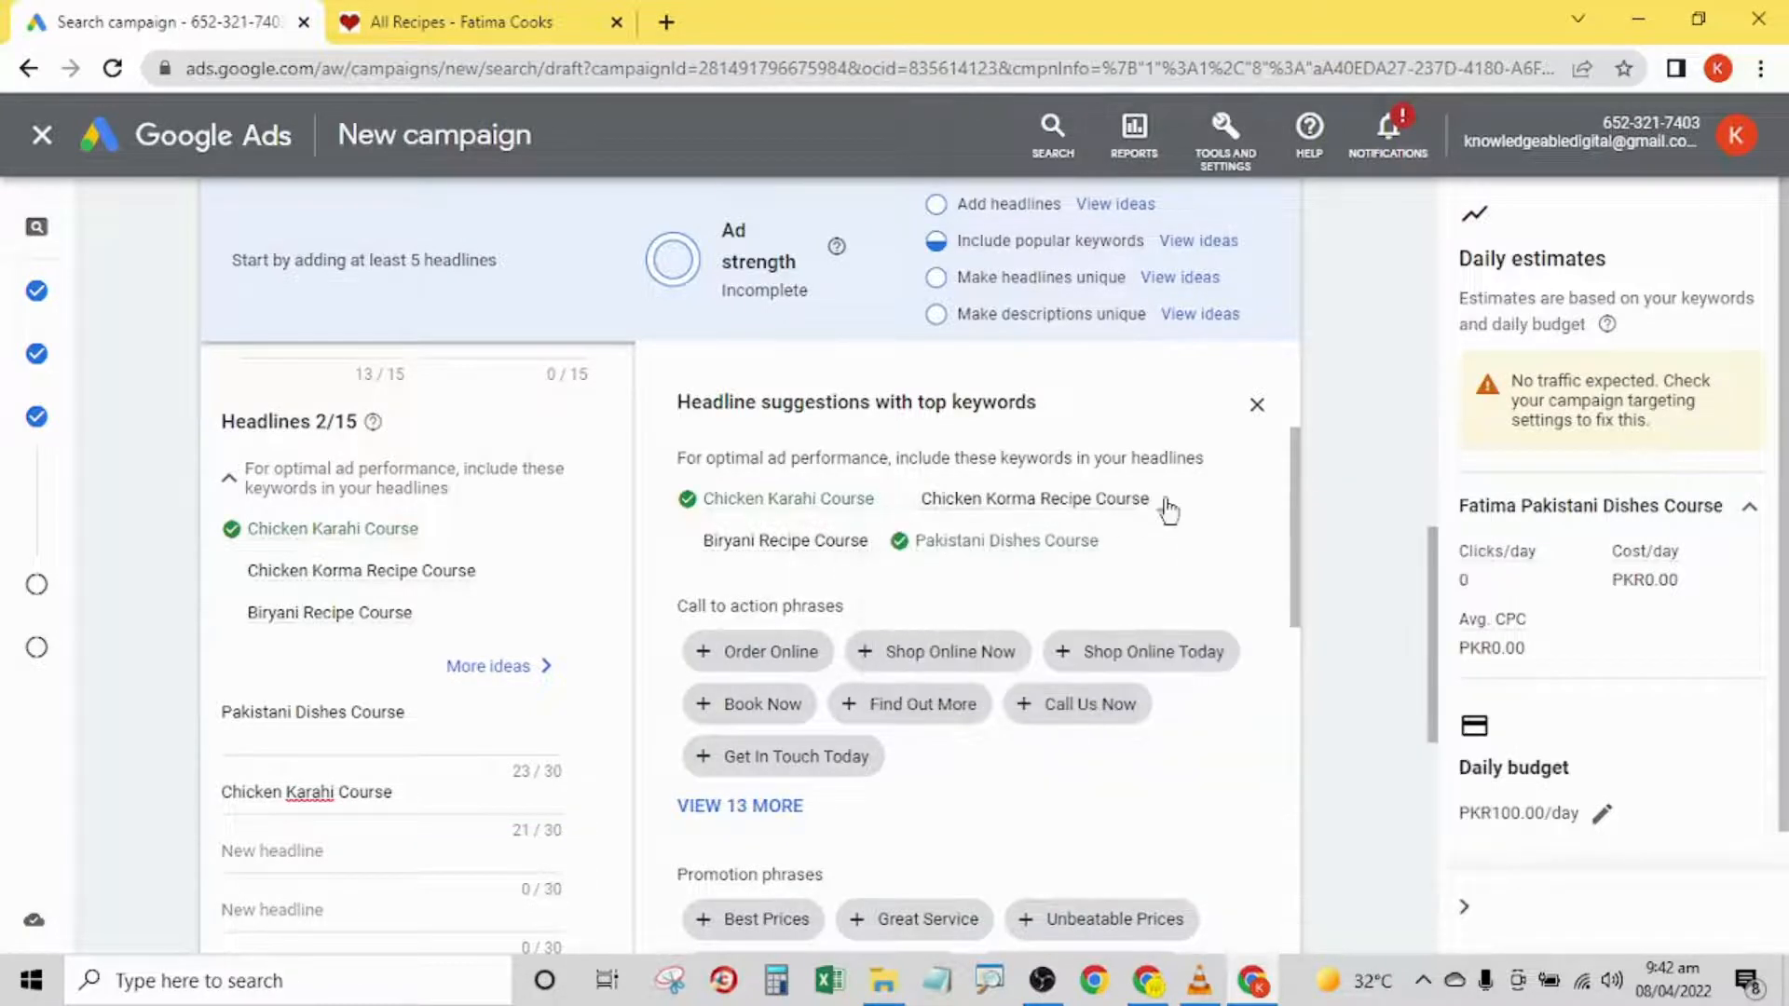
drag(1160, 507, 929, 508)
right_click(929, 508)
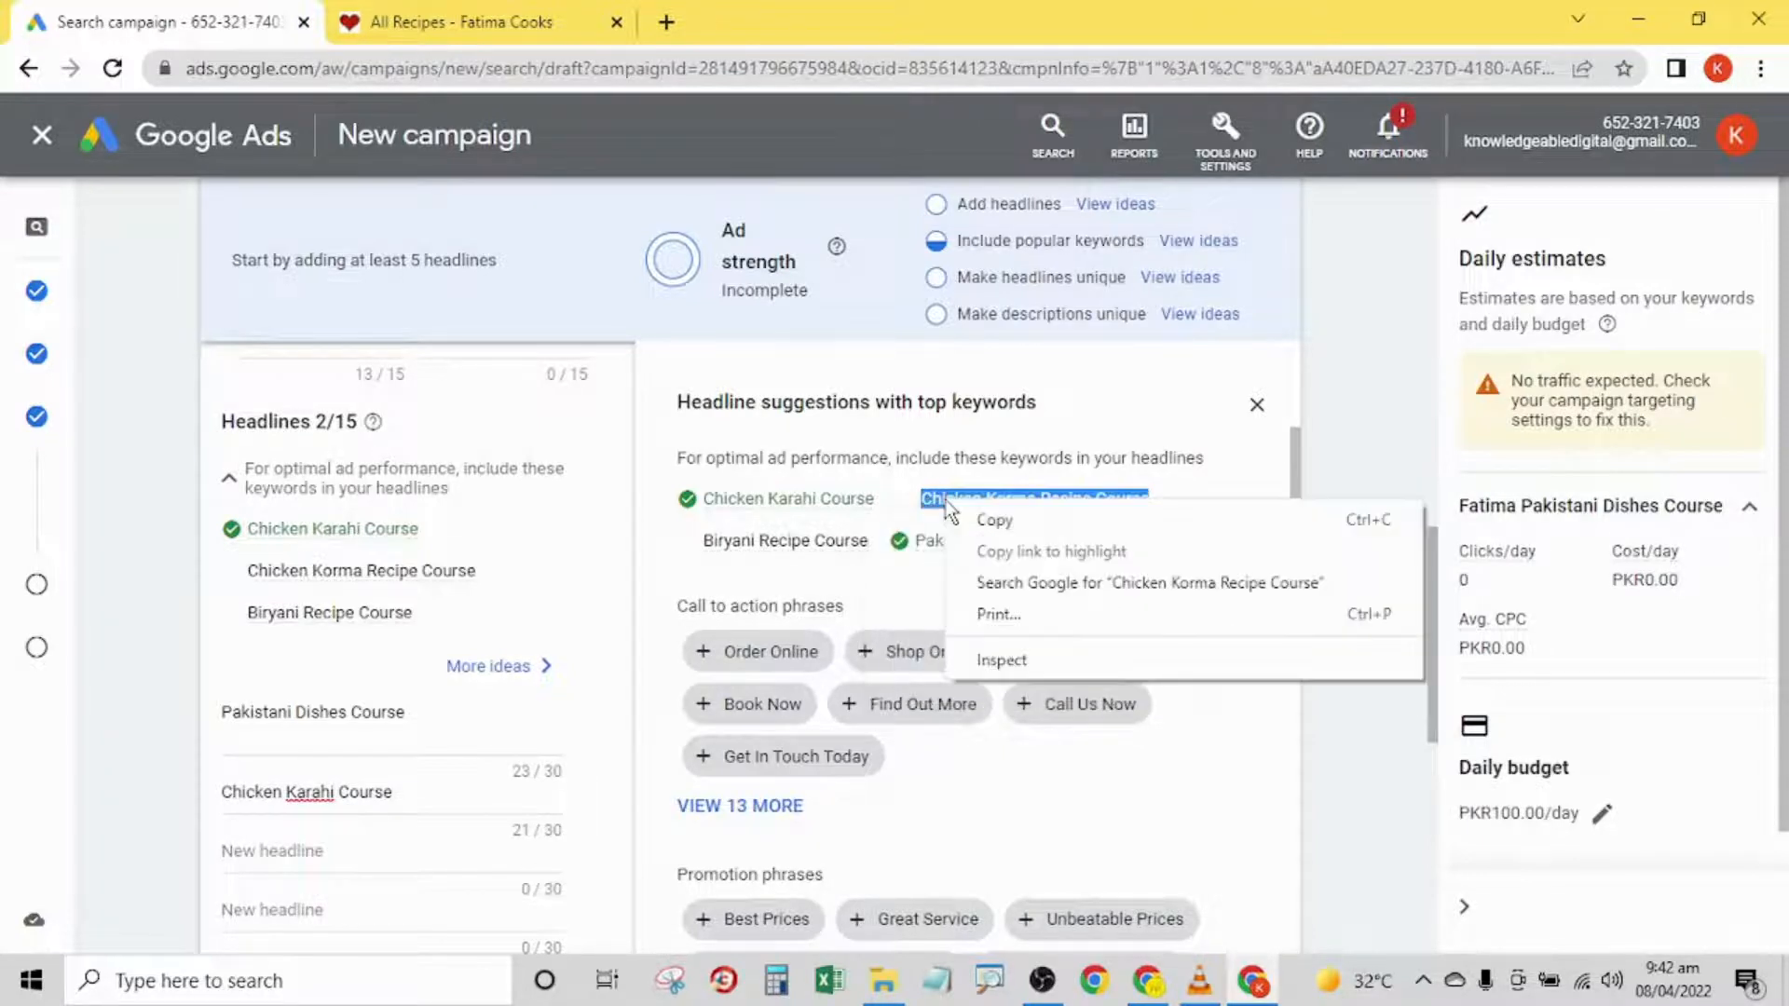
click(988, 519)
click(359, 843)
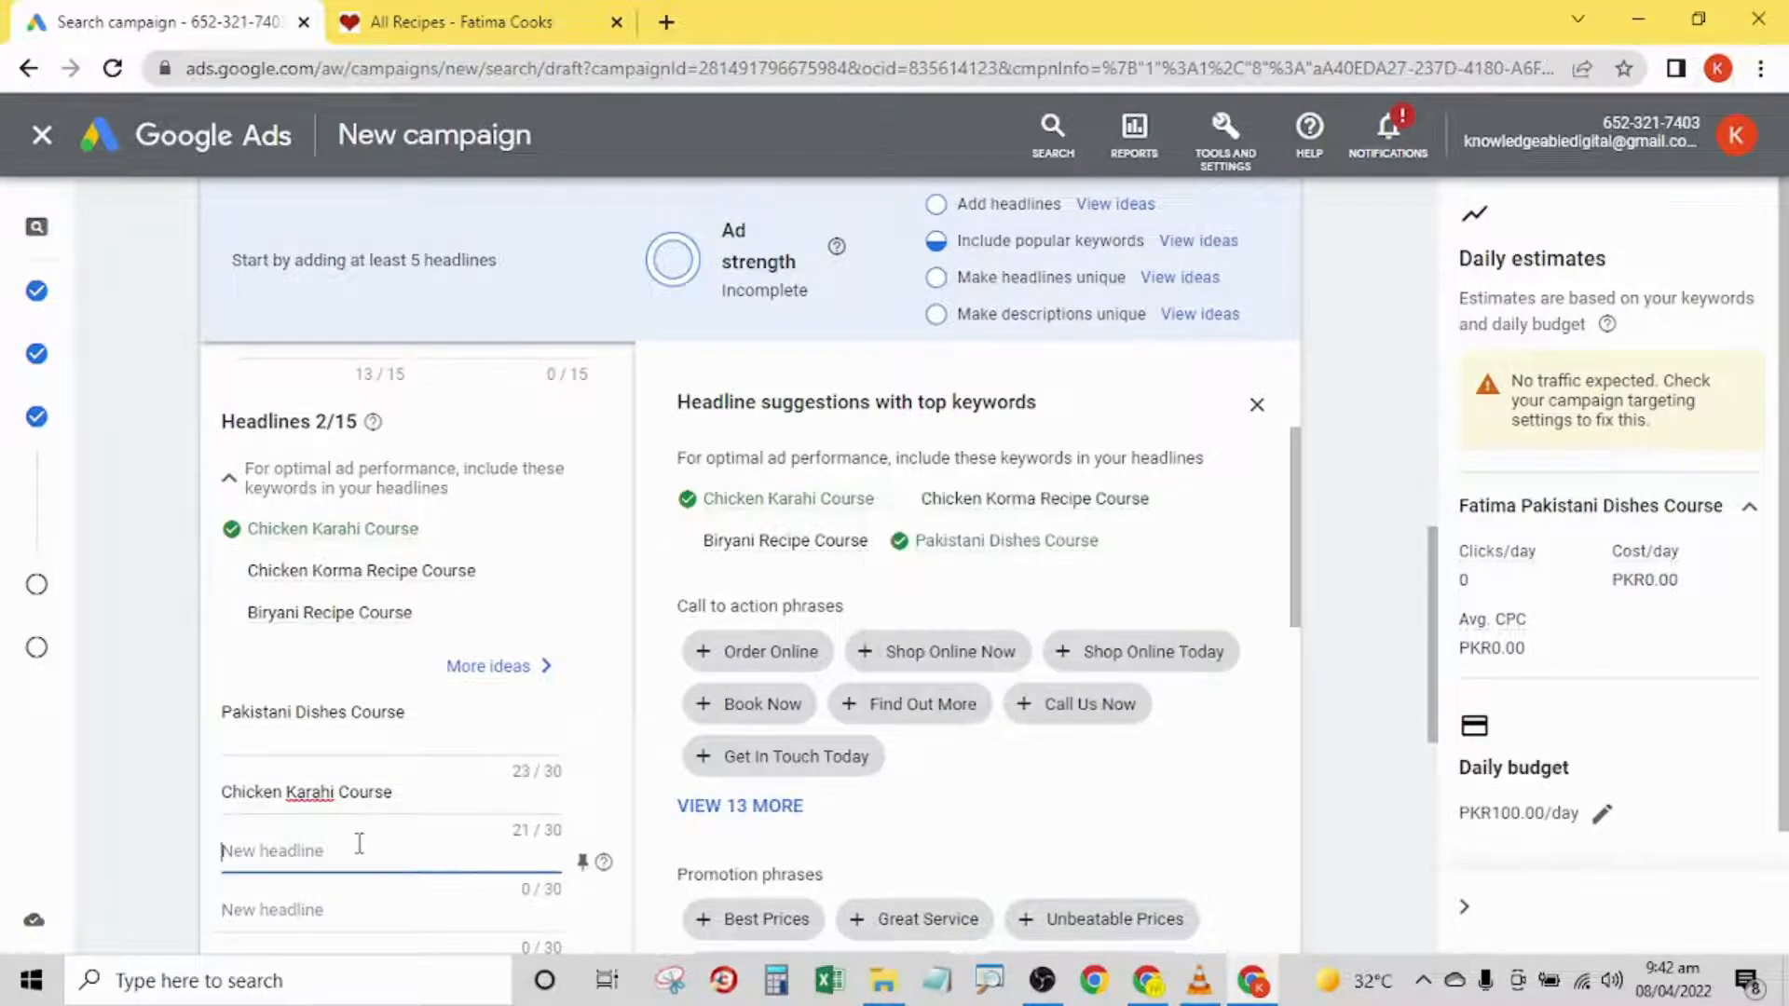
key(ctrl+v)
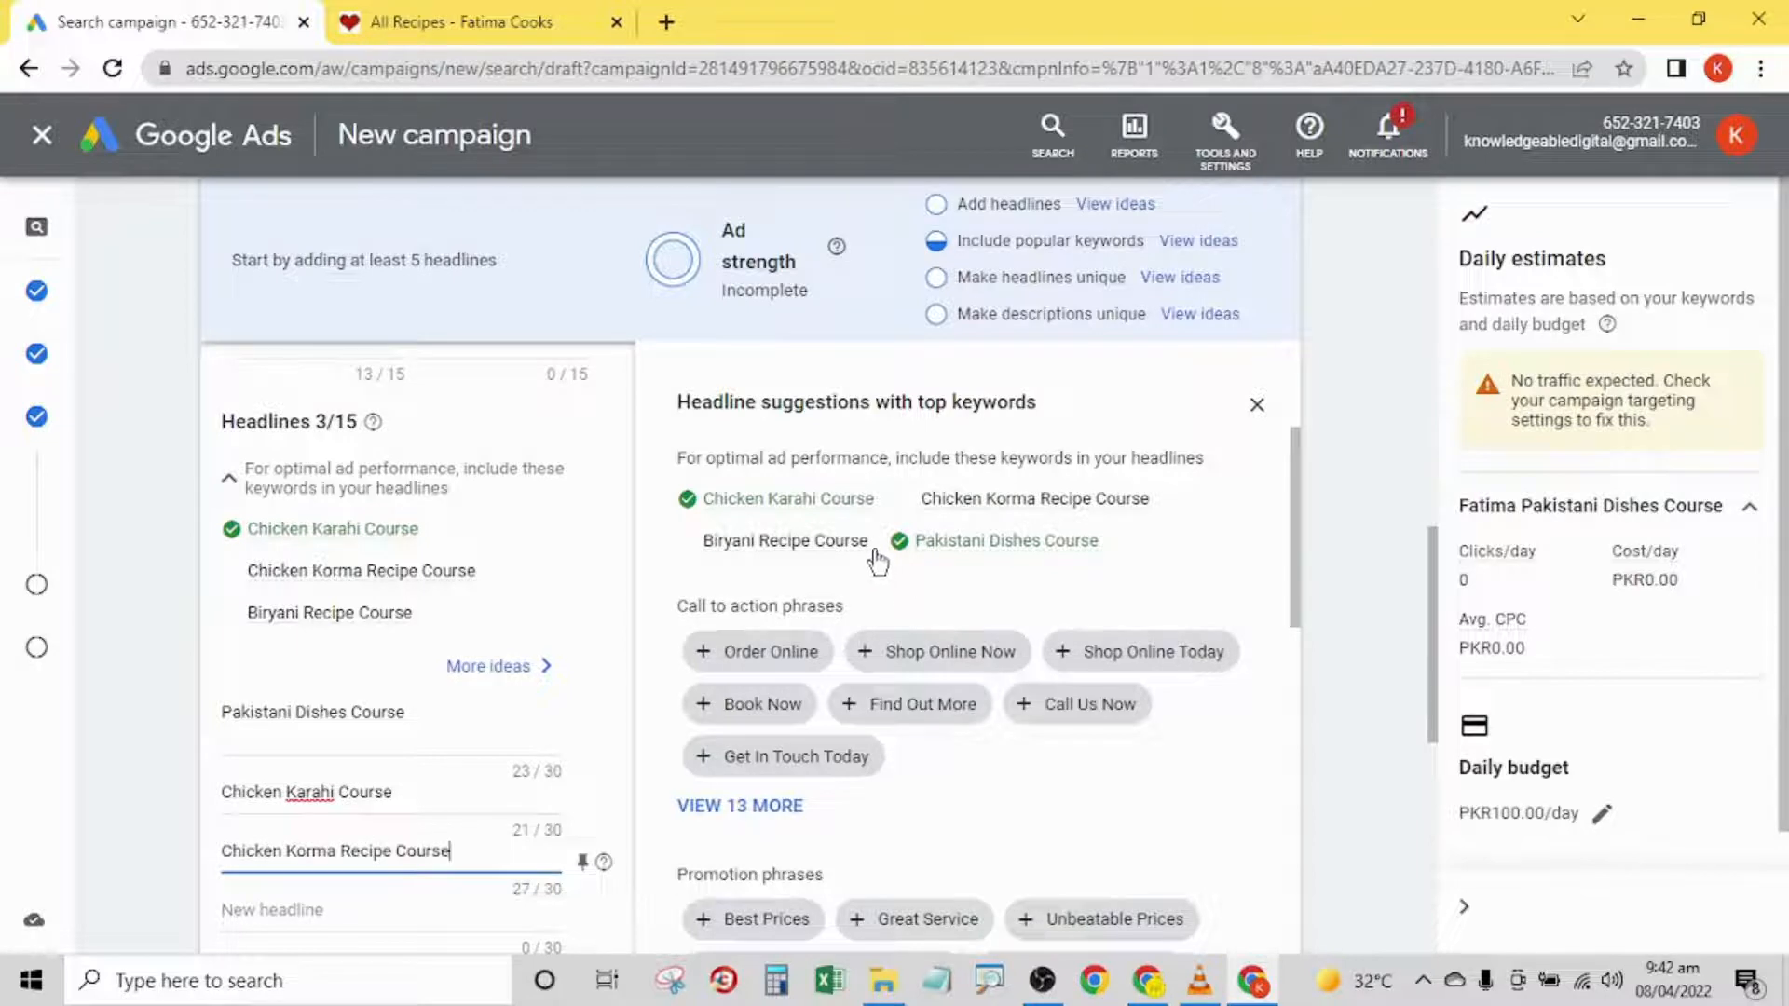
click(177, 789)
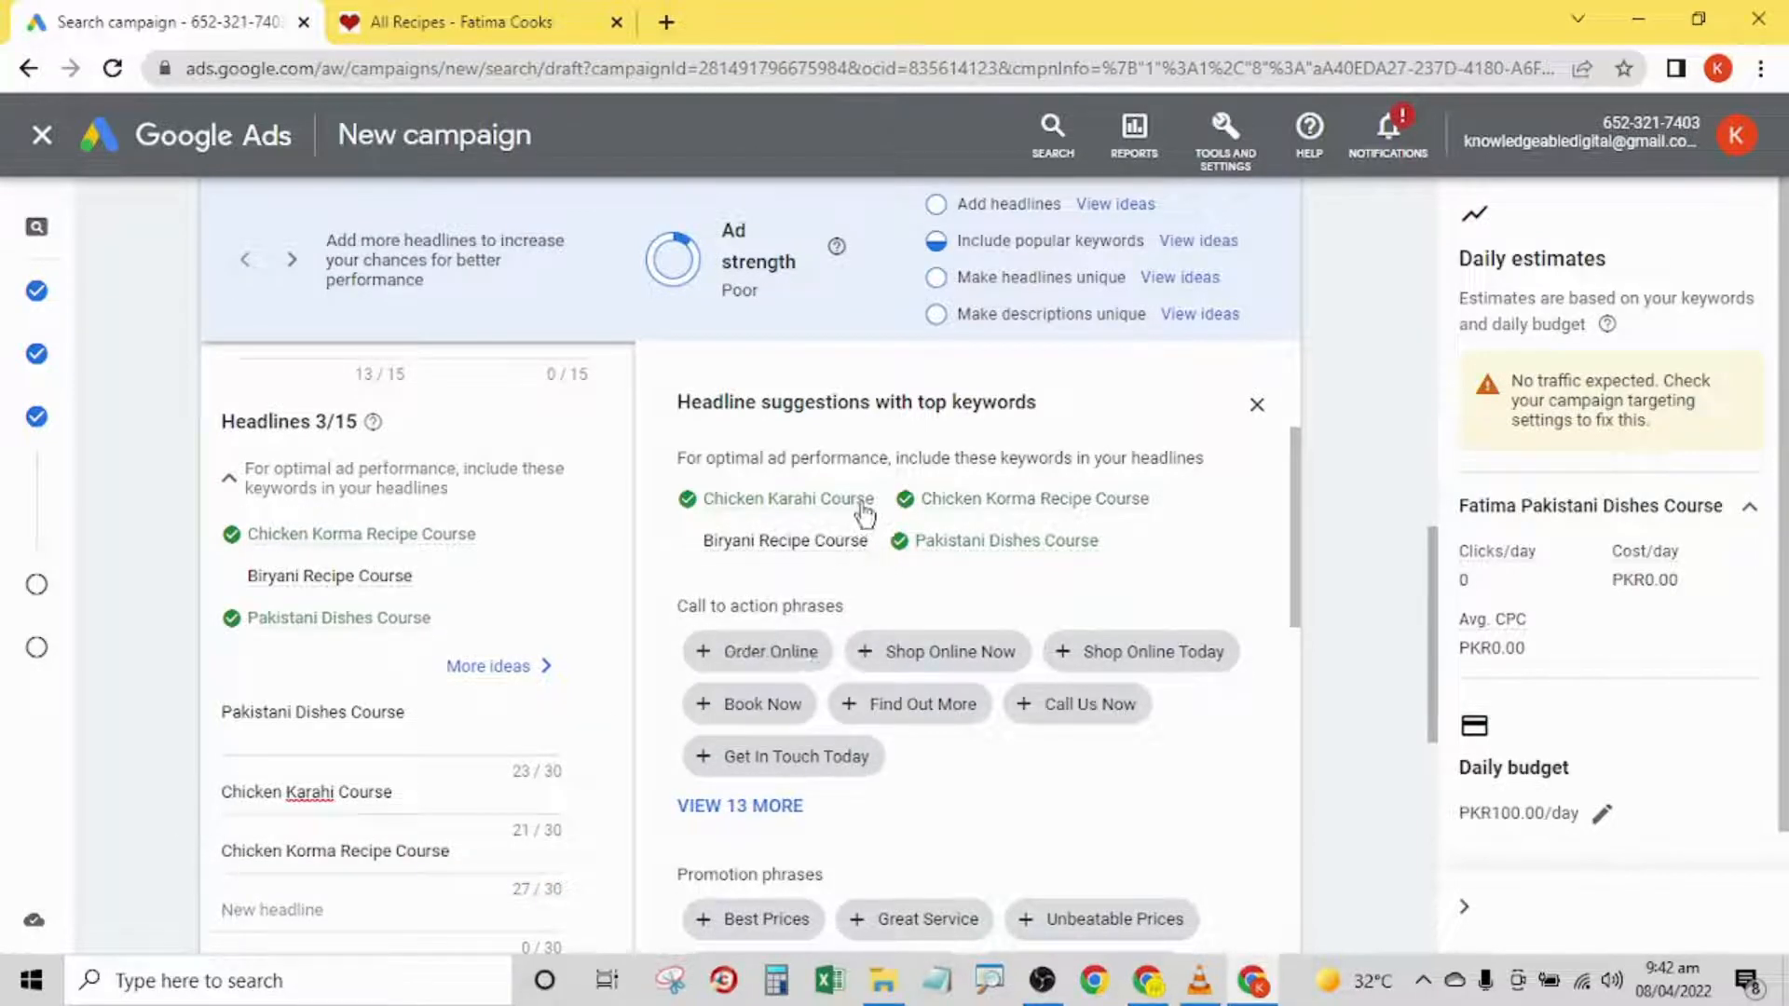
- Copy the suggested keyword Chicken Karahi Course into the fourth headline and remove the stray text pasted above it
mouse_move(880, 516)
drag(880, 515, 699, 500)
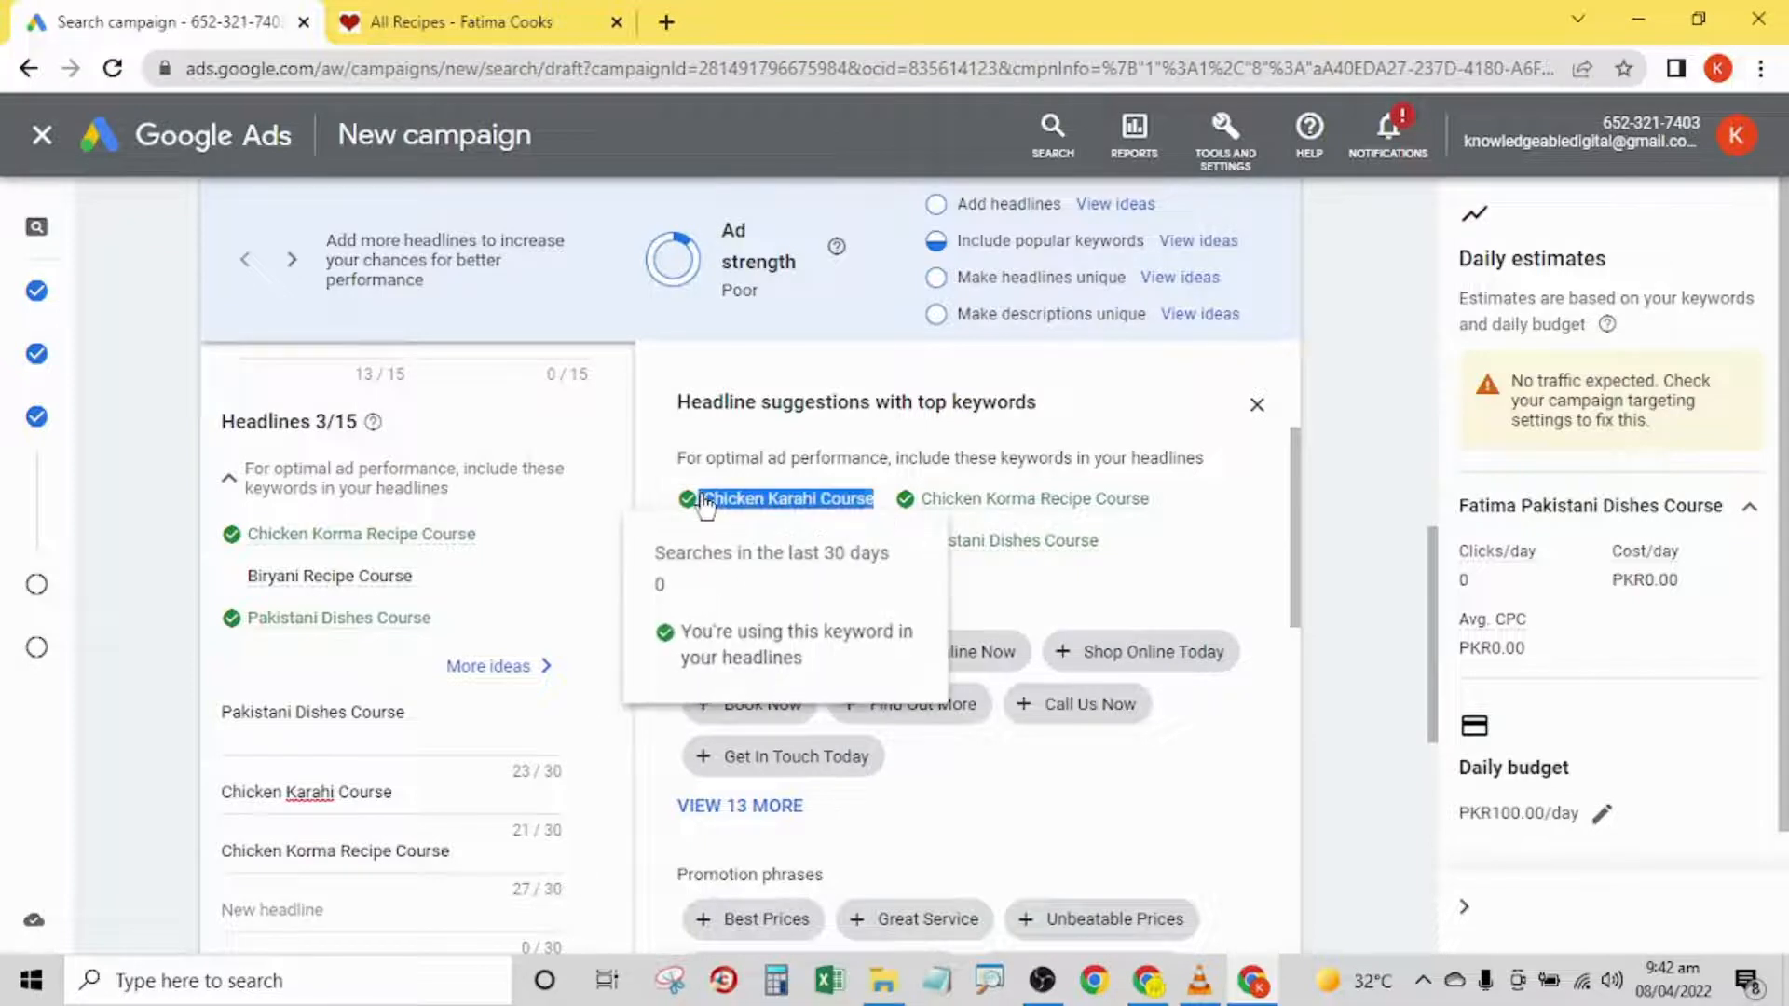
right_click(720, 503)
click(759, 516)
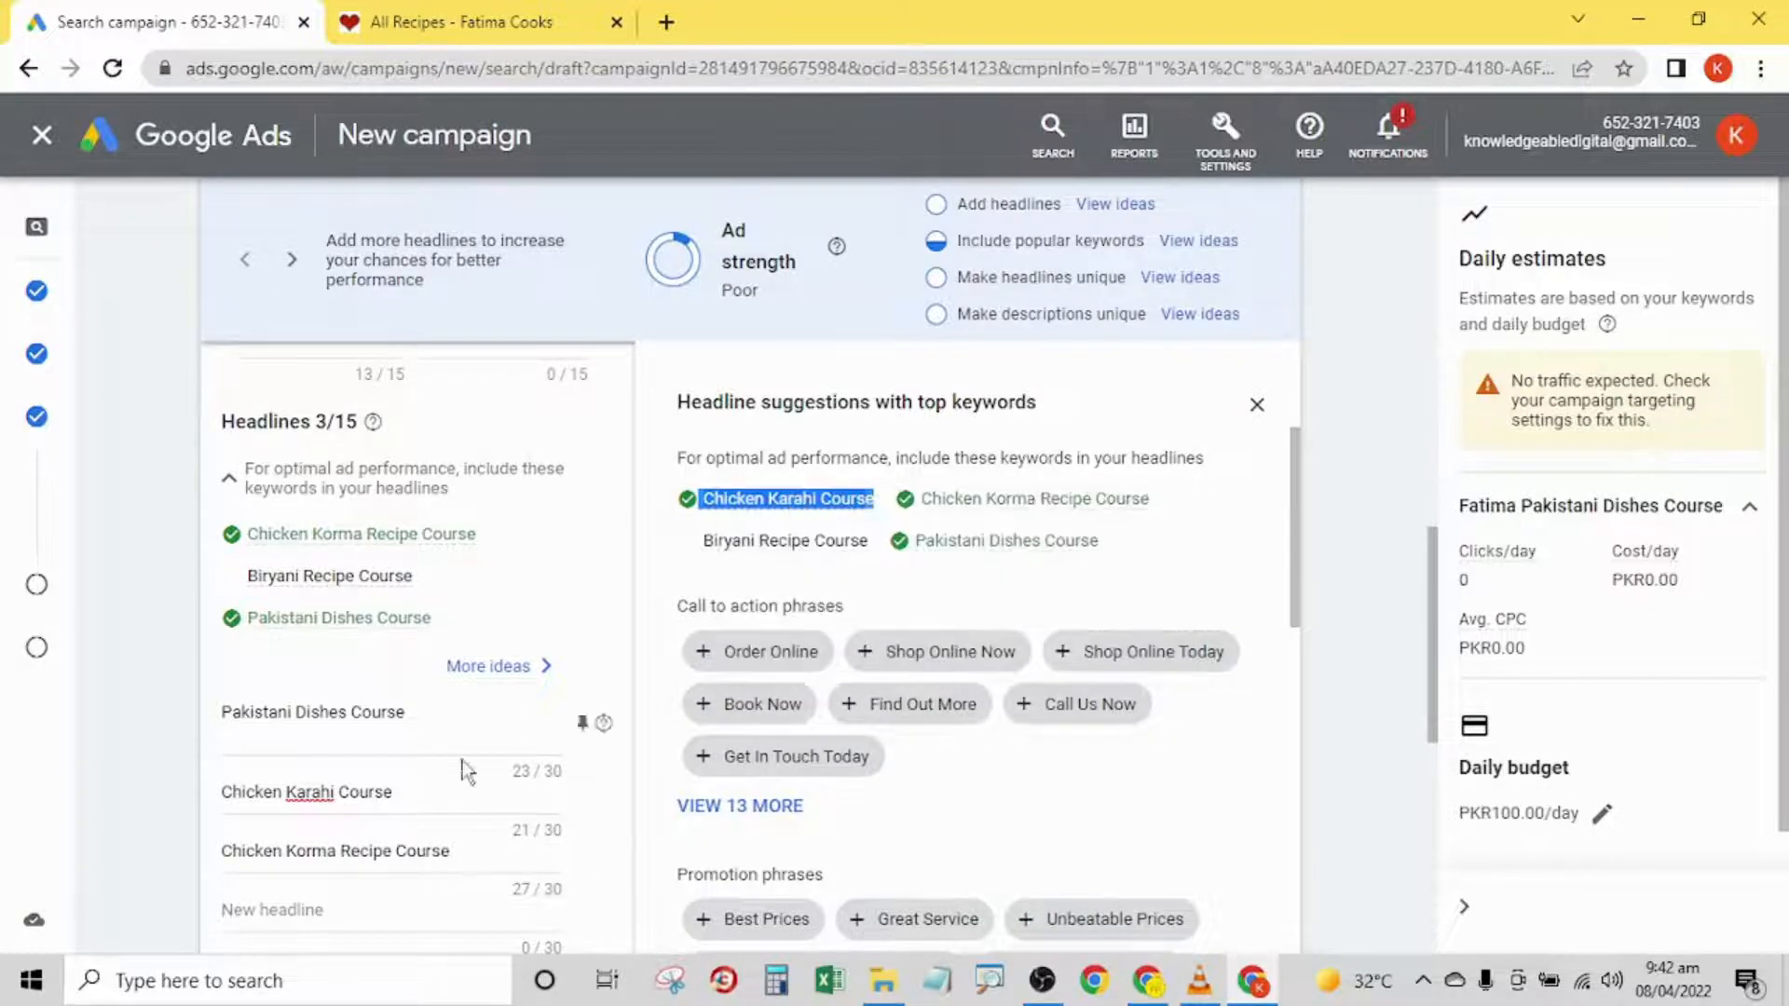
click(271, 908)
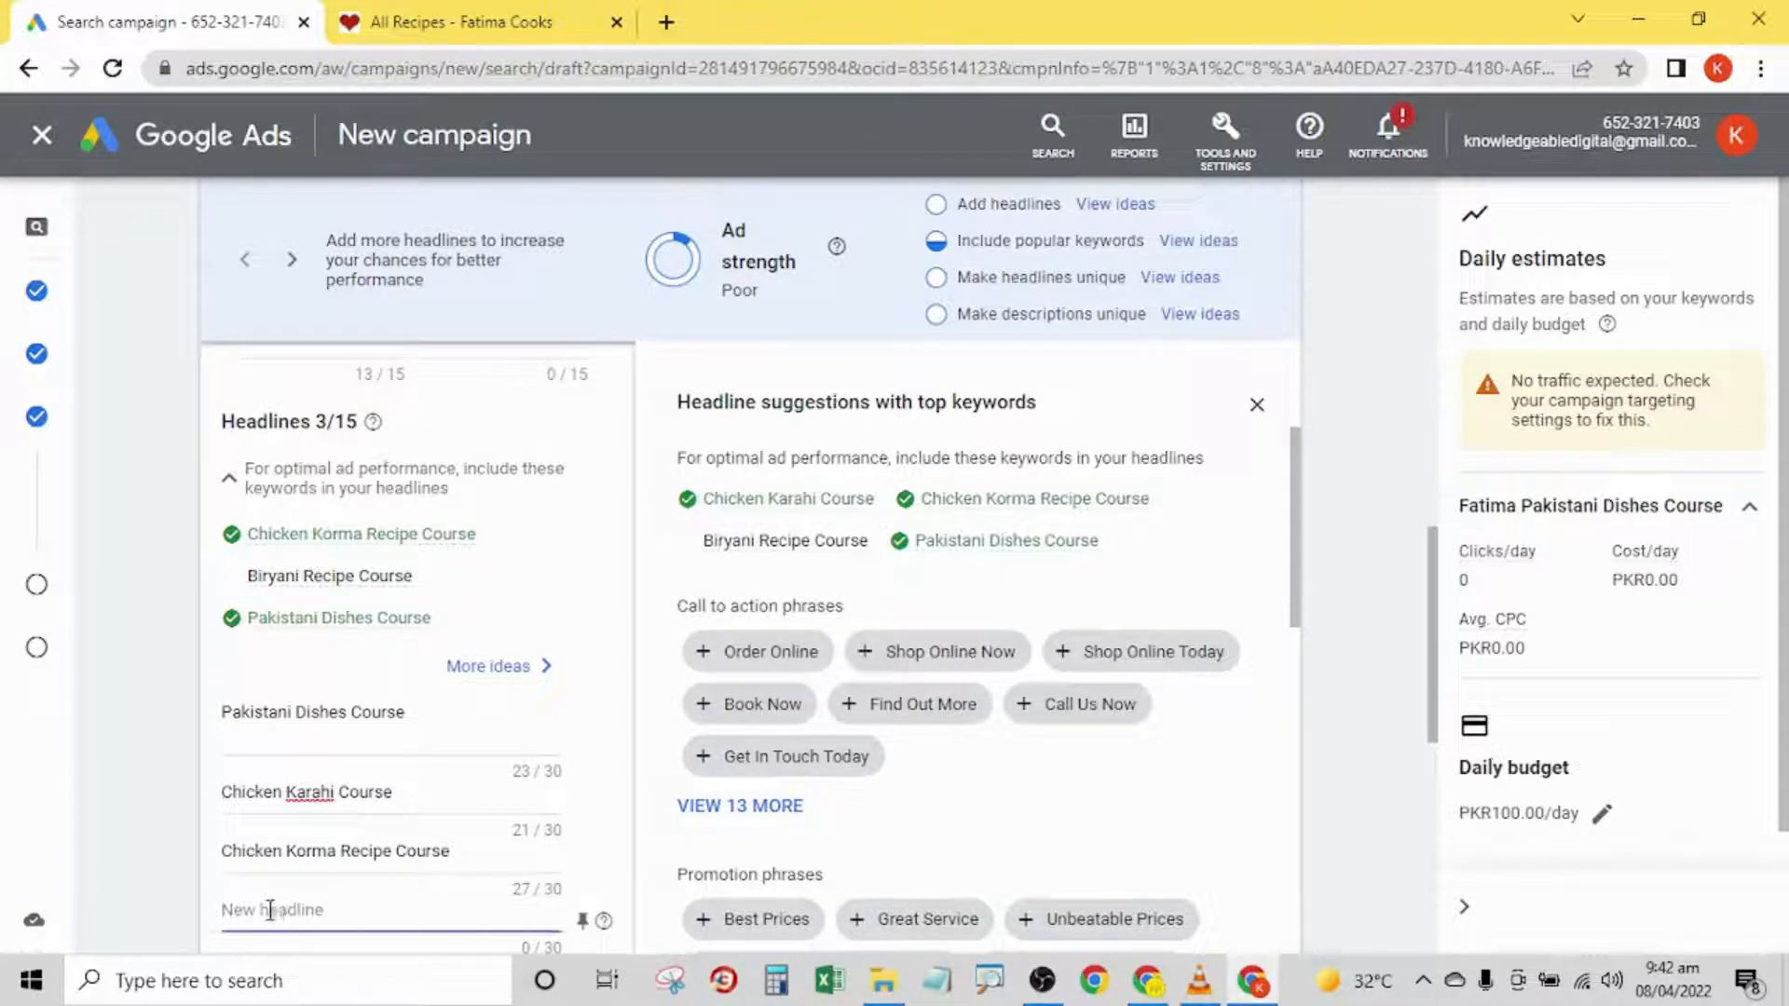
key(ctrl+v)
drag(270, 909, 187, 909)
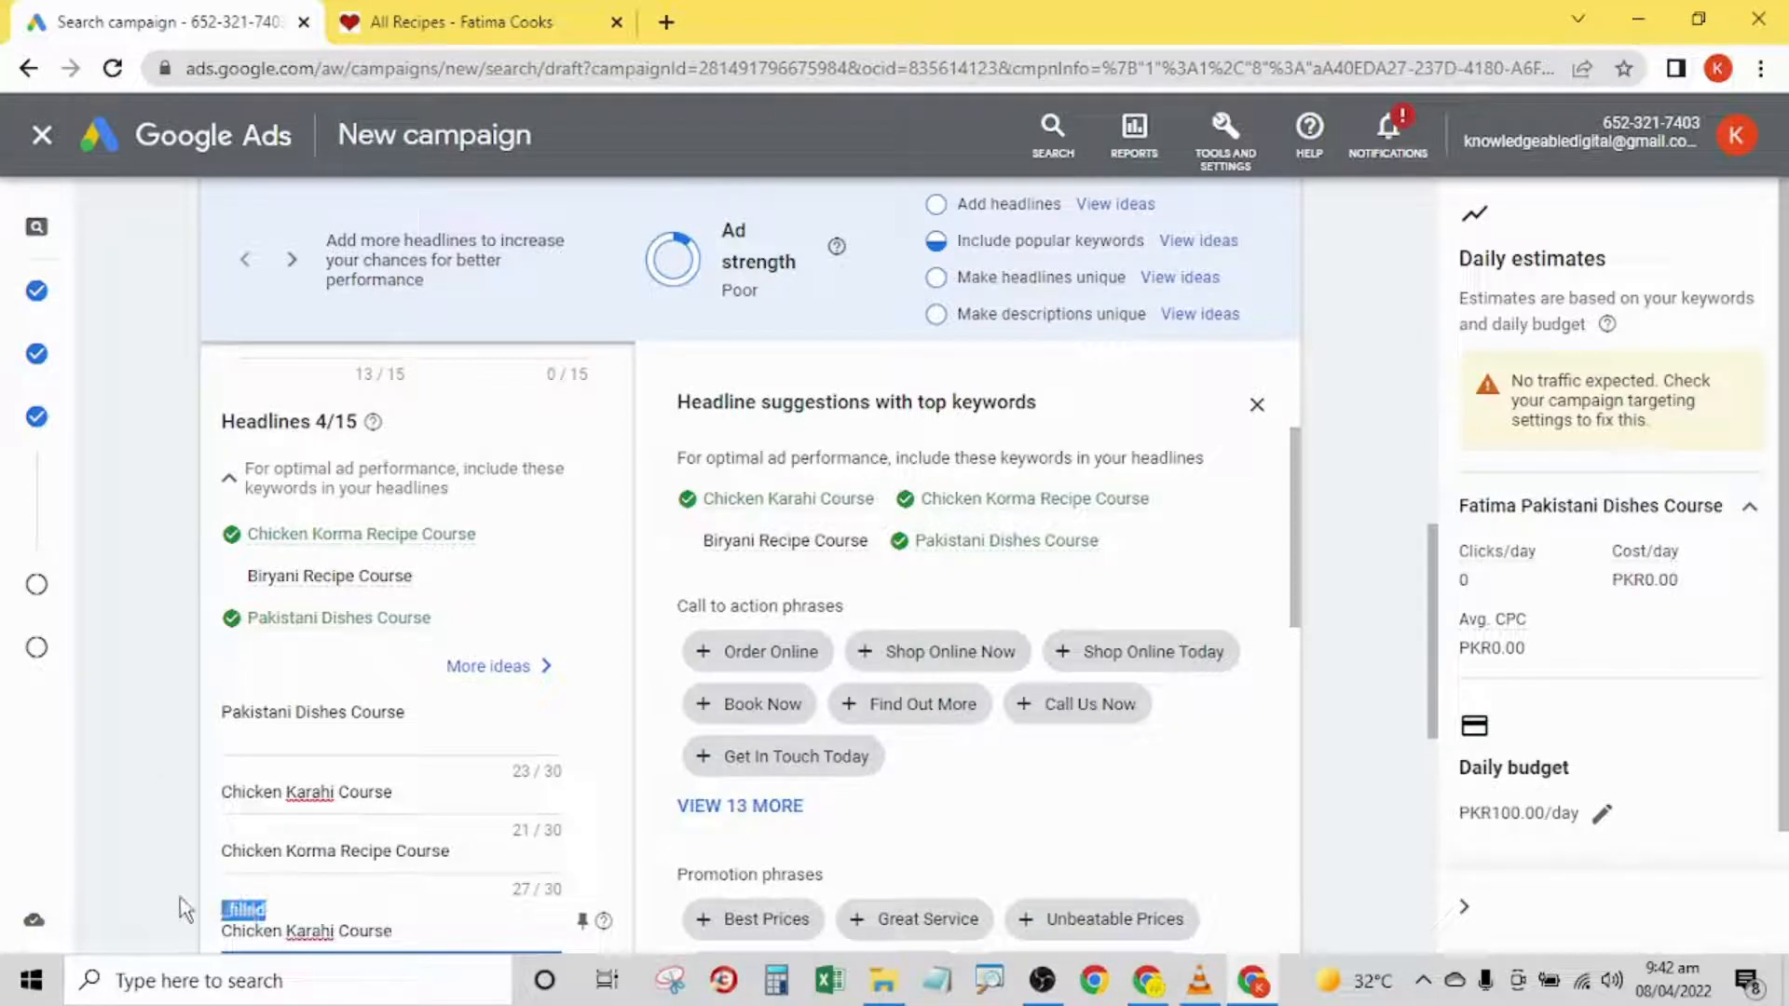
key(BackSpace)
key(Delete)
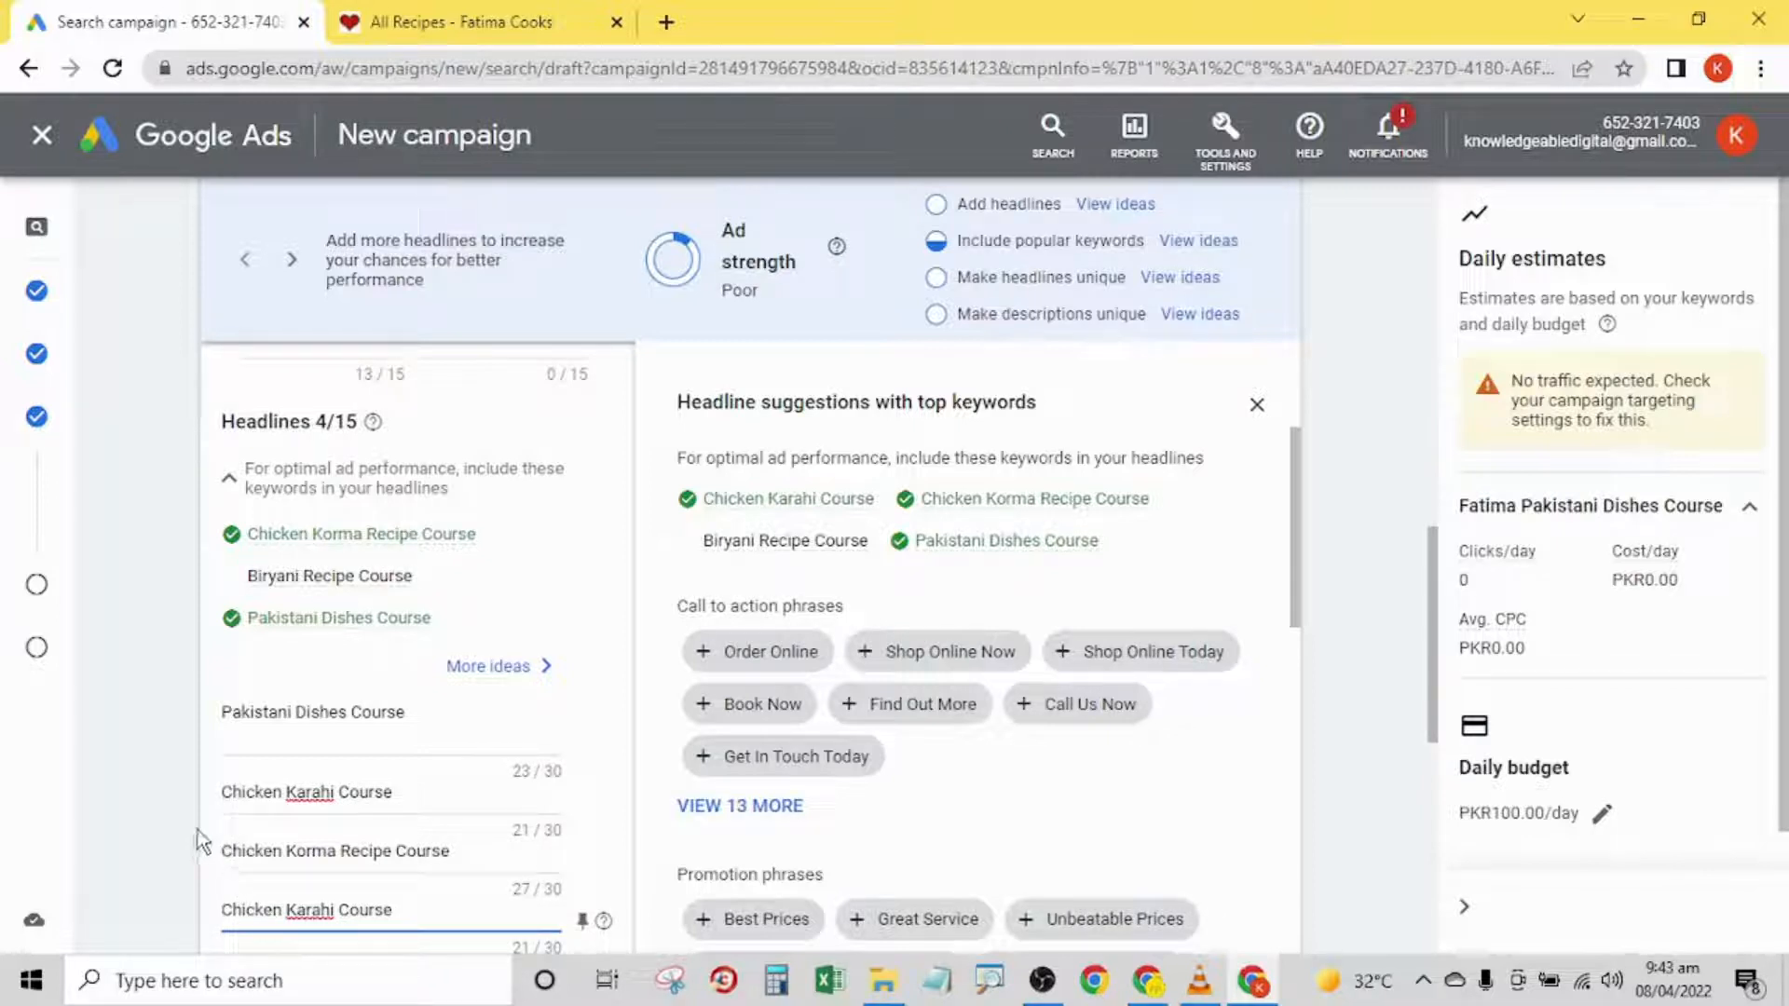
- Remove the extra blank line below Pakistani Dishes Course in the first headline
click(227, 739)
key(BackSpace)
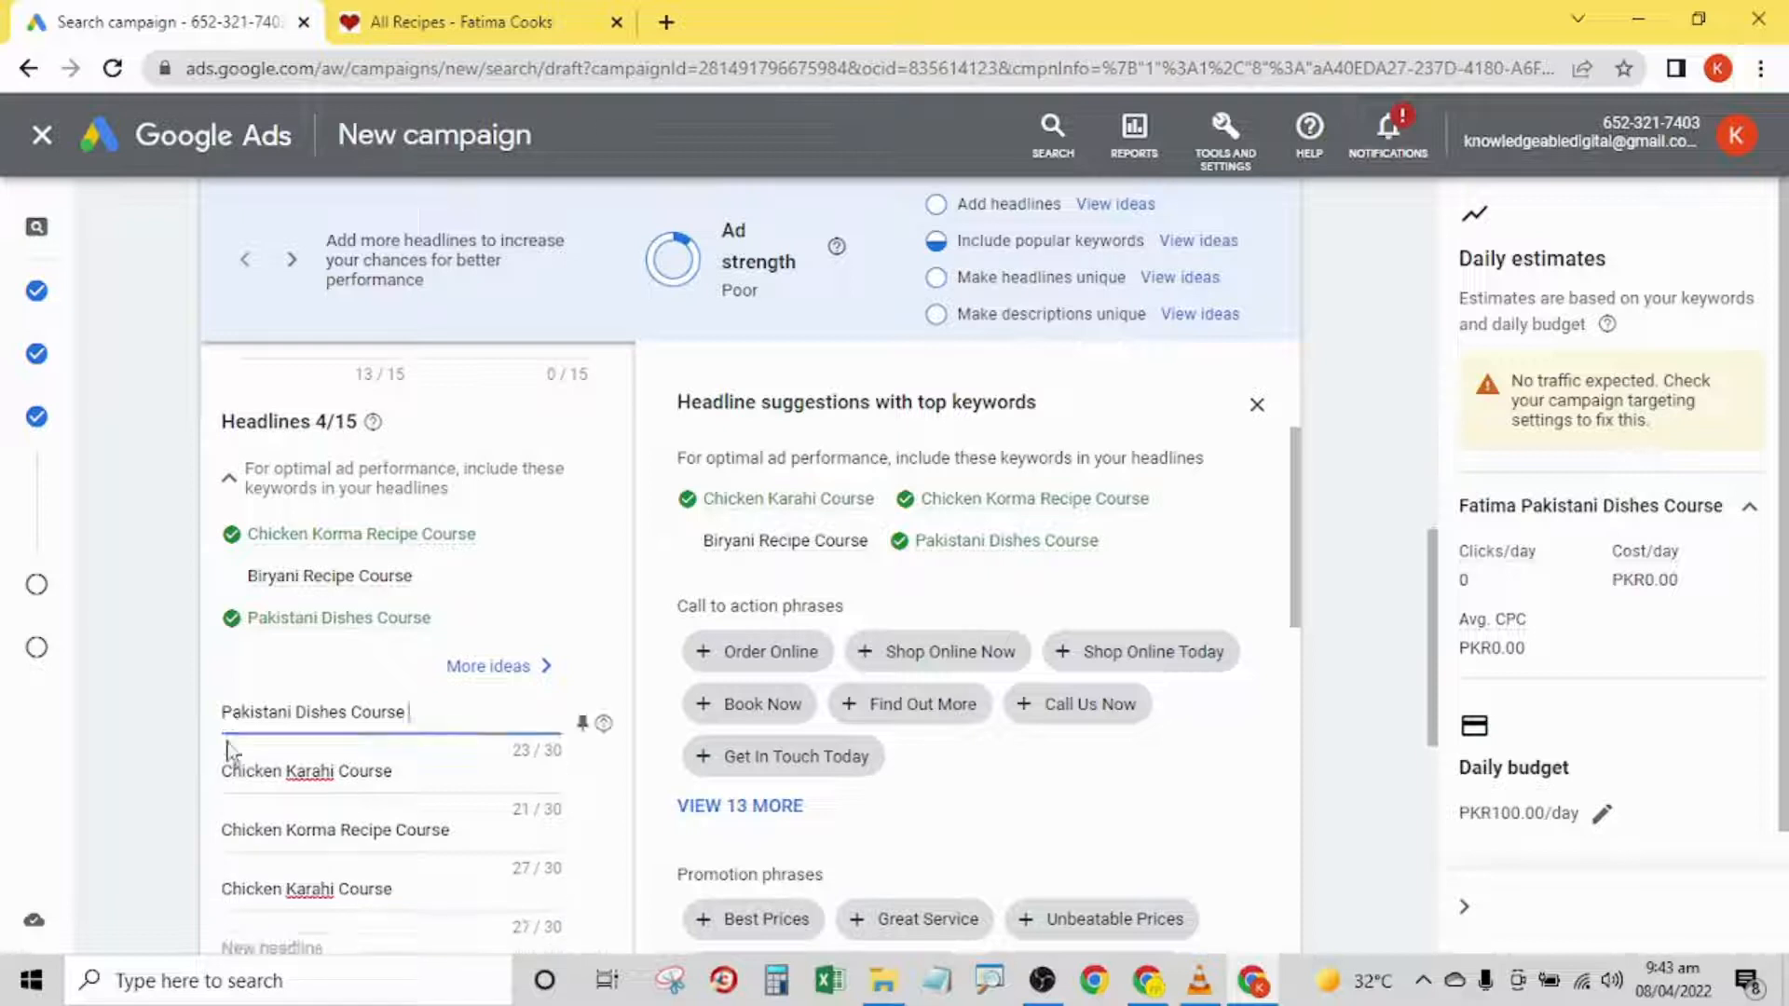
click(173, 774)
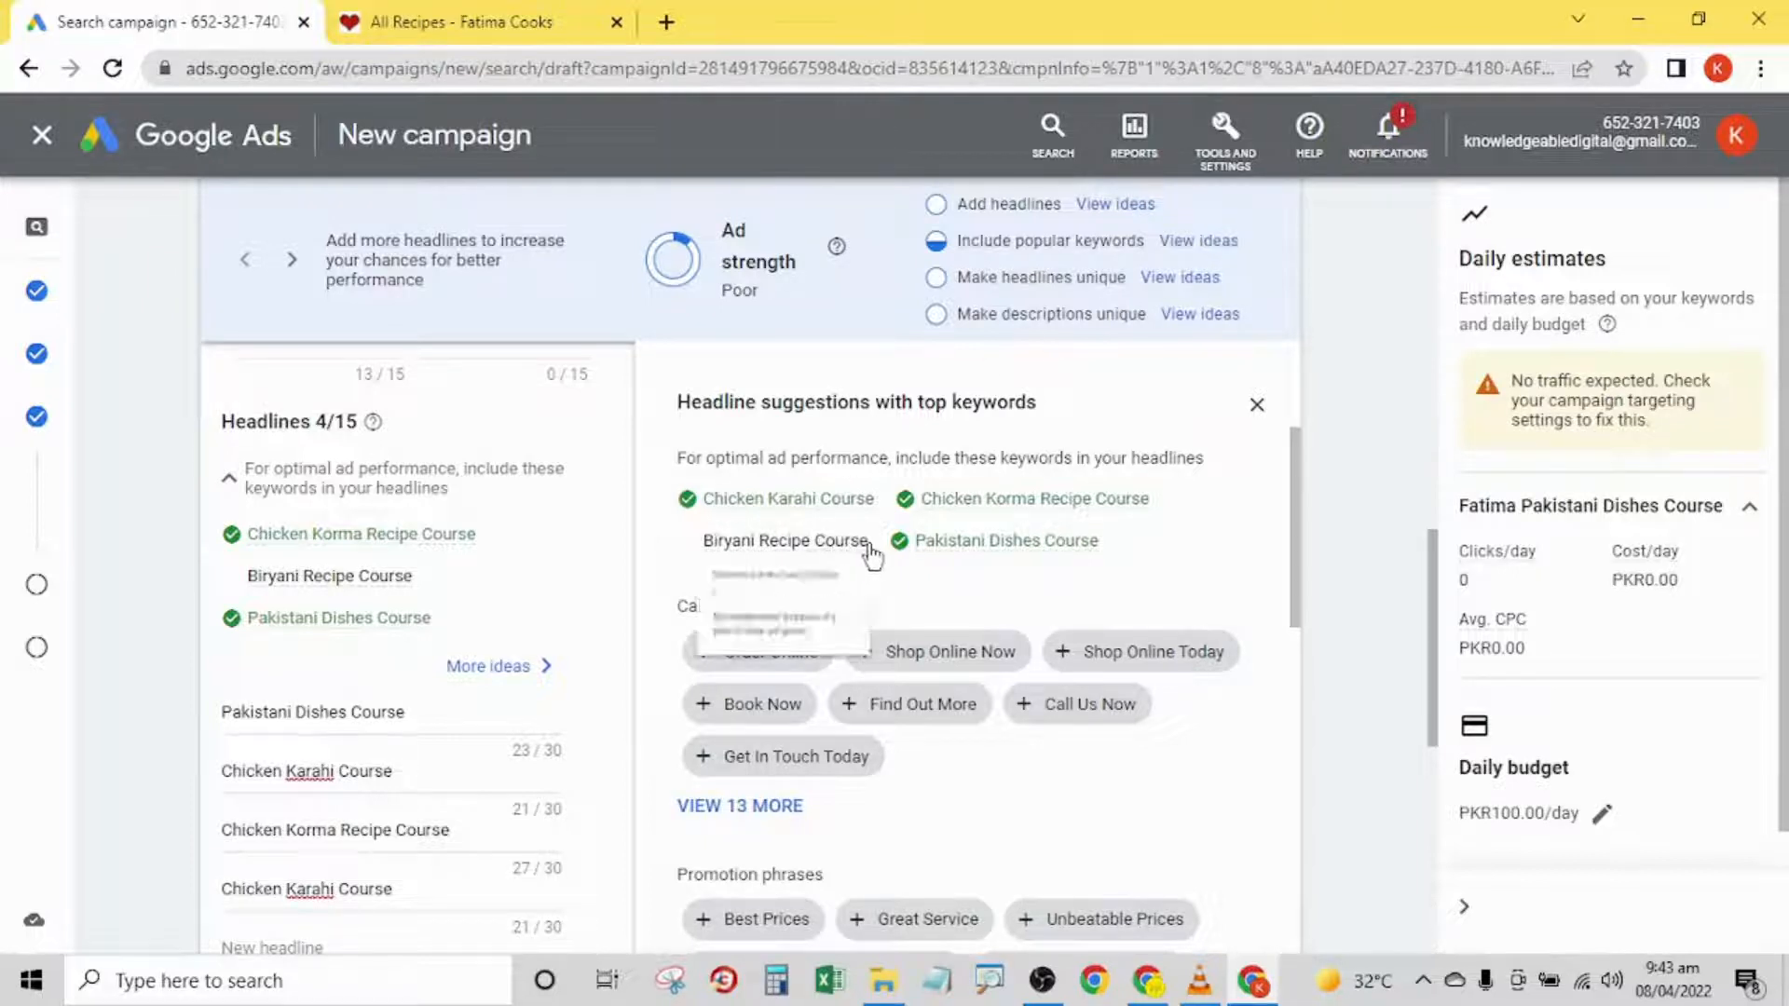
- Copy the suggested keyword Biryani Recipe Course into the ad's fifth headline
drag(870, 540, 710, 540)
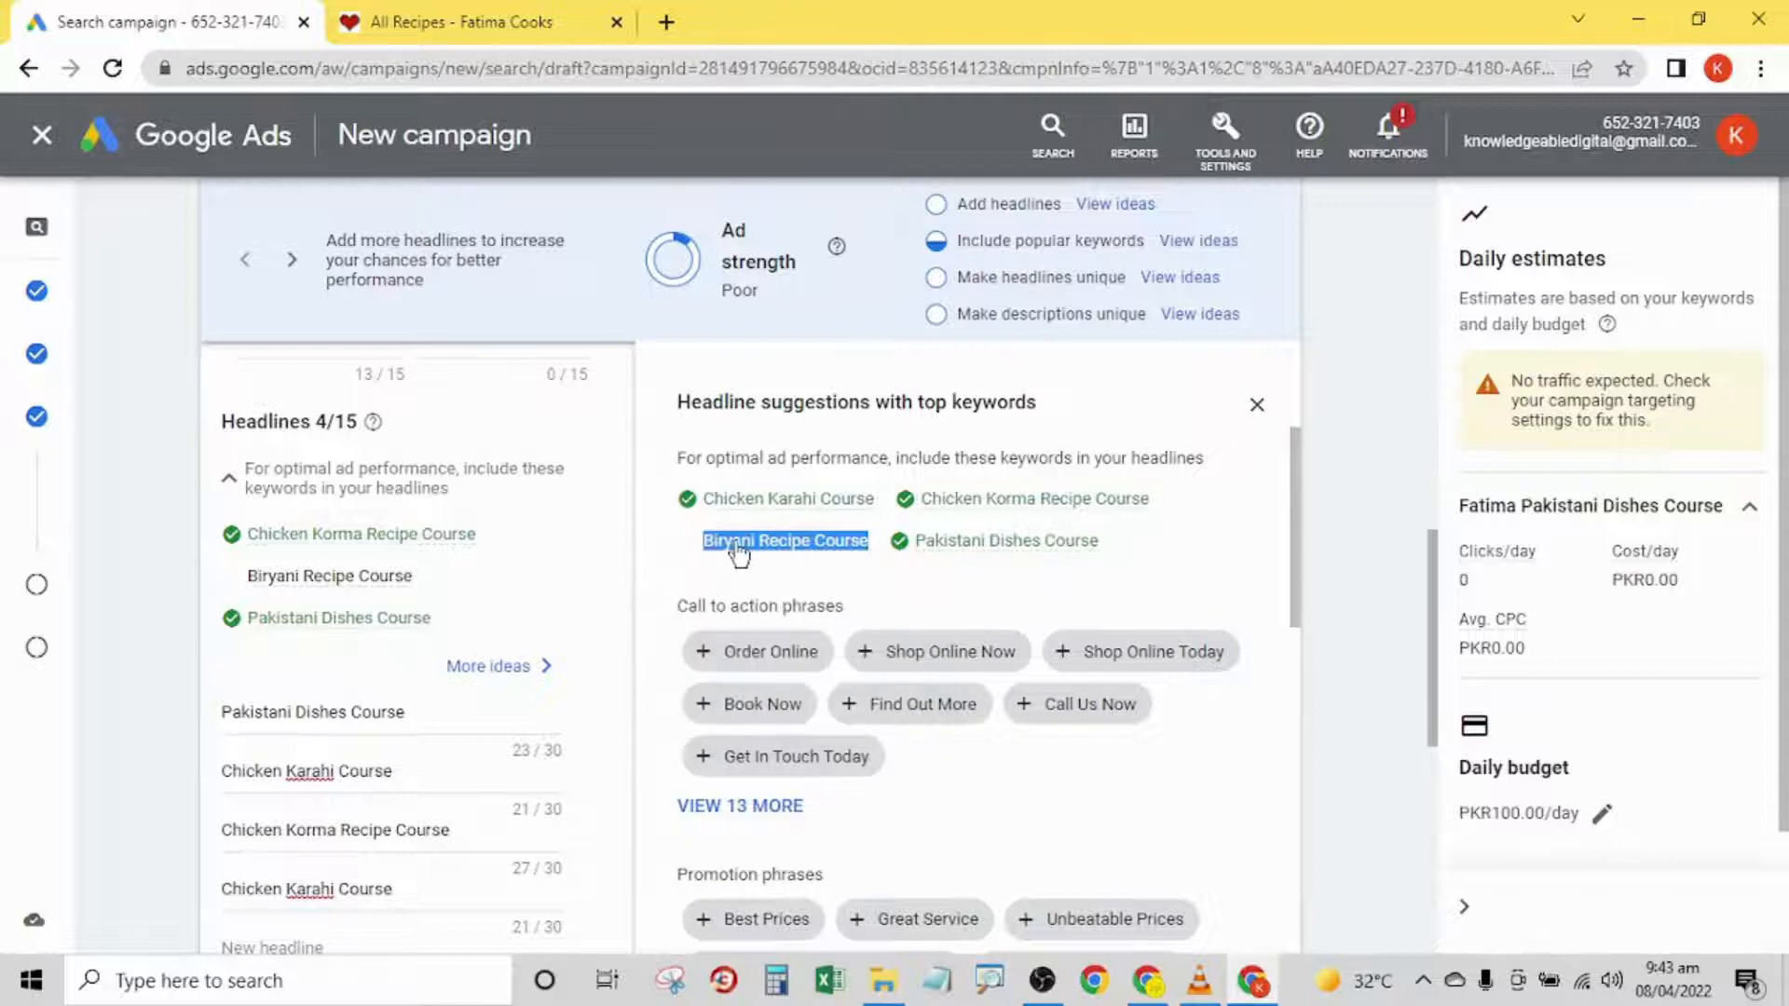
right_click(735, 551)
click(760, 564)
drag(1303, 515, 1298, 571)
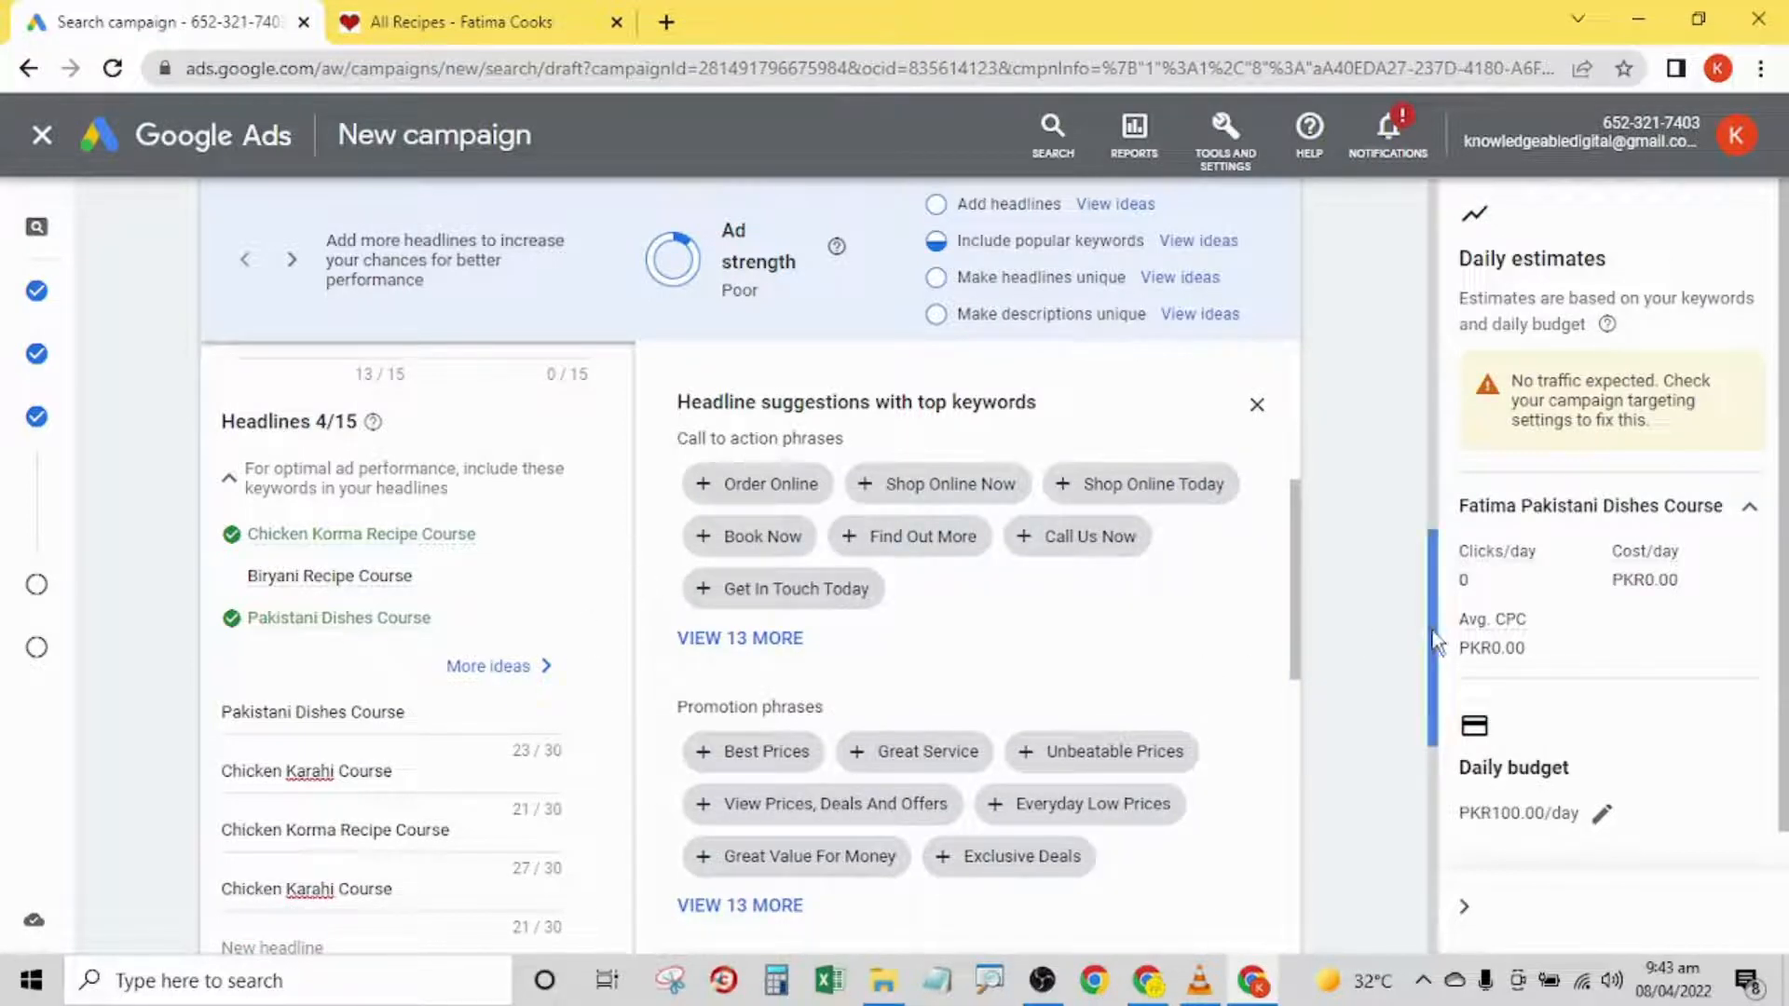
scroll(1430, 736, down, 3)
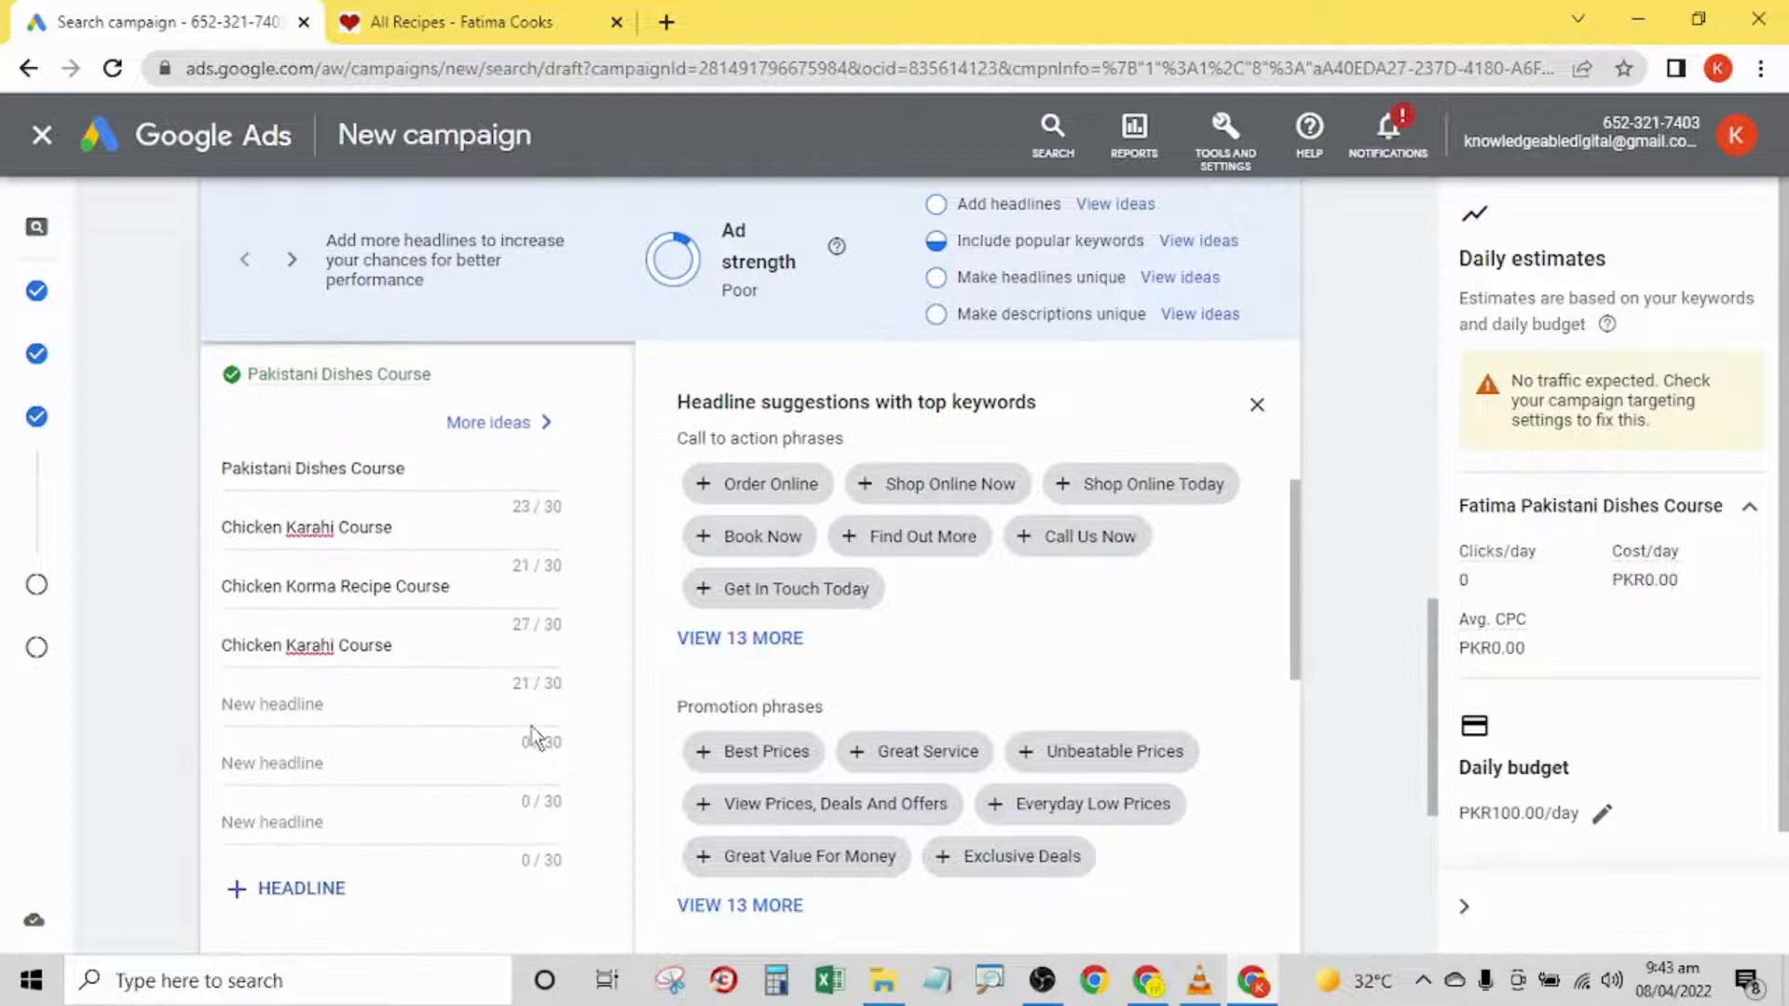
click(315, 719)
key(ctrl+v)
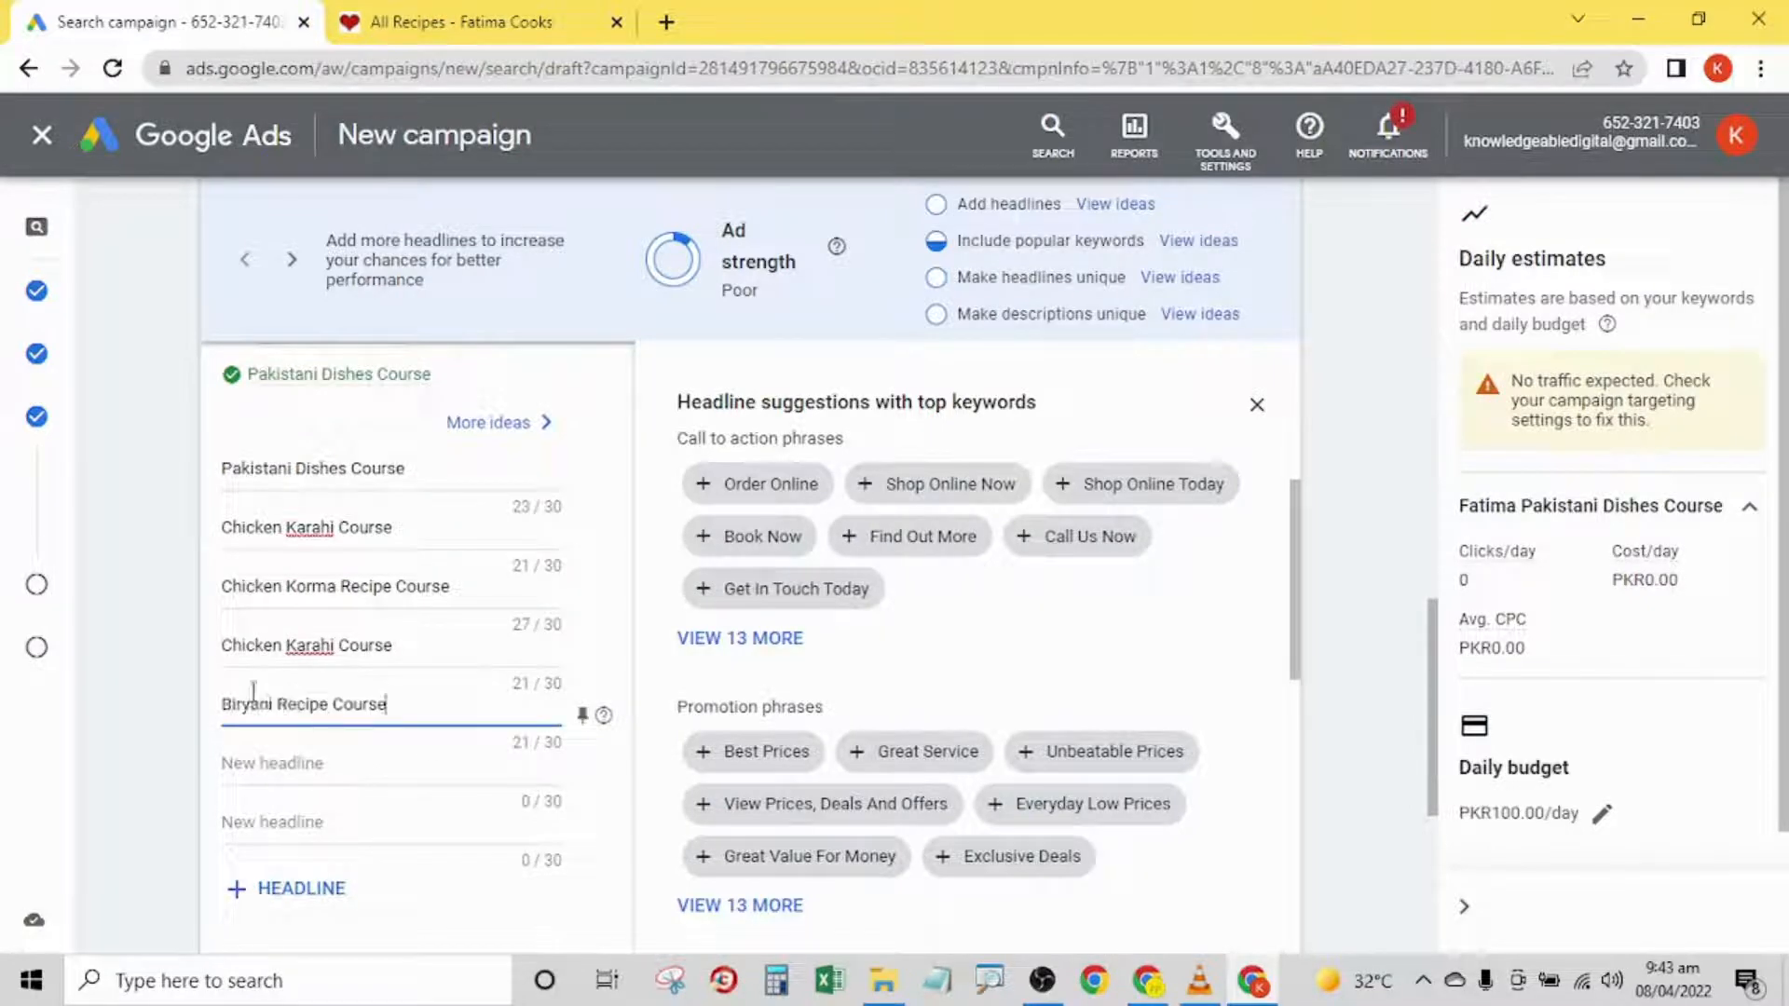
click(149, 545)
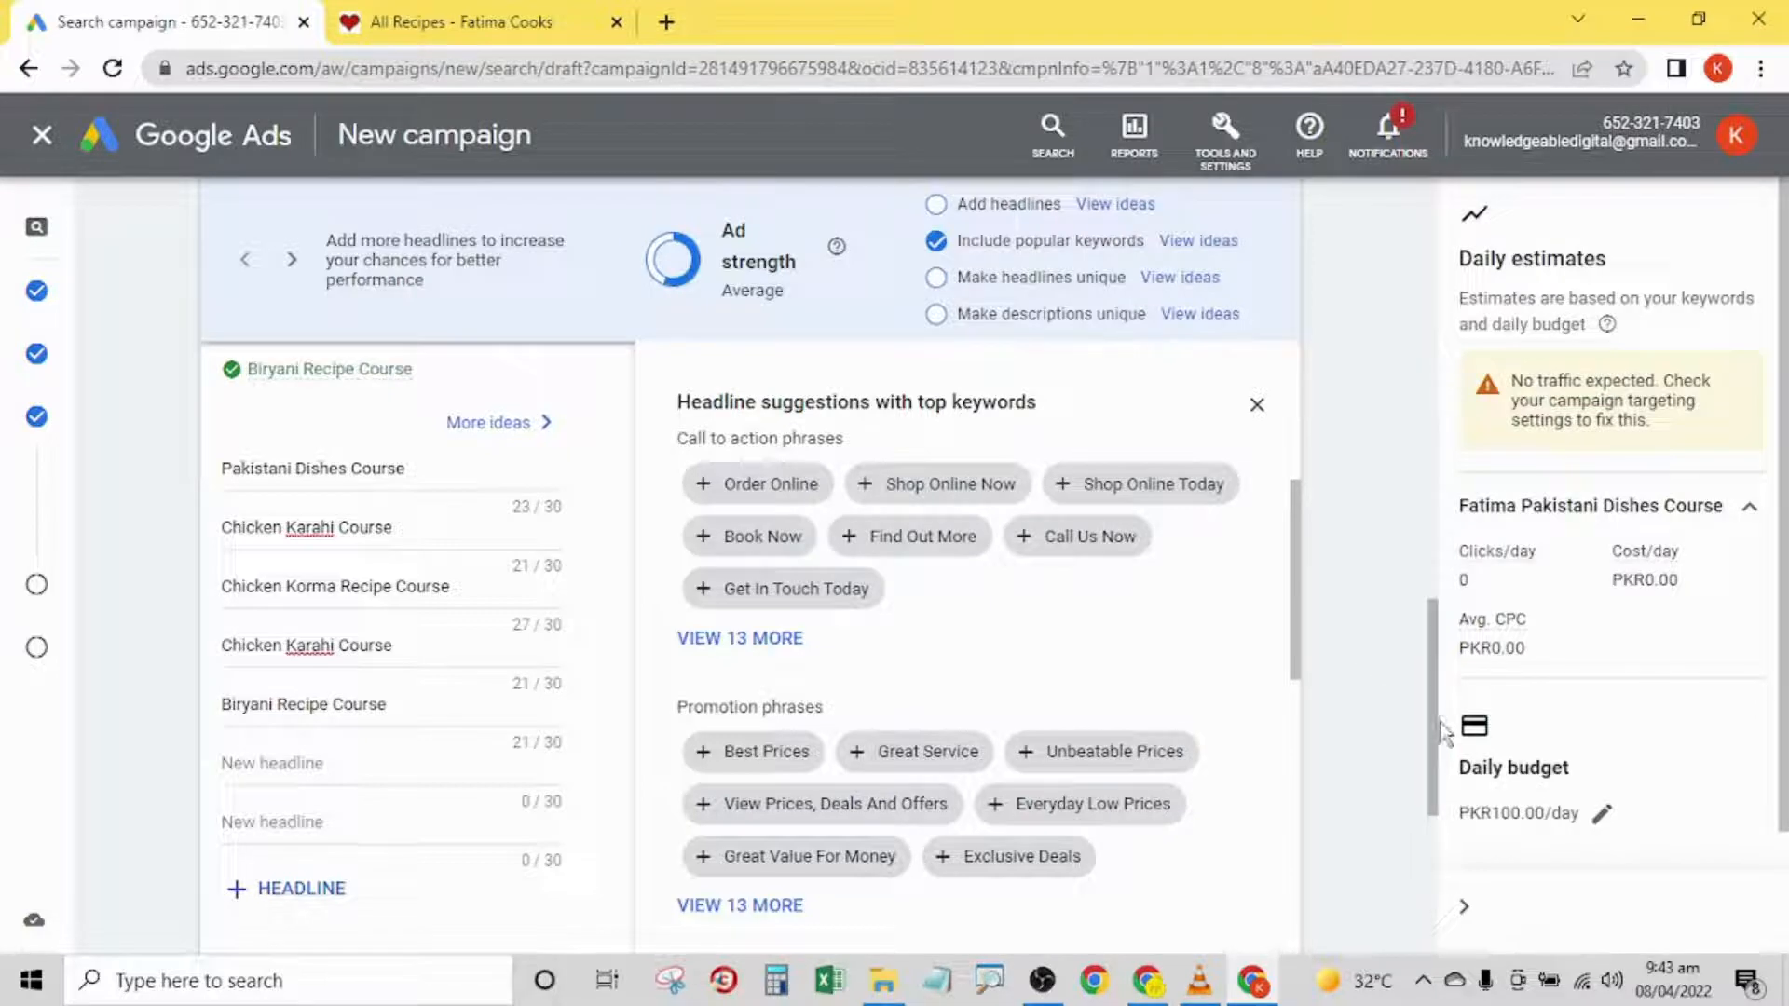
- Review the ad strength, the entered headlines with their character limits, and the suggested headline phrases
drag(1434, 732, 1445, 618)
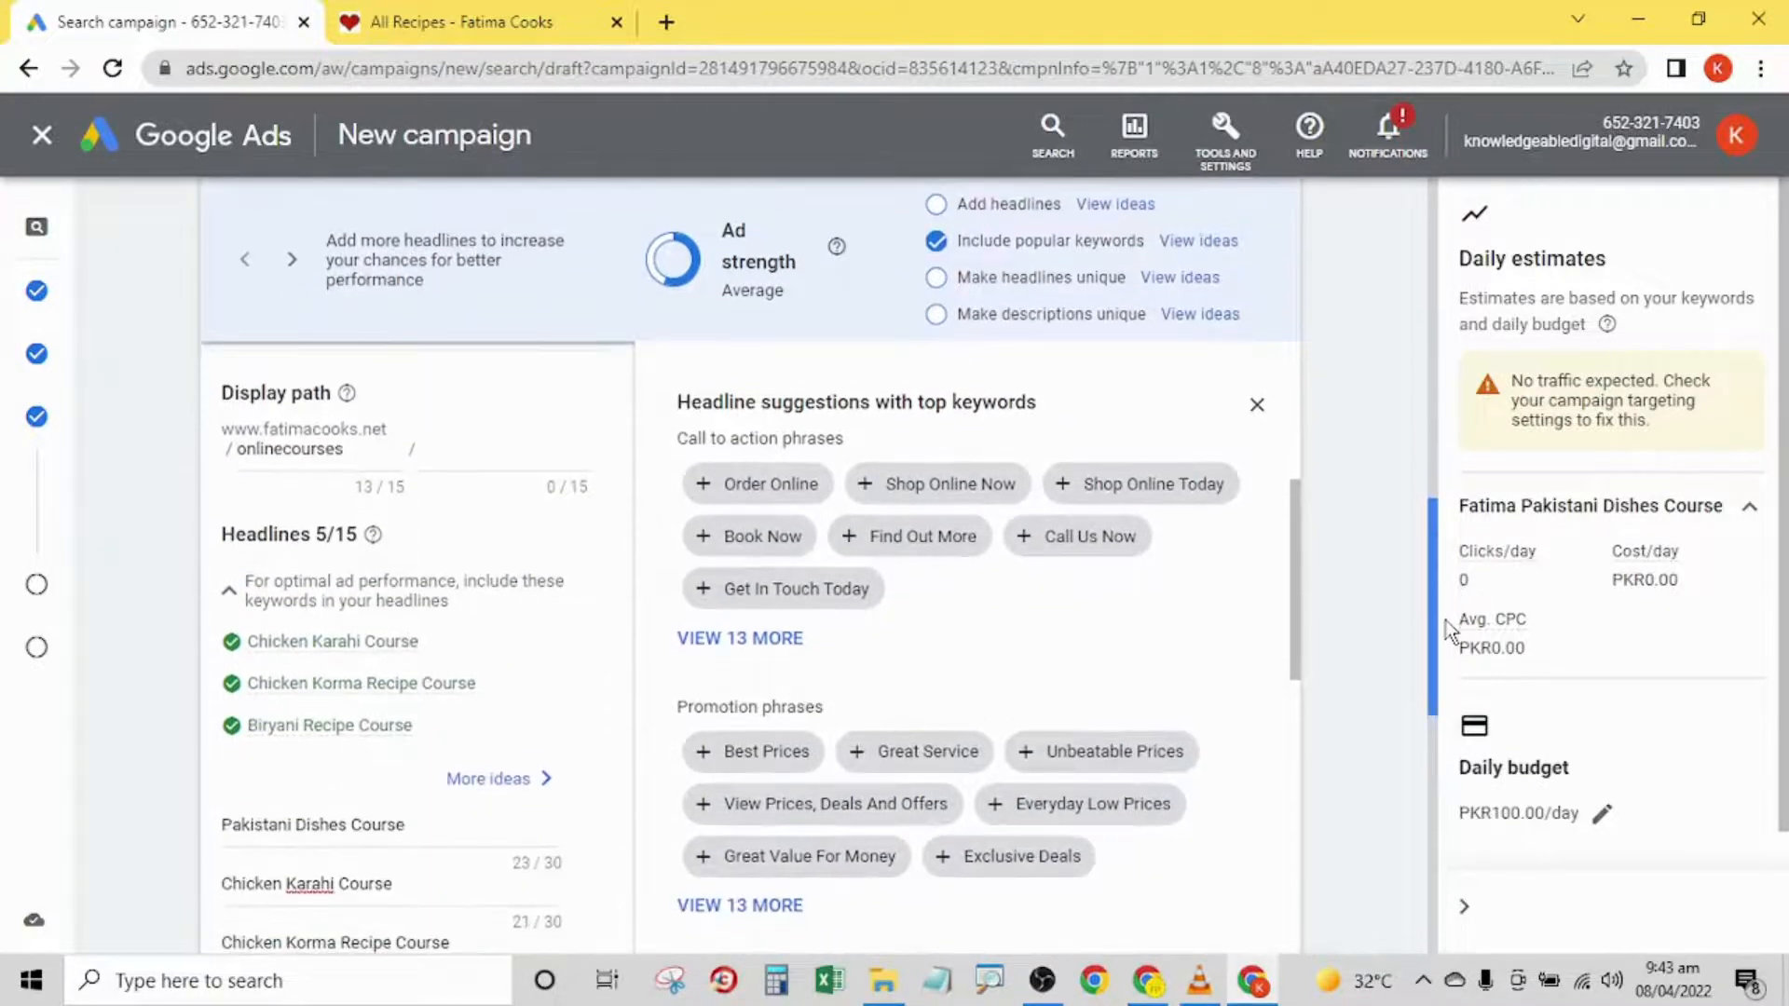
scroll(1288, 538, up, 2)
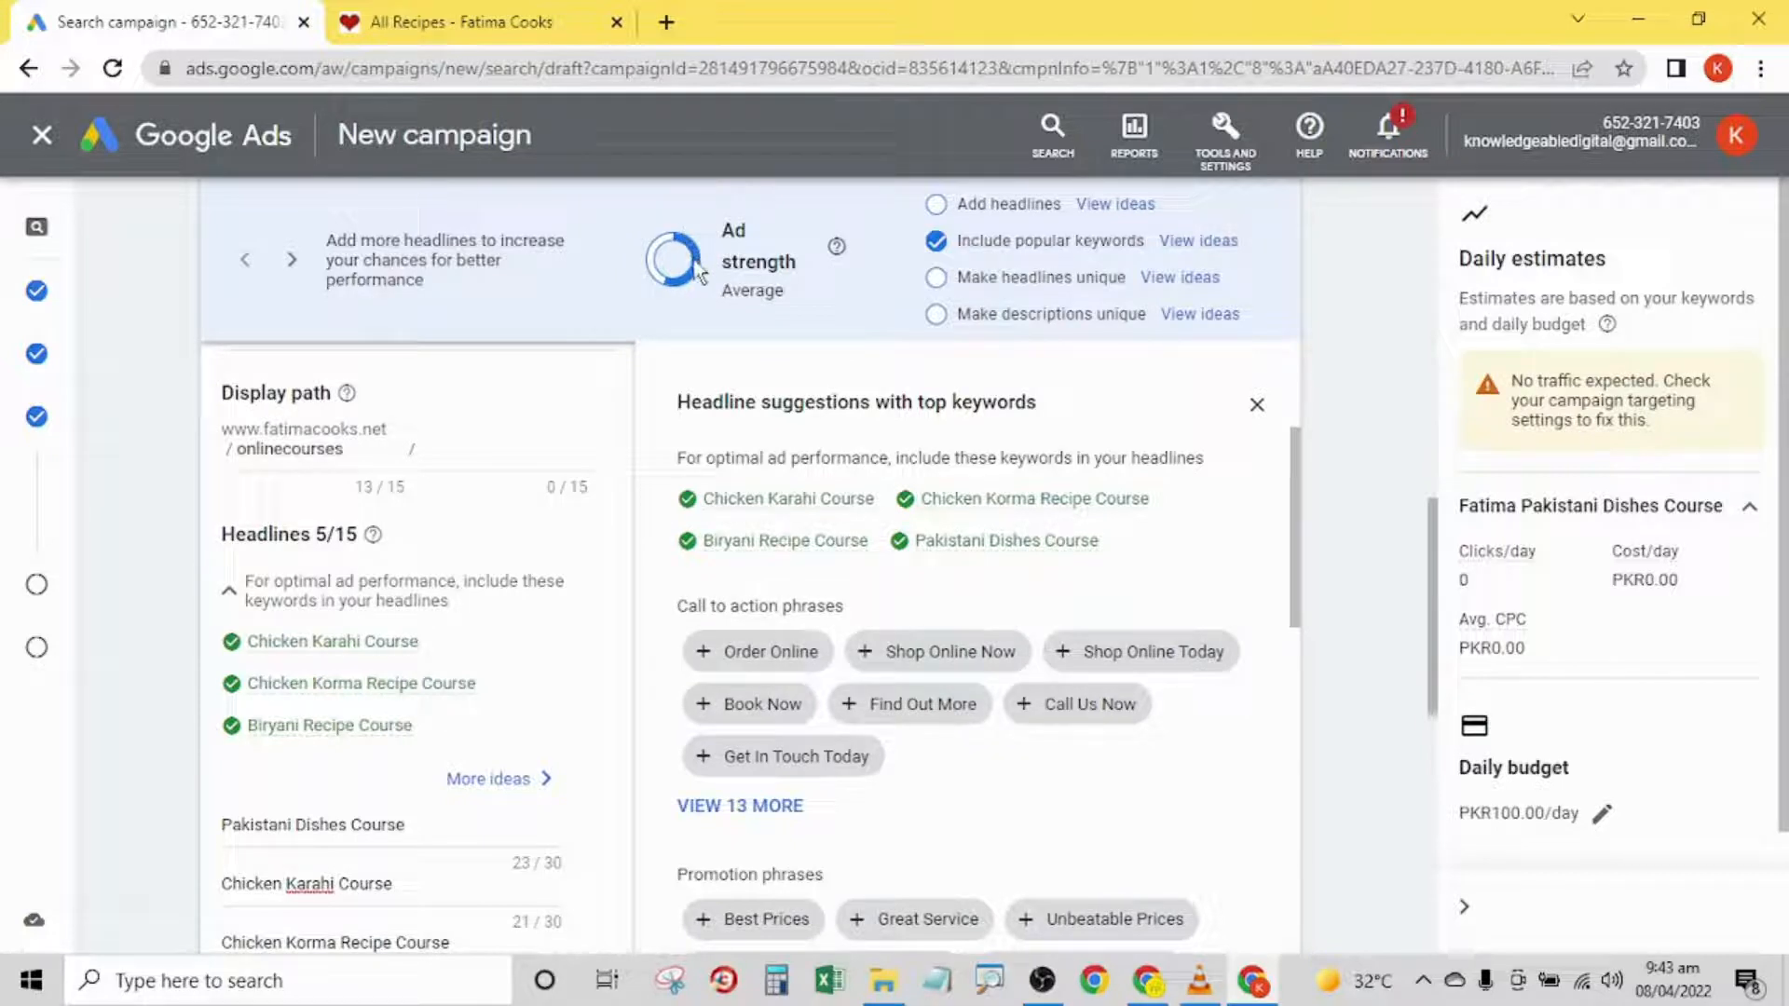
drag(1425, 522, 1444, 591)
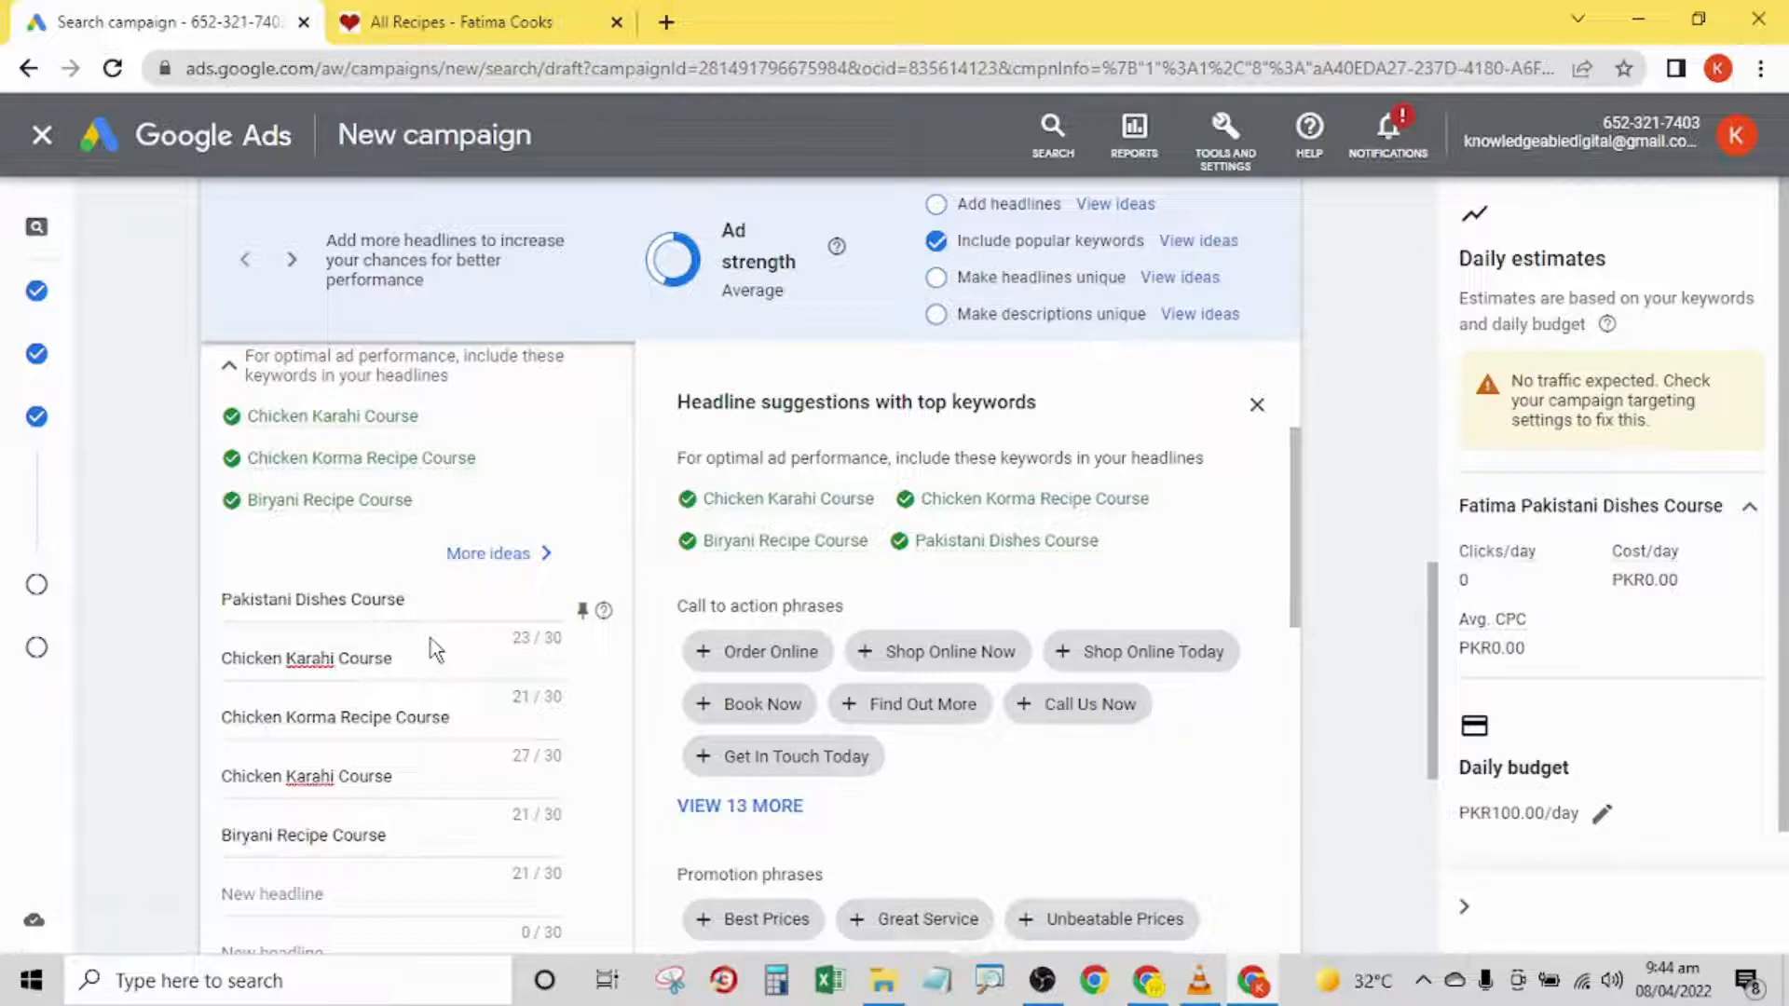
drag(1435, 611, 1456, 736)
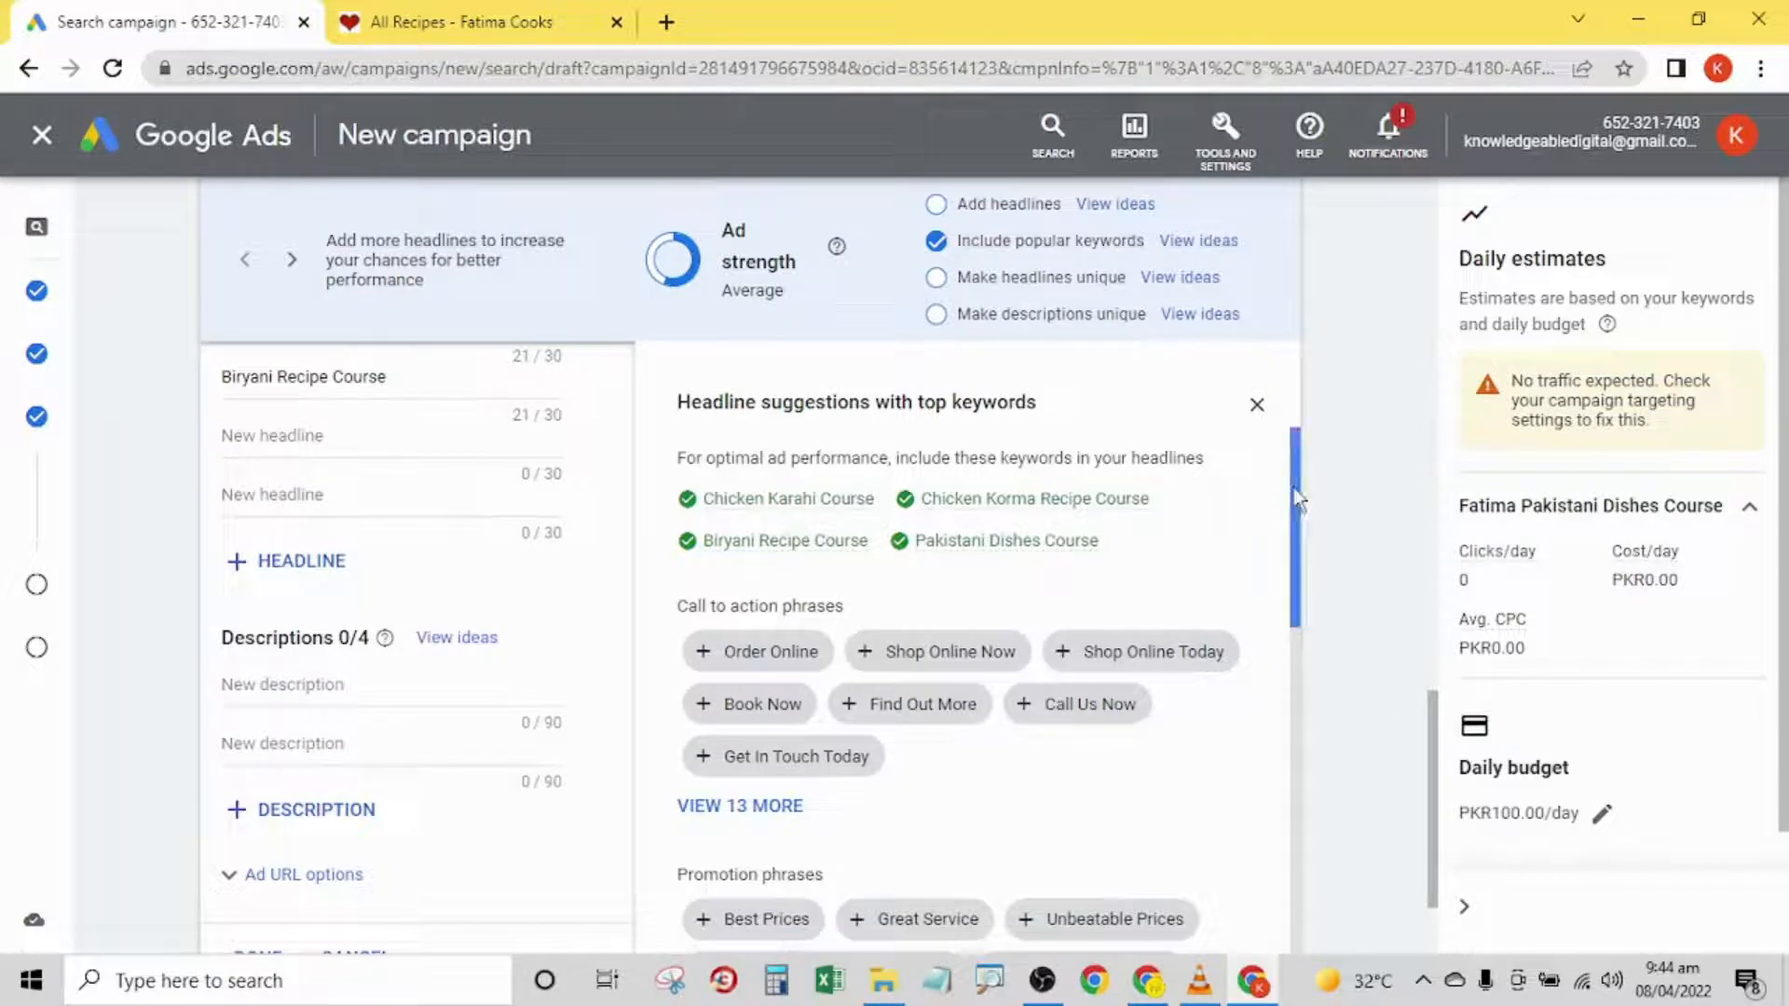
drag(1293, 496, 1321, 417)
drag(1422, 718, 1483, 560)
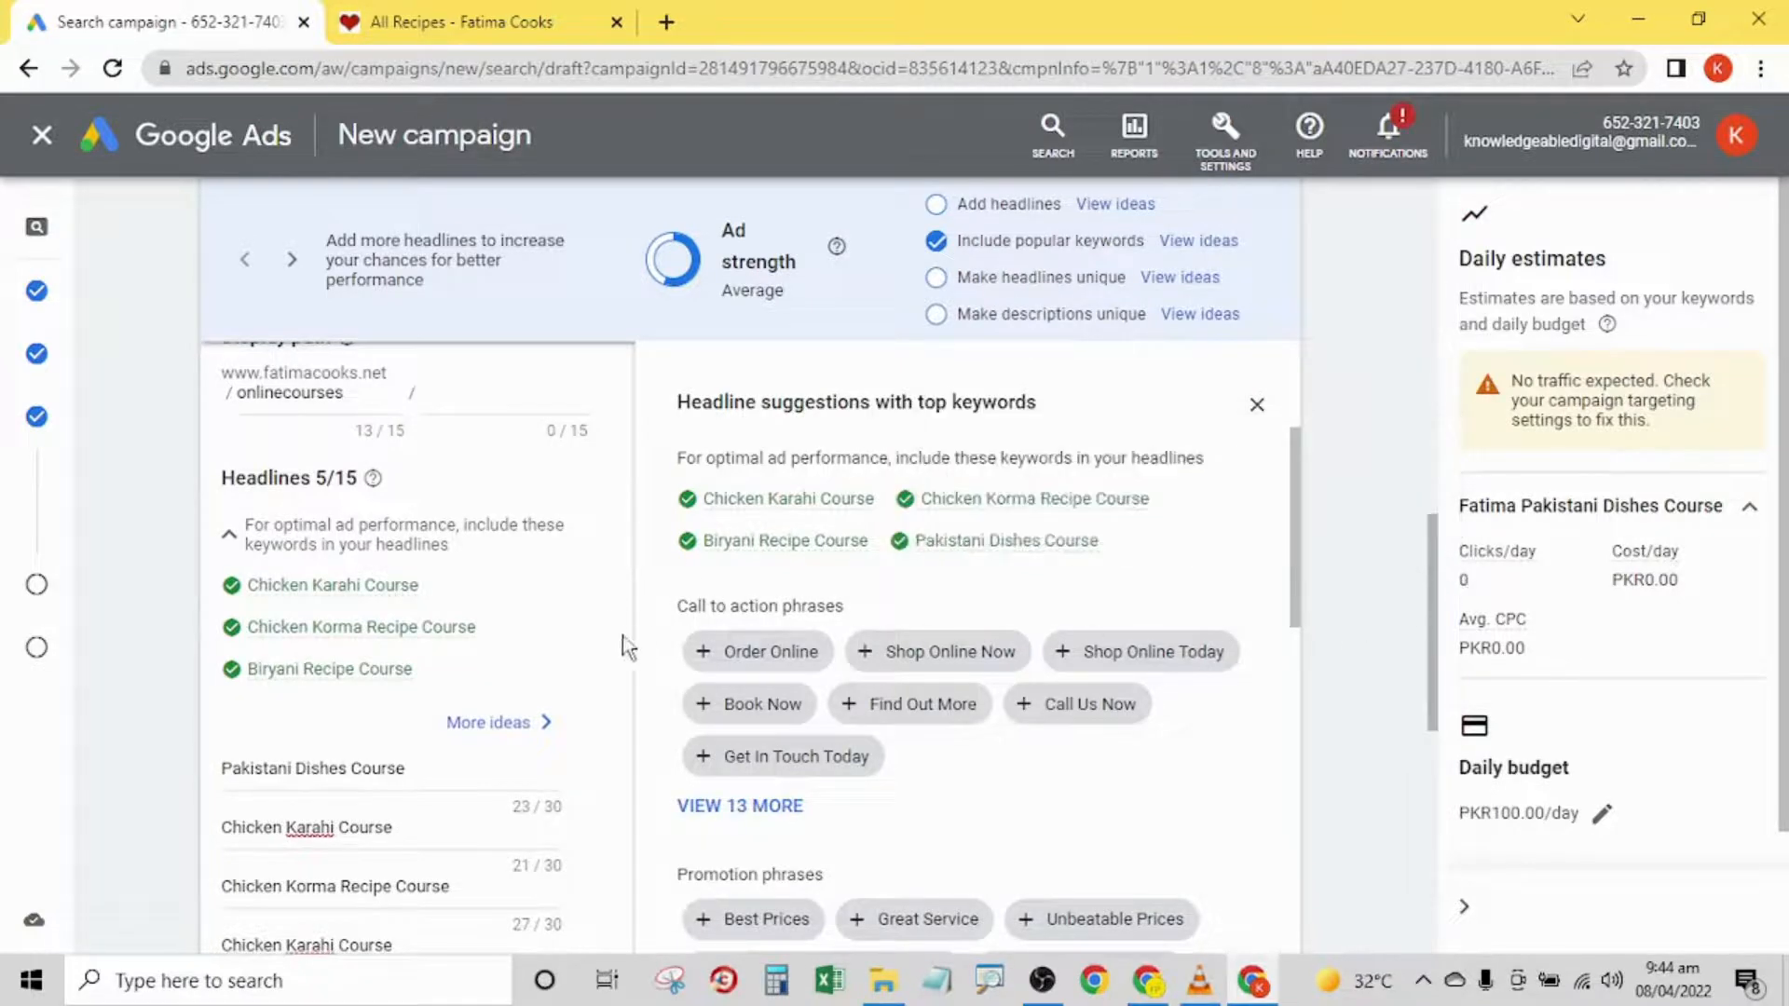
drag(1302, 477, 1335, 913)
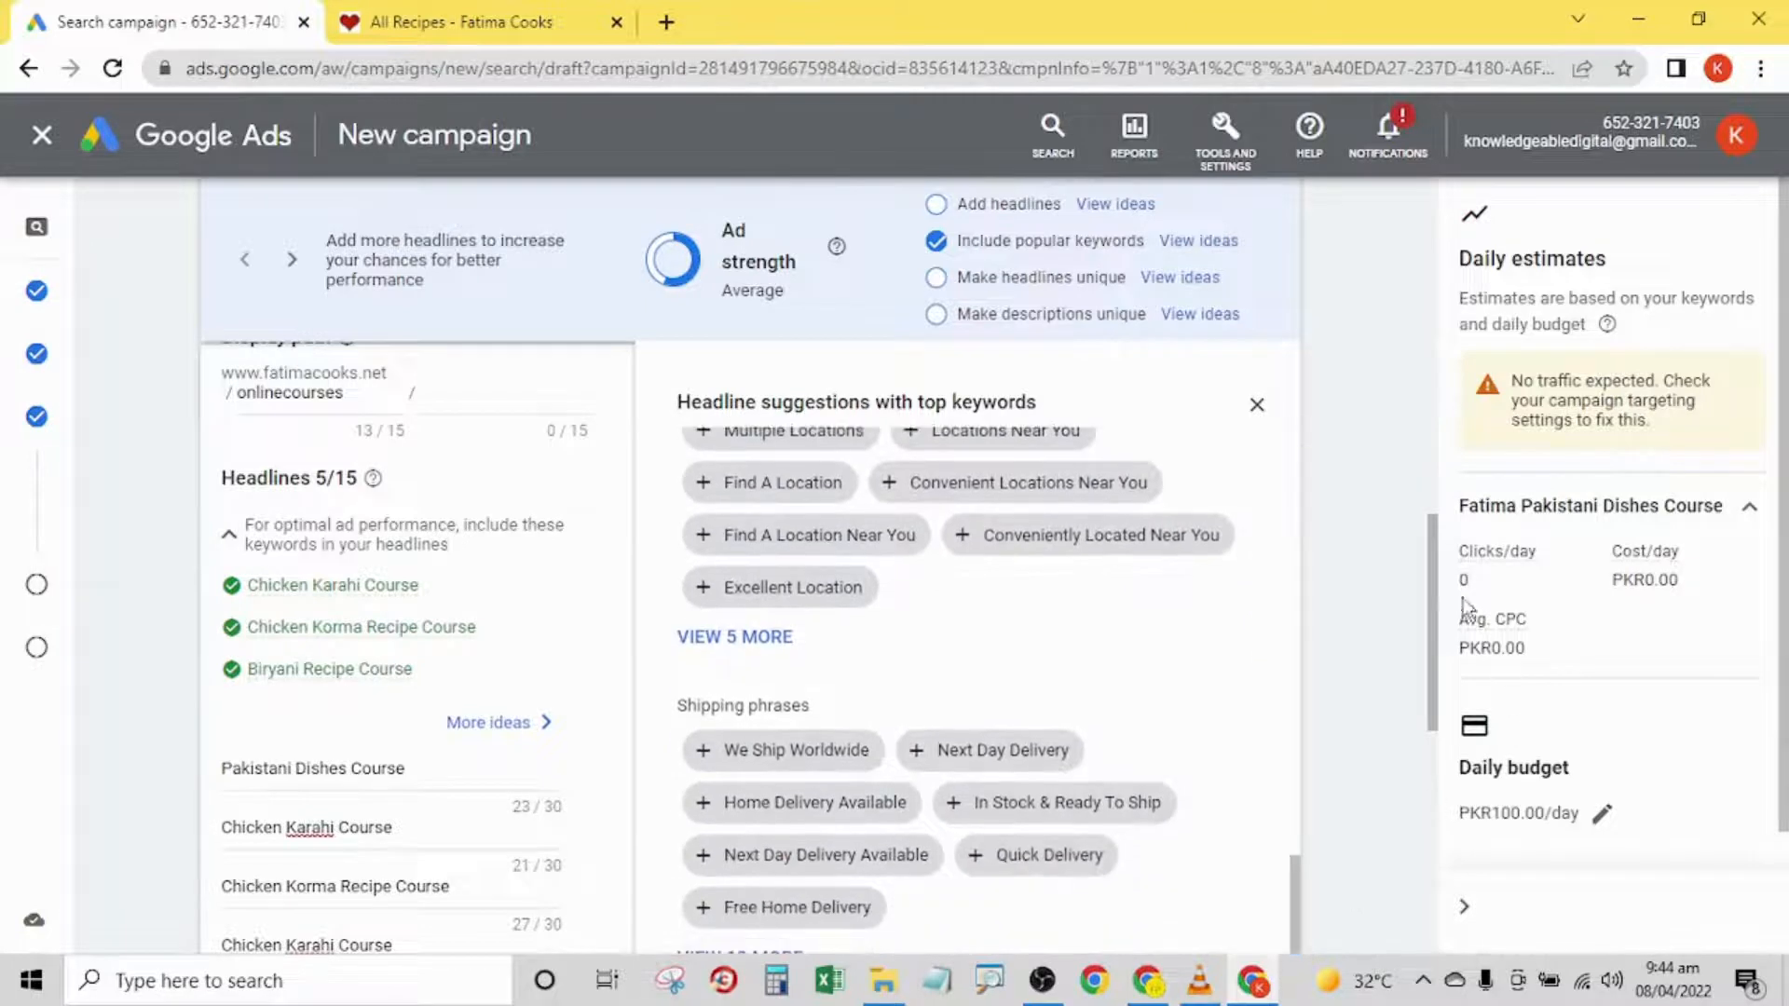
drag(1439, 557, 1445, 662)
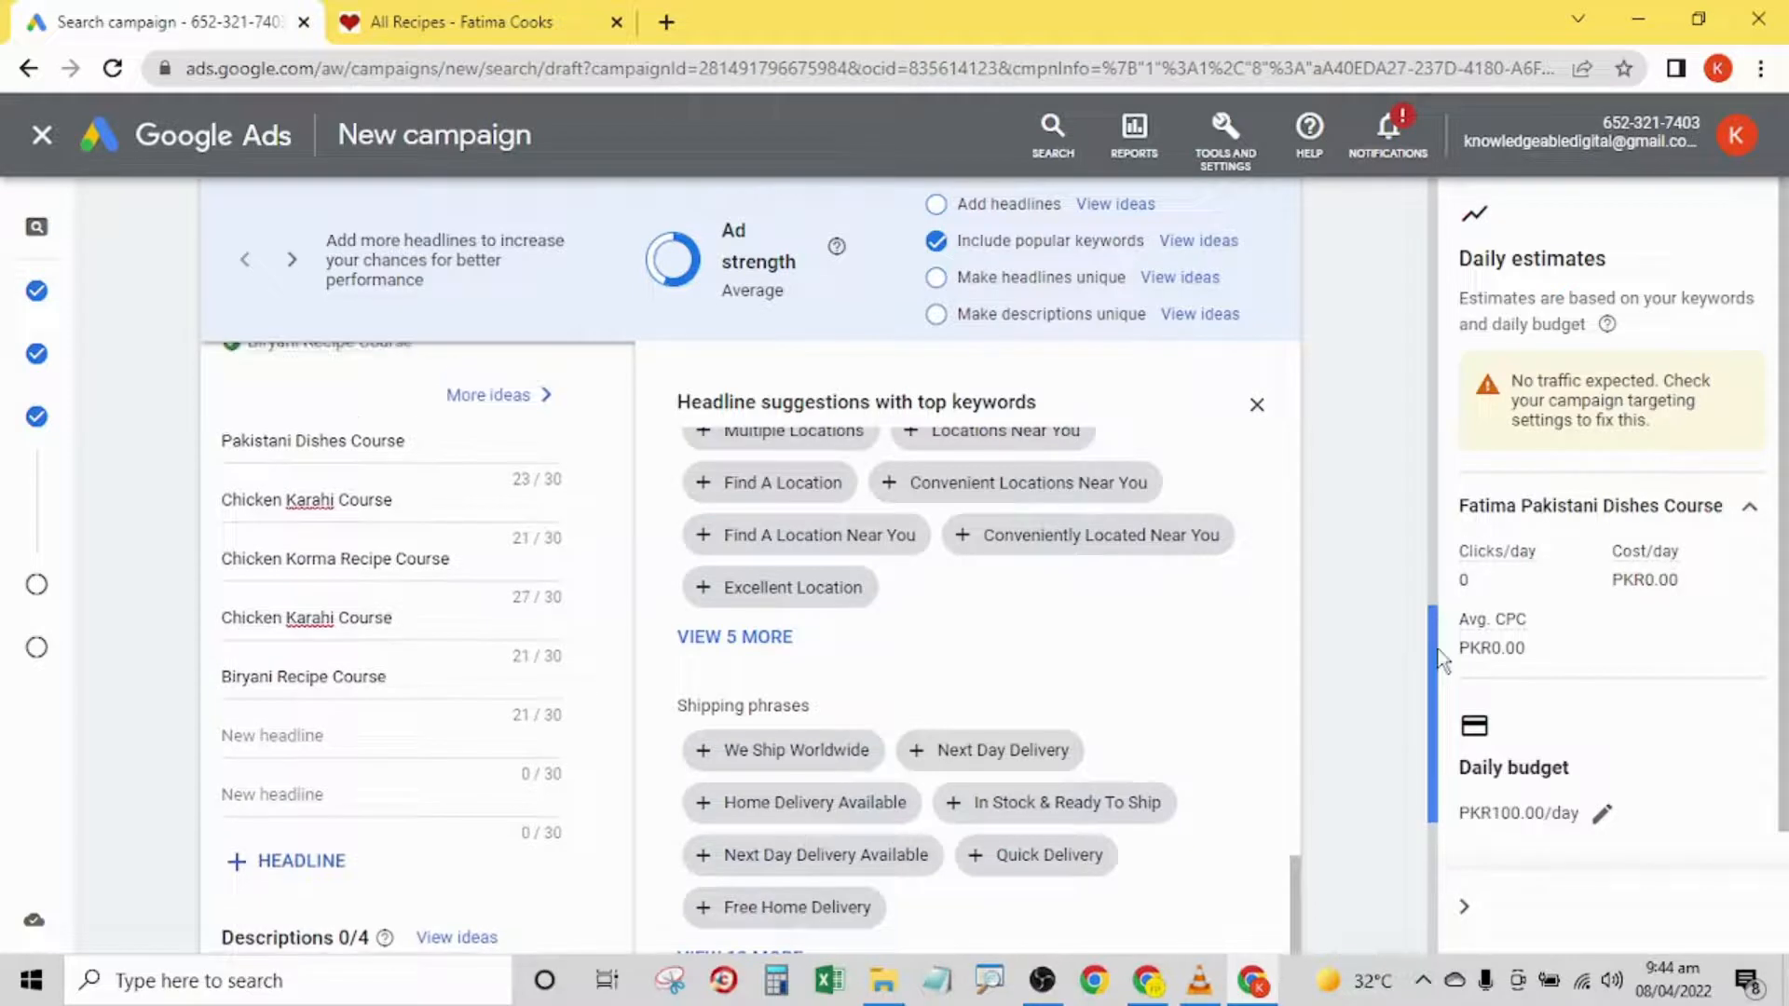
click(438, 433)
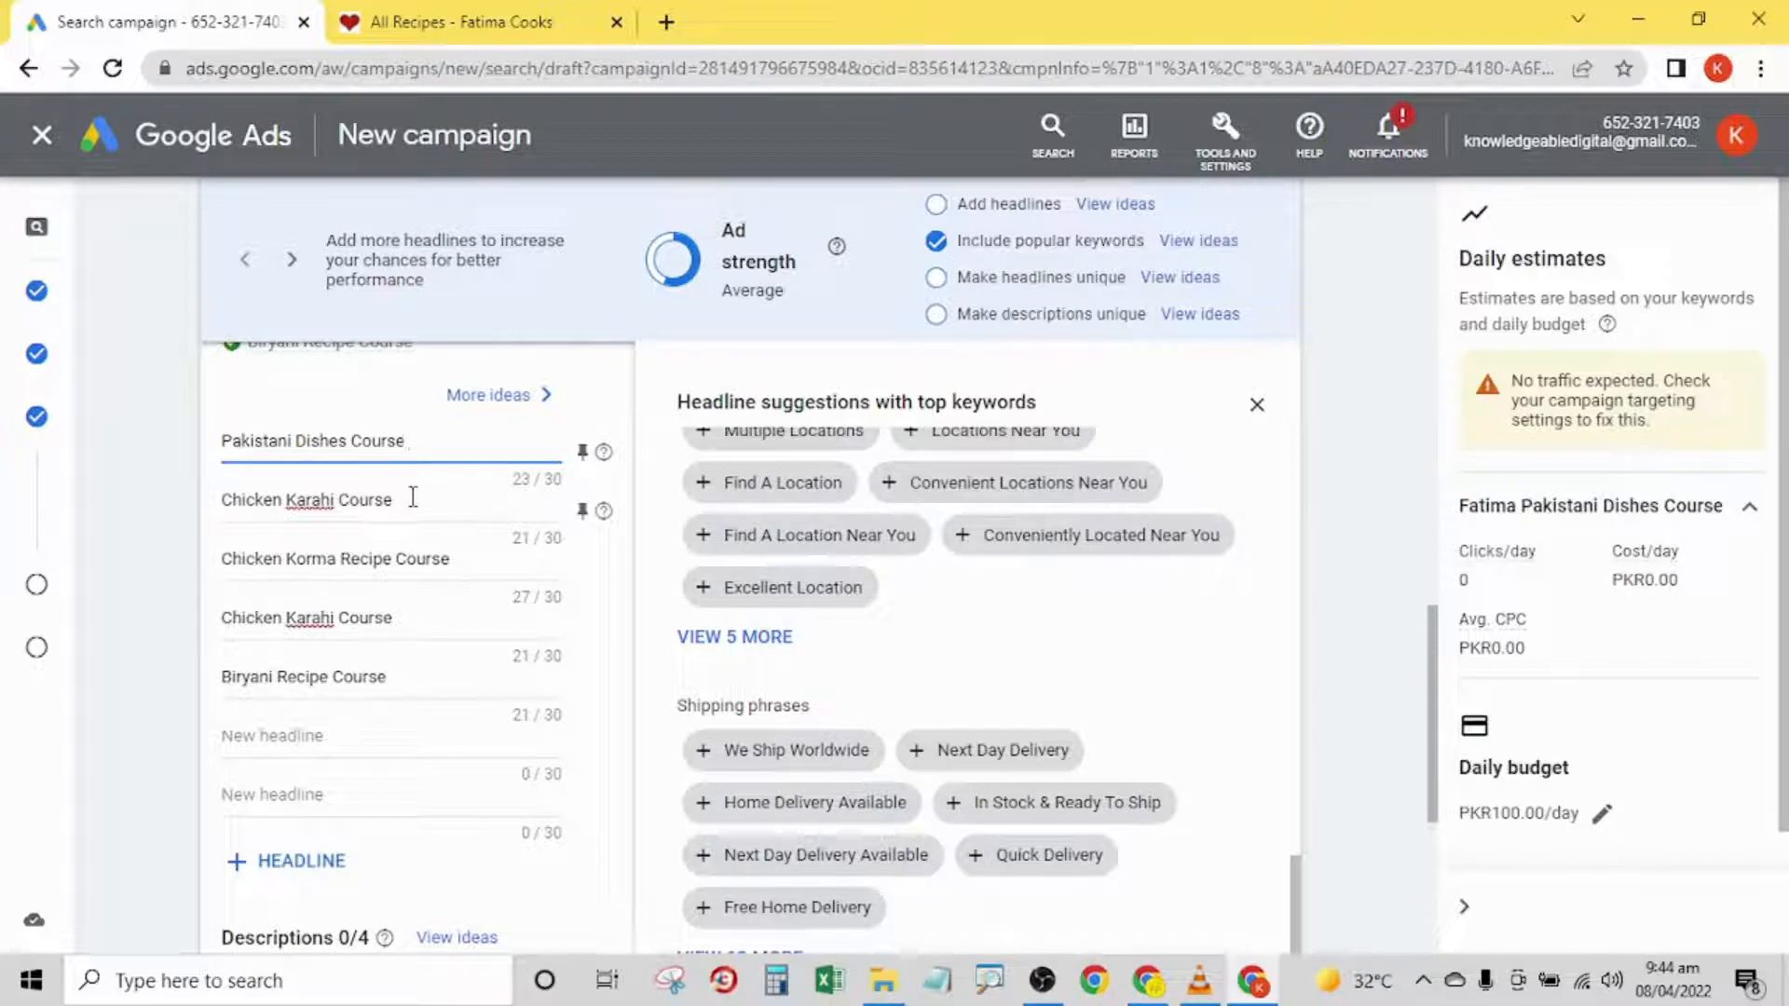
double_click(549, 479)
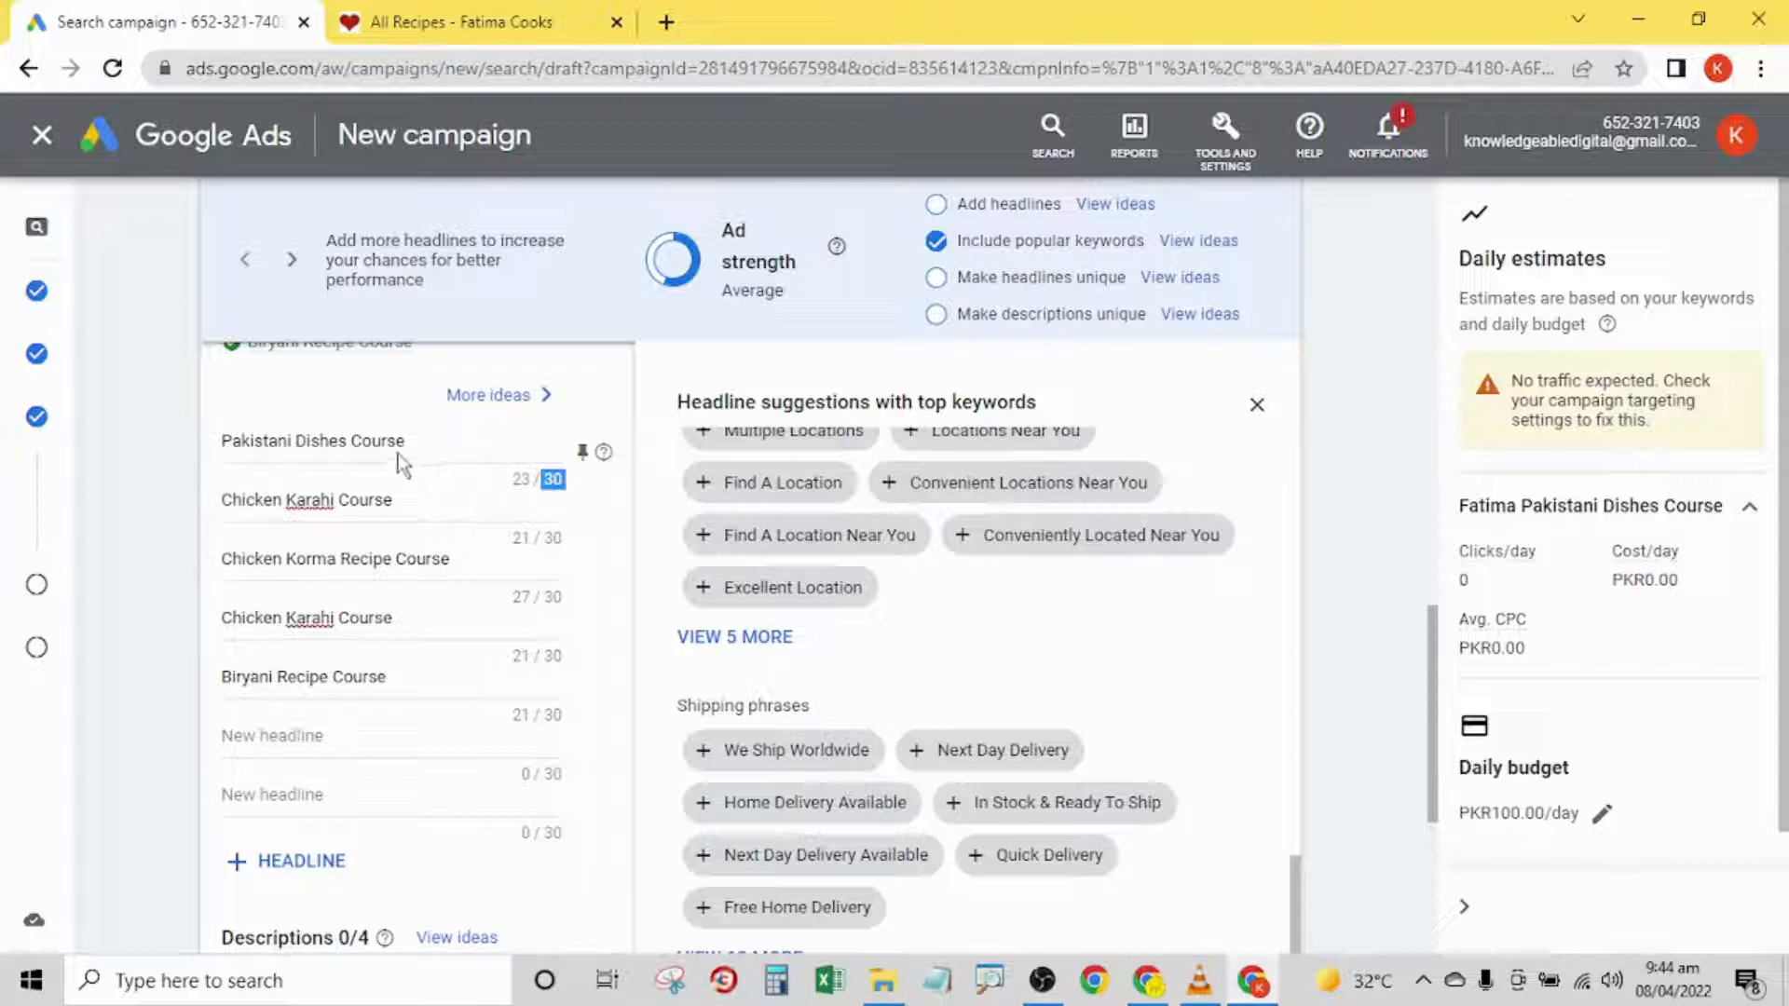
click(352, 438)
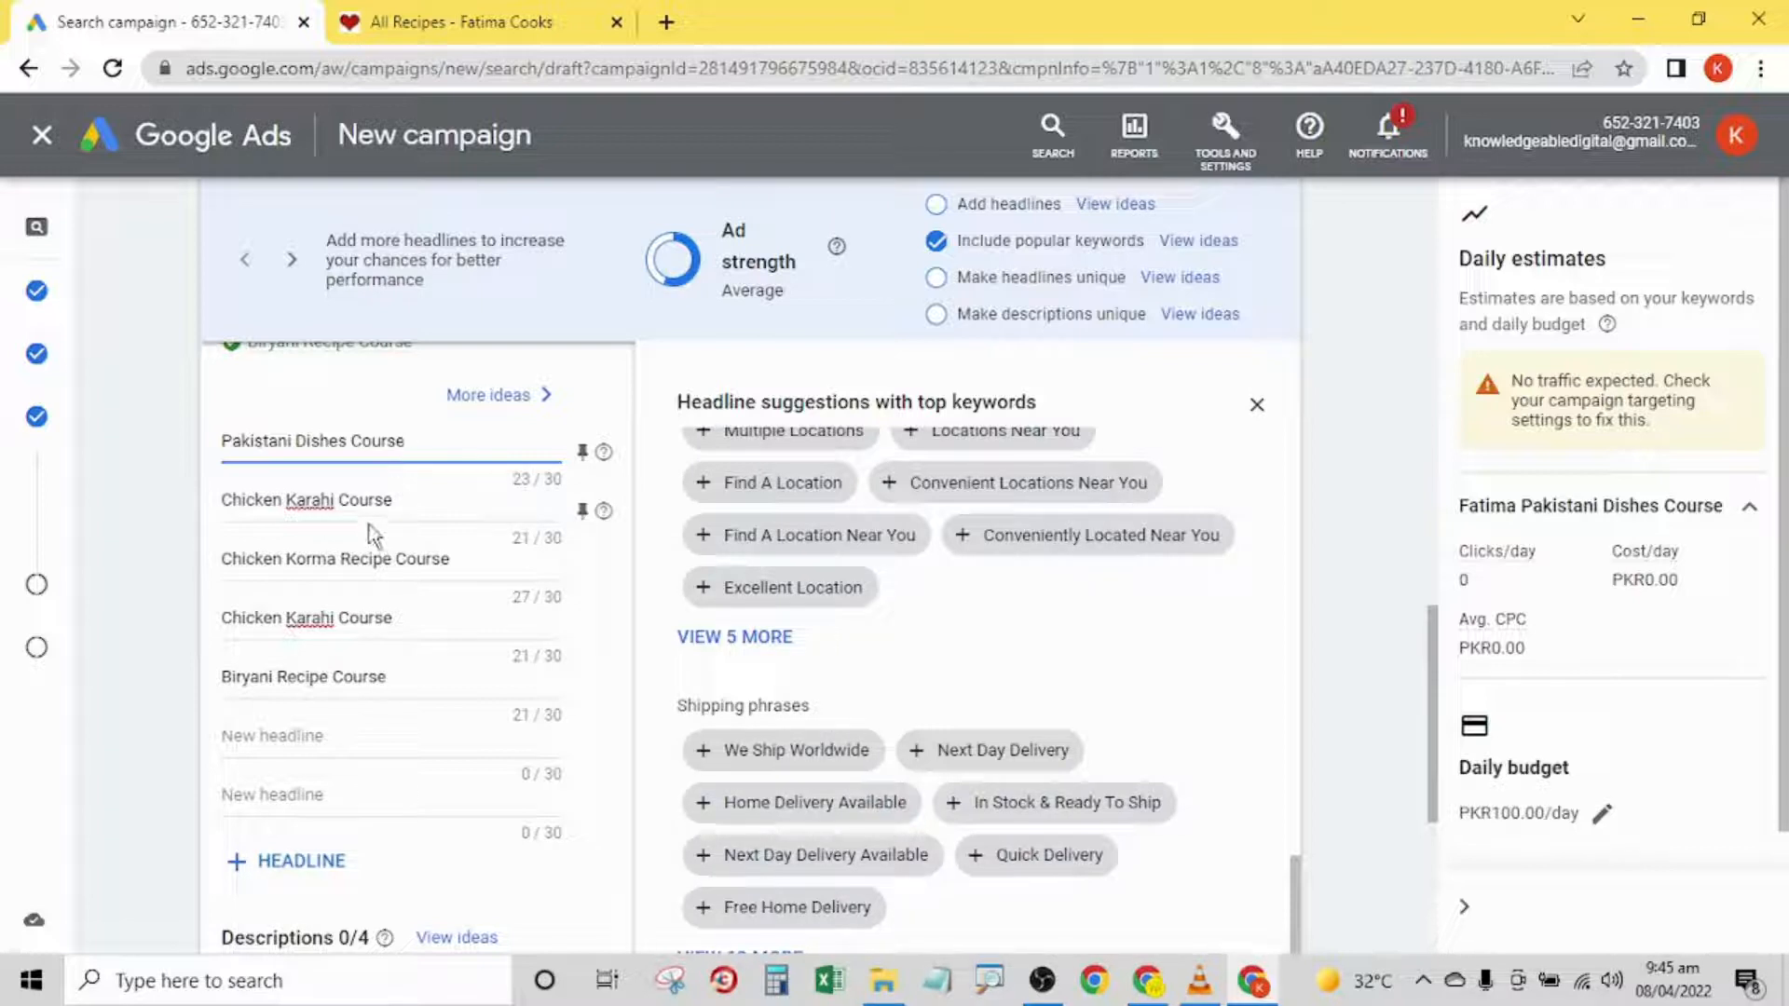
- Enter Online Desi Dishes Course as the ad's sixth headline
click(289, 735)
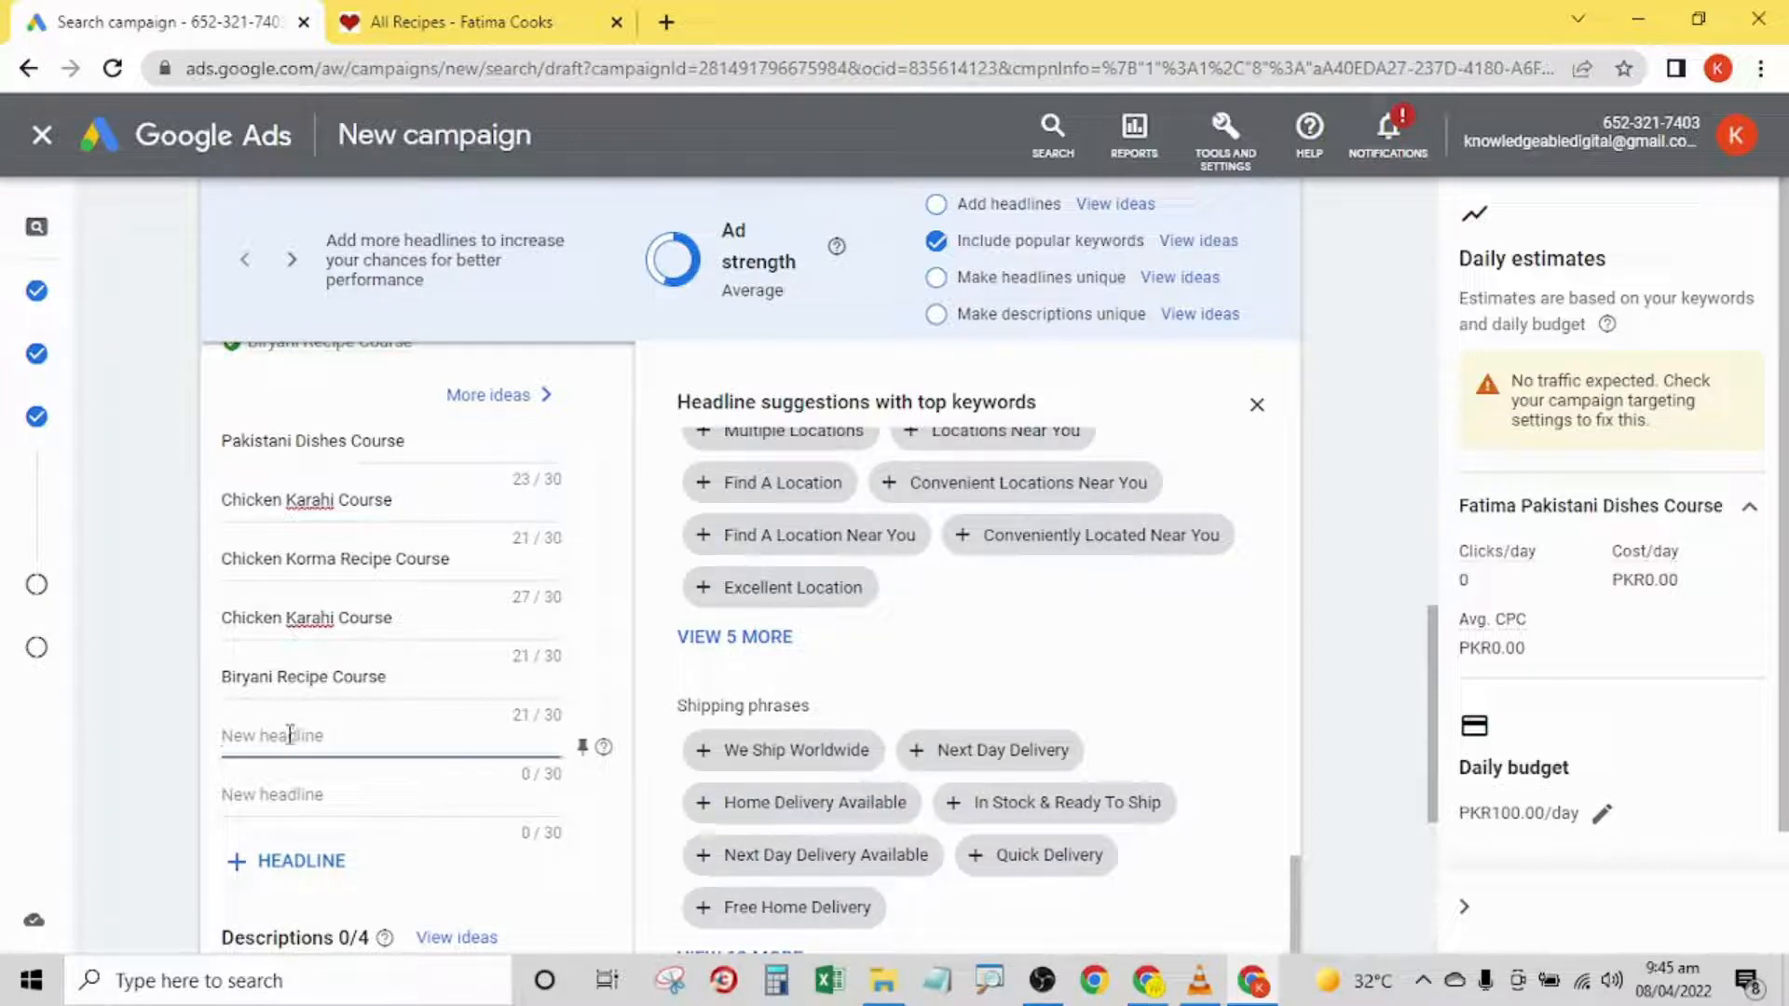
text(Online)
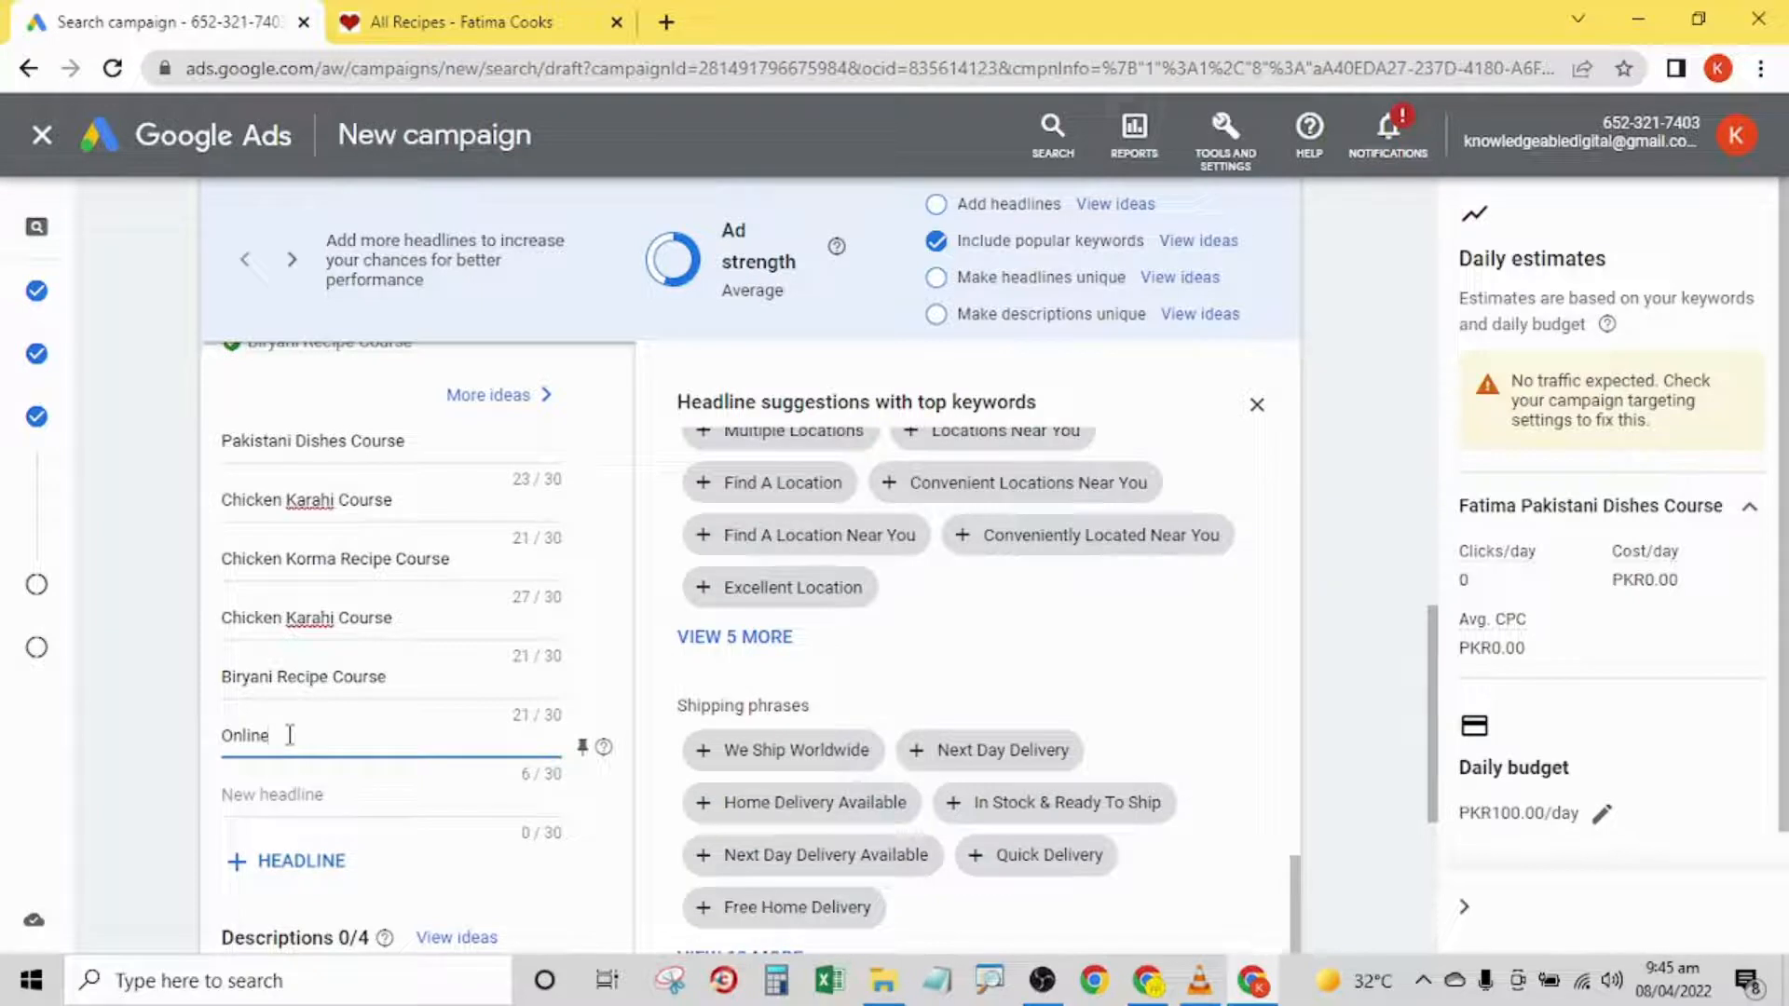
text( Desi Course)
key(BackSpace)
key(BackSpace)
key(BackSpace)
key(BackSpace)
key(BackSpace)
key(BackSpace)
key(BackSpace)
text(d D)
key(BackSpace)
key(BackSpace)
text(shes Course)
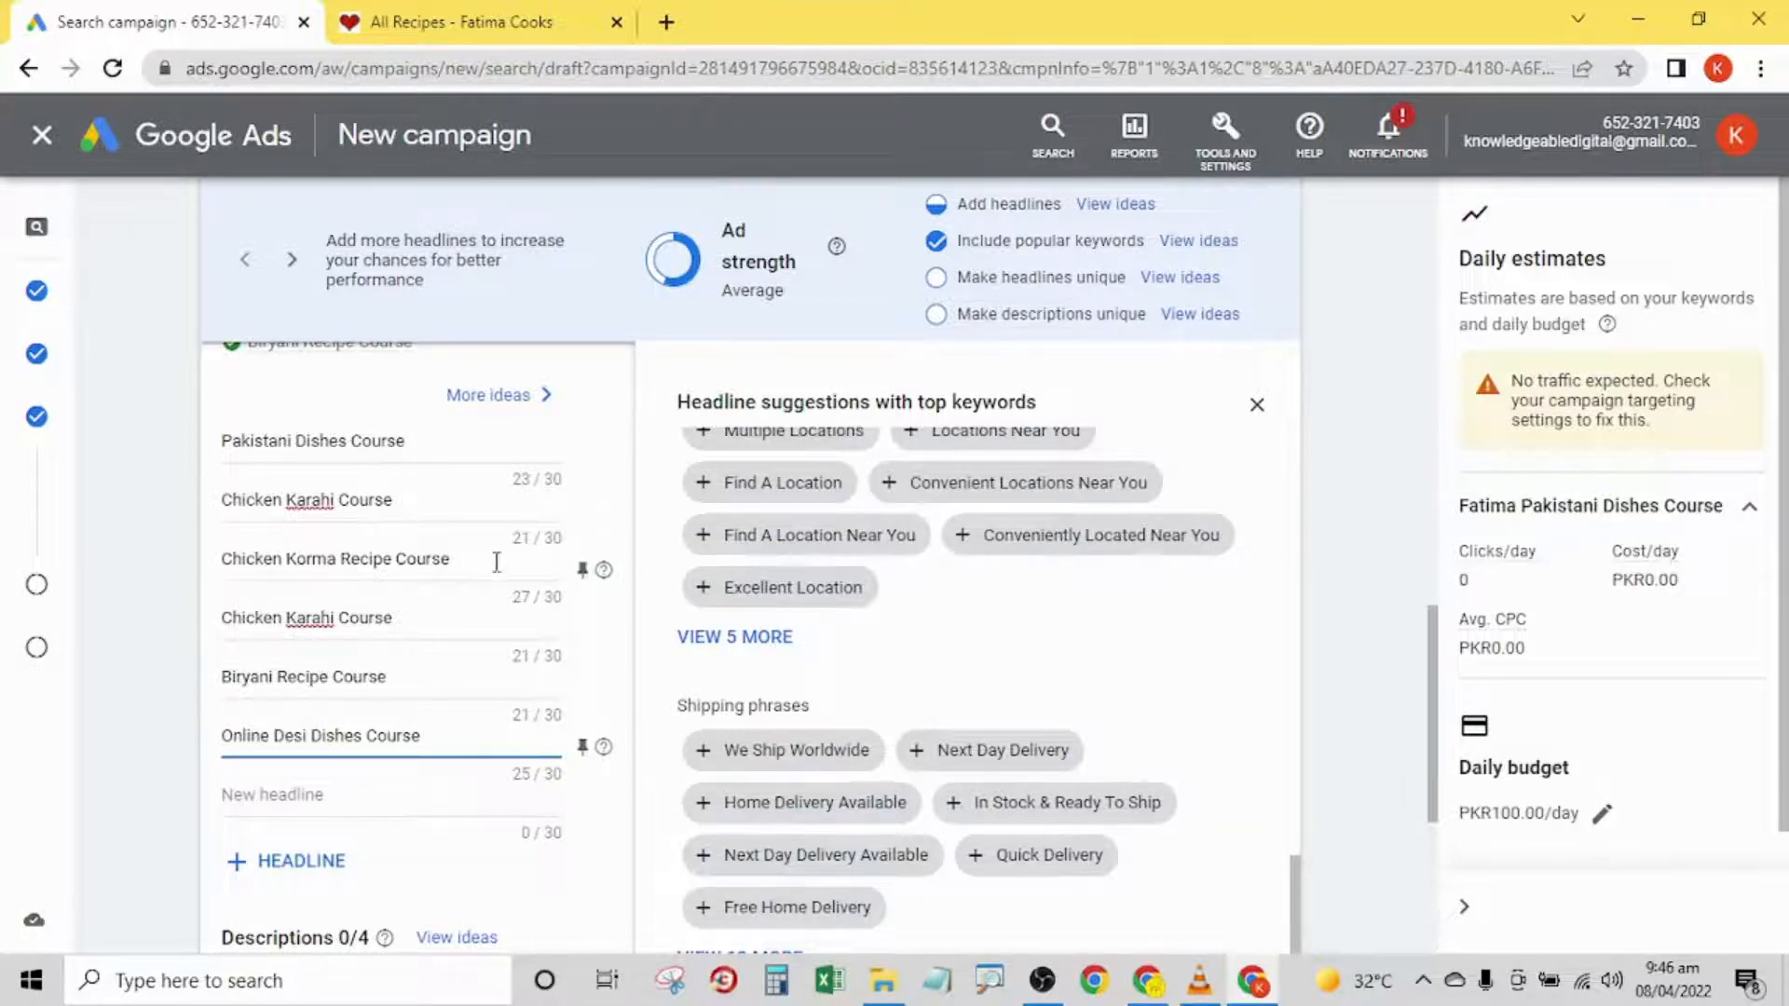
- Close the headline suggestions, check the ad's mobile preview, and return to the empty description fields
drag(1436, 658, 1451, 755)
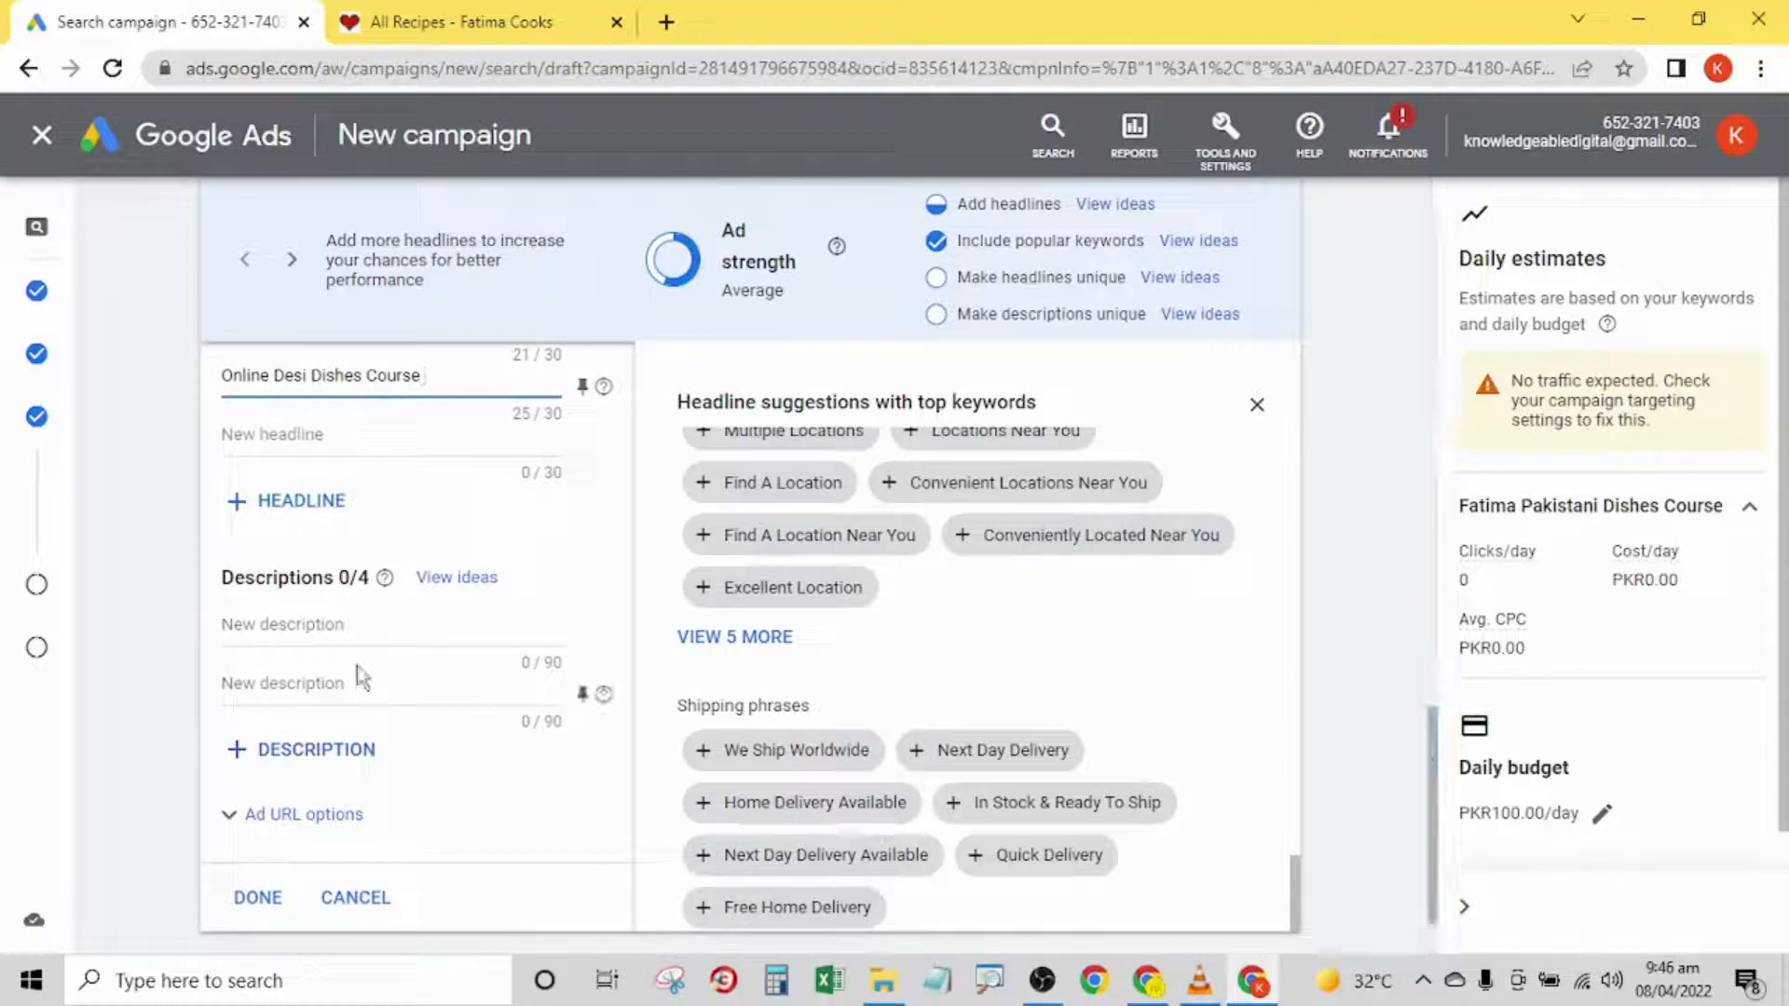
click(1257, 407)
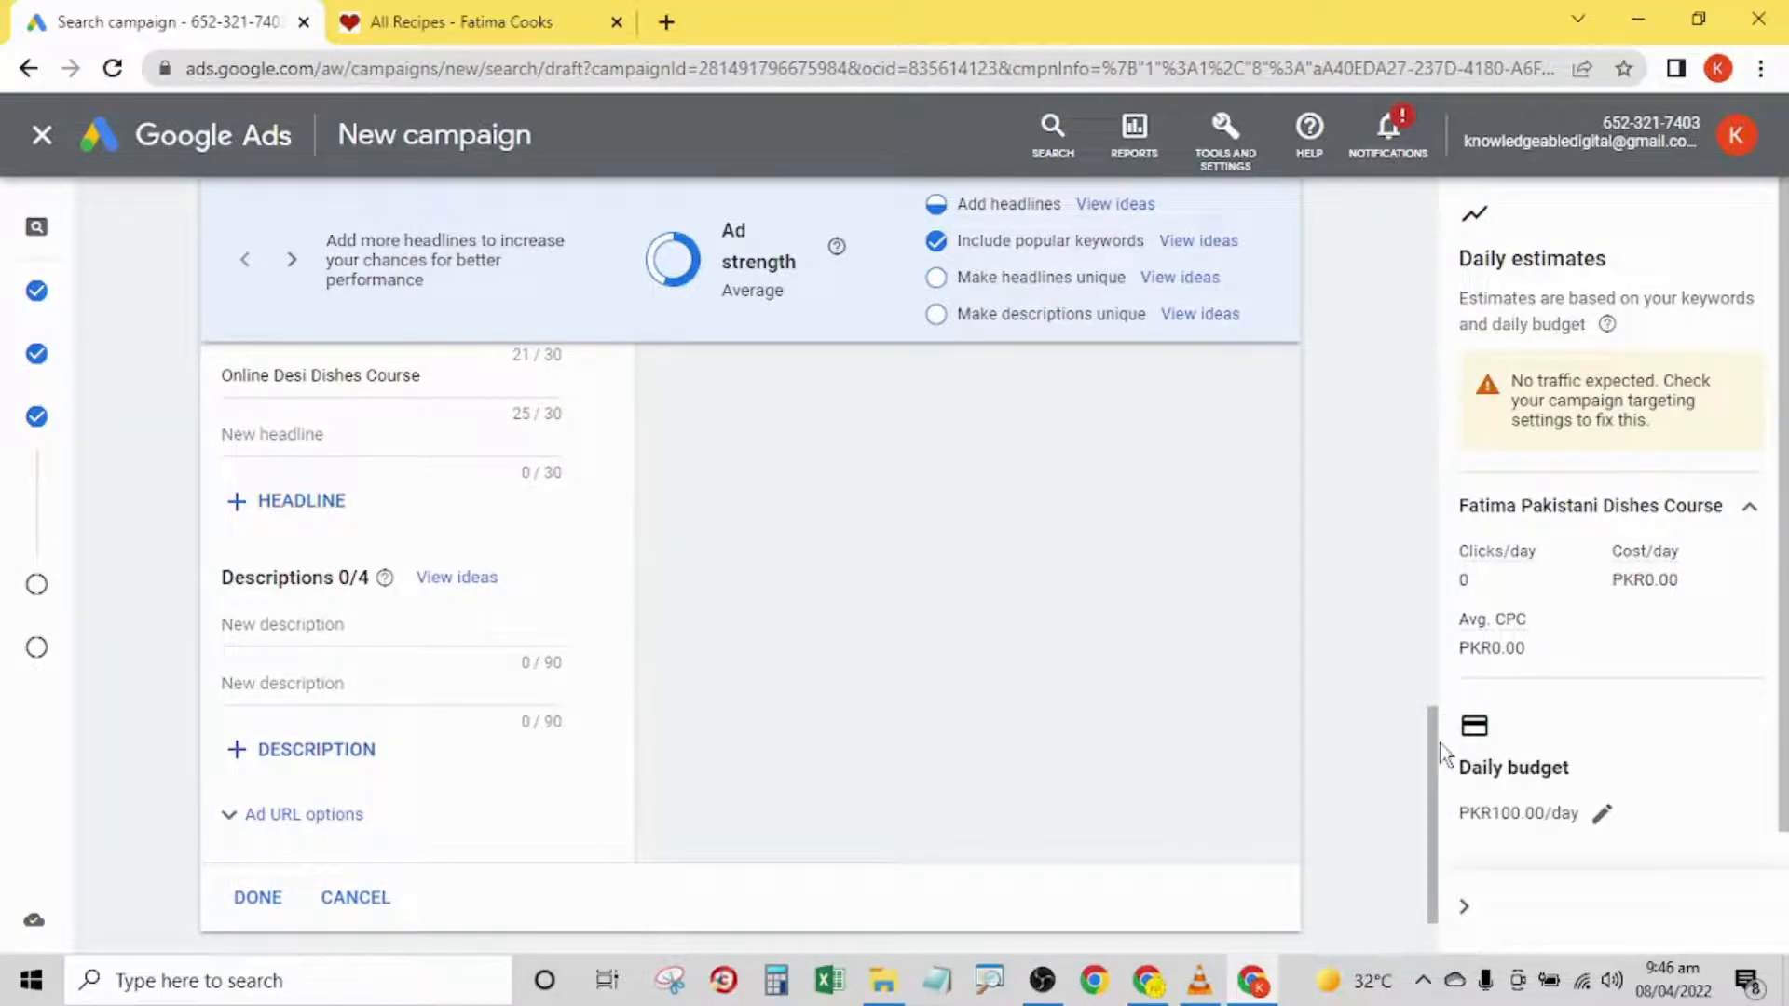
drag(1440, 745, 1467, 517)
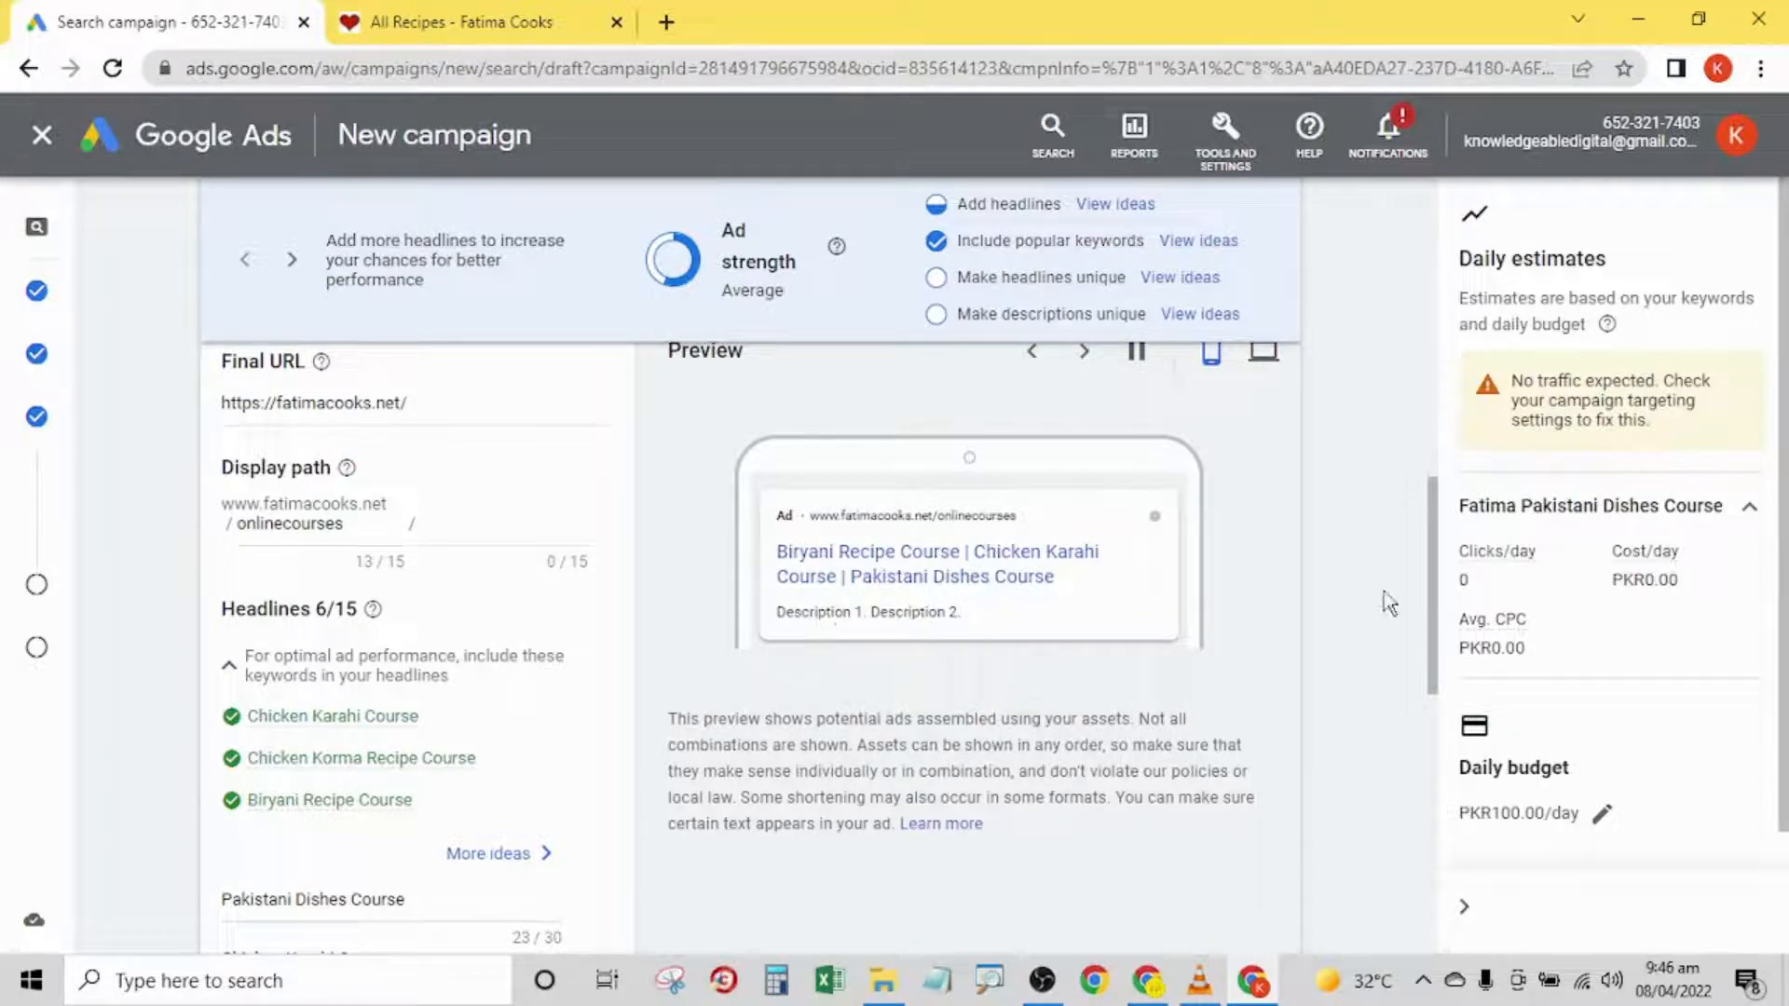
drag(1439, 547, 1451, 790)
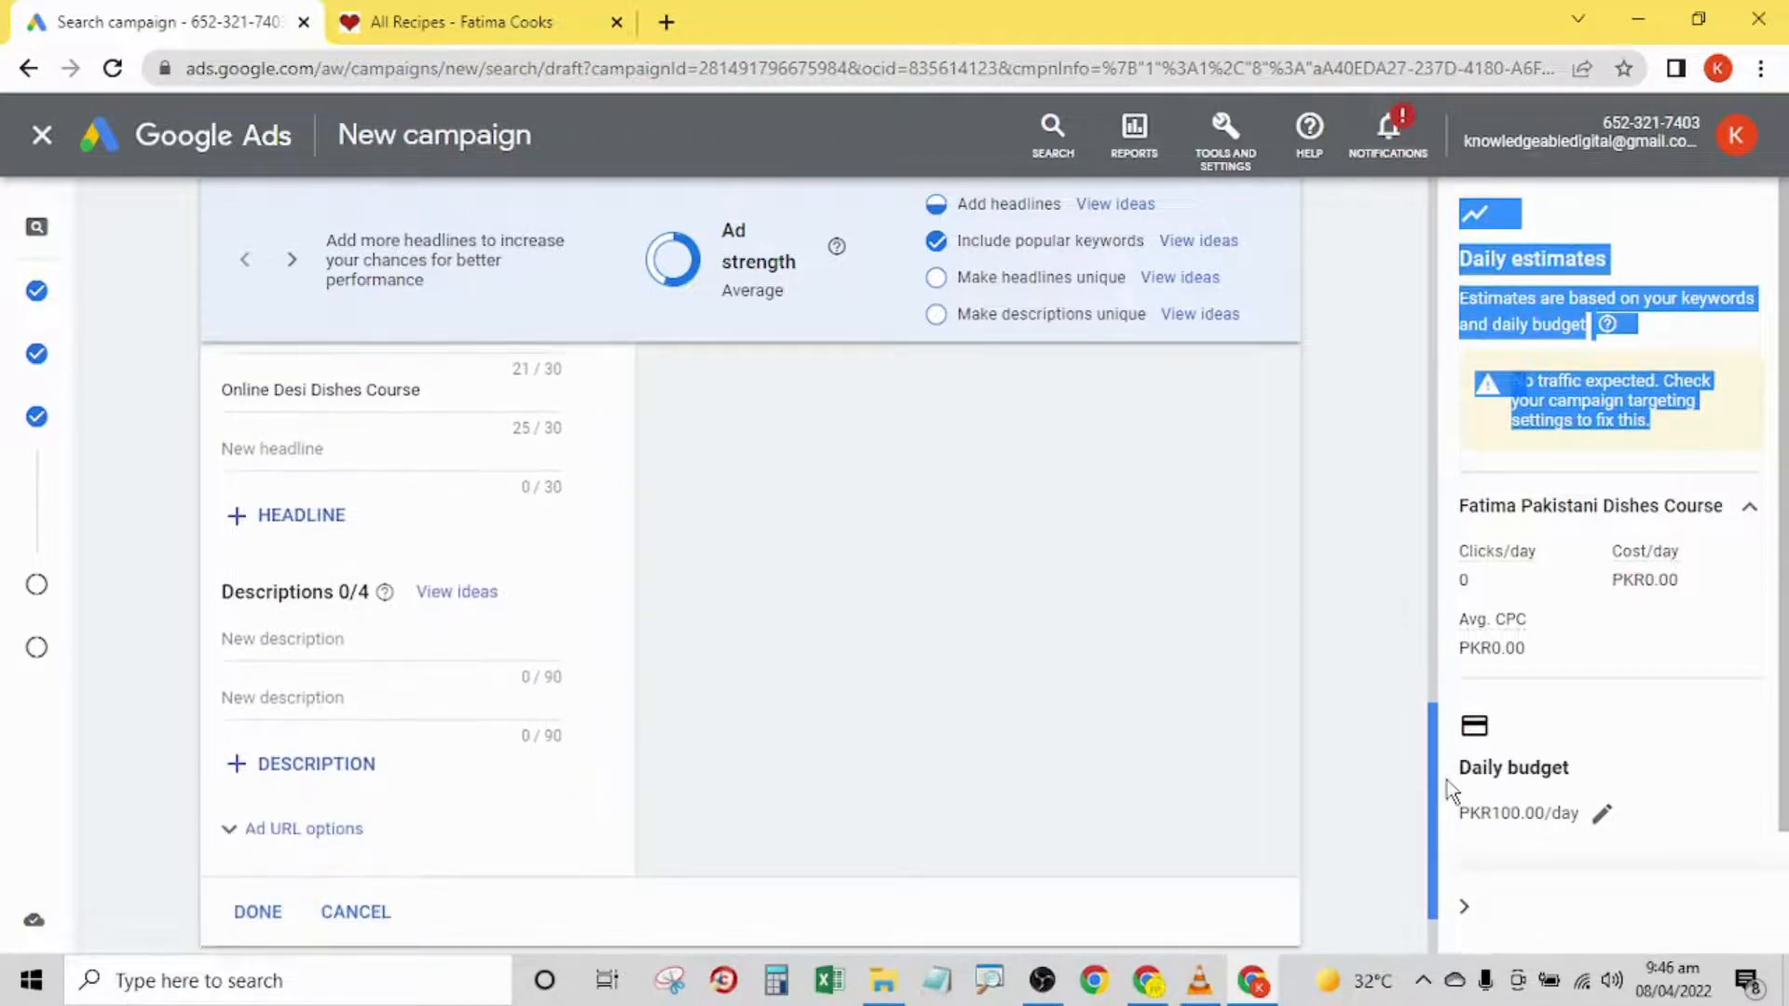
- Enter "Traditional Pakistani Dishes Now Made Easy to Cook. Get your Copy Now. Order Today!" as the ad's first description
click(336, 638)
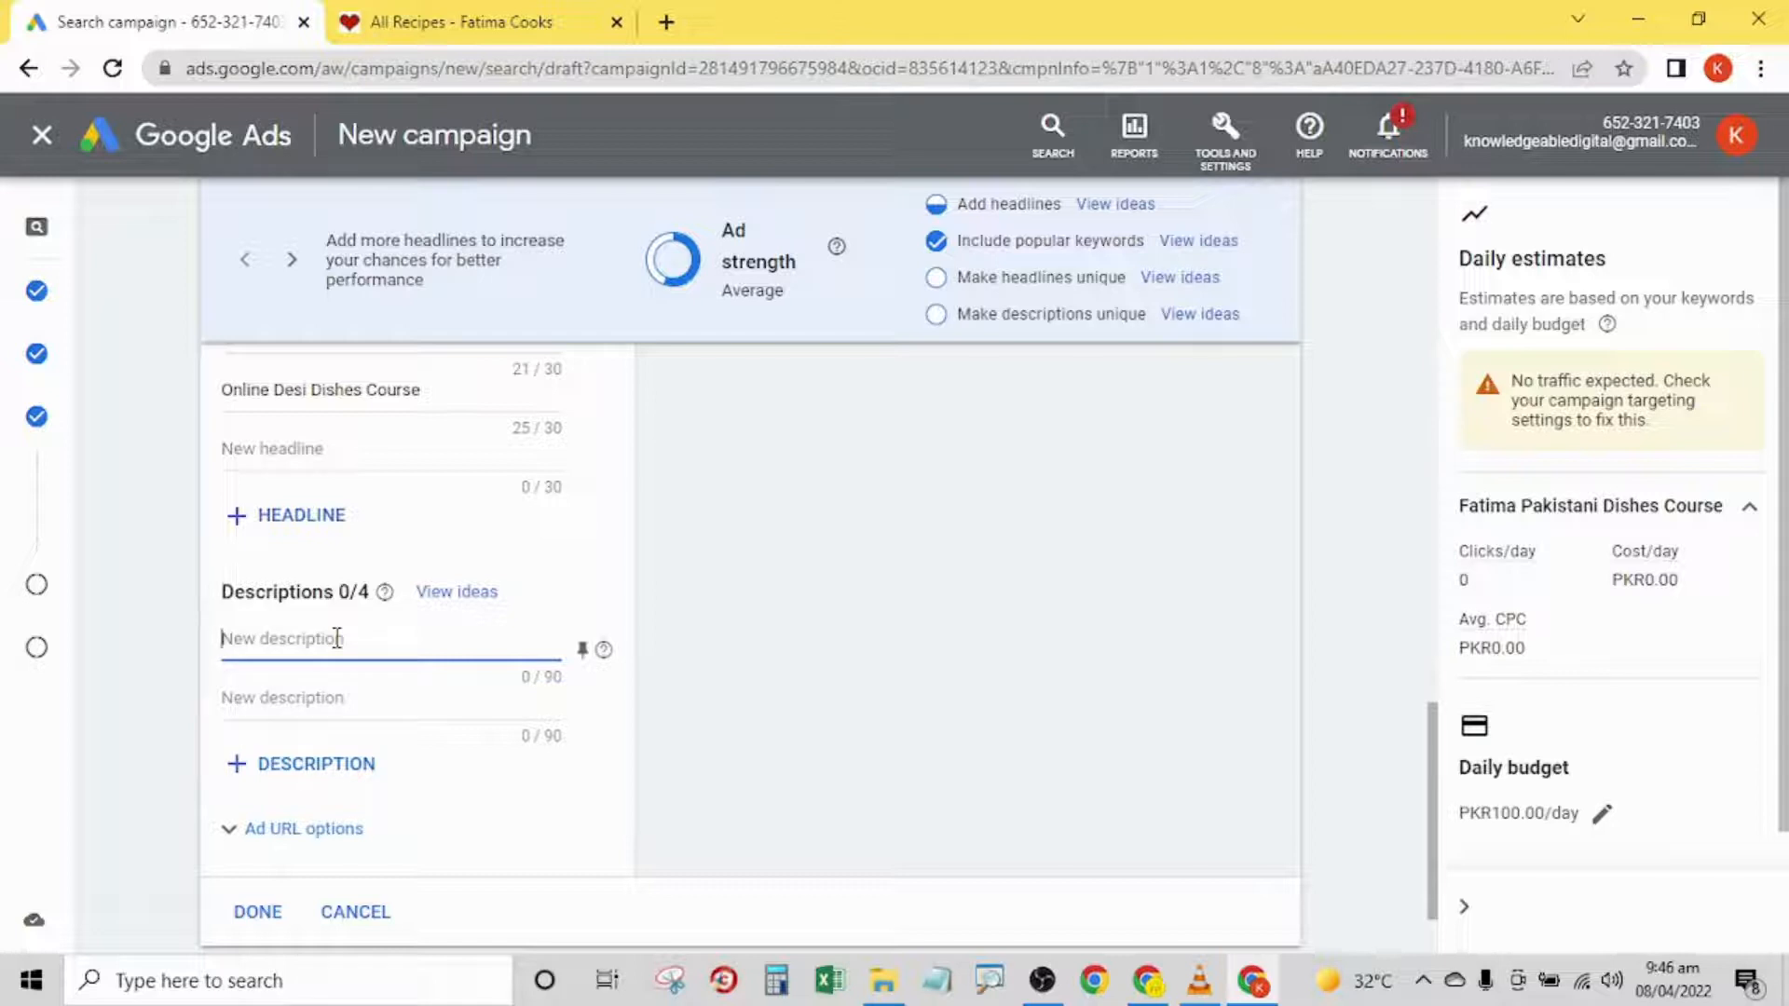
text(Traditional Pakistani Dishes No)
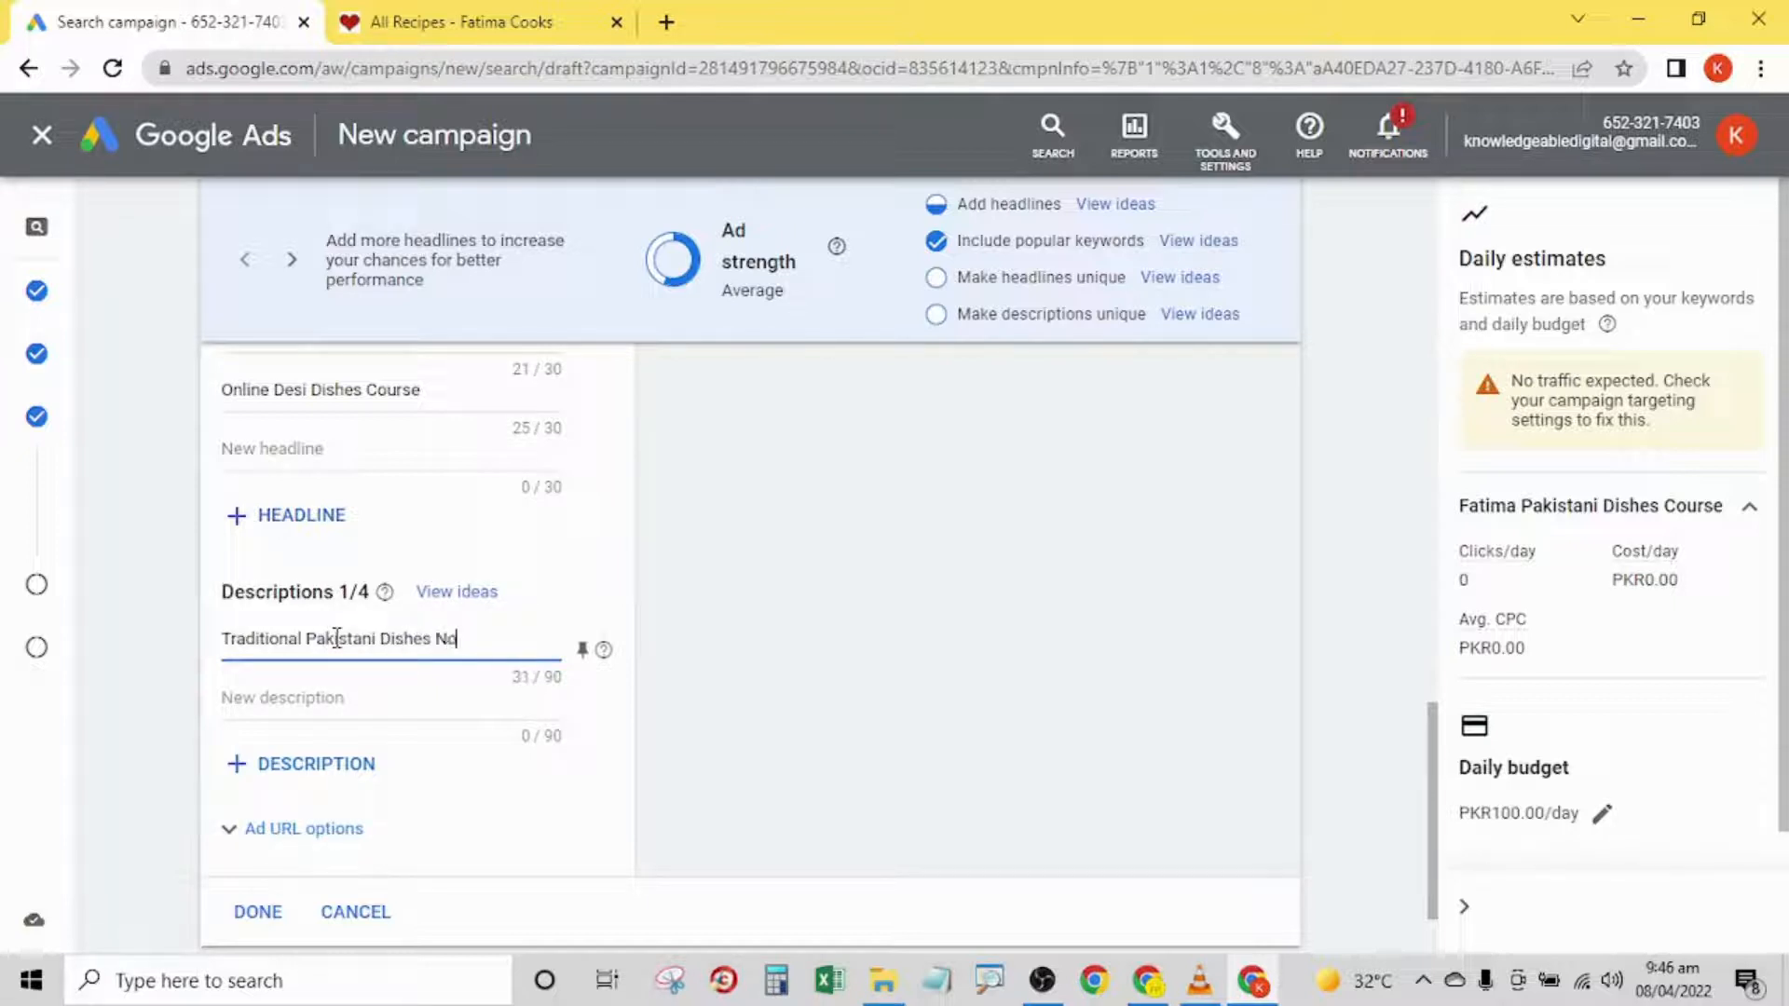
text(w Made Easy to Cook.)
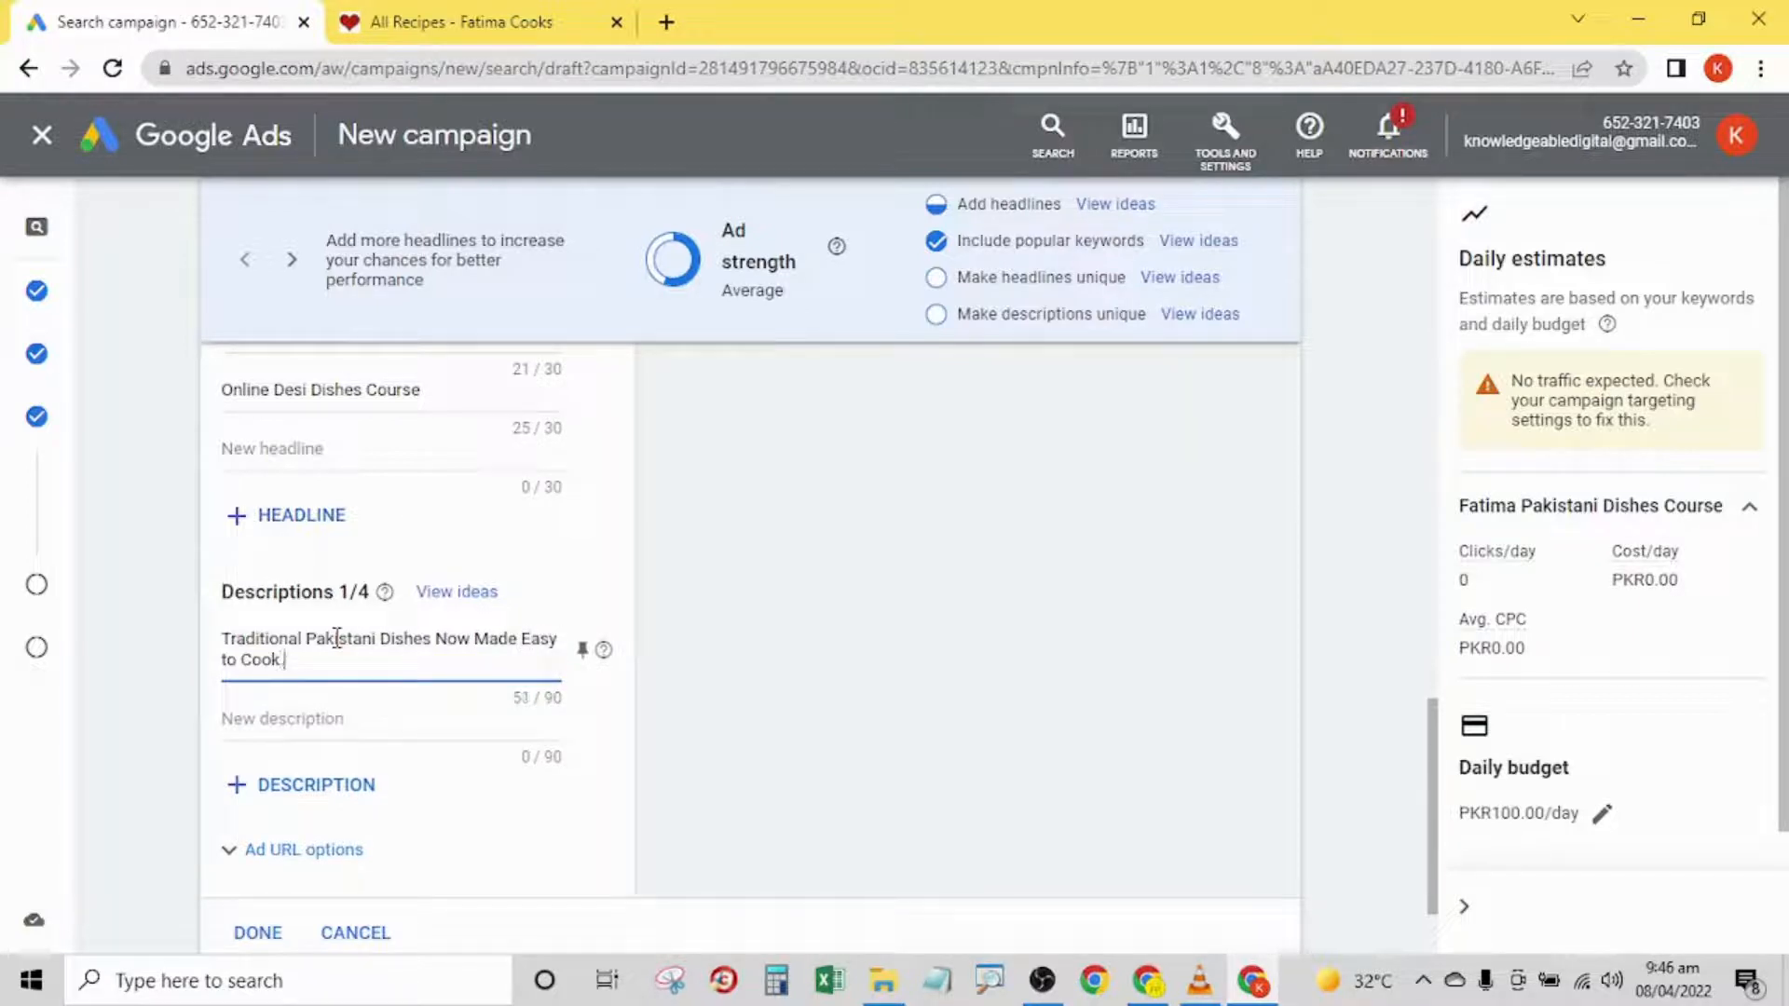
text( Get your Copy Now. Order T)
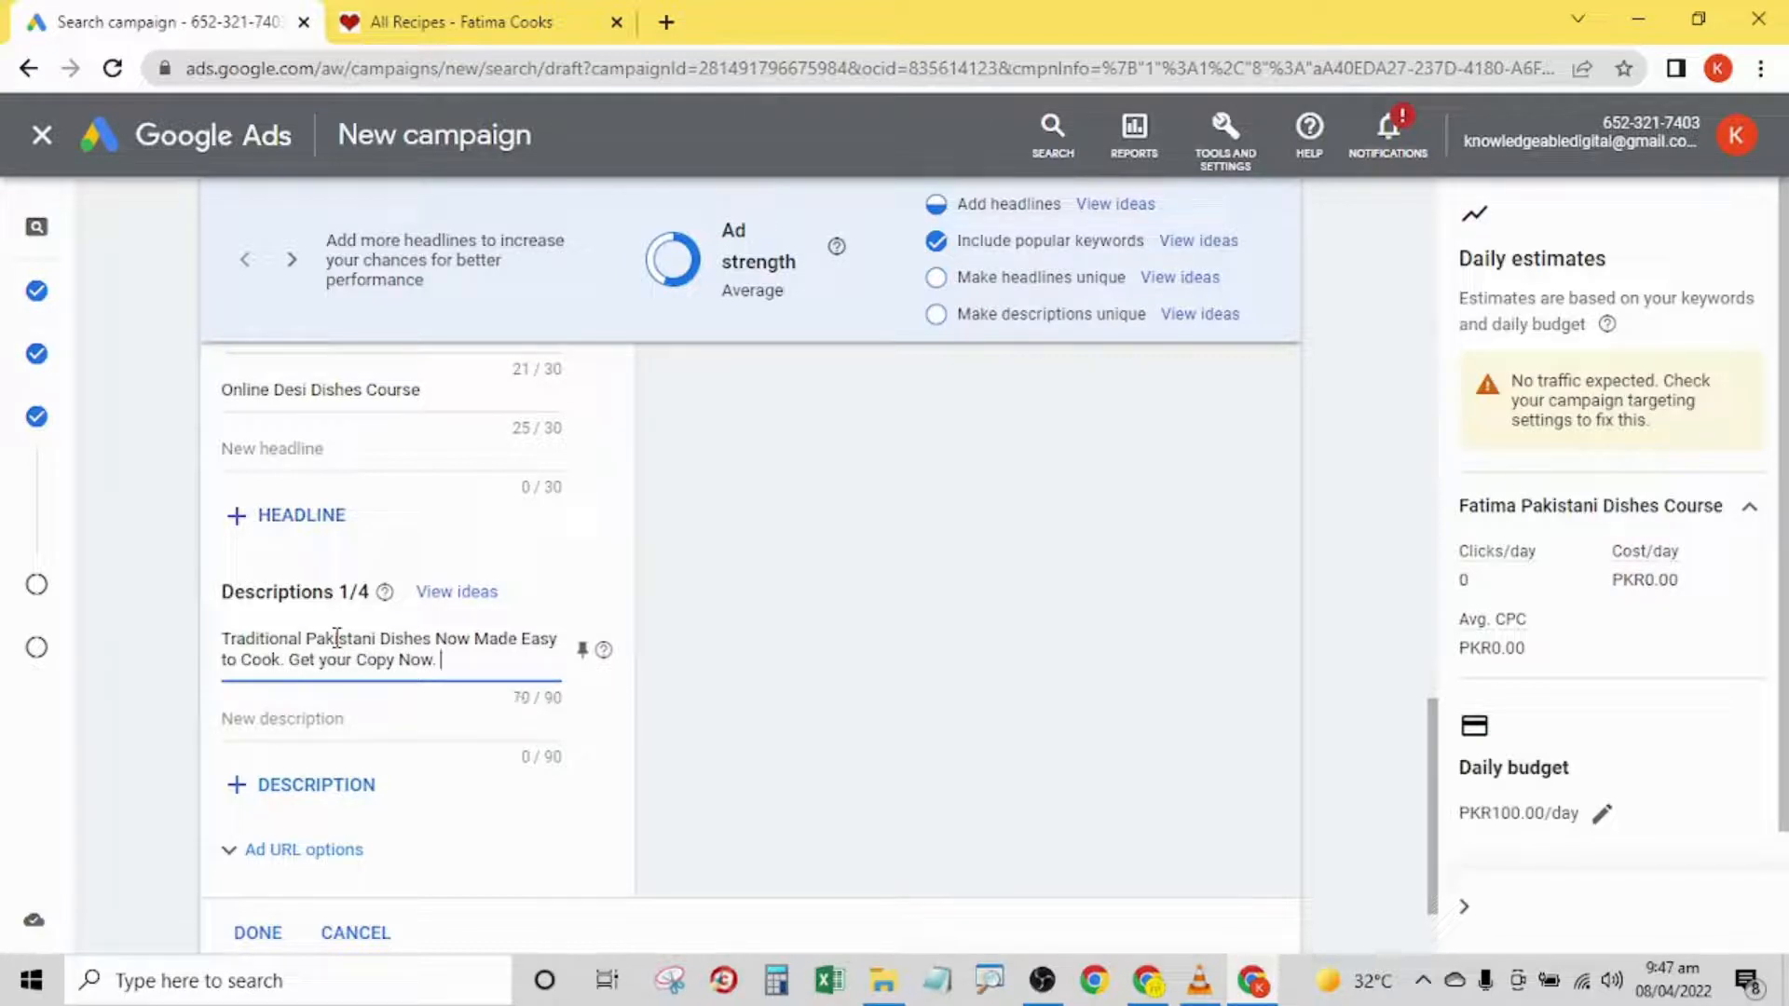
text(oday!)
- Enter "Now Get the best recipe course of Asian Dishes for PKR 1200. Call Now and Get your Copy!" as the ad's second description
click(306, 718)
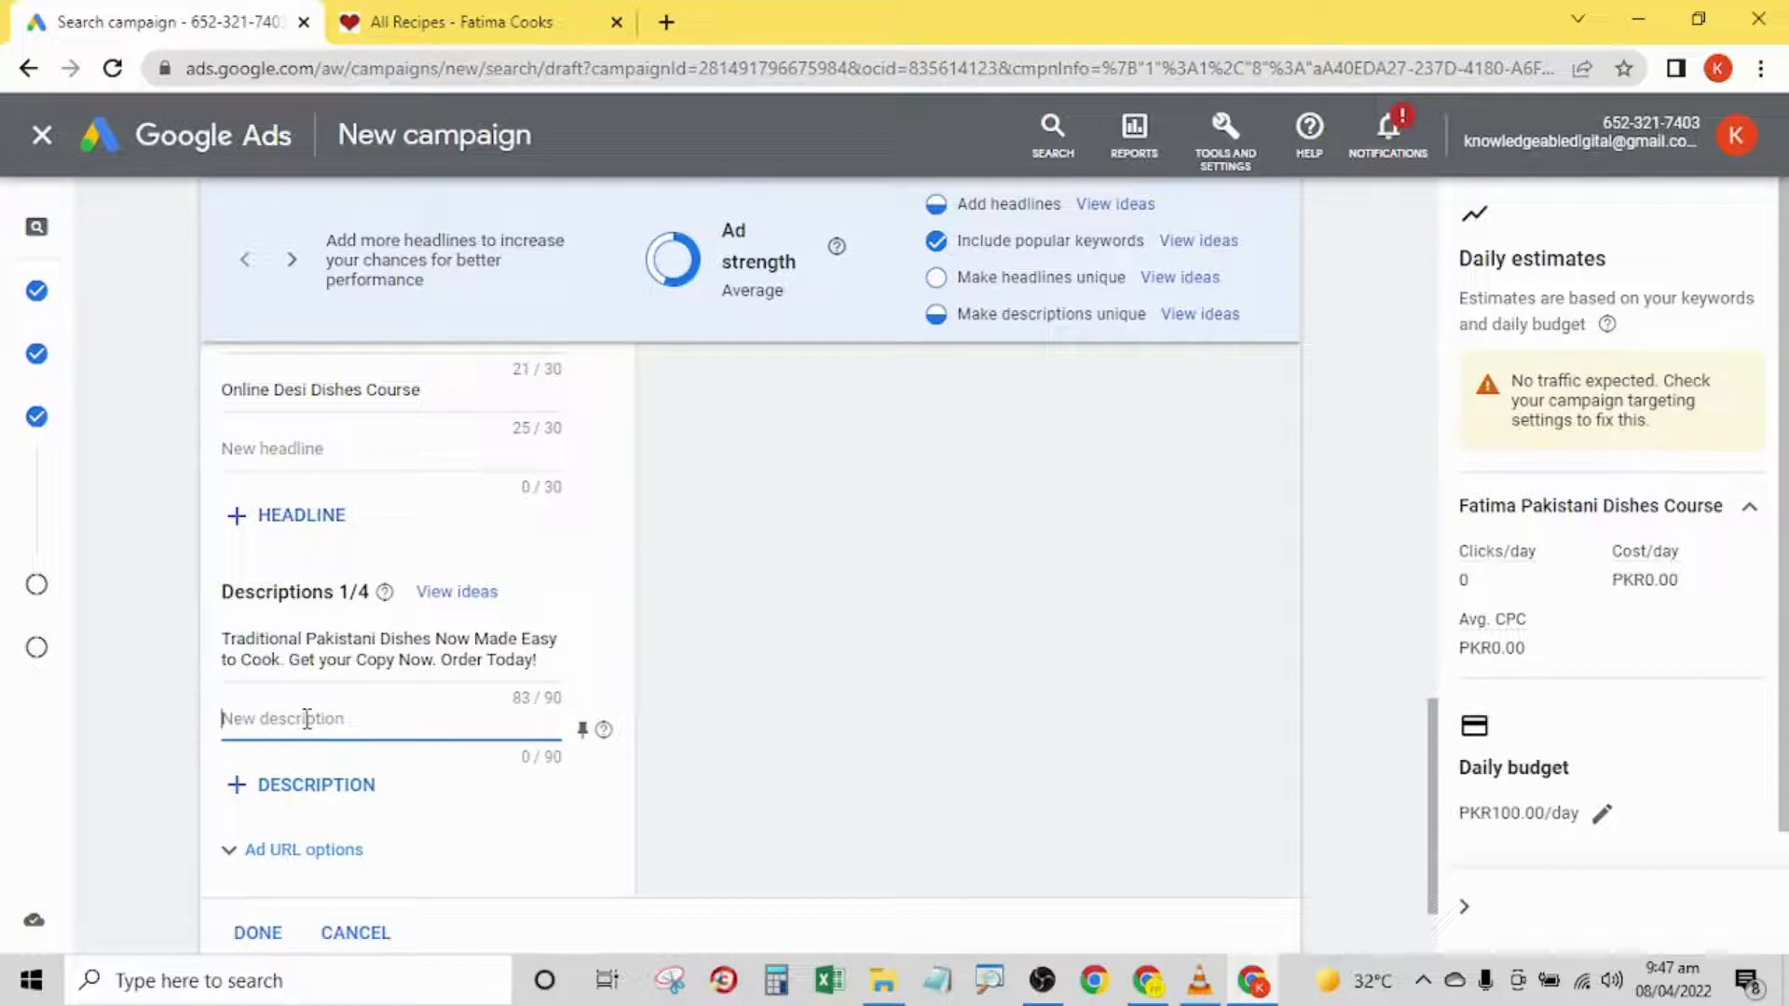
text(Now Get the best)
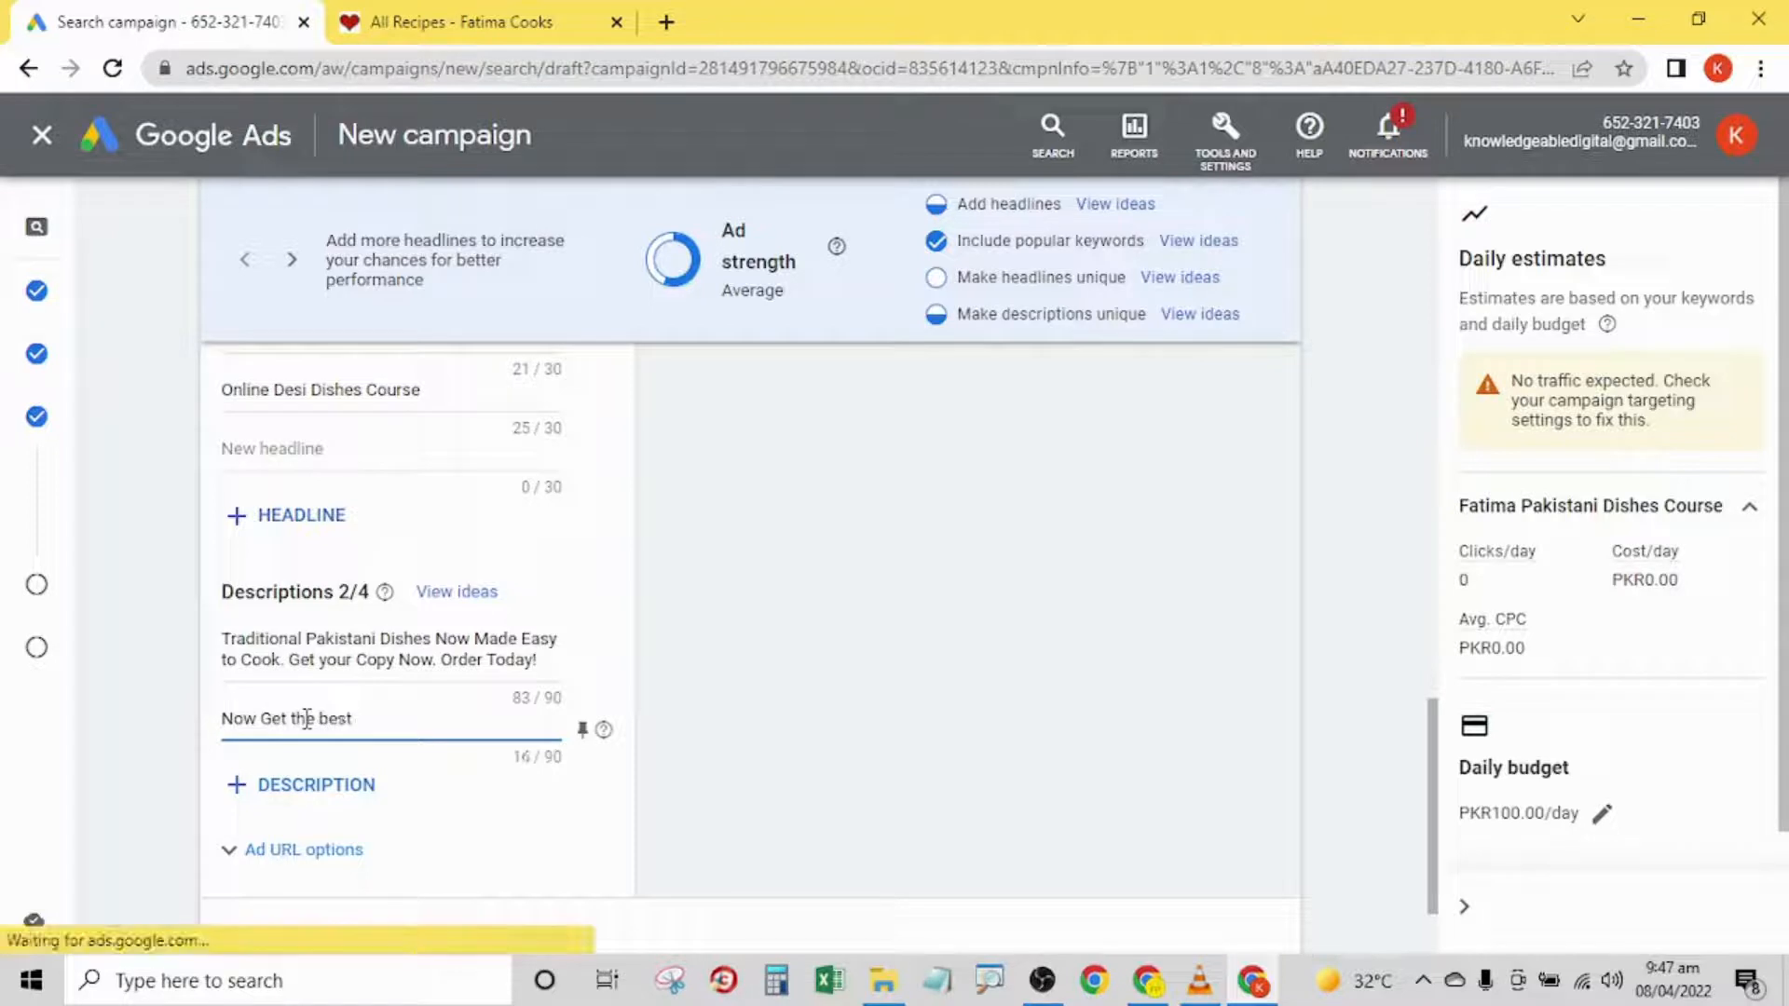
text( recipe co)
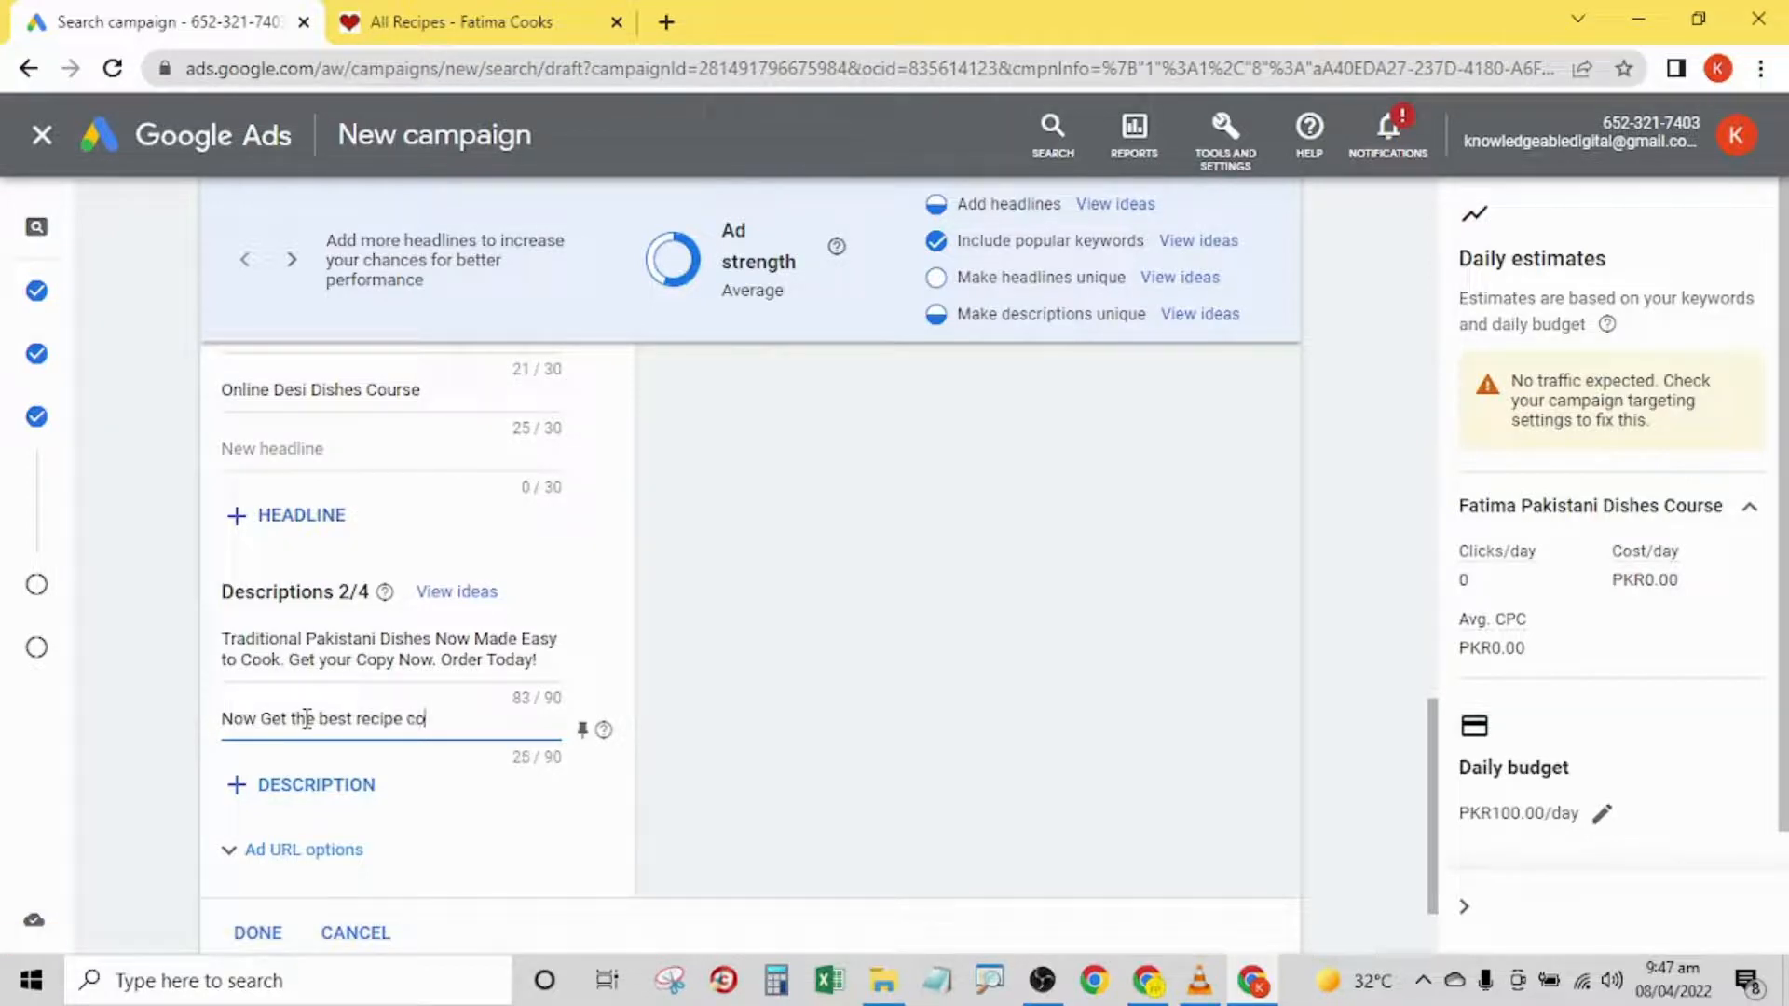
text(urse of Asian Dishes )
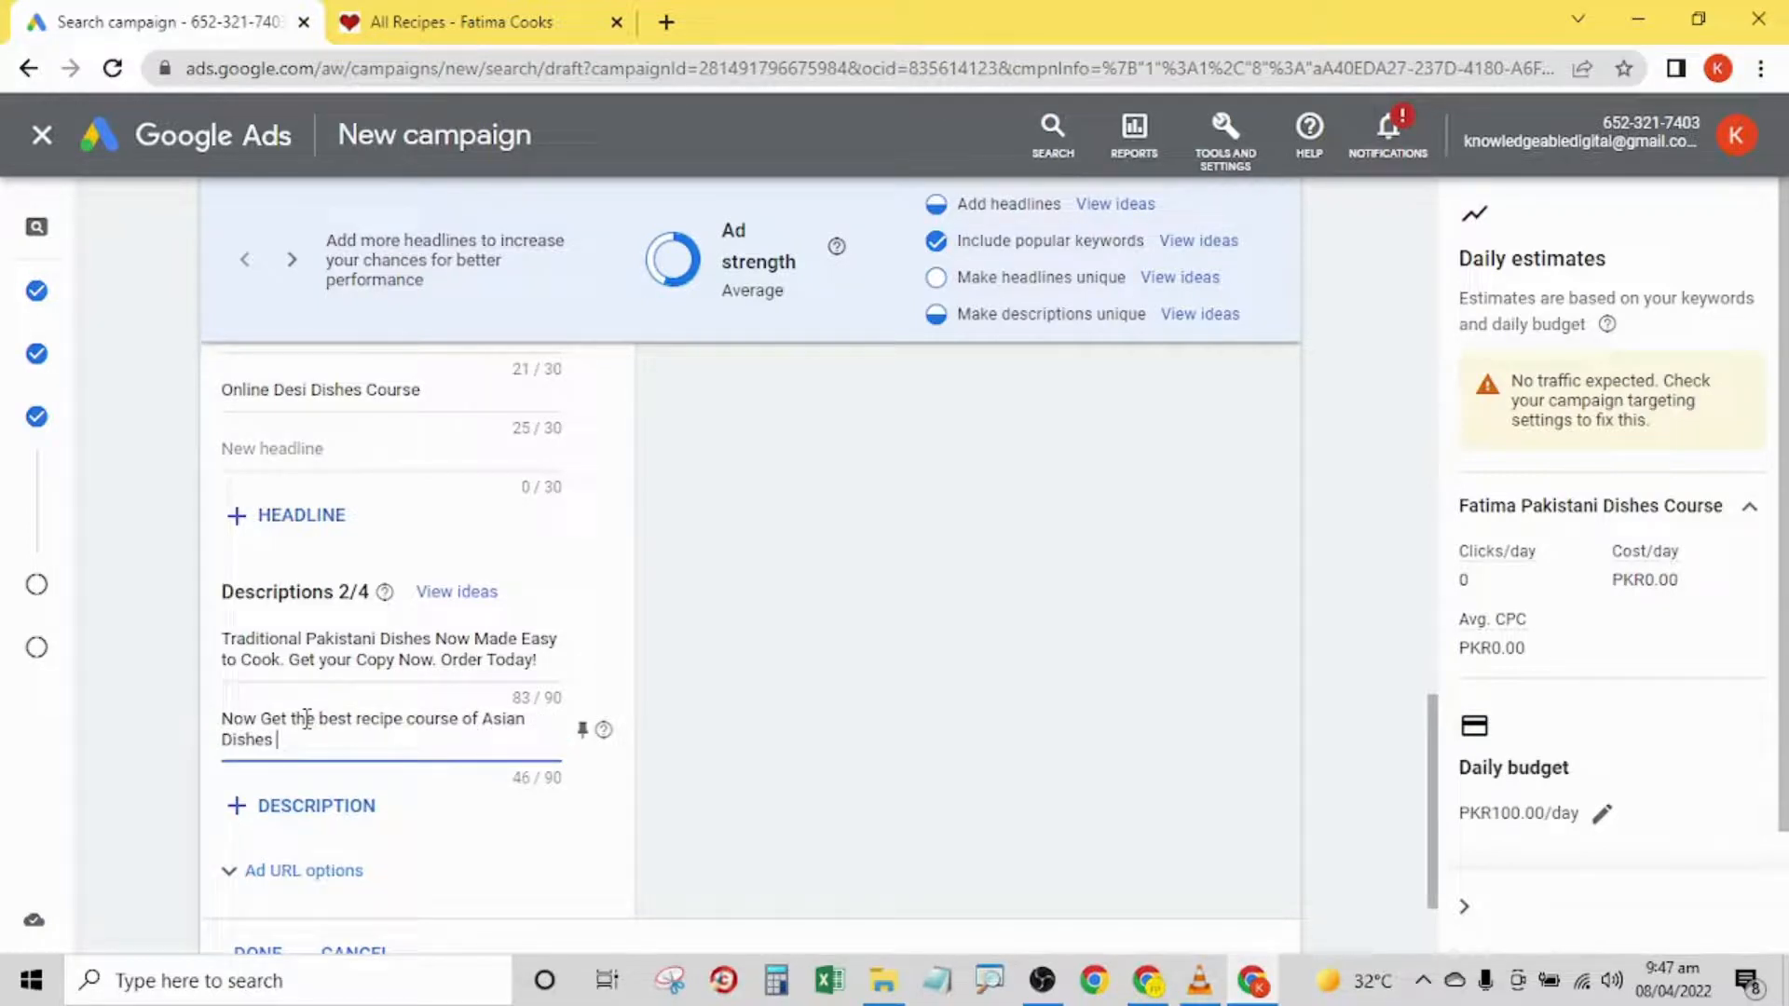
text(for)
text( PKR 120)
text(0)
text(click)
key(BackSpace)
key(BackSpace)
key(BackSpace)
key(BackSpace)
key(BackSpace)
text(C)
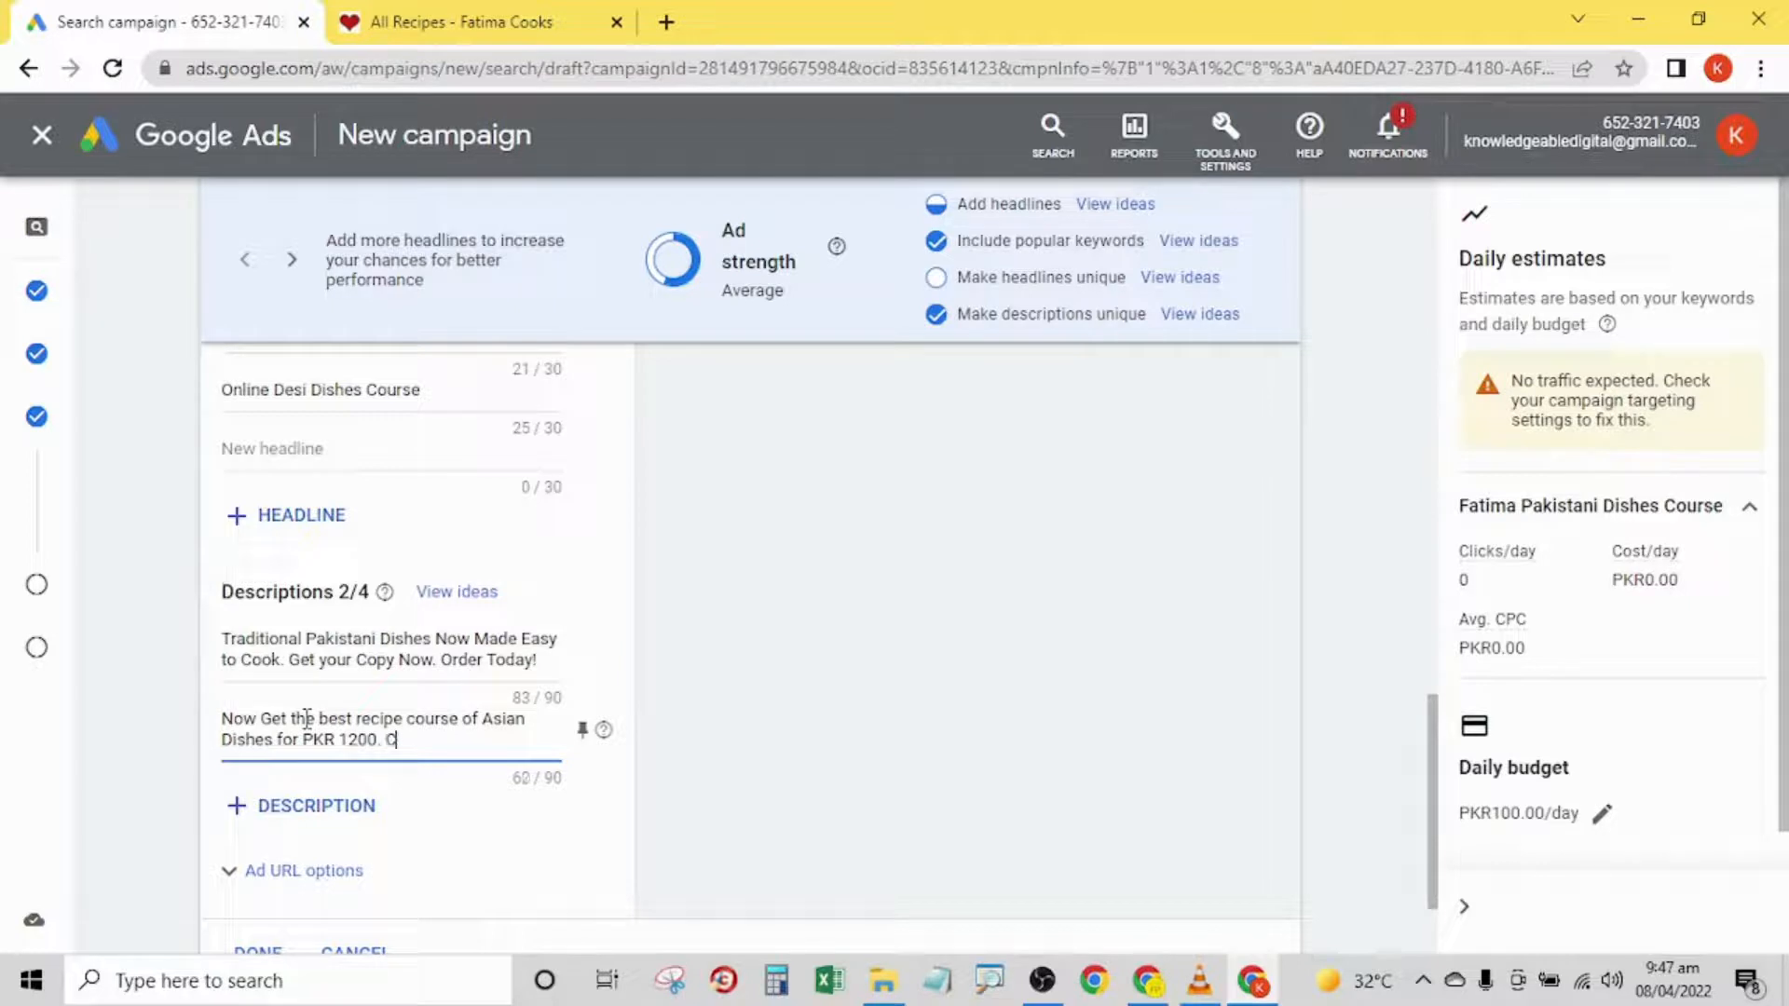
text(all Now and Get your Copy)
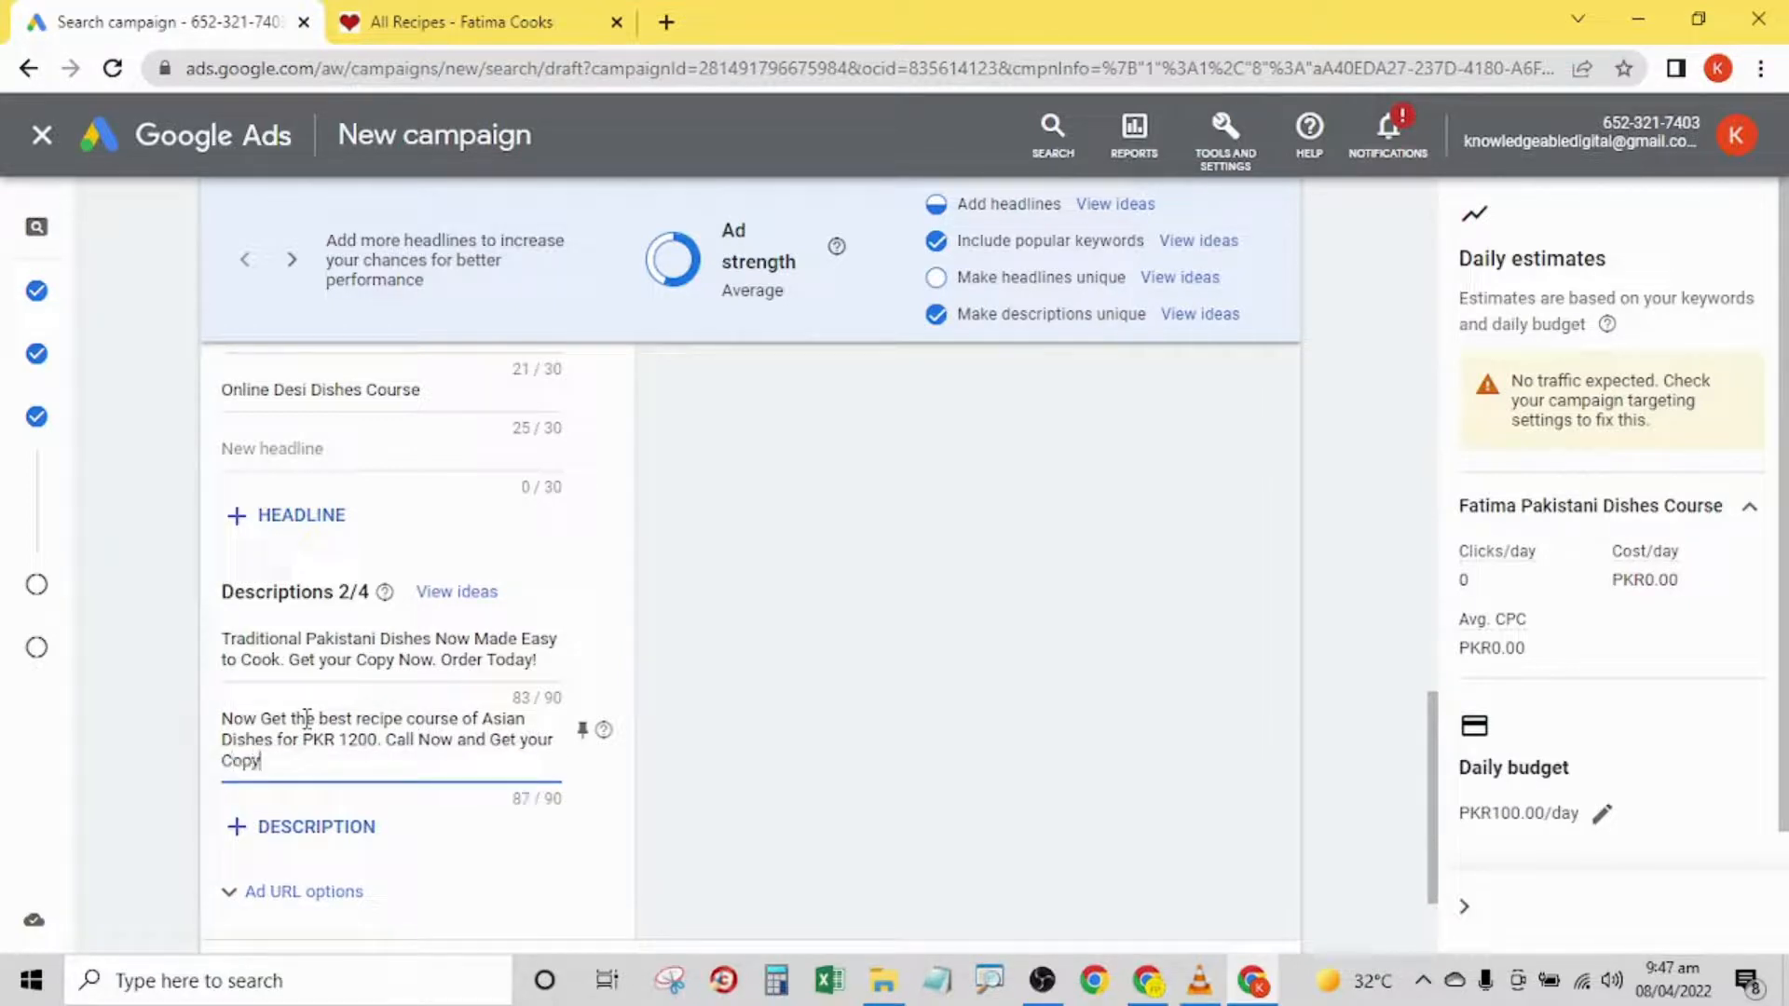
text(!)
- Preview the ad in its desktop version and go through further headline and description combinations
drag(1434, 771, 1509, 517)
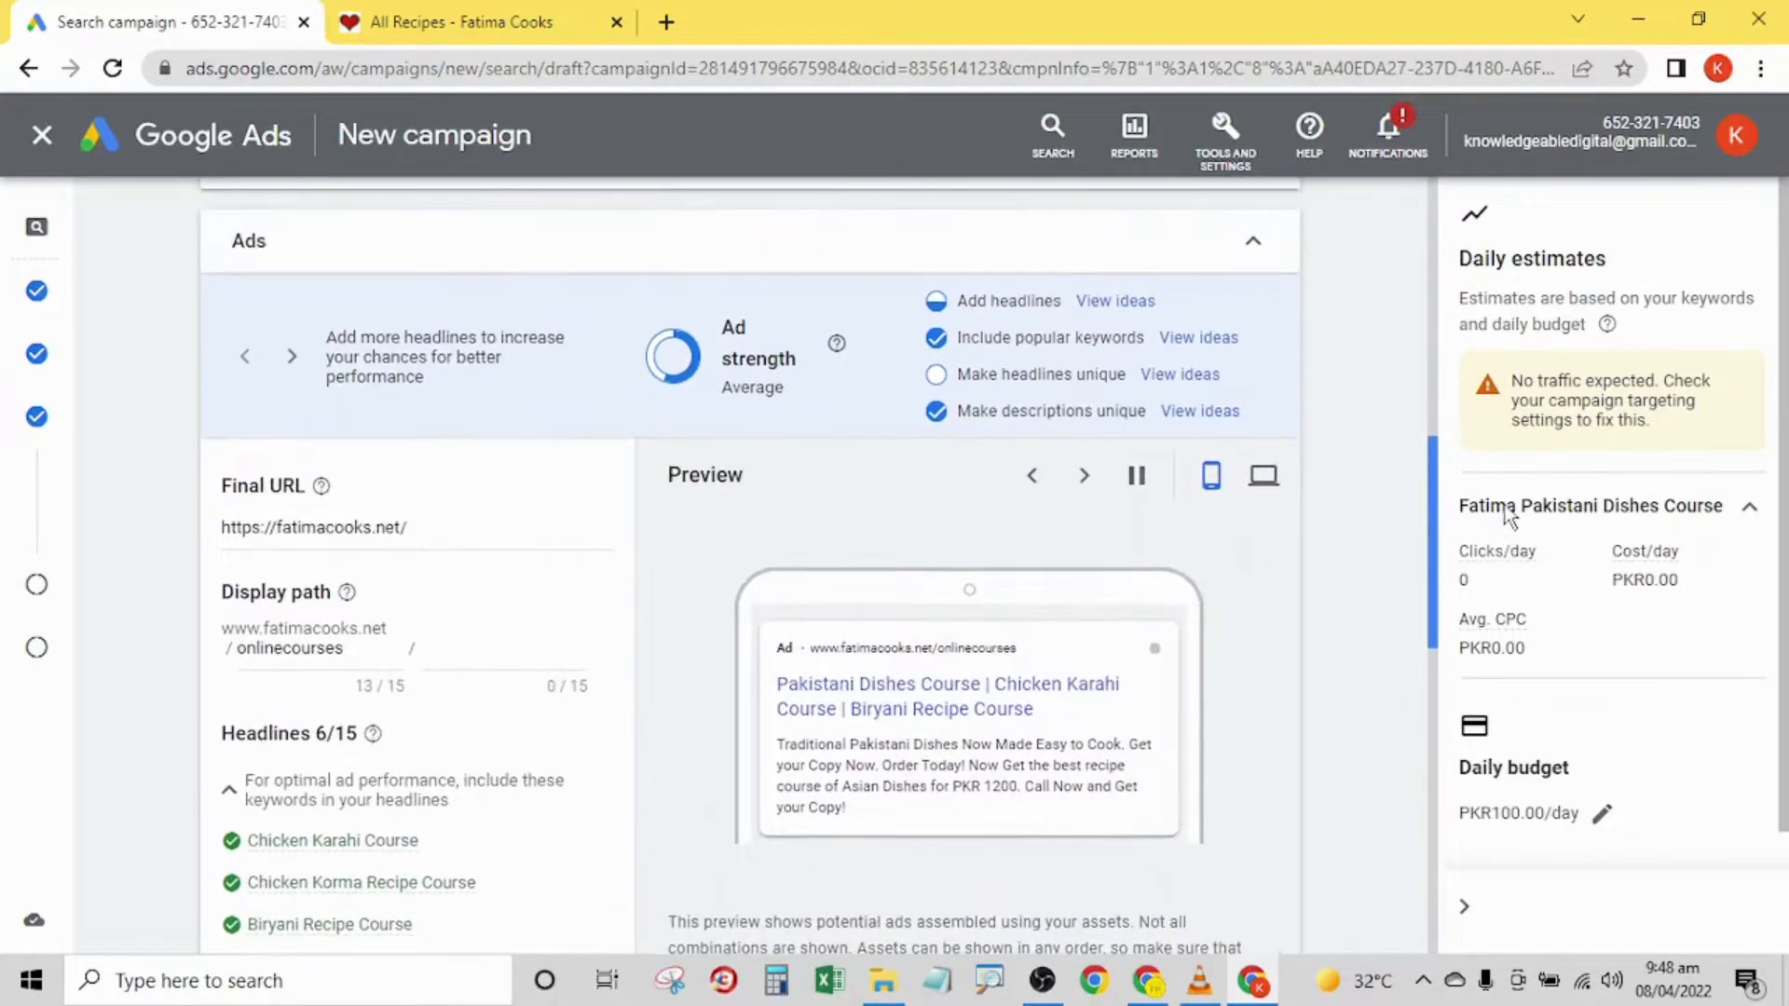
click(1269, 479)
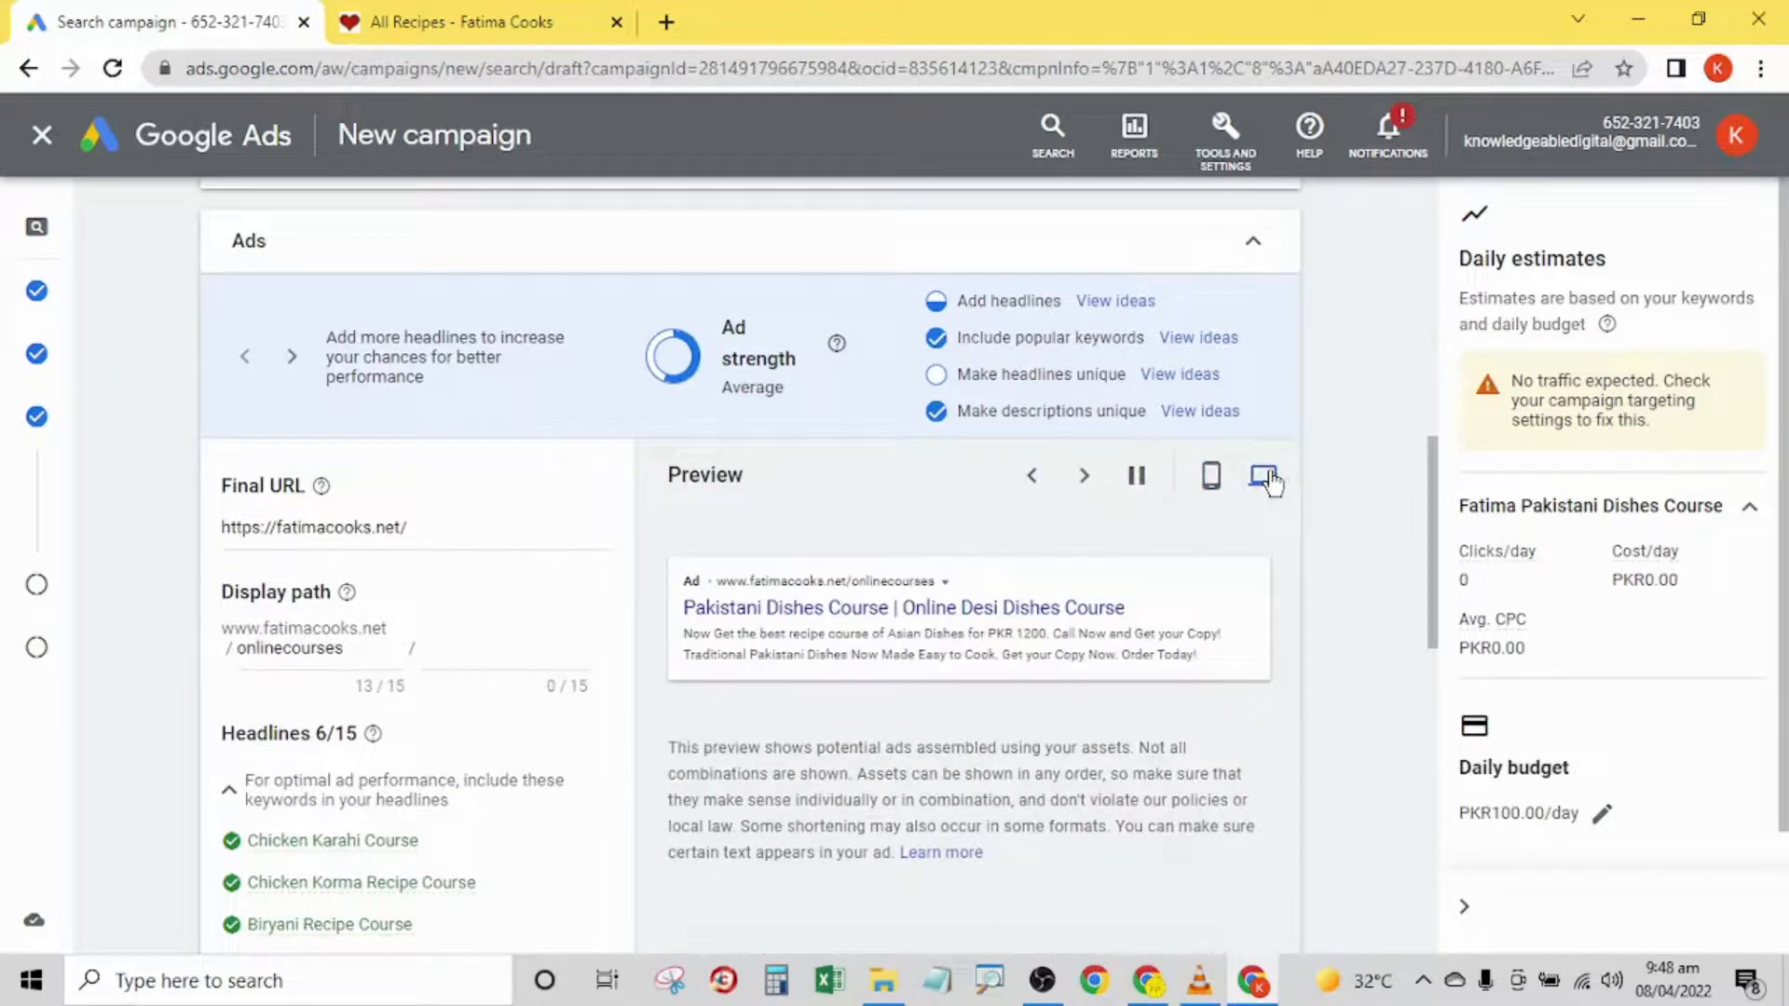
click(1083, 477)
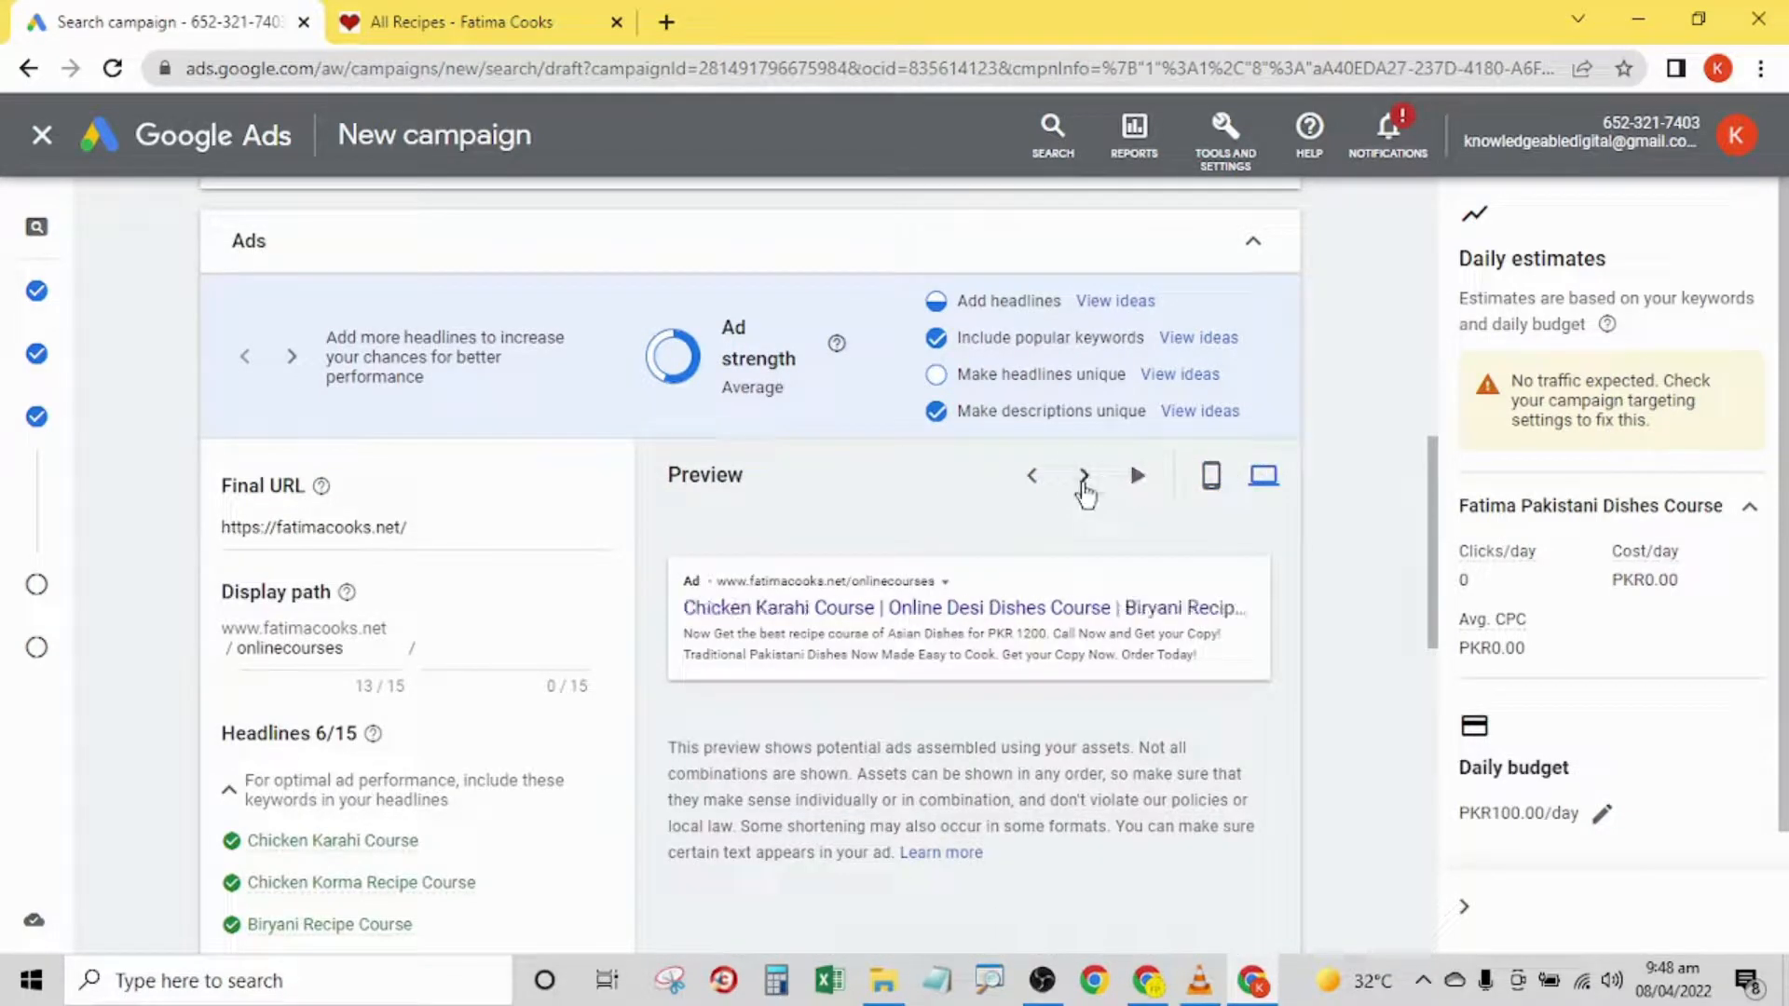
click(1083, 481)
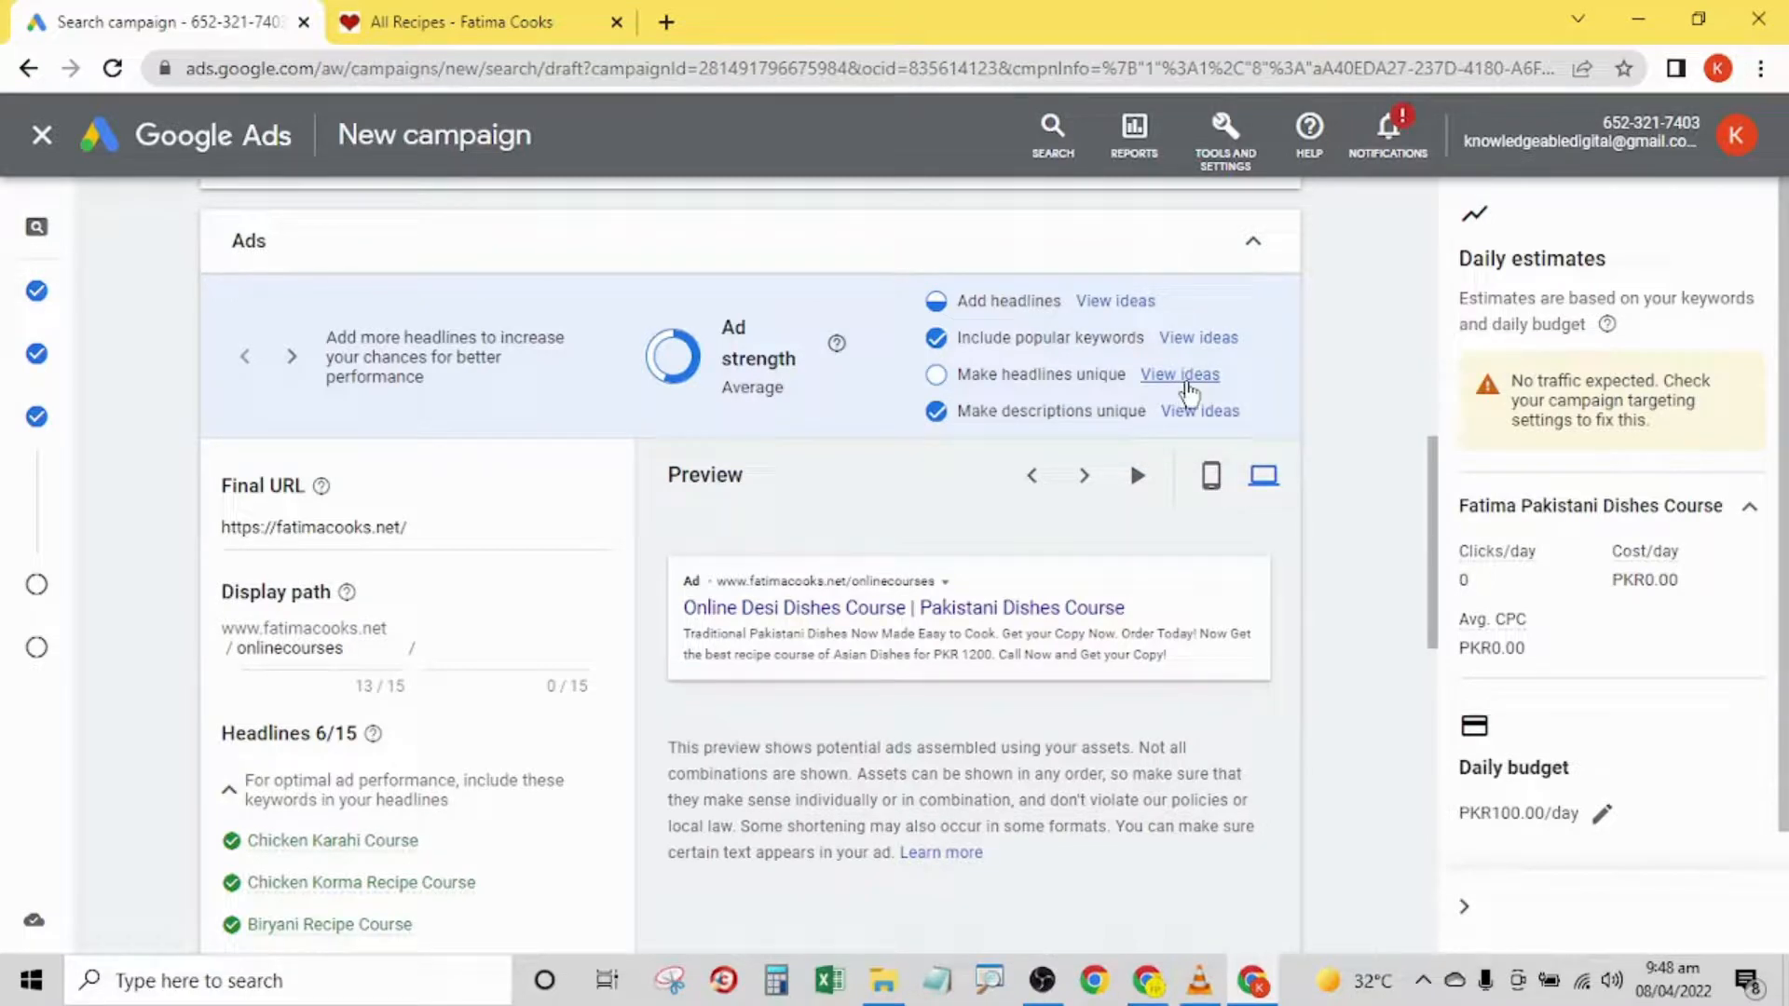
- Add the suggested call-to-action phrases Find Out More, Get In Touch Today, Shop Online Today and Shop Online Now as headlines to make the headlines more unique
click(1185, 384)
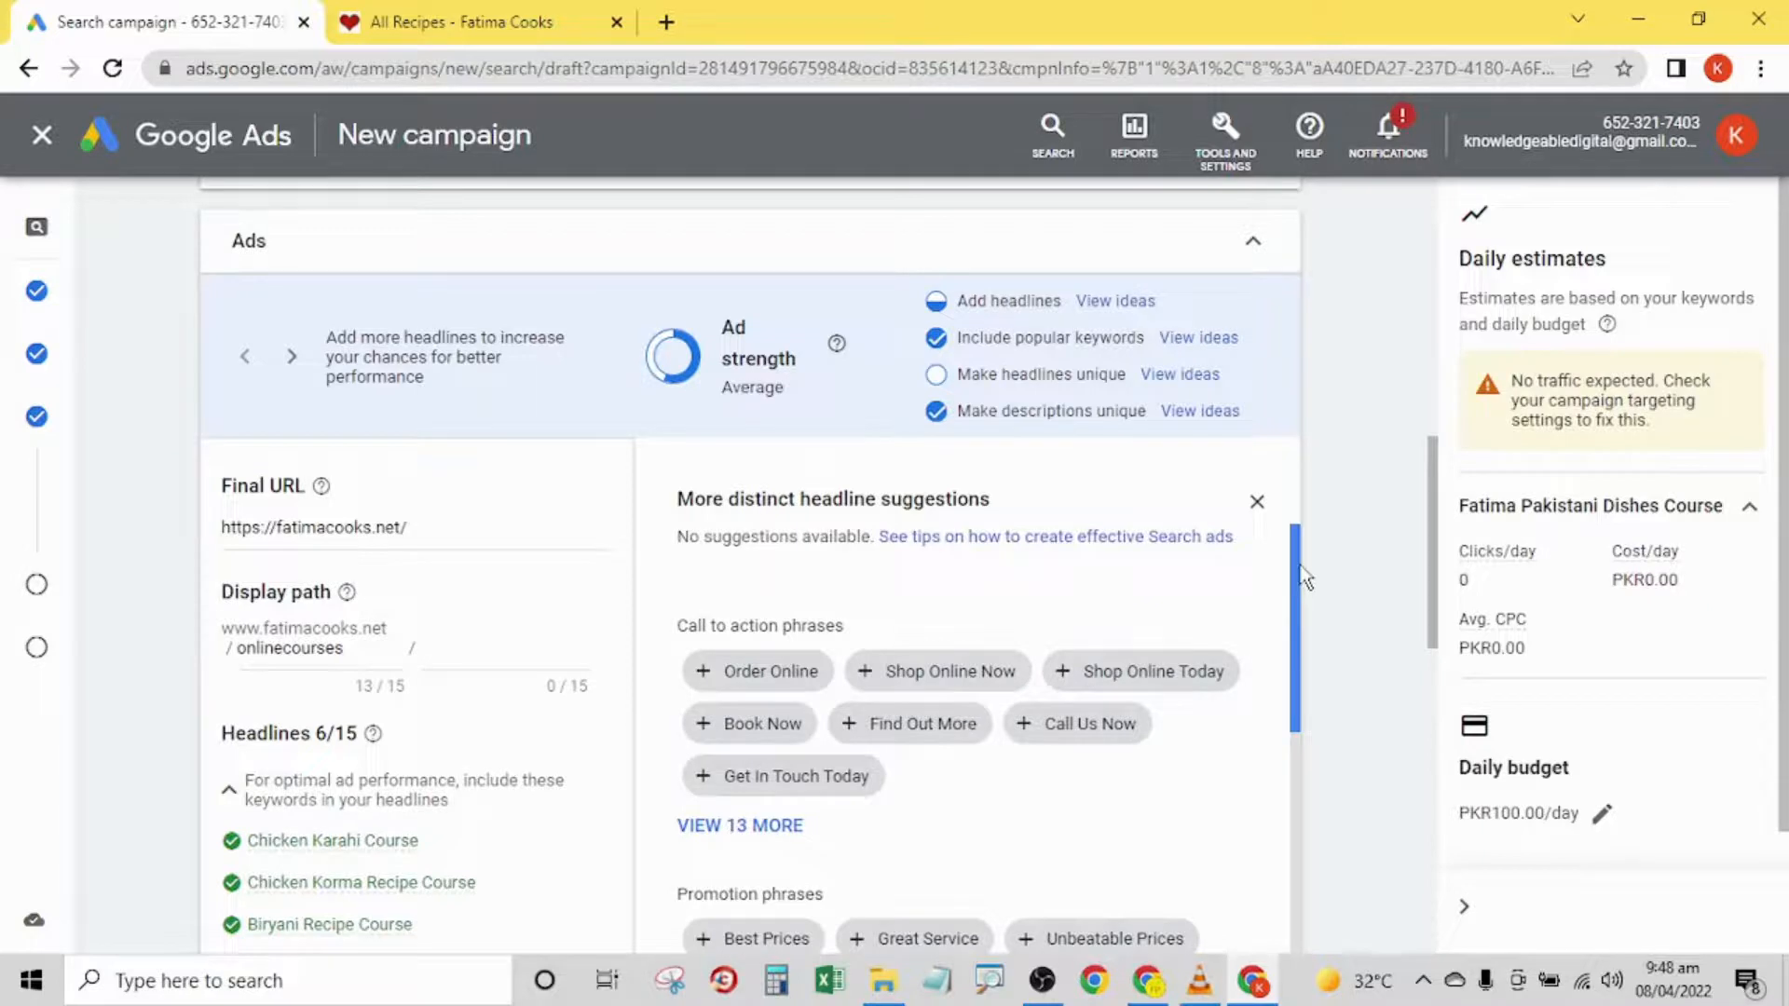
drag(1302, 573, 1300, 641)
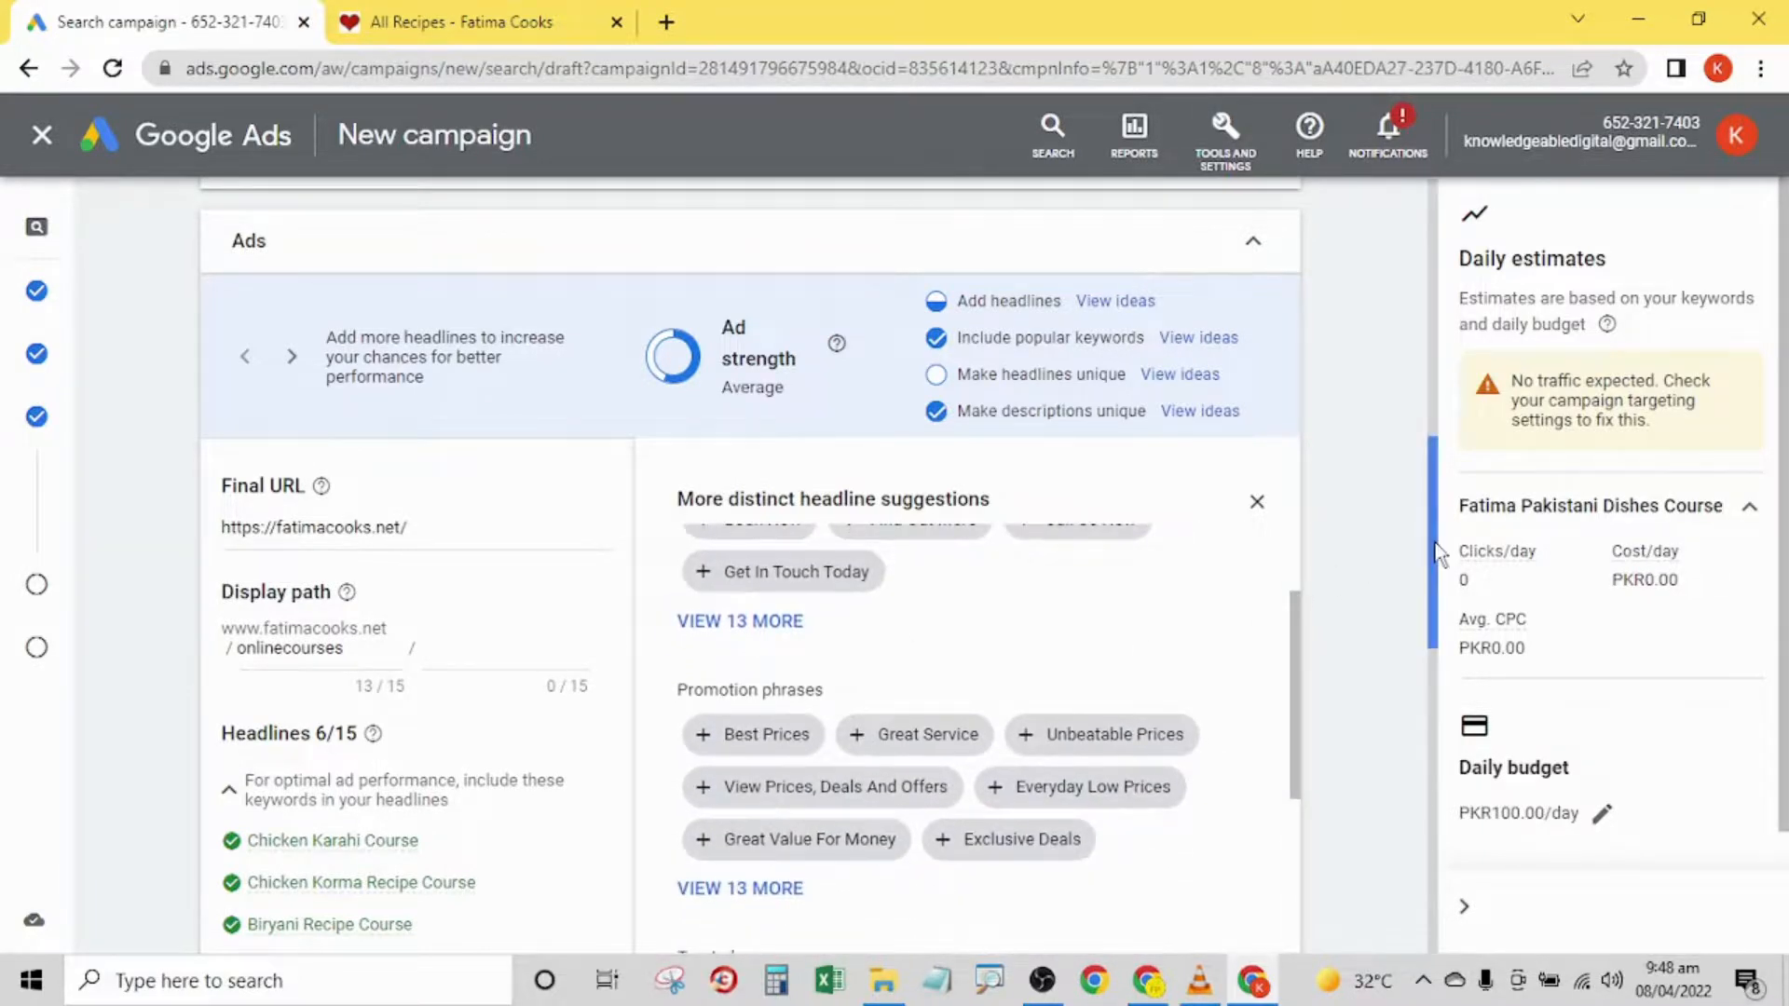
drag(1437, 548, 1442, 622)
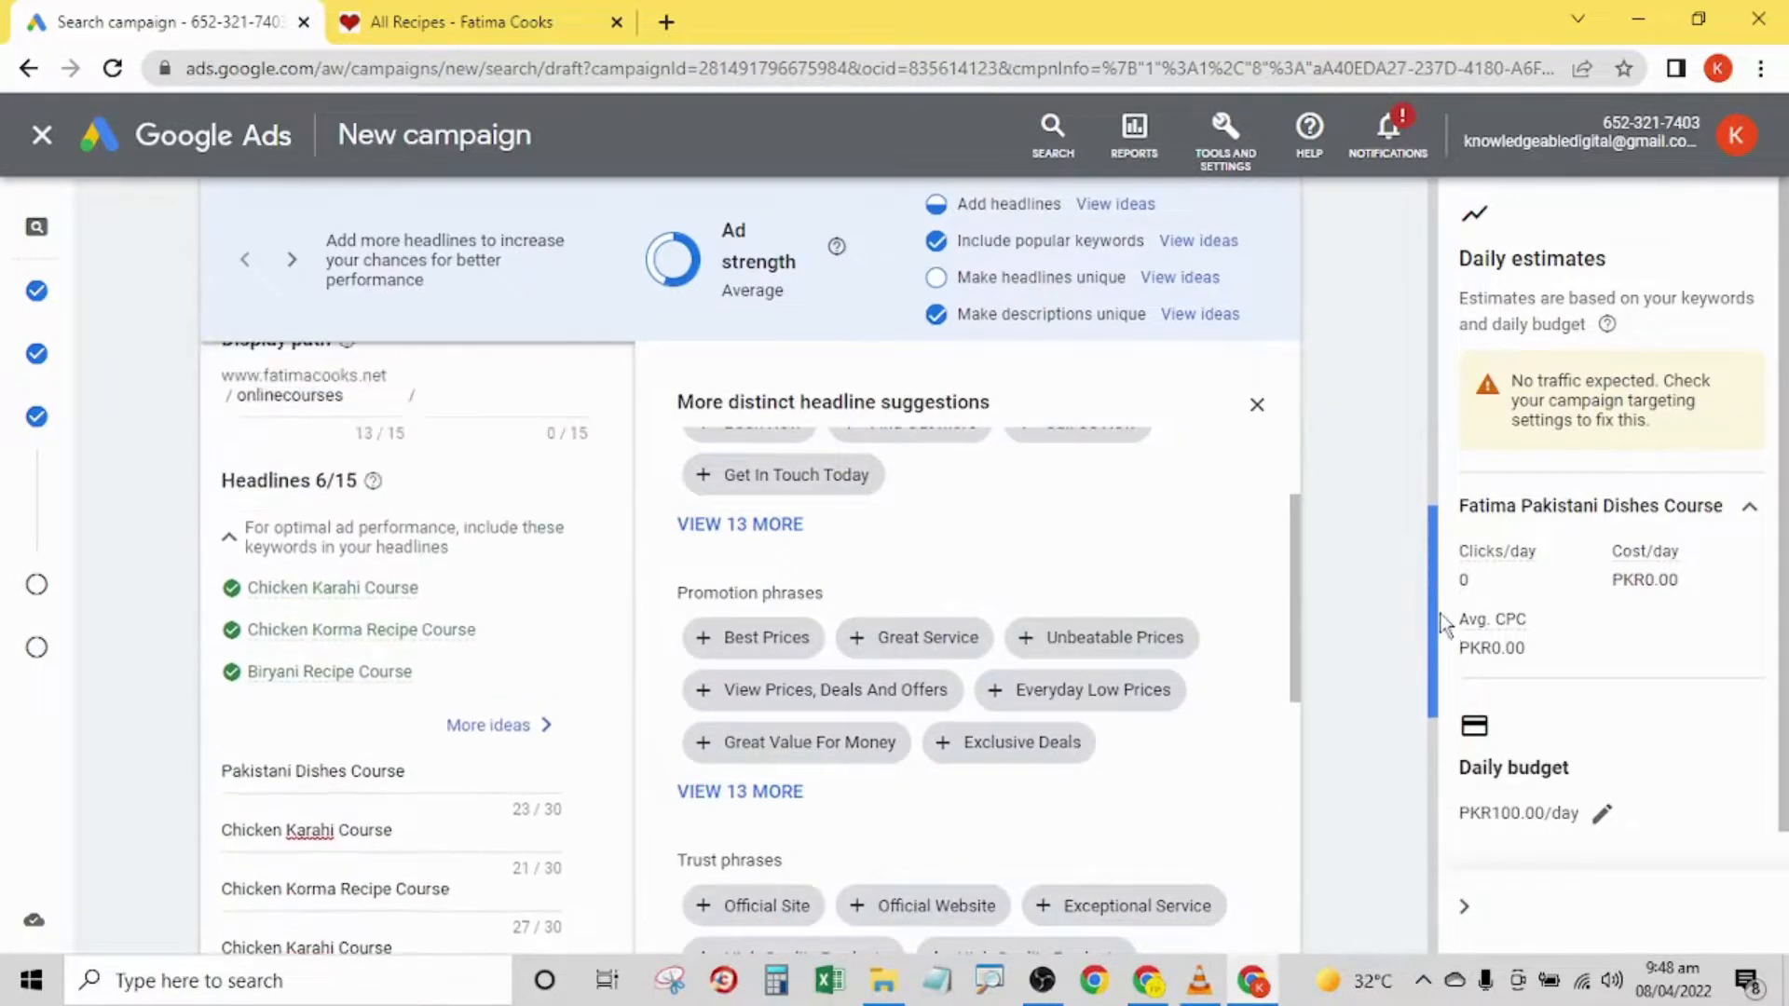
drag(1297, 659, 1303, 610)
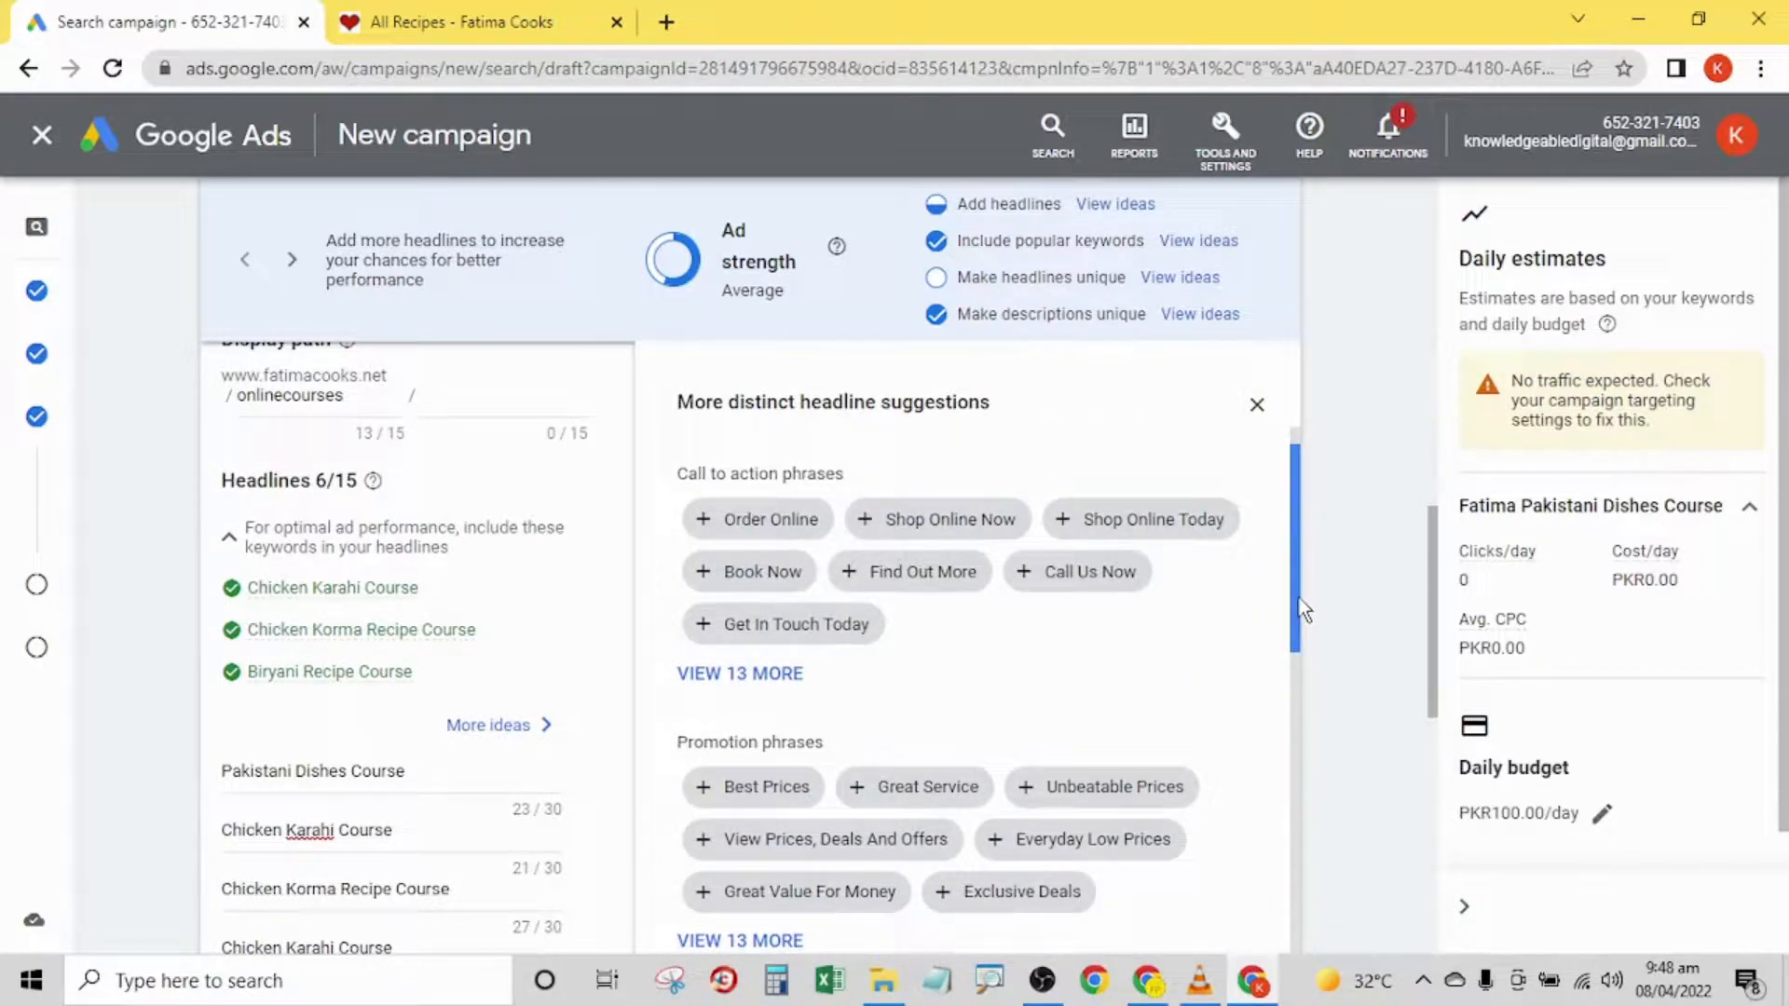
drag(1303, 610, 1304, 630)
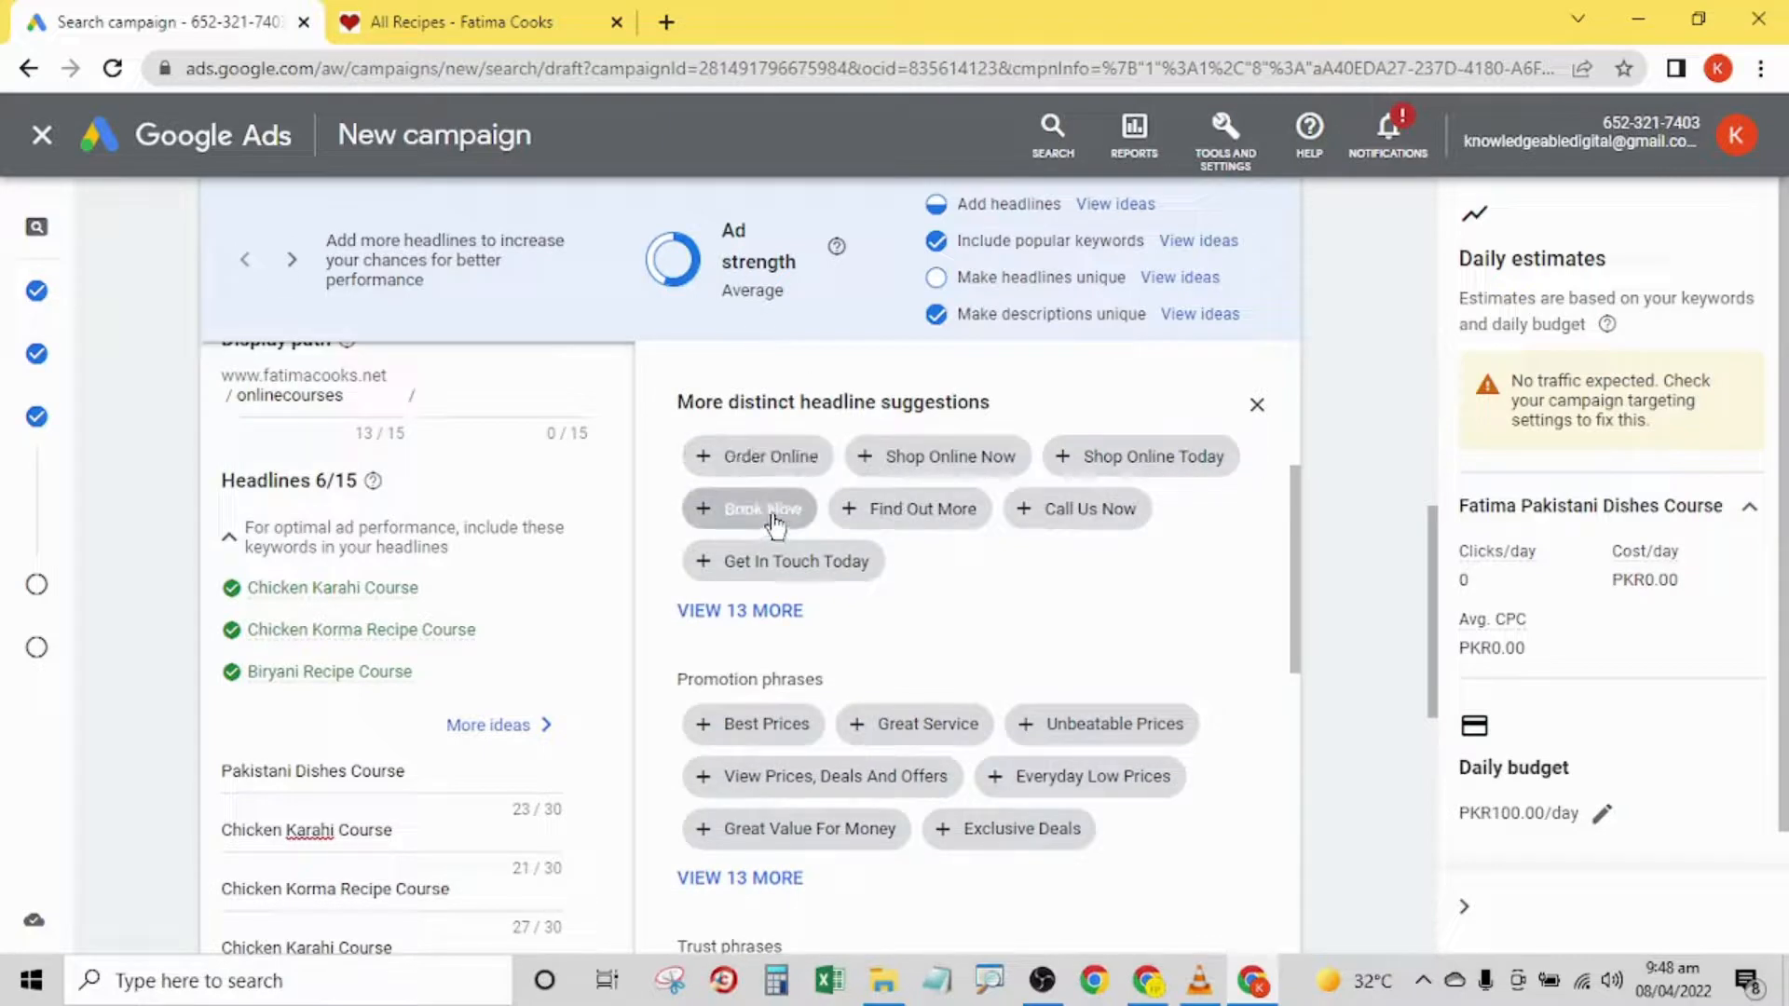
click(874, 511)
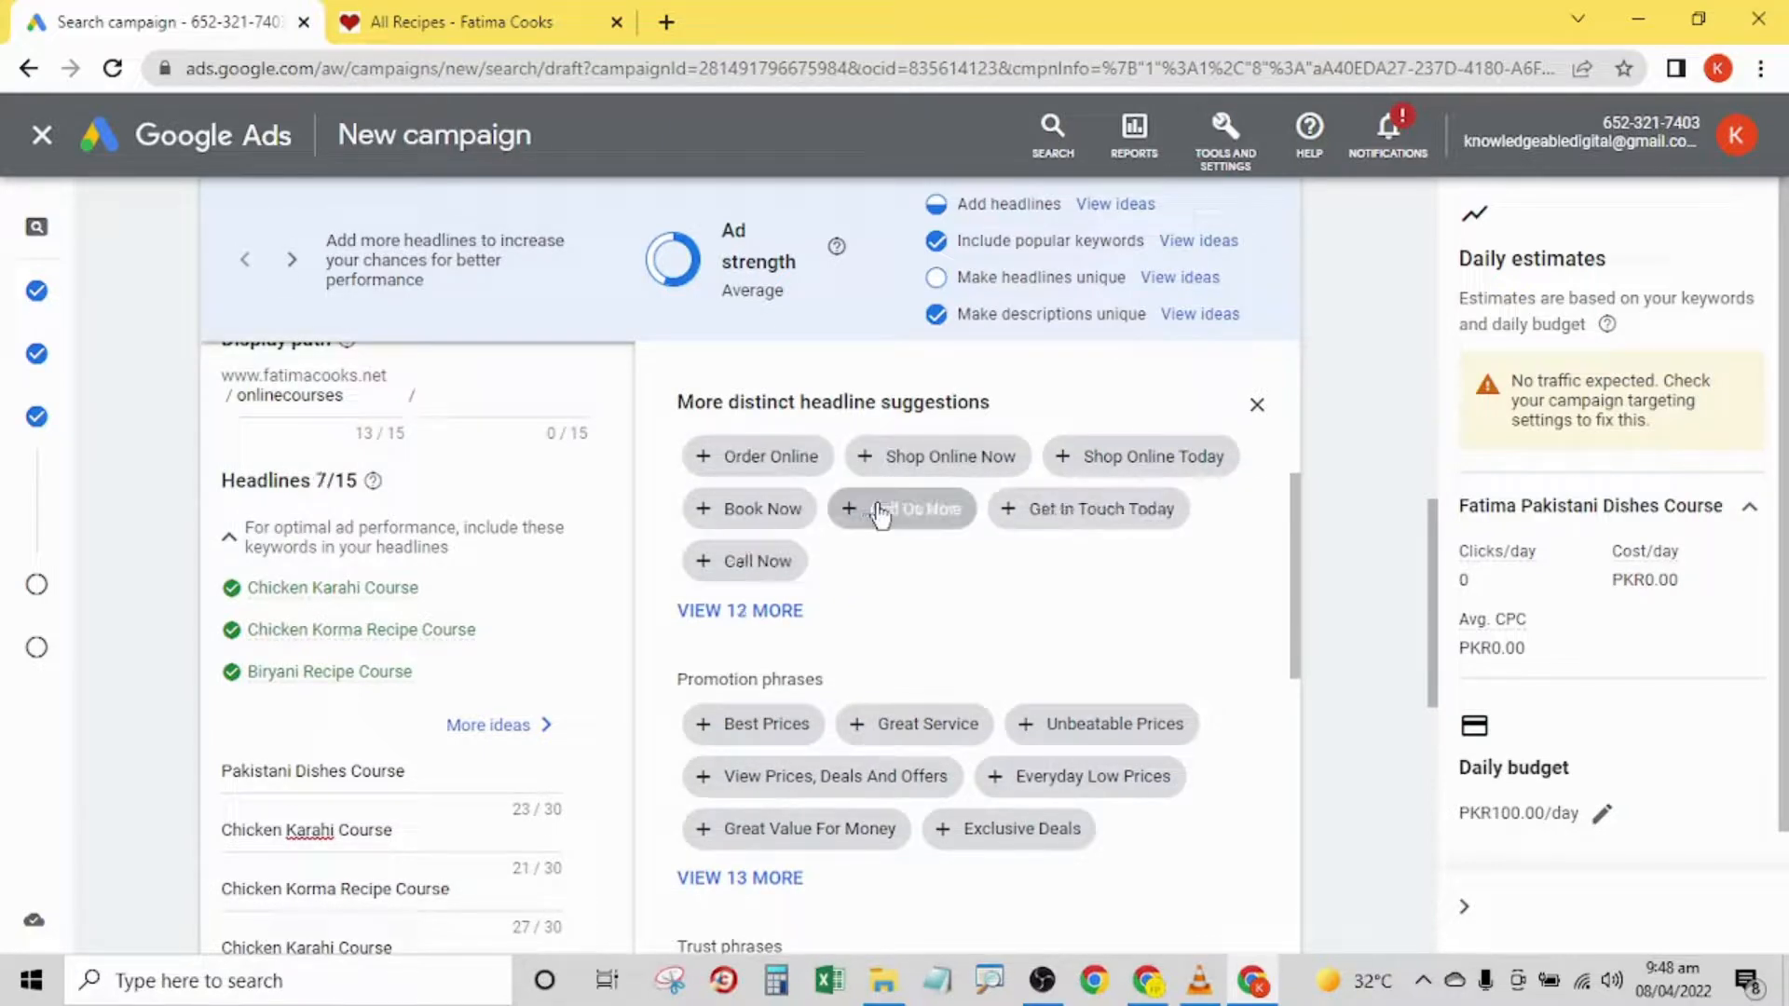
click(1046, 513)
click(1111, 461)
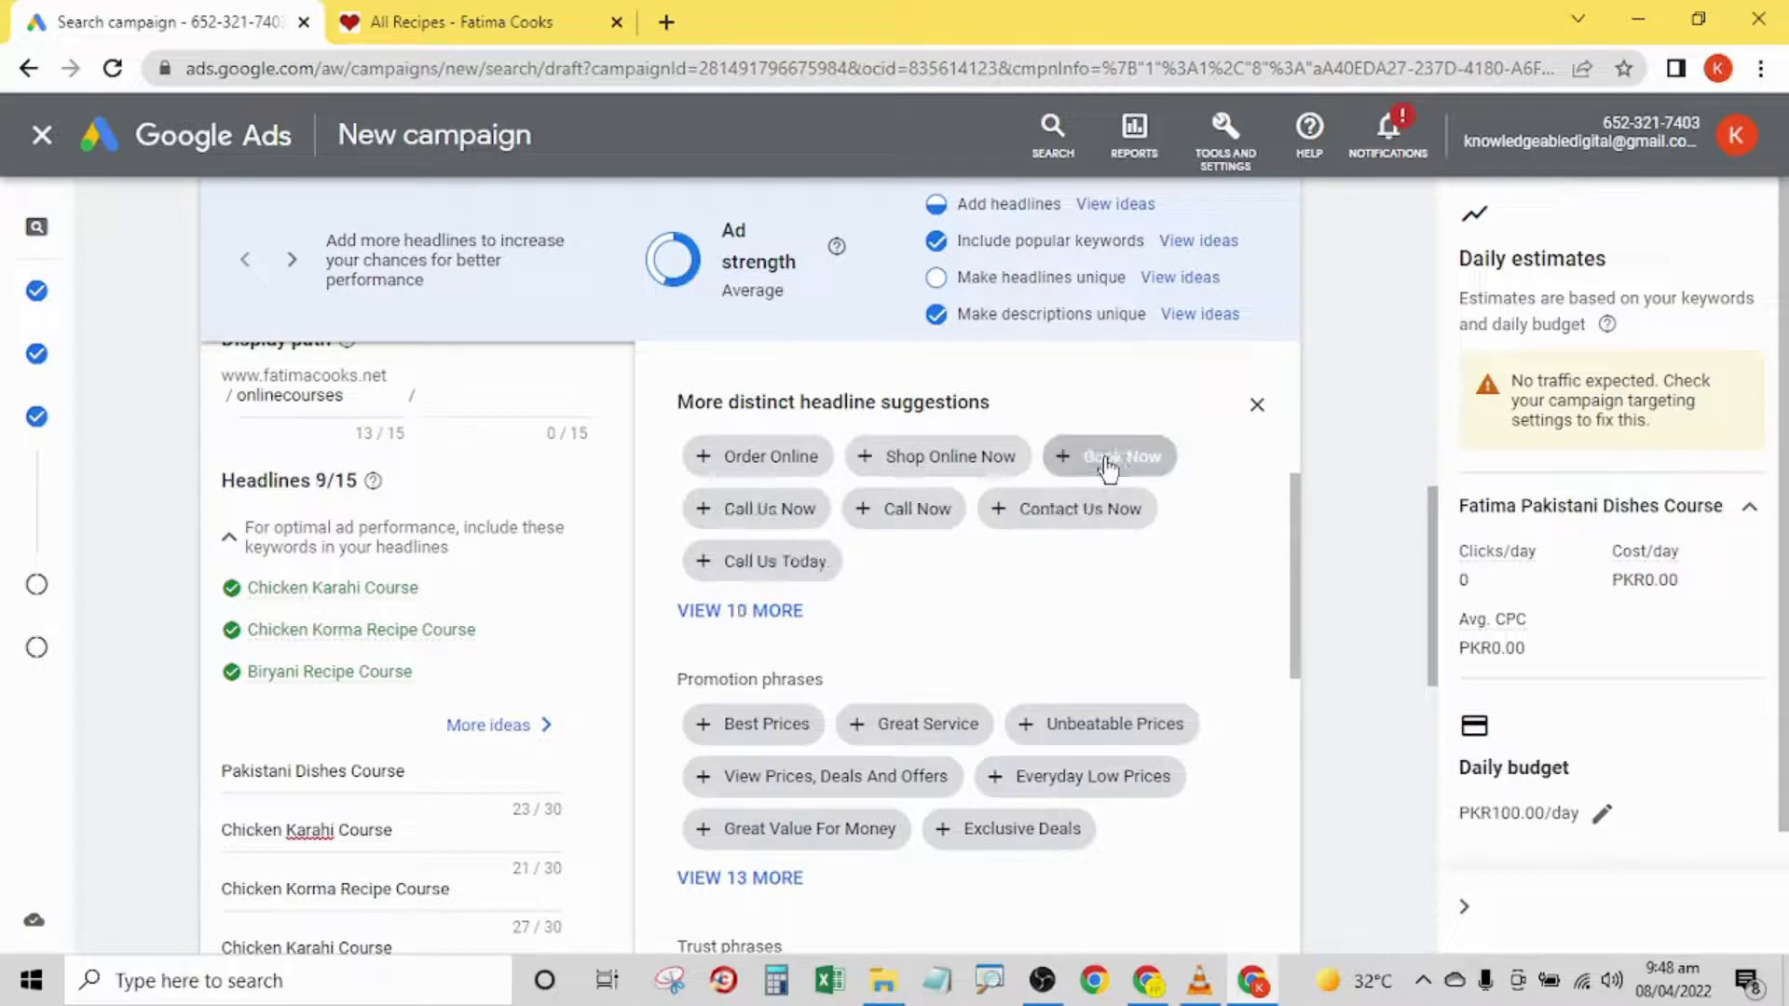
click(959, 459)
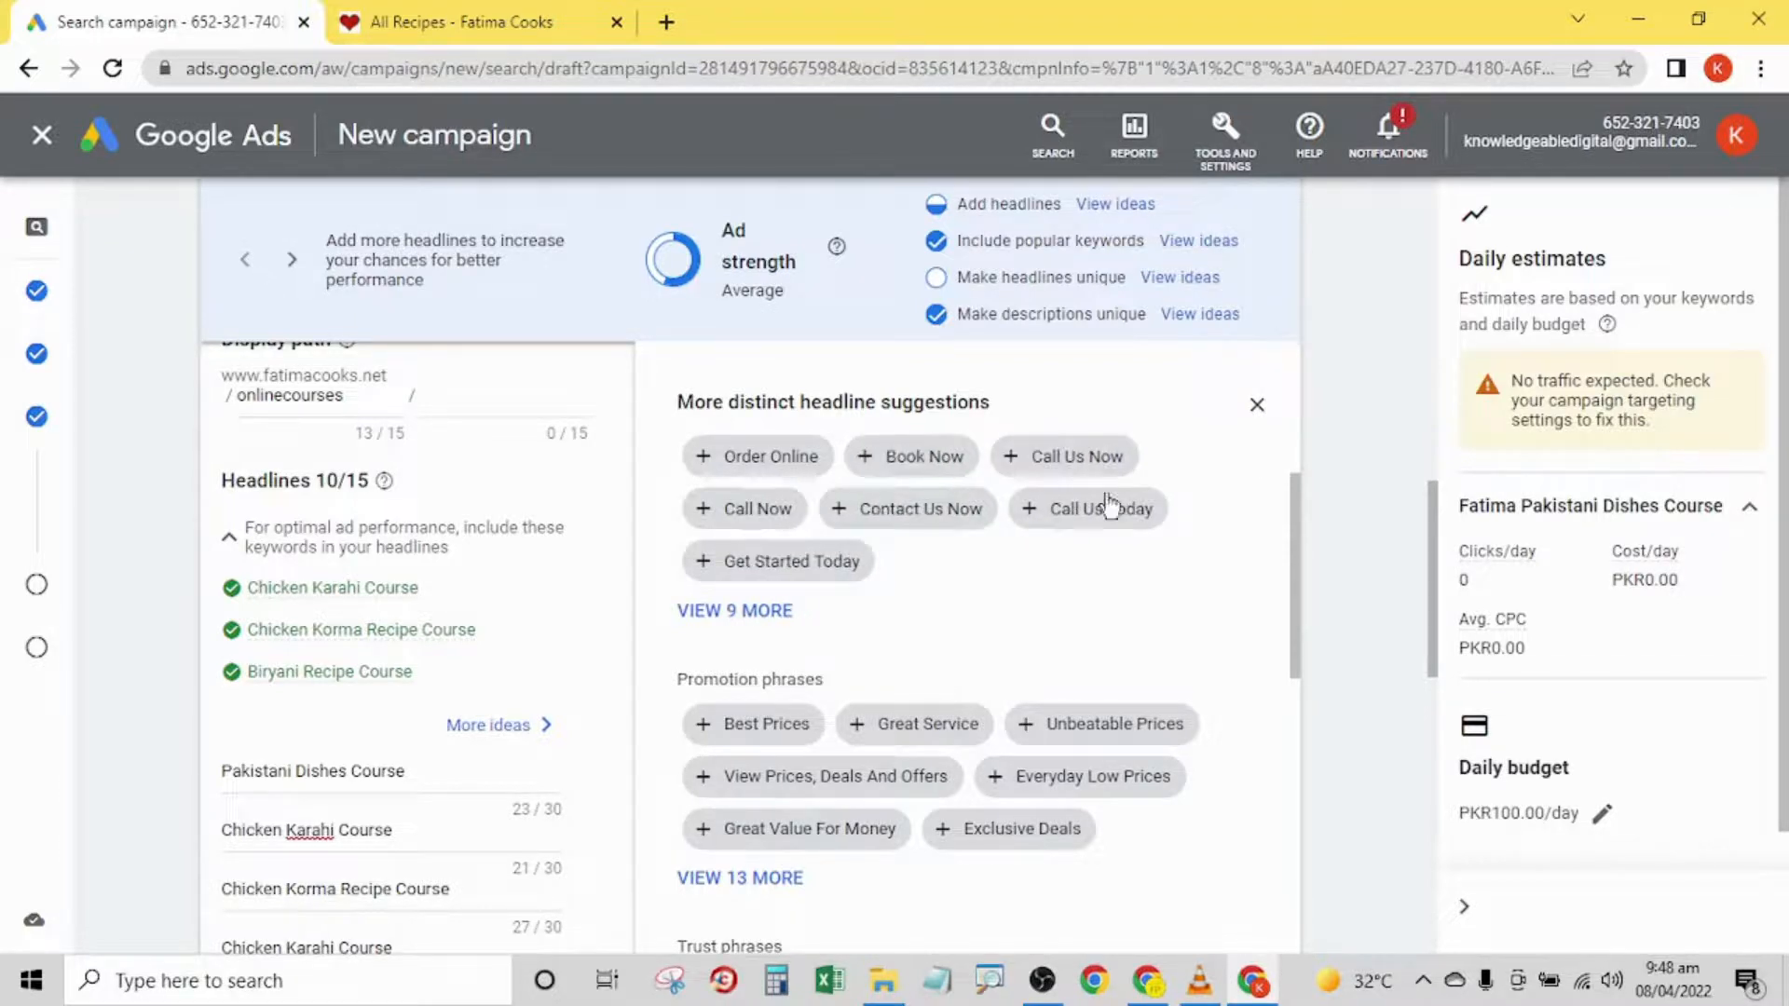
- Fill the remaining headlines with the suggested phrases Call Us Today, Enquire Now, Get Started Today, Contact Us Now and Book Now
scroll(1306, 526, down, 2)
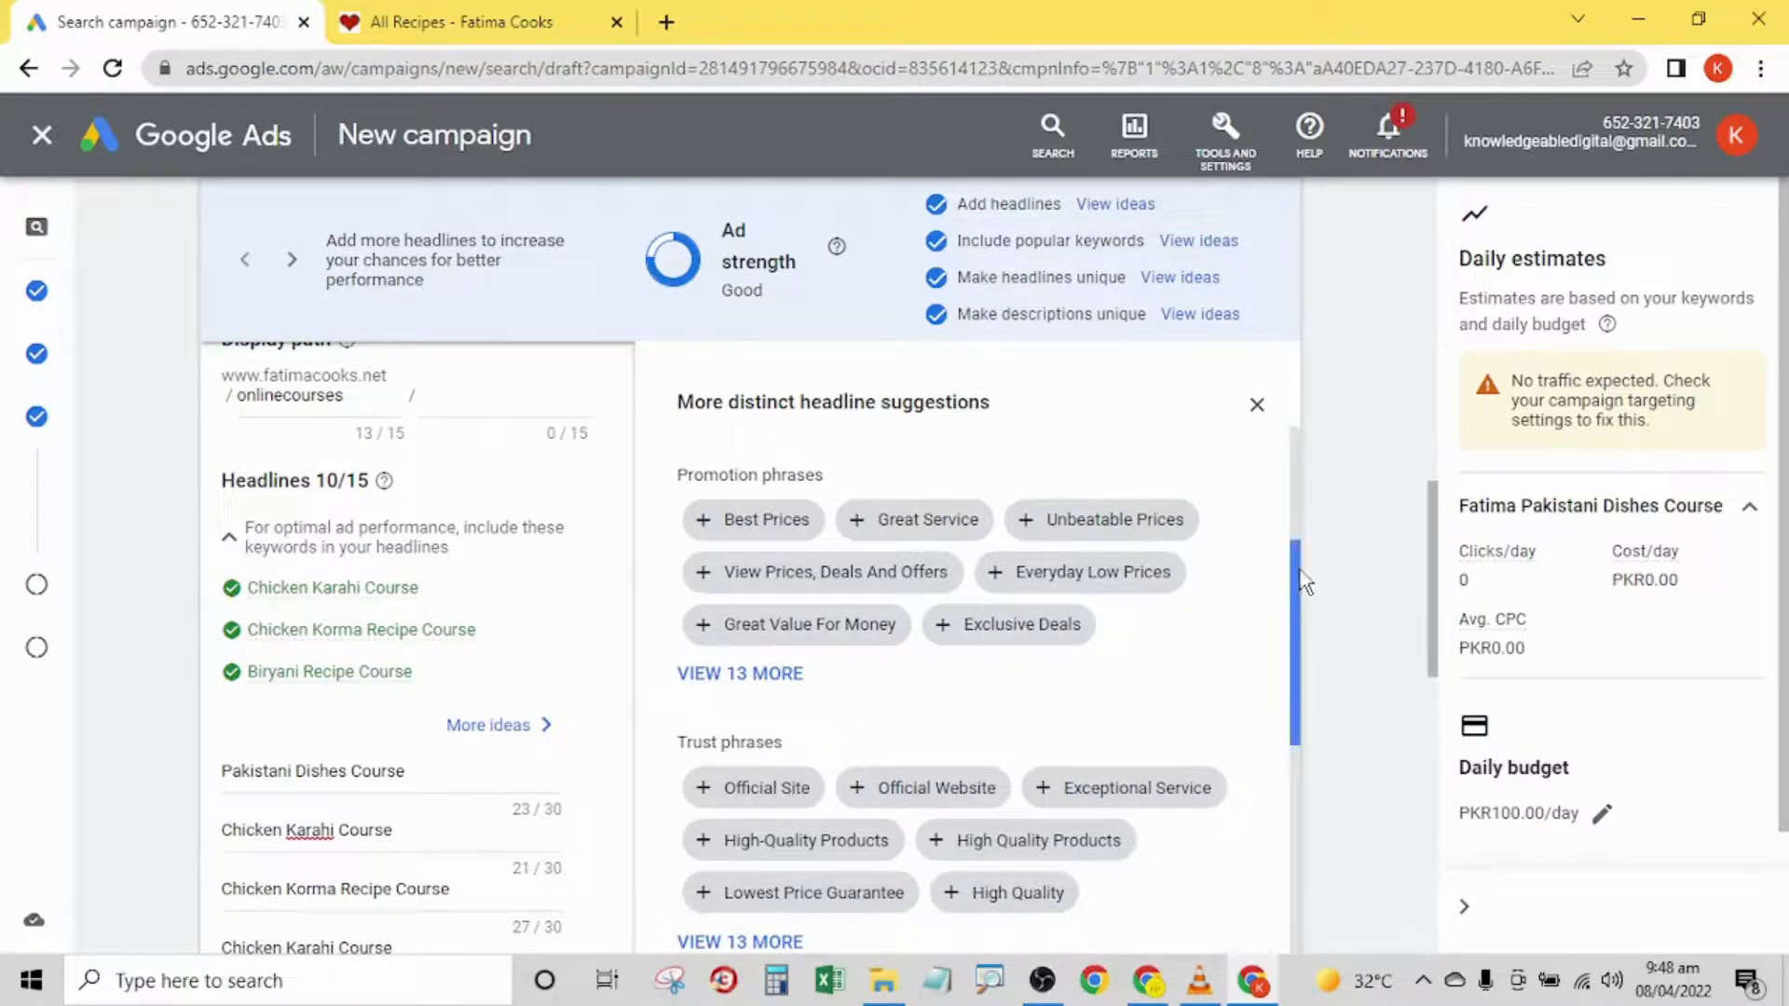
scroll(1332, 601, down, 2)
drag(1433, 536, 1440, 673)
click(869, 620)
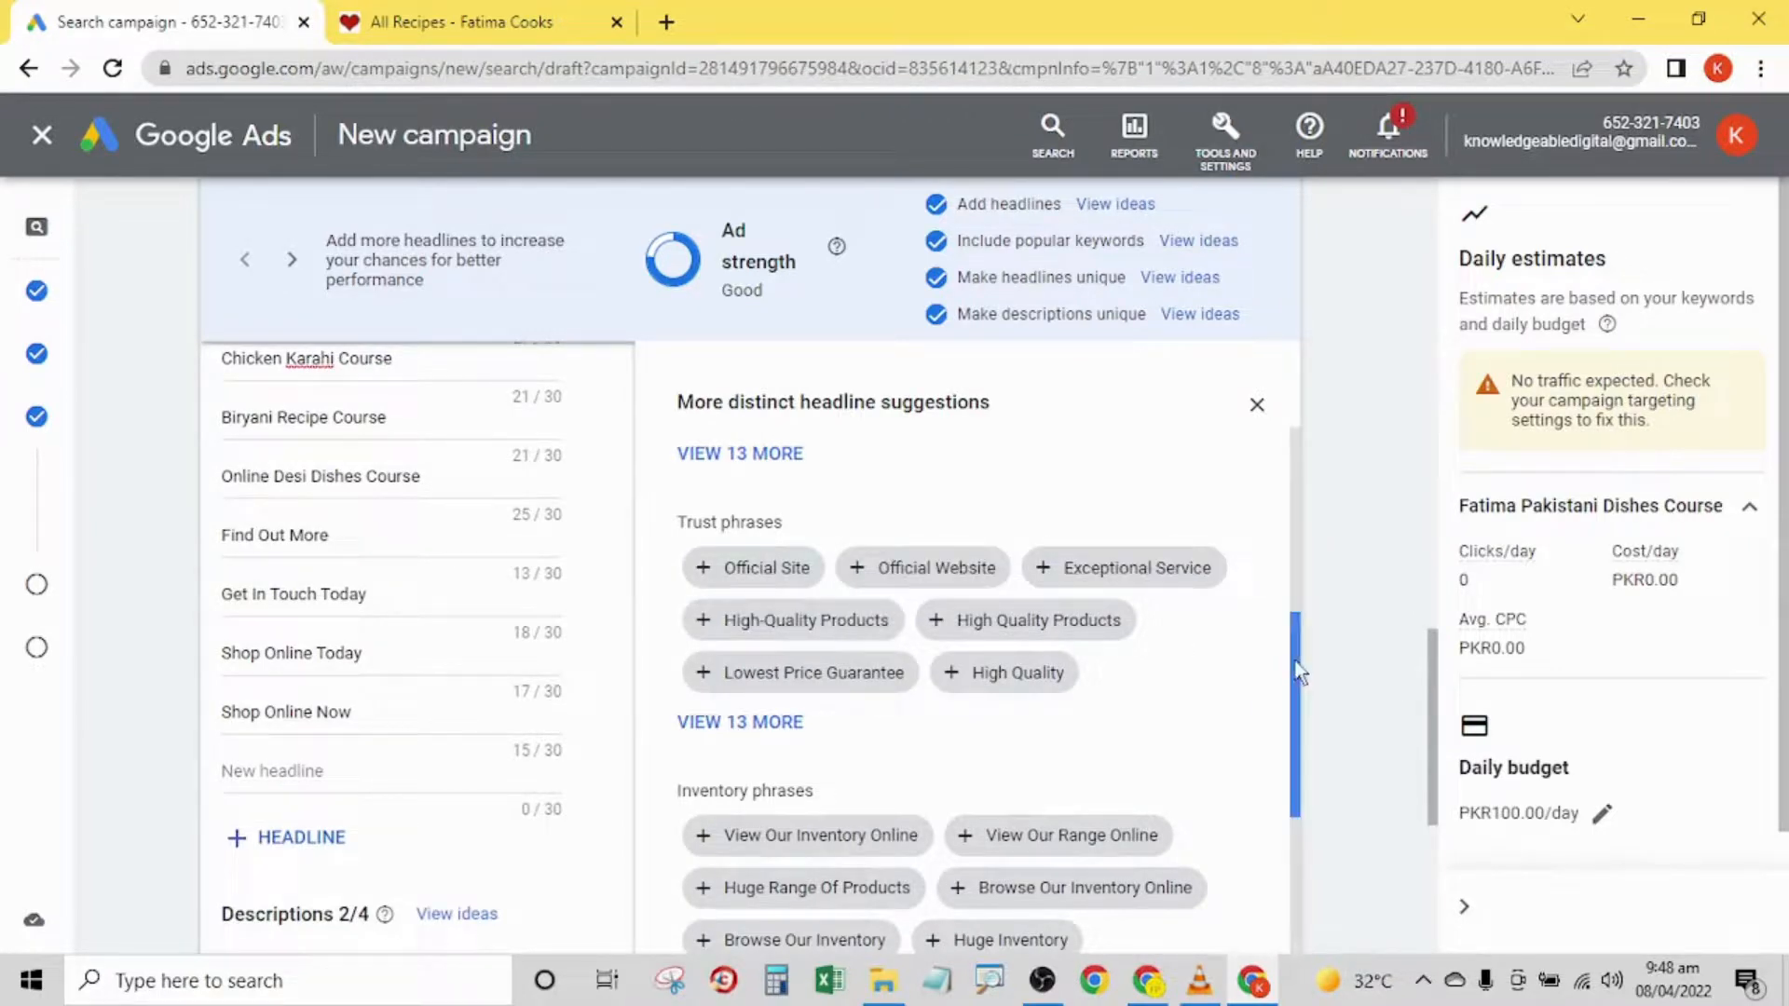
drag(1298, 647, 1373, 467)
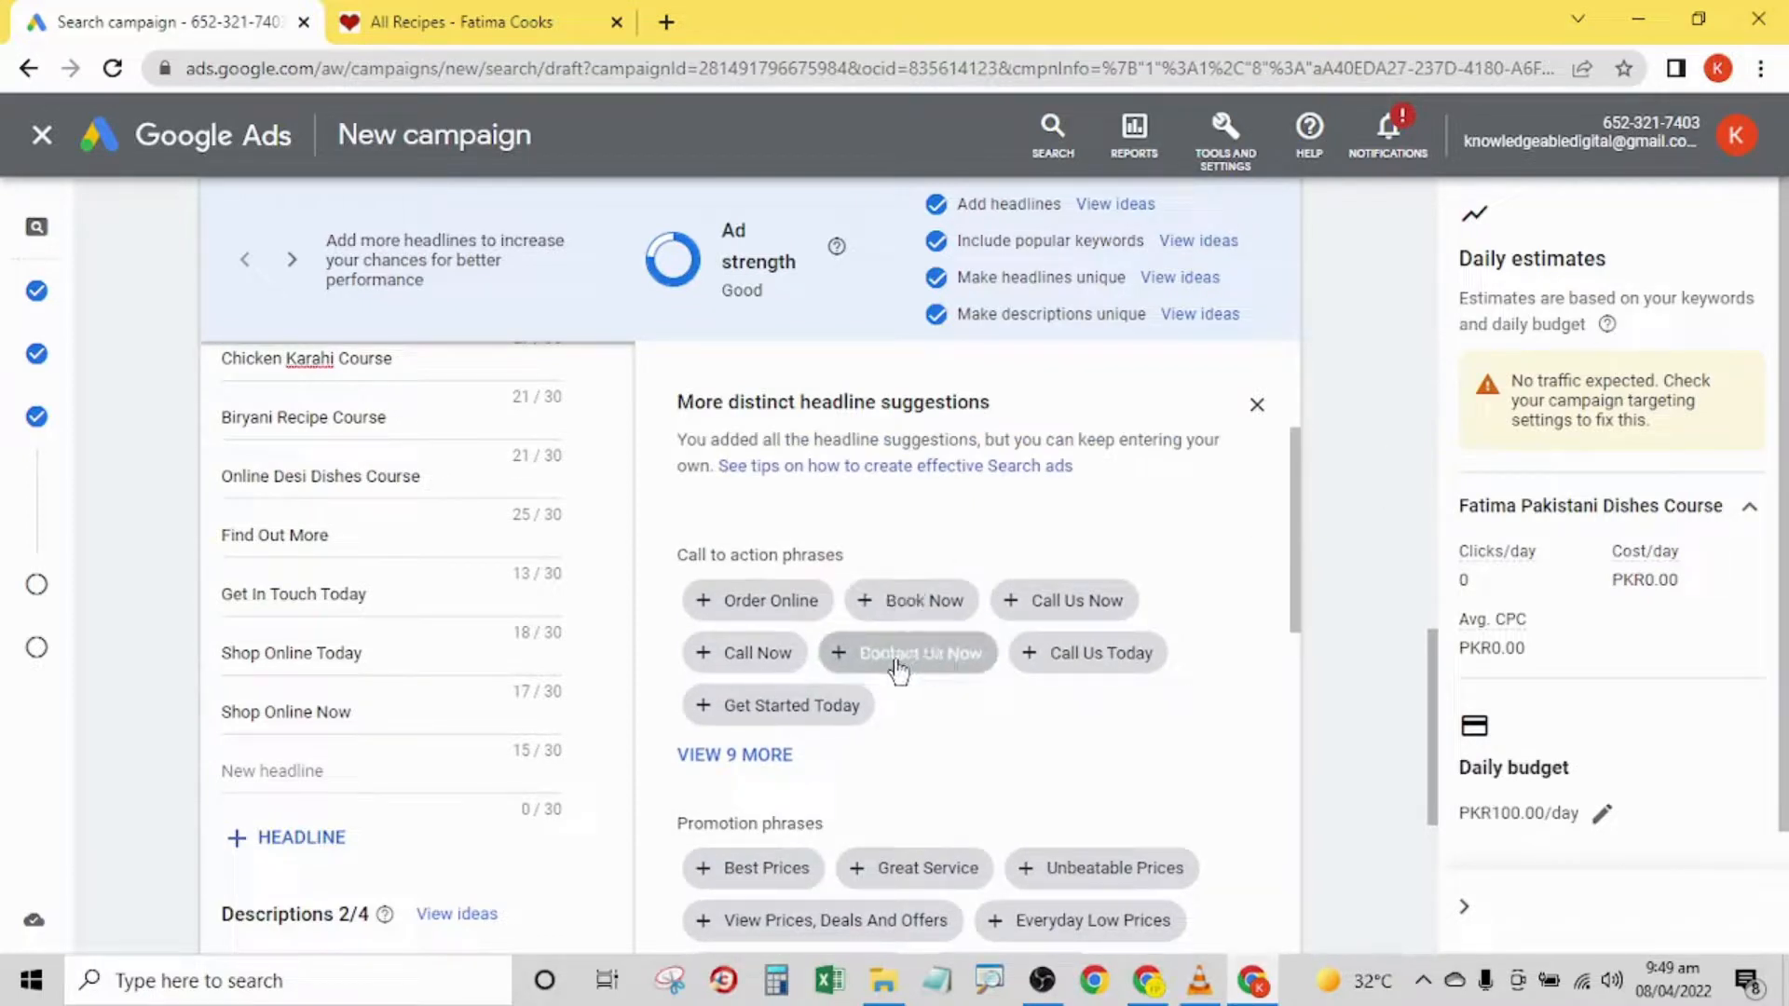
click(1117, 660)
click(787, 705)
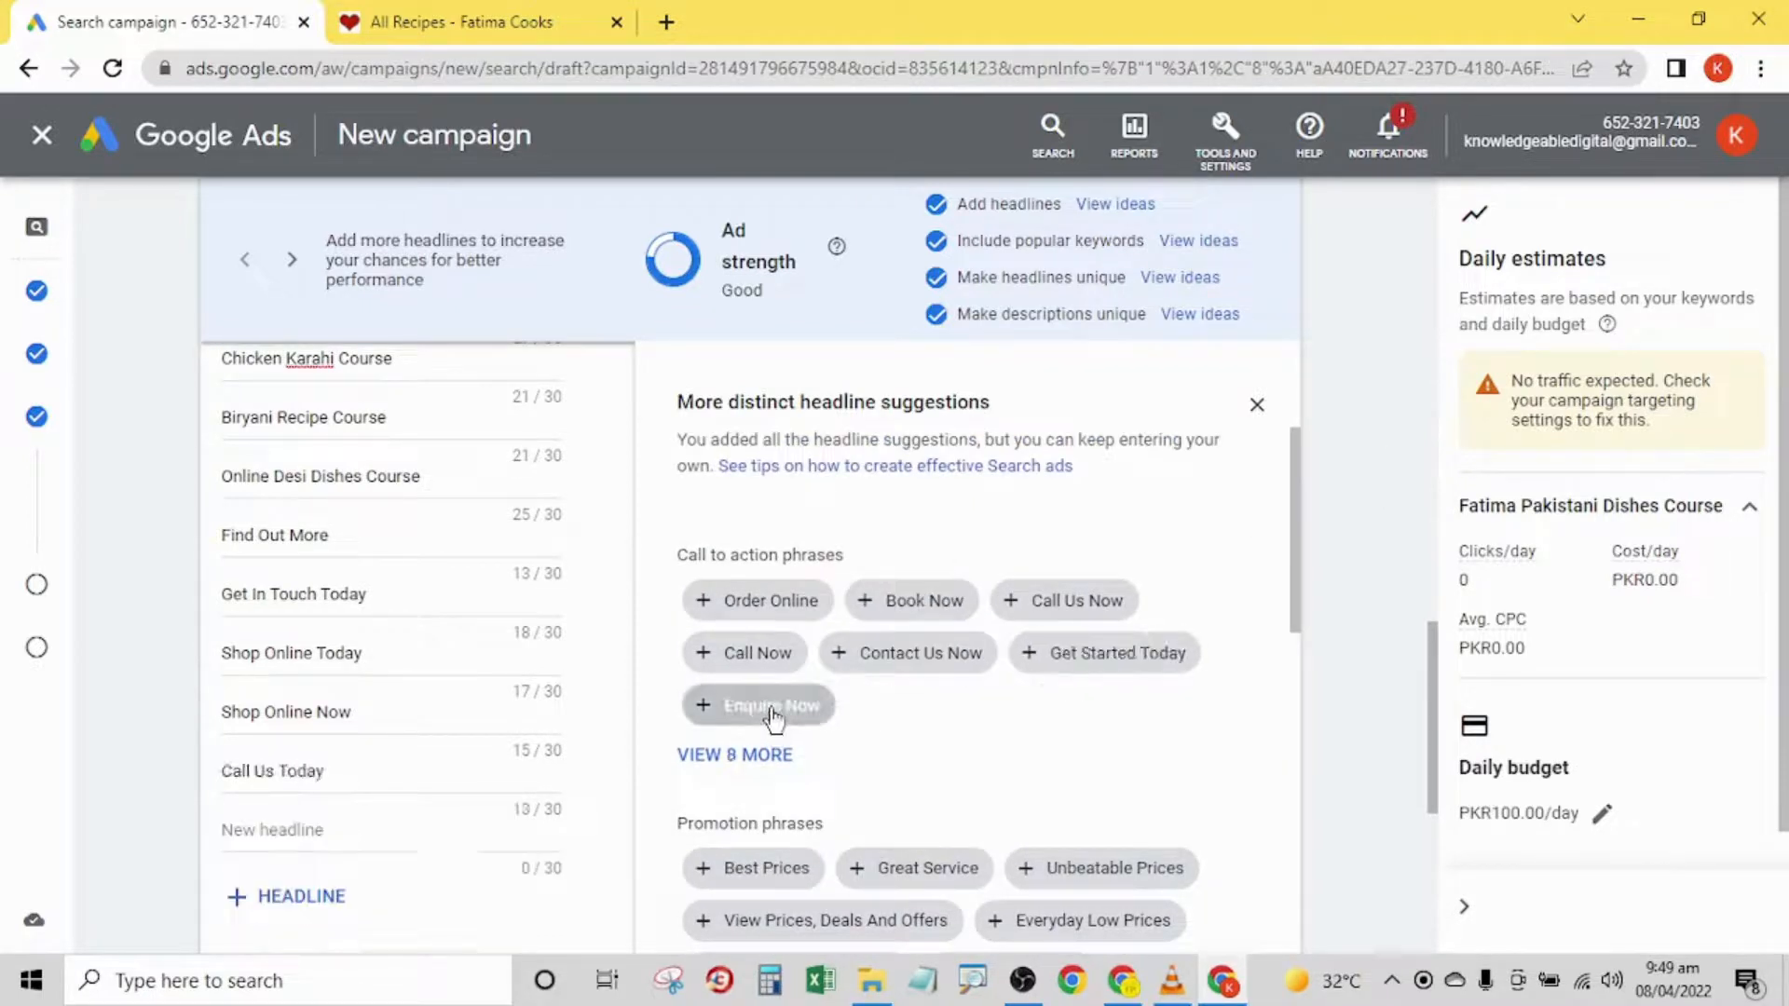
click(1055, 657)
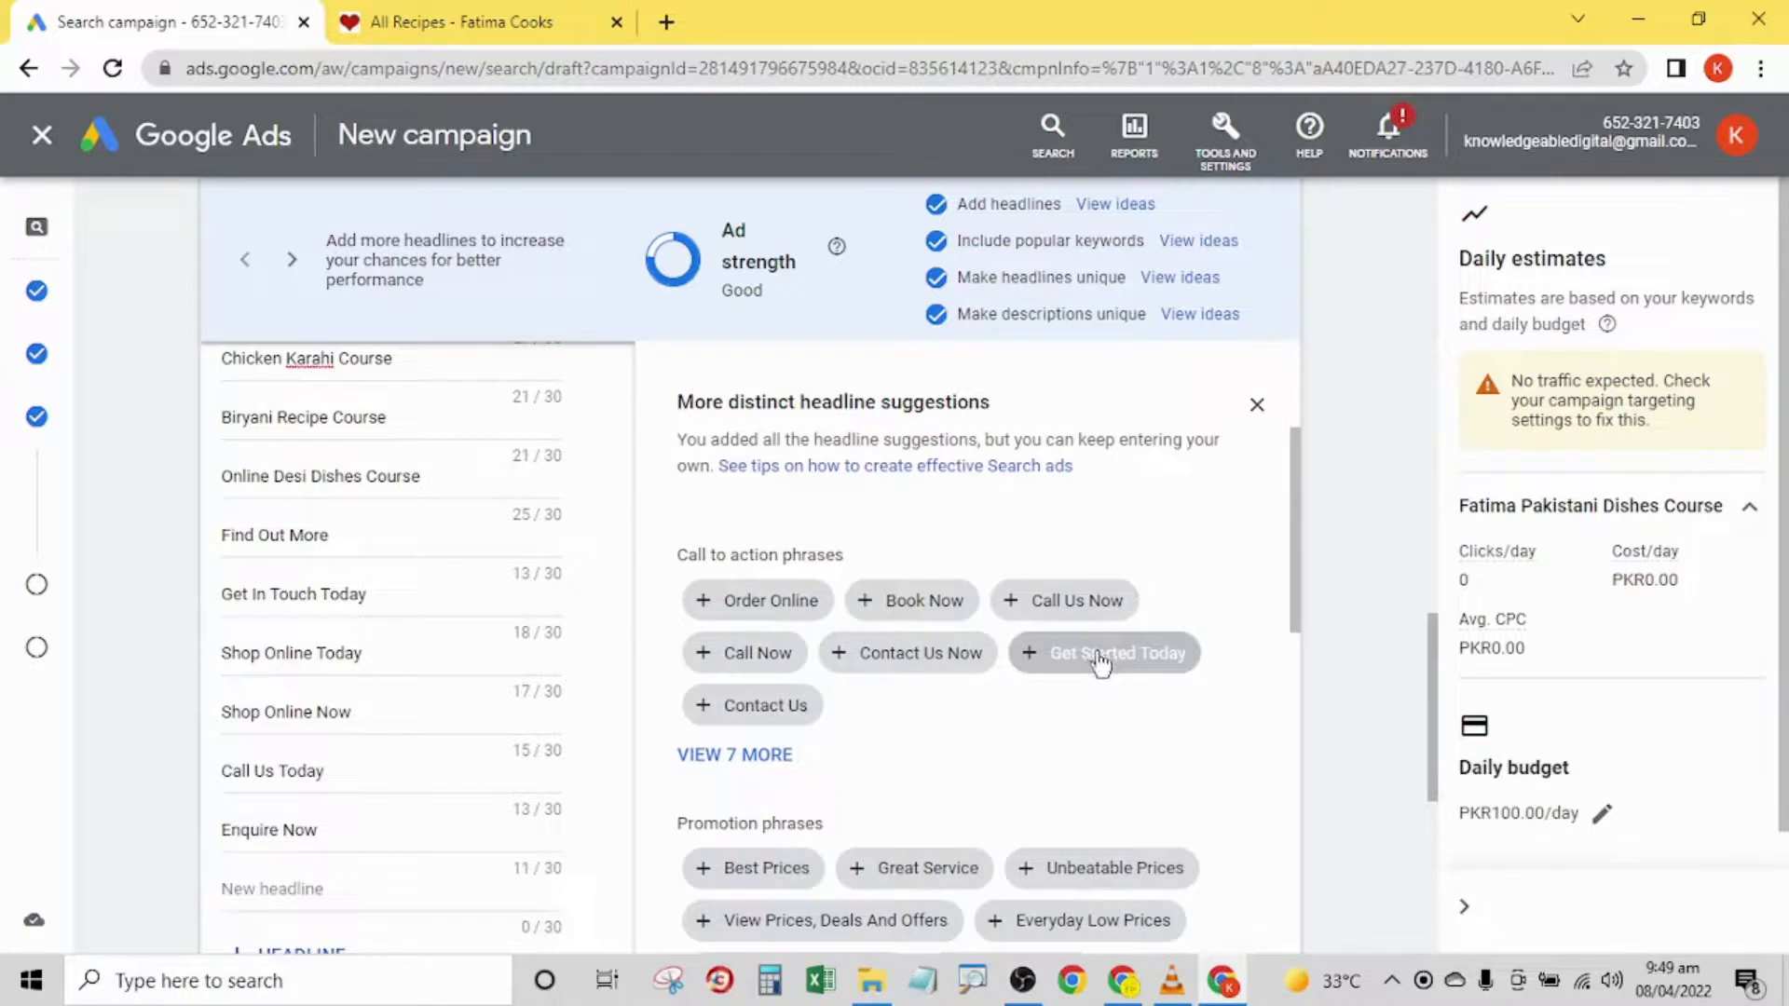
click(990, 663)
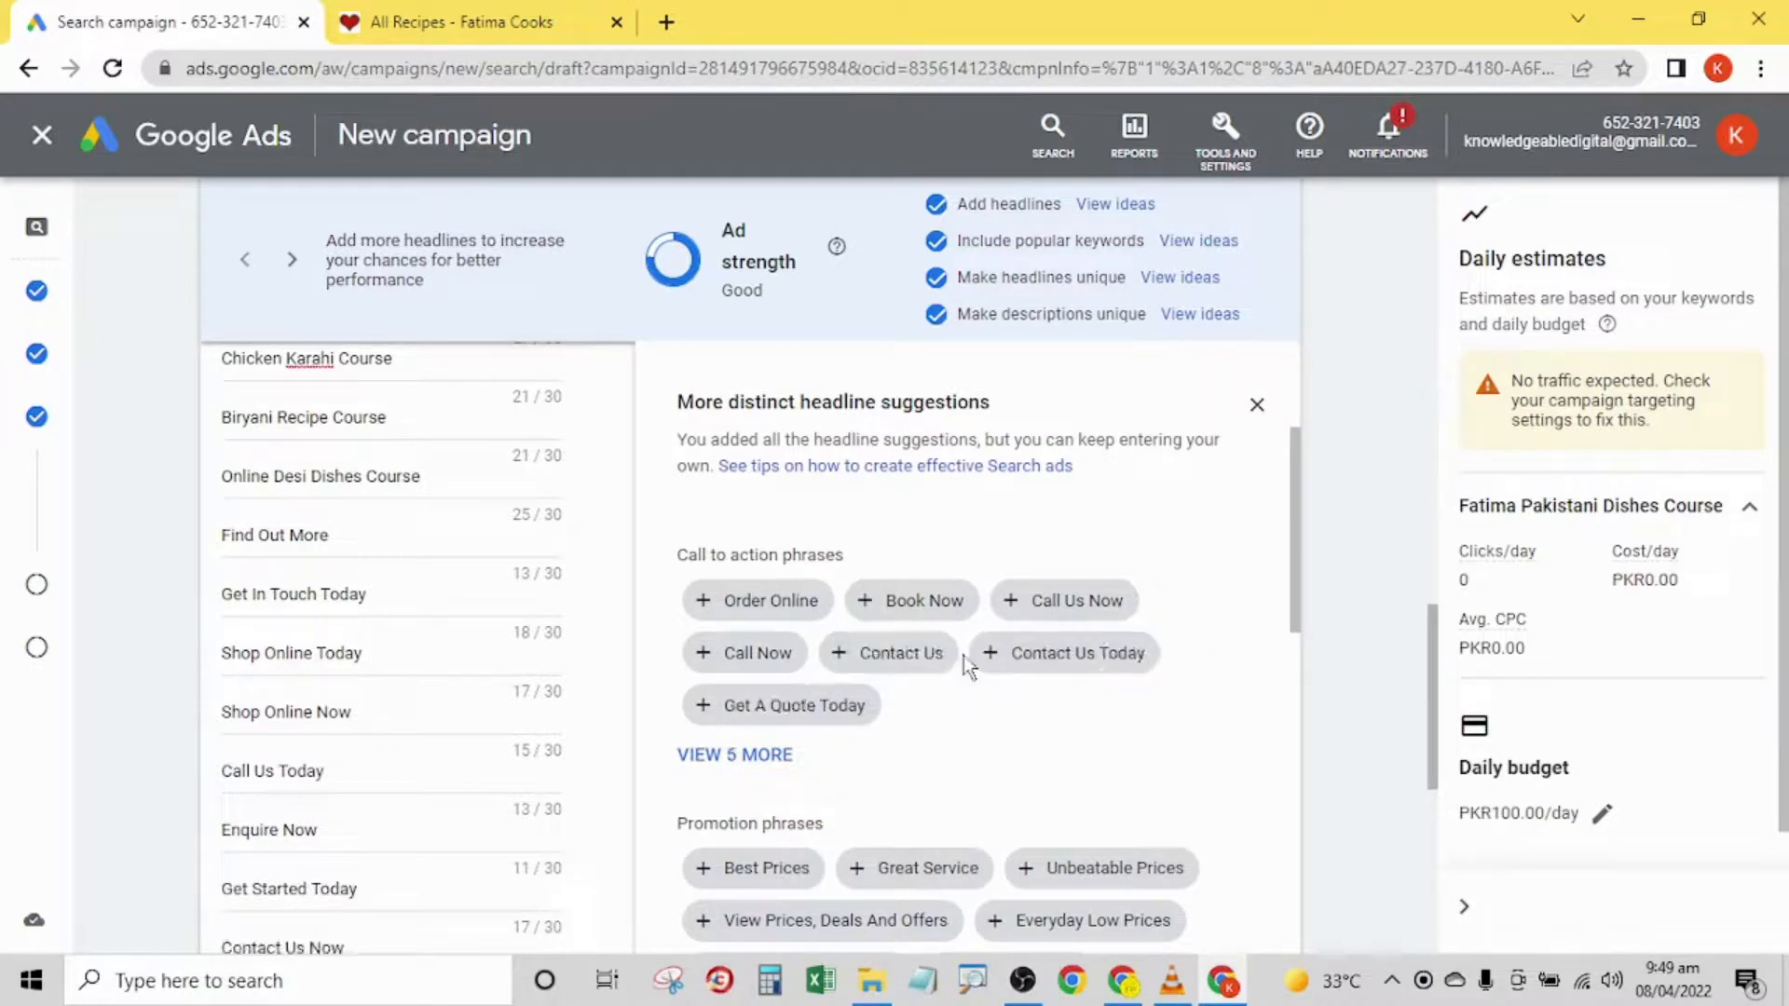
click(918, 601)
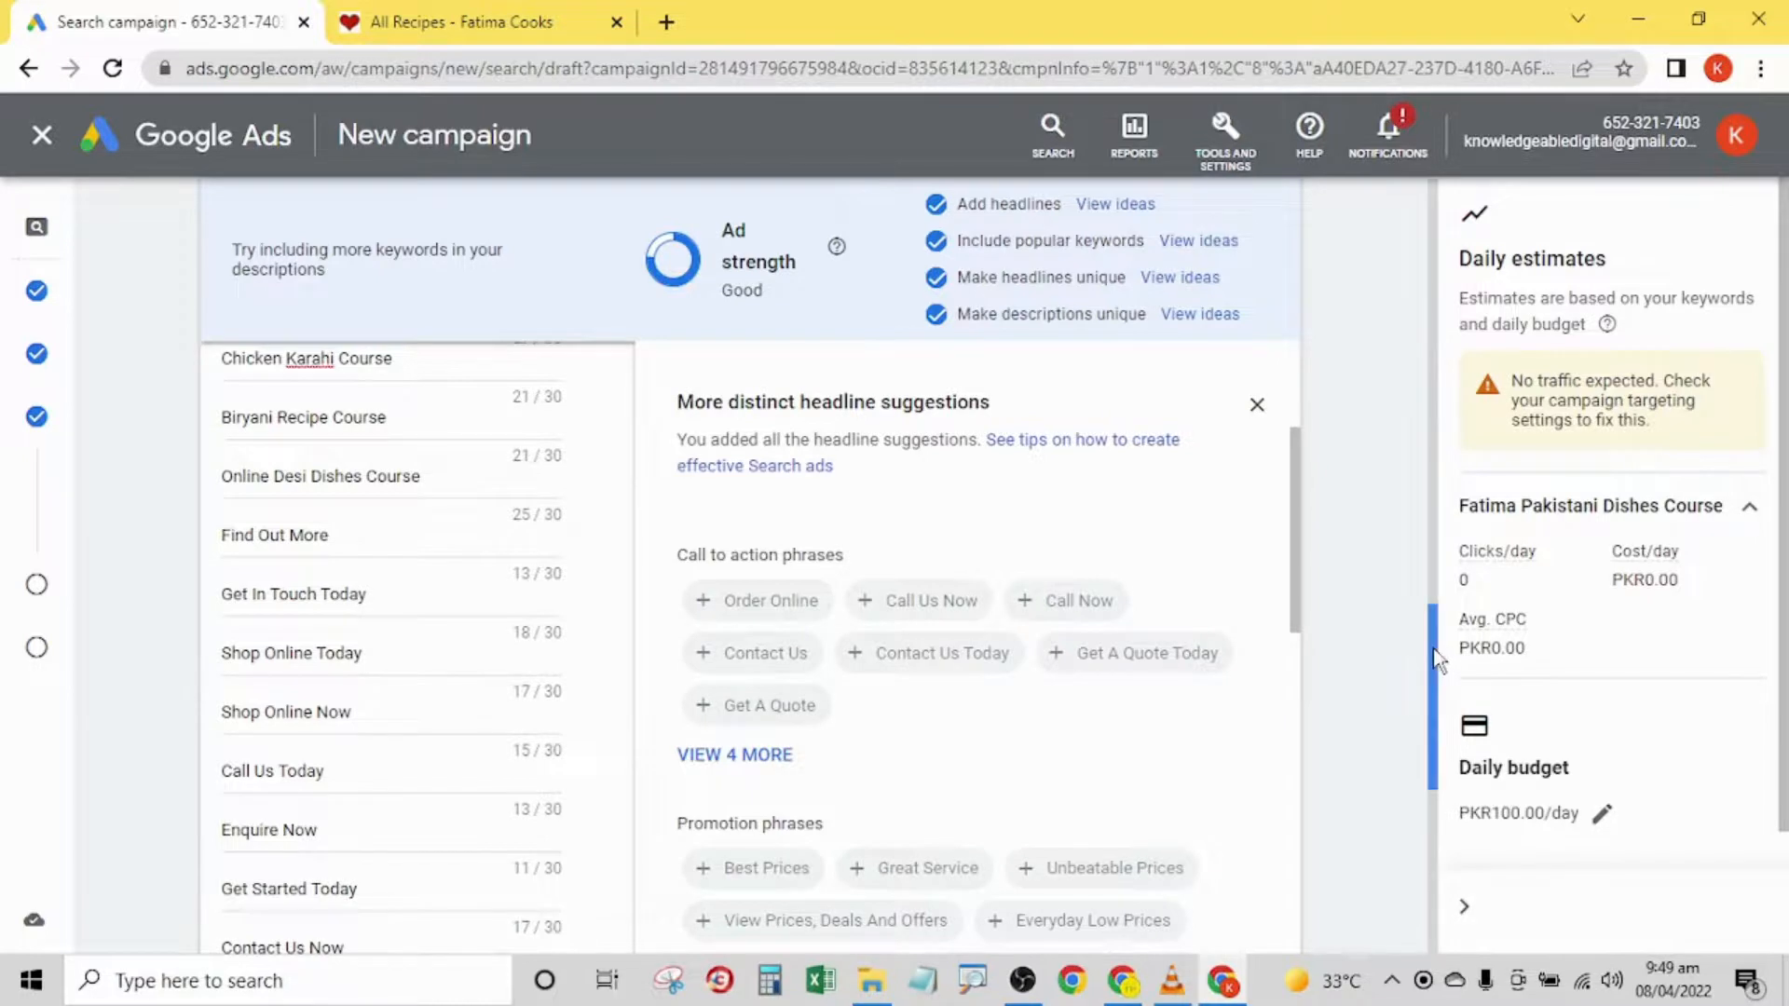
- Check the completed headlines and both descriptions, and finish editing the ad
drag(1442, 645, 1446, 719)
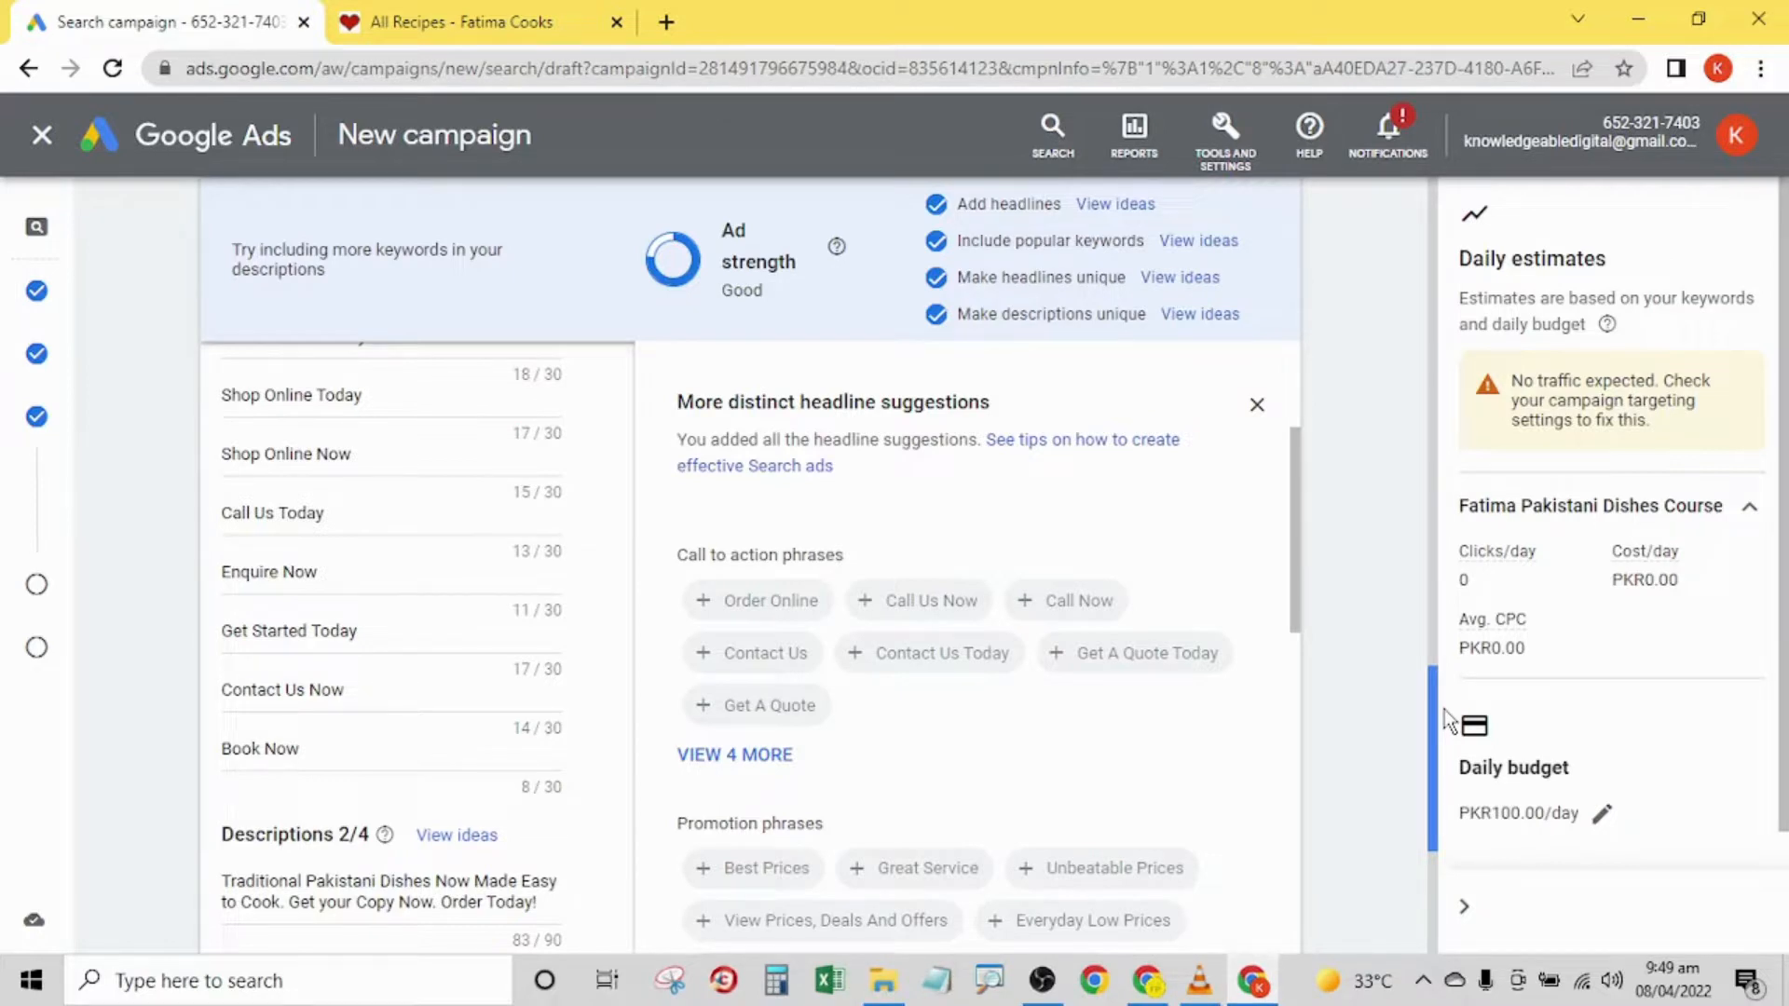
drag(1444, 721, 1451, 829)
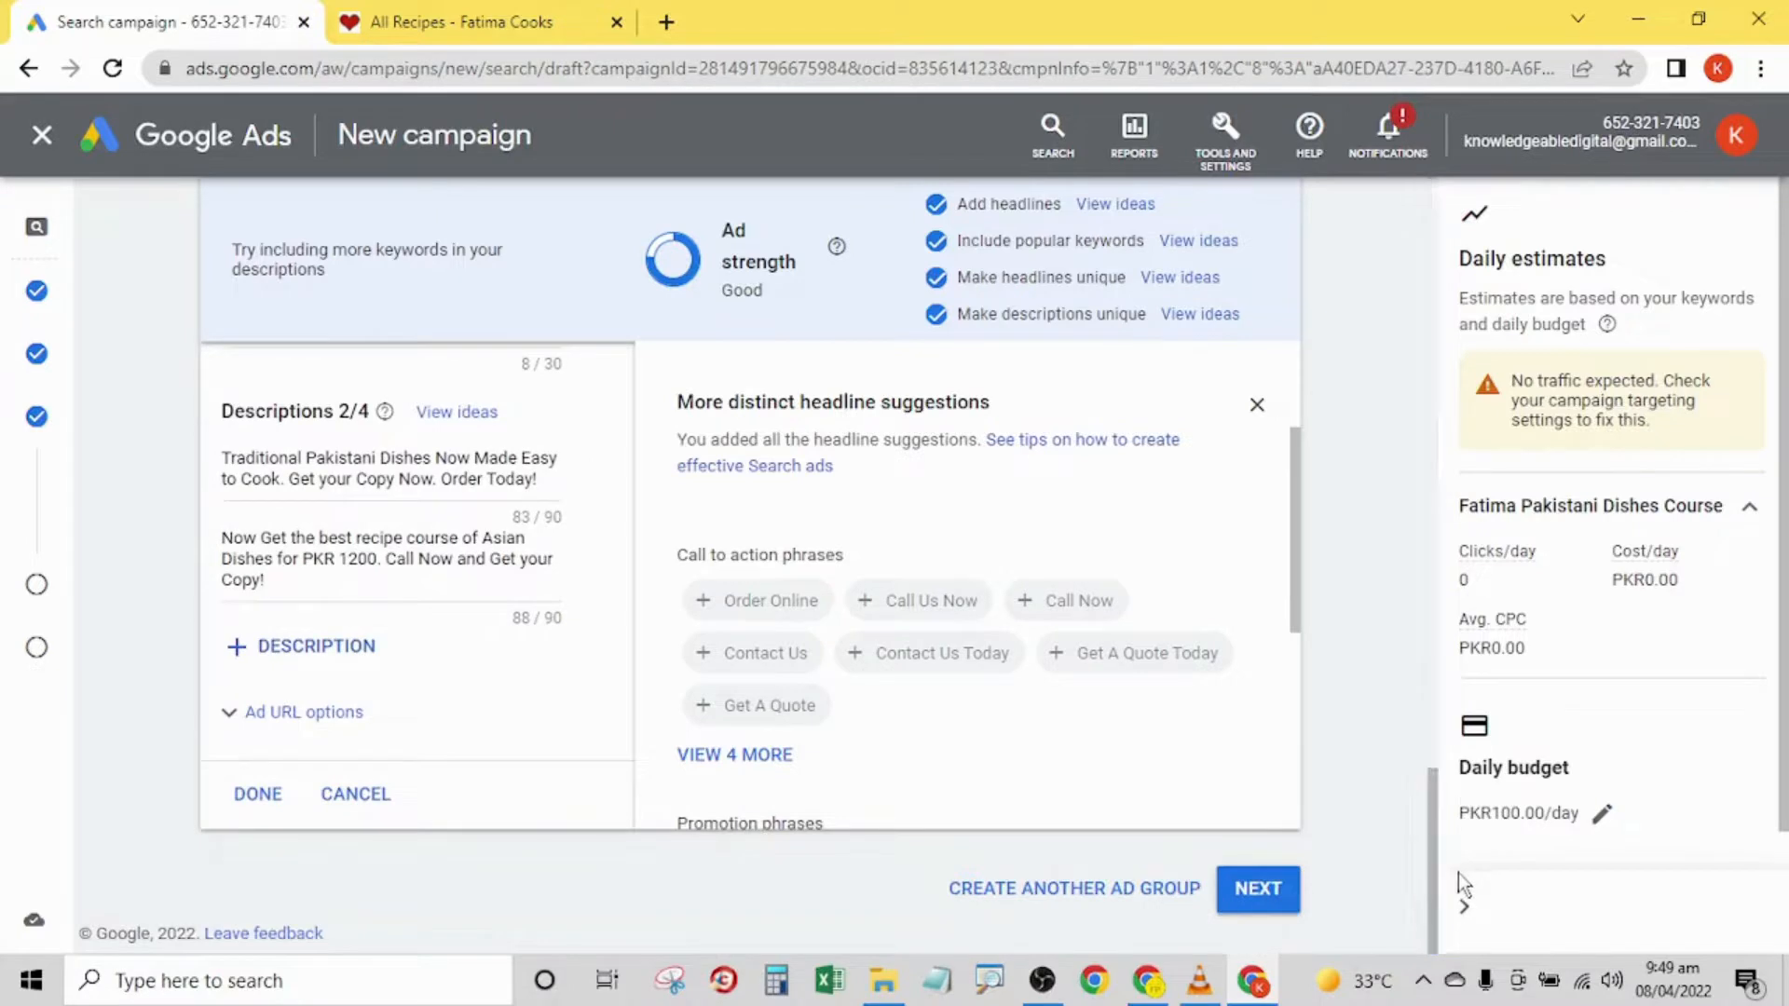
click(258, 794)
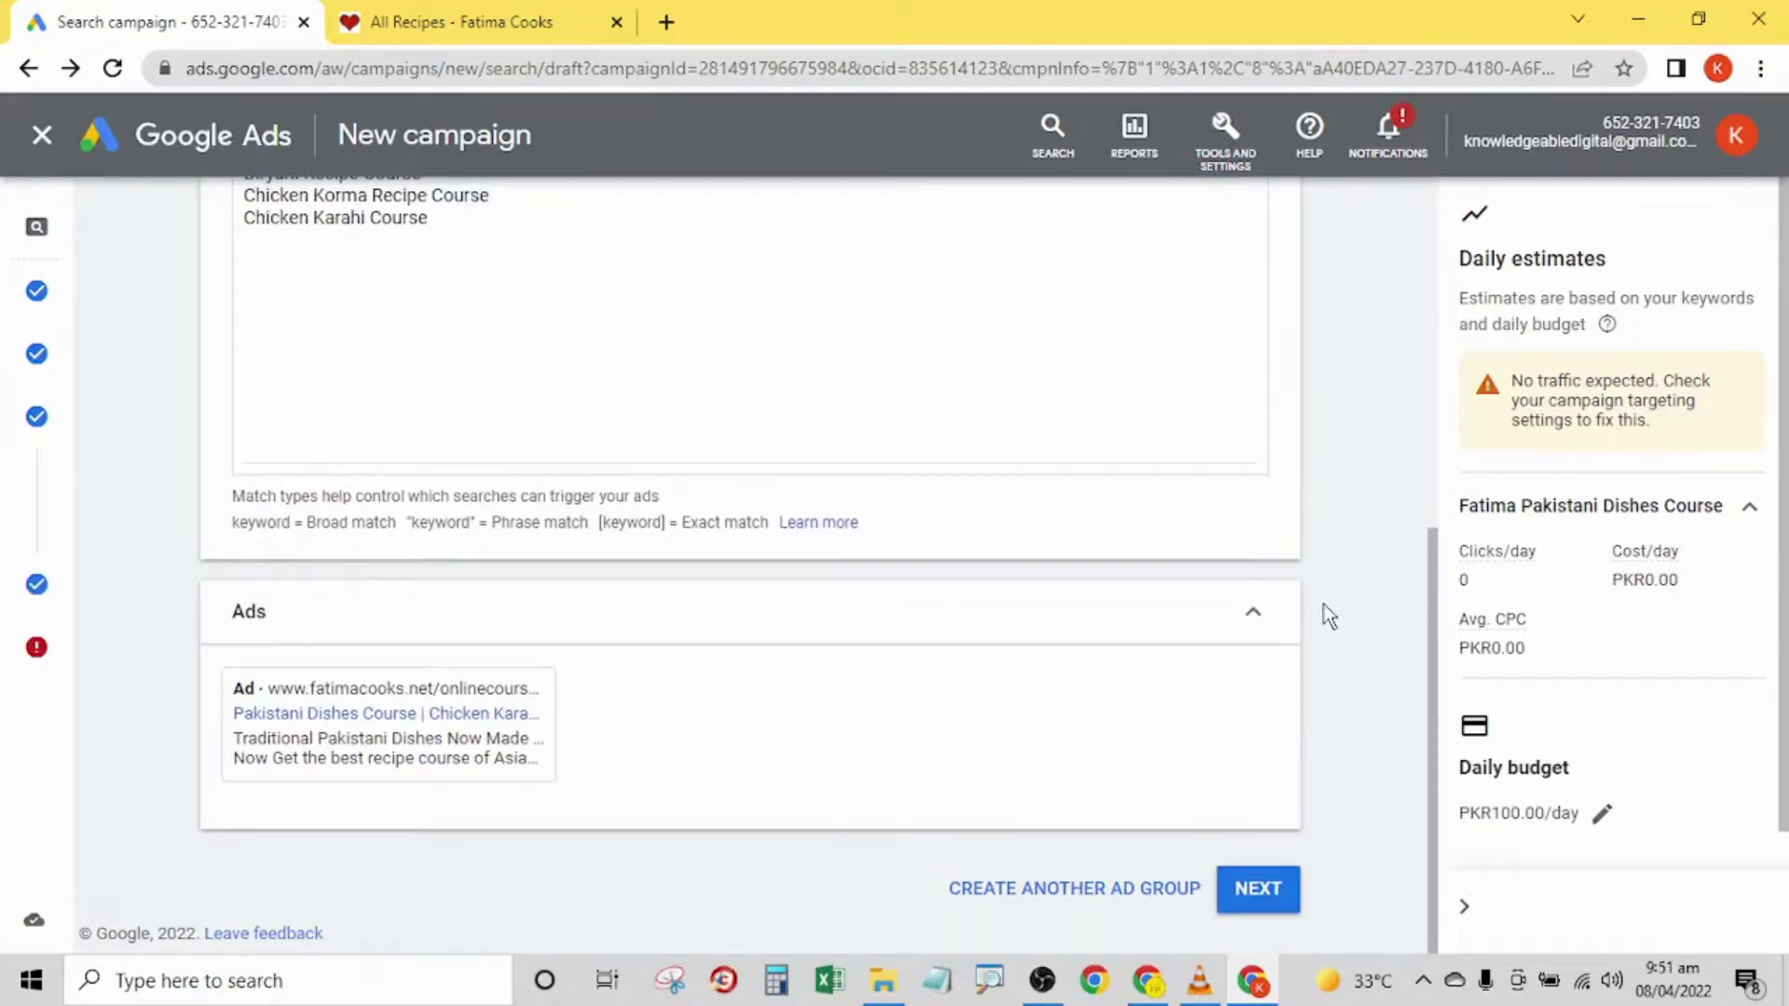
- Continue from the ad group, skip the extensions without adding any, and go to the campaign review
click(1278, 902)
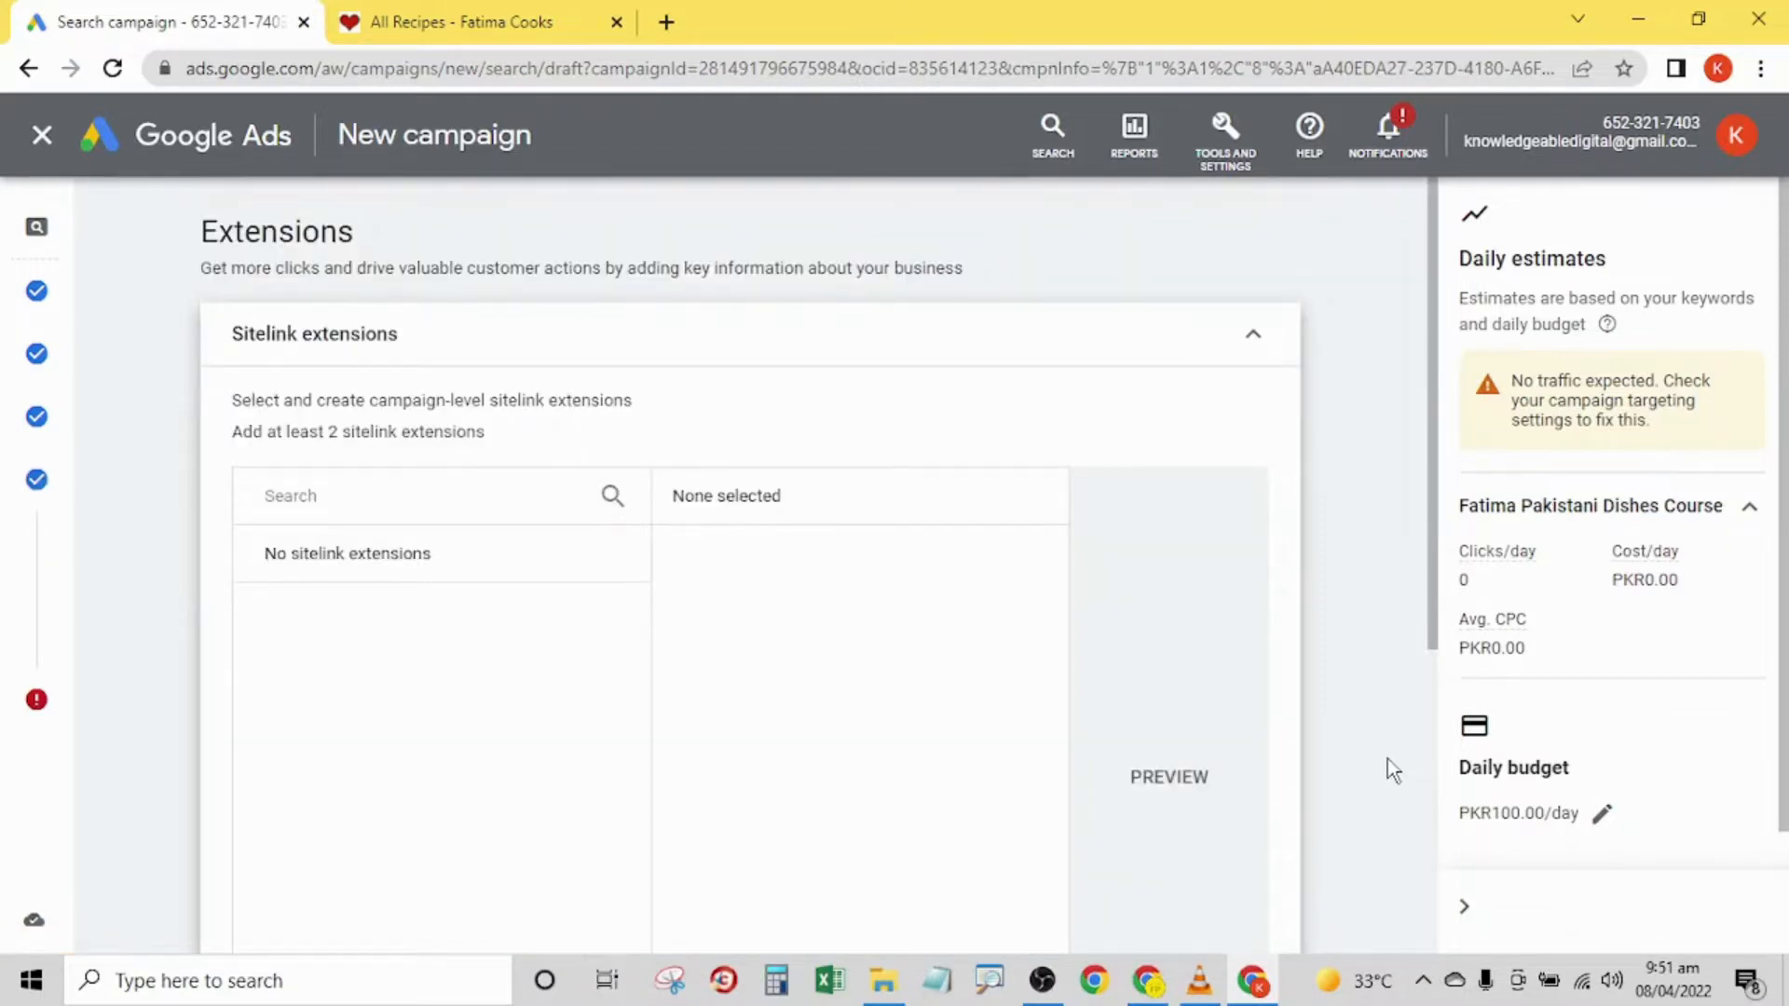
scroll(1463, 797, down, 5)
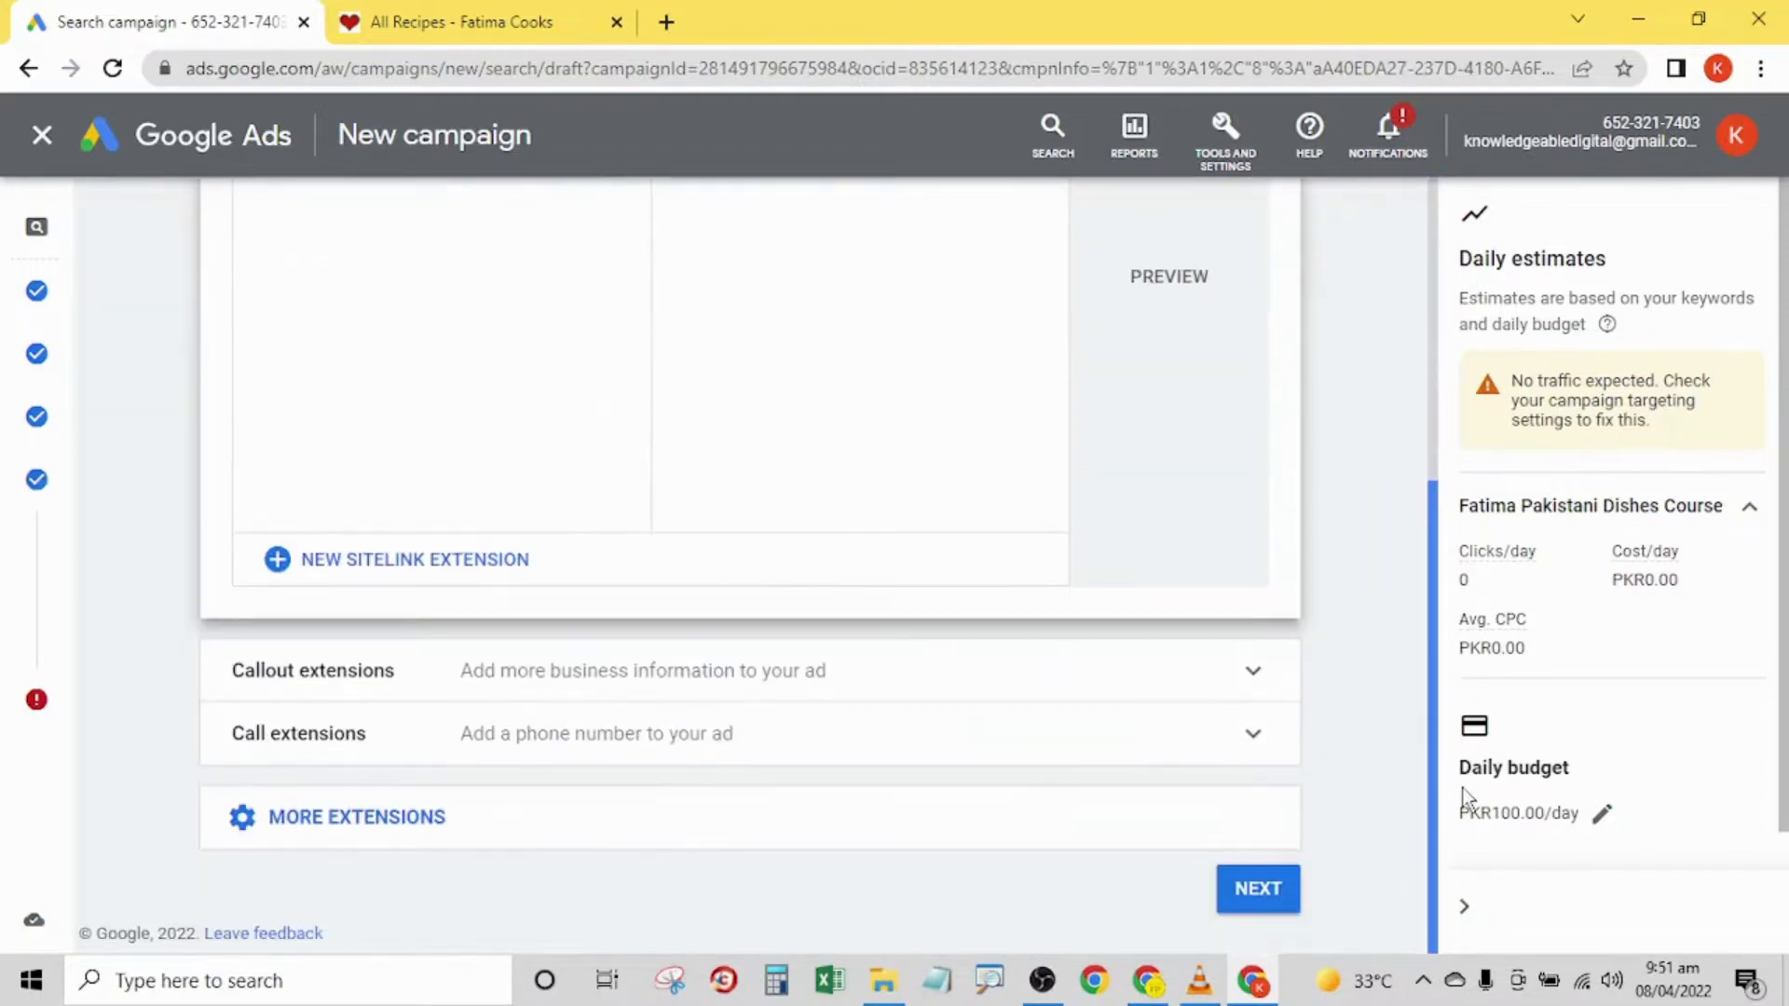
click(1293, 889)
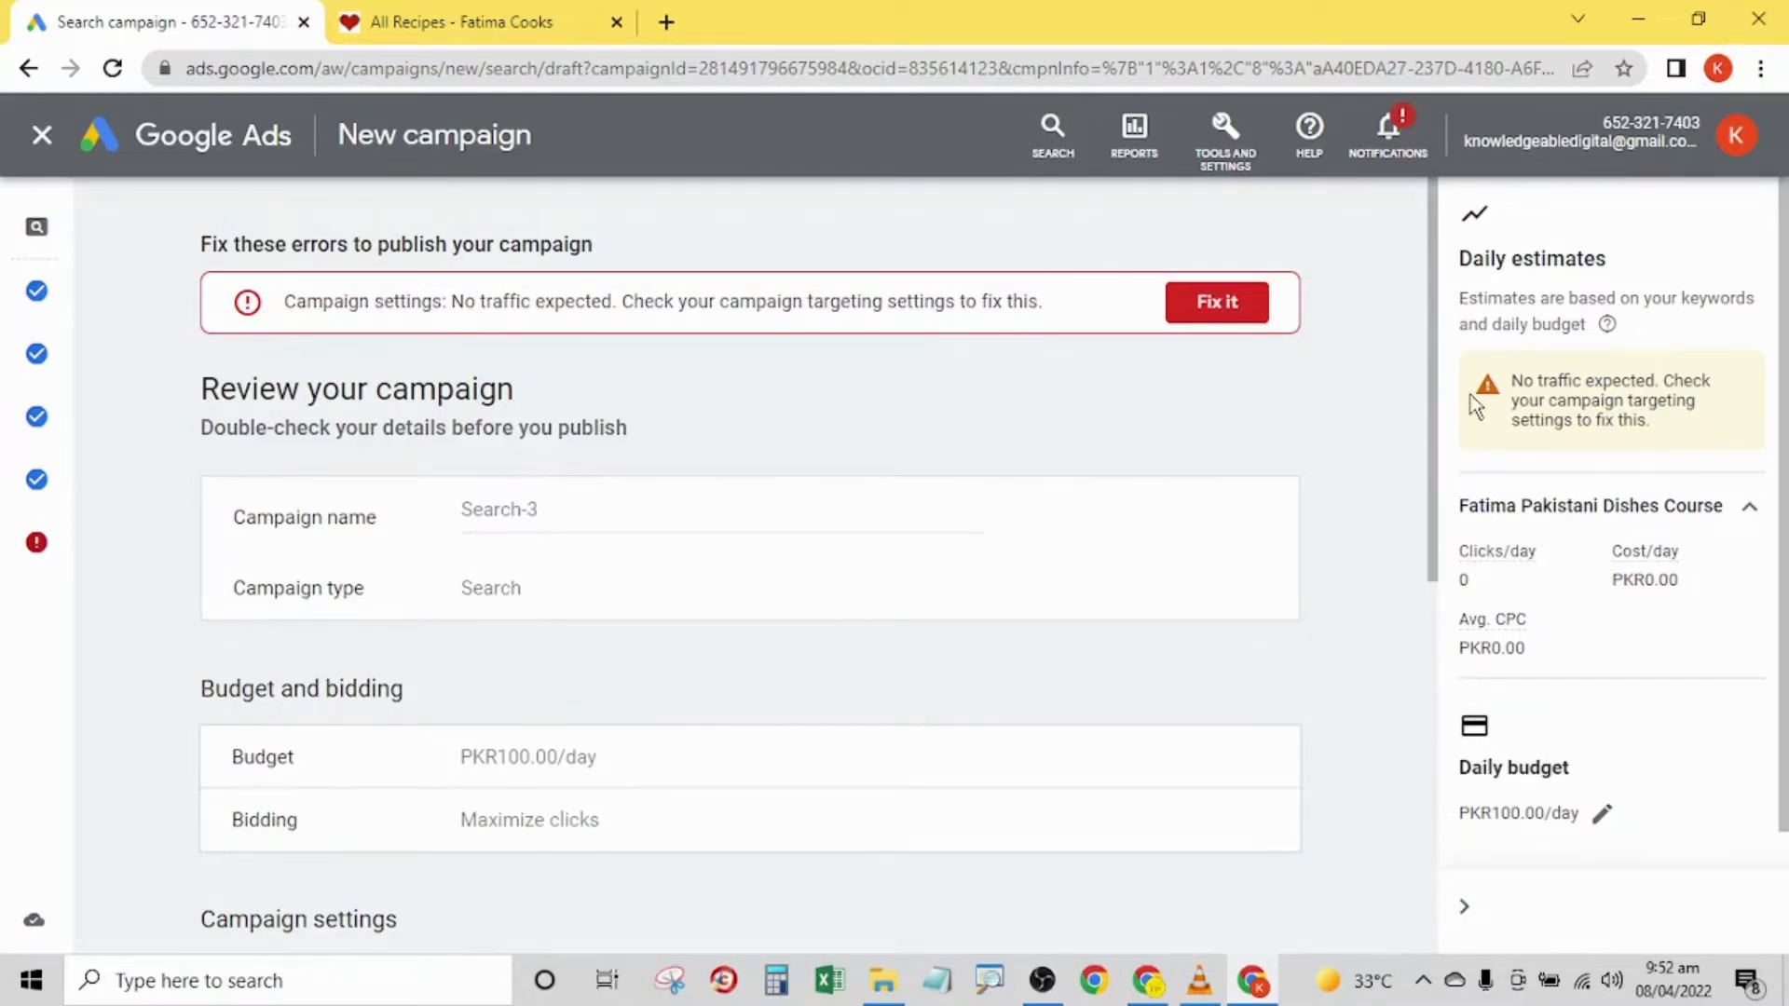
drag(1435, 391, 1481, 396)
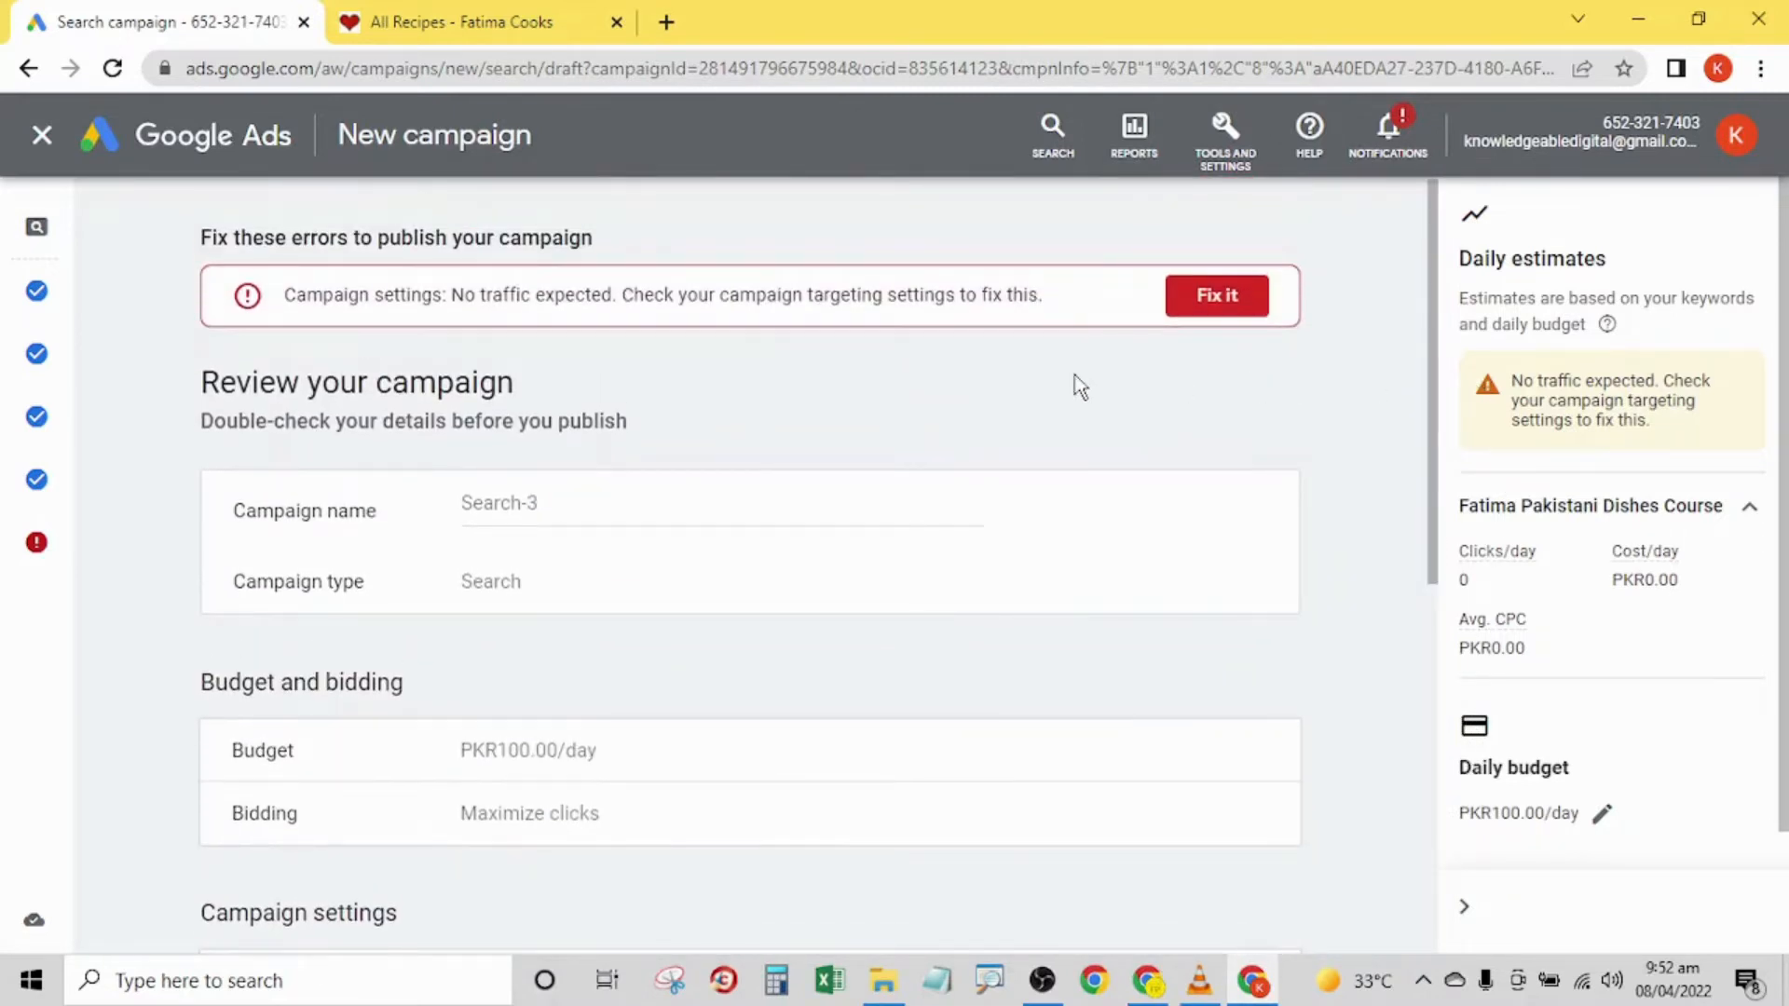